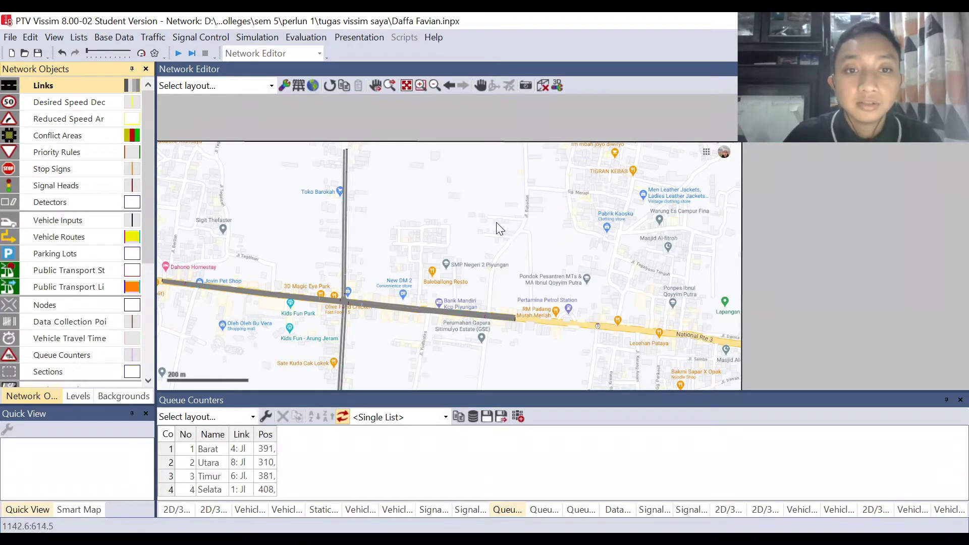
# Examine the existing four-leg intersection links drawn over the map background, both close up and as a whole
pyautogui.scroll(2, 349, 299)
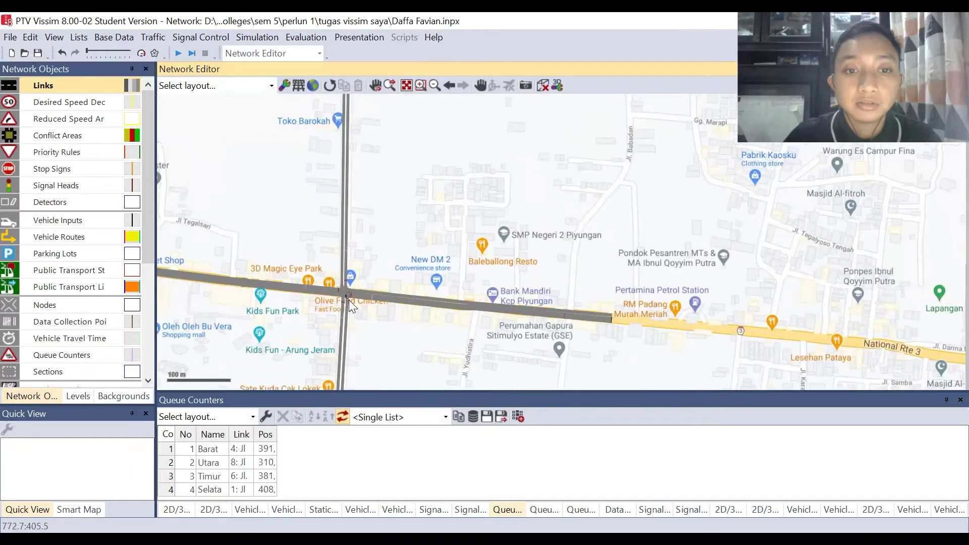
pyautogui.scroll(2, 345, 292)
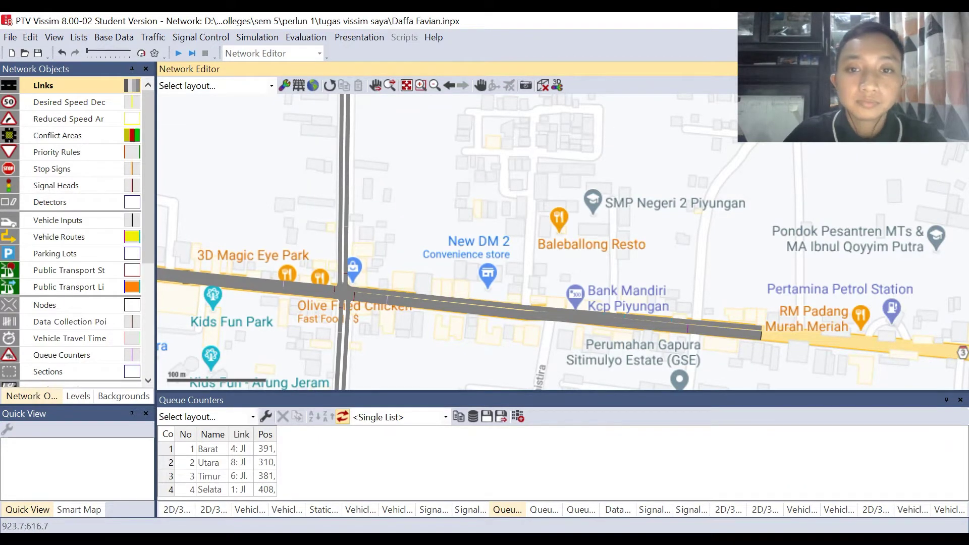
pyautogui.scroll(-5, 474, 223)
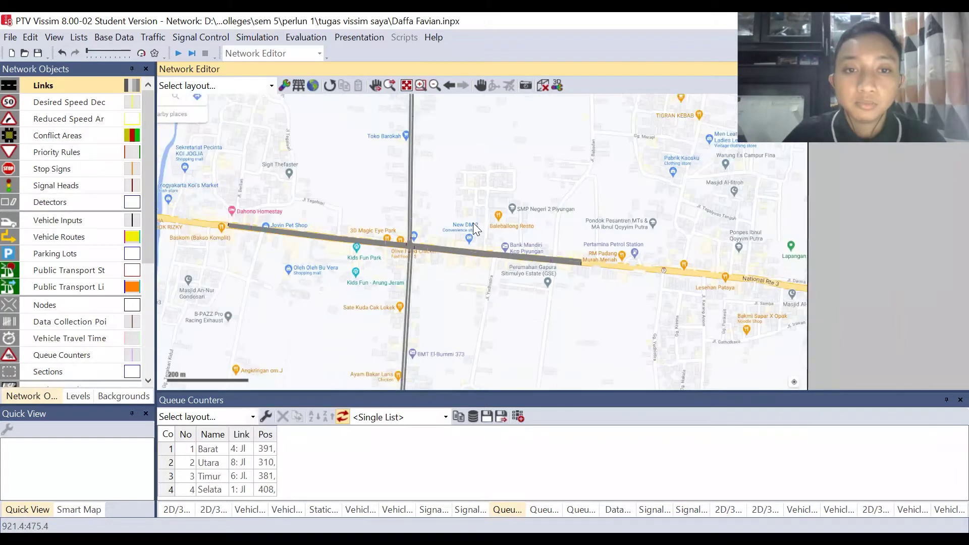
pyautogui.scroll(2, 389, 218)
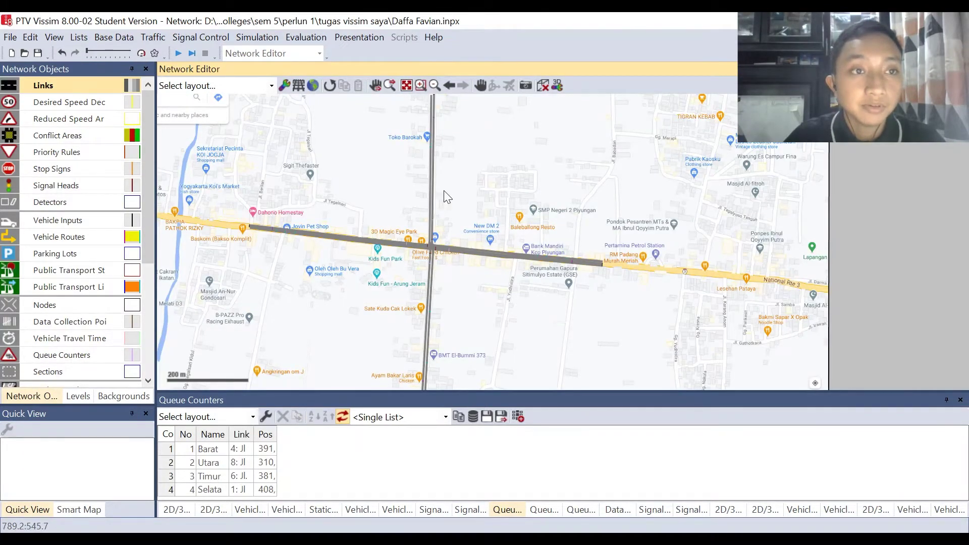
pyautogui.scroll(-2, 480, 207)
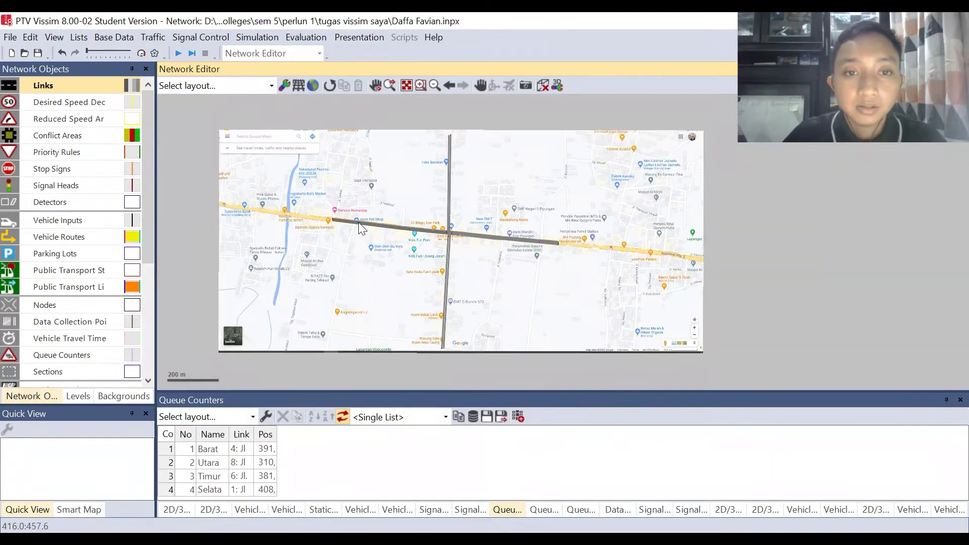
pyautogui.scroll(2, 359, 224)
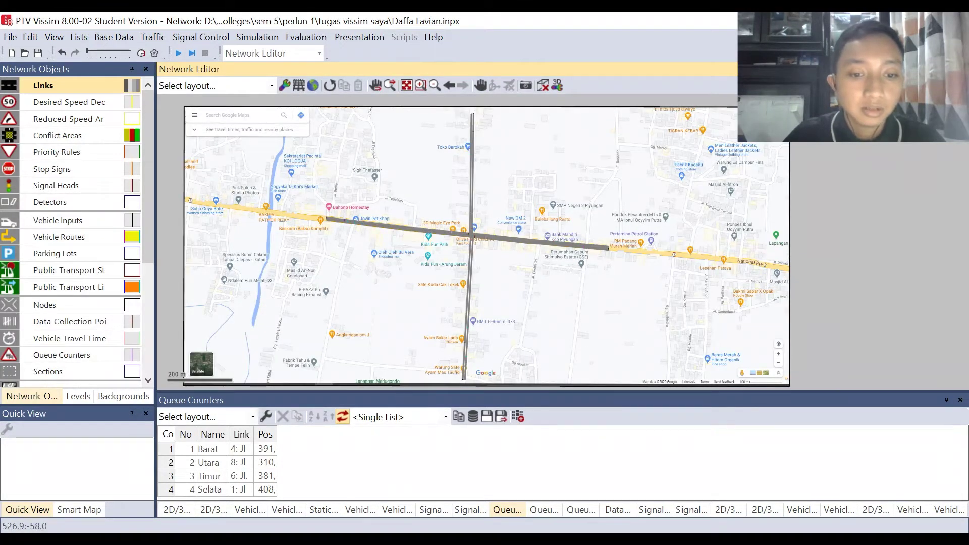
# Switch to the 7. S. KIDSFUN.pdf report in Acrobat Reader and review the intersection's road names and location figure on page 1
pyautogui.hotkey('alt', 'Tab')
pyautogui.scroll(4, 684, 384)
pyautogui.scroll(5, 900, 471)
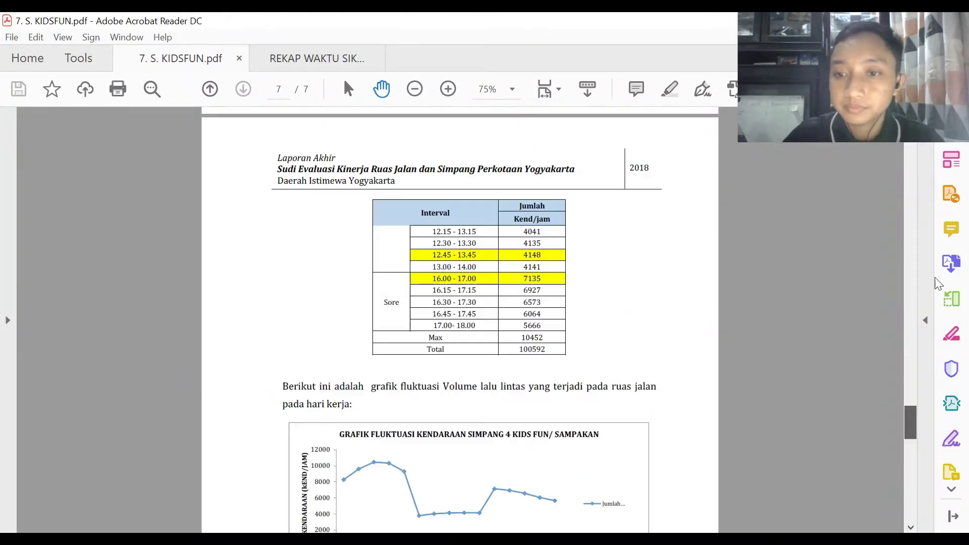
pyautogui.scroll(15, 700, 241)
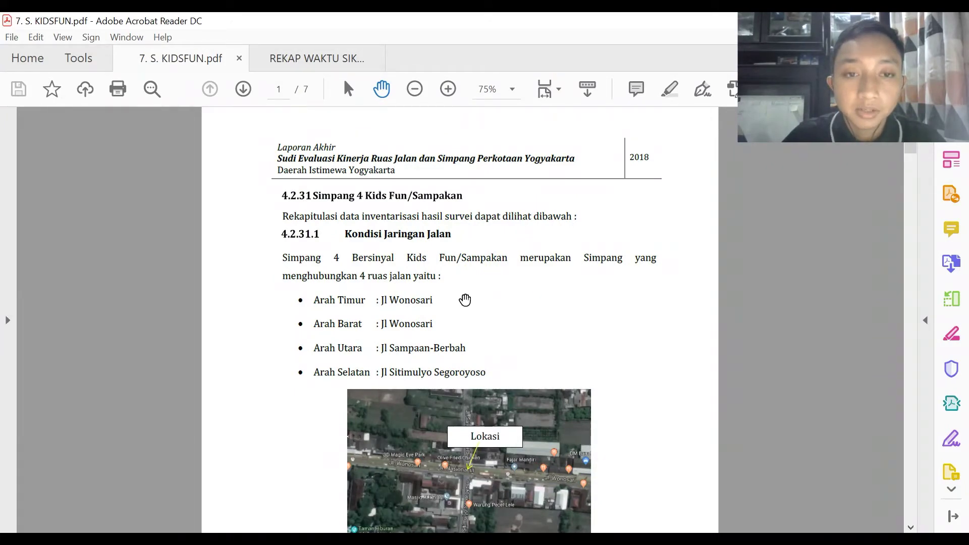
pyautogui.scroll(-4, 465, 300)
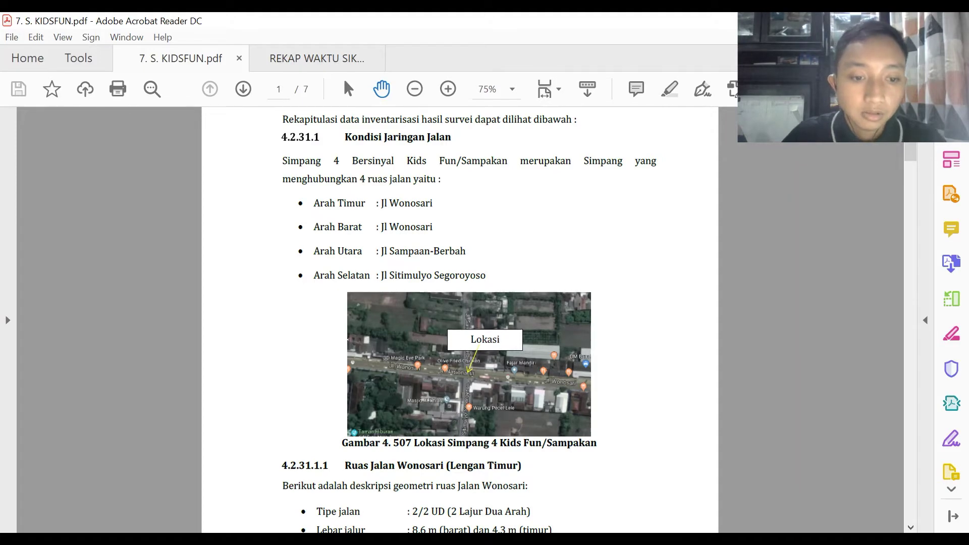
# Switch to the browser's Google Maps page for Kids Fun Park and examine the roads around the intersection
pyautogui.hotkey('alt', 'Tab')
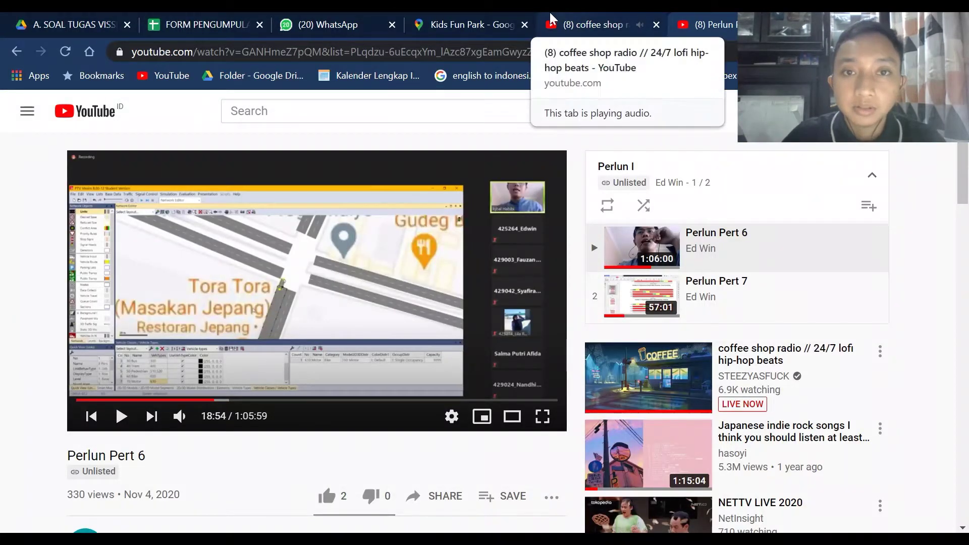
pyautogui.click(510, 15)
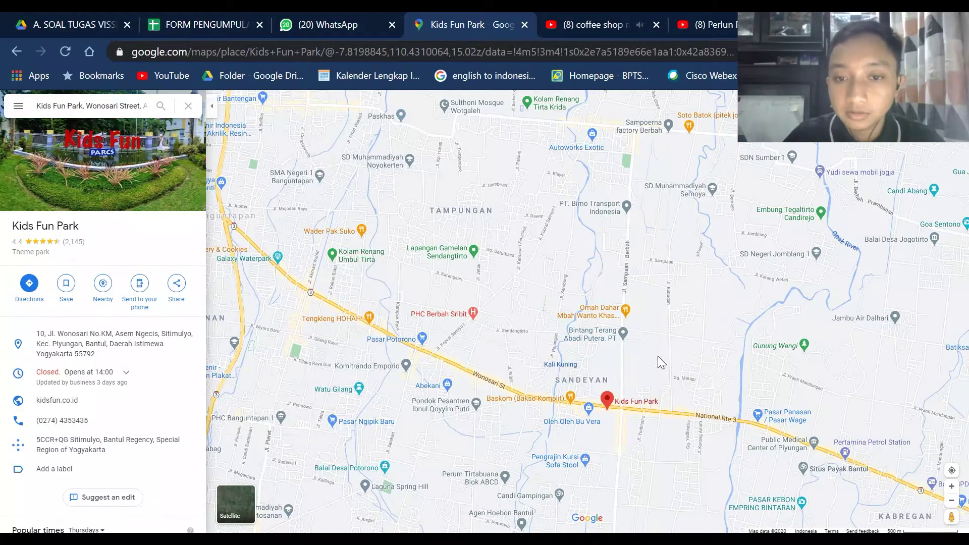
pyautogui.scroll(-1, 565, 283)
pyautogui.scroll(2, 576, 392)
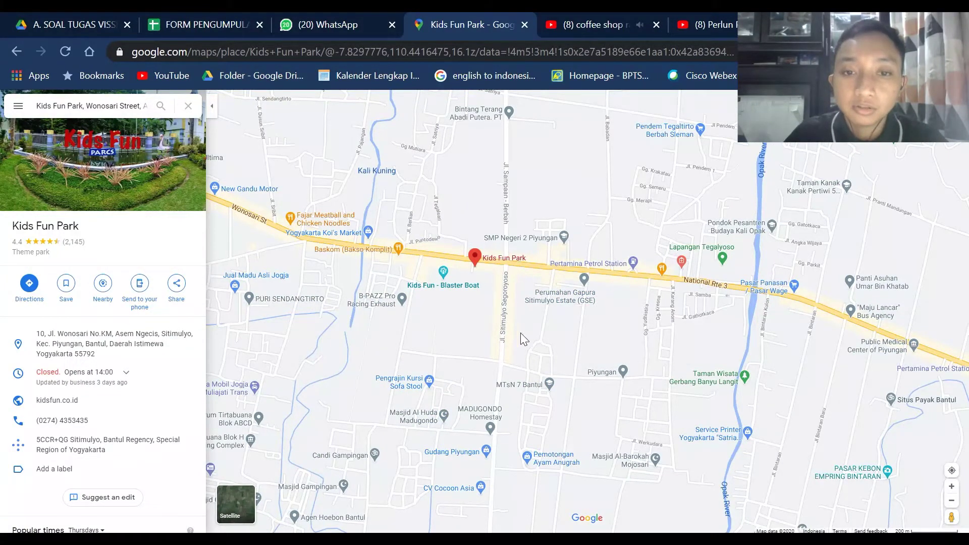
pyautogui.scroll(-1, 525, 338)
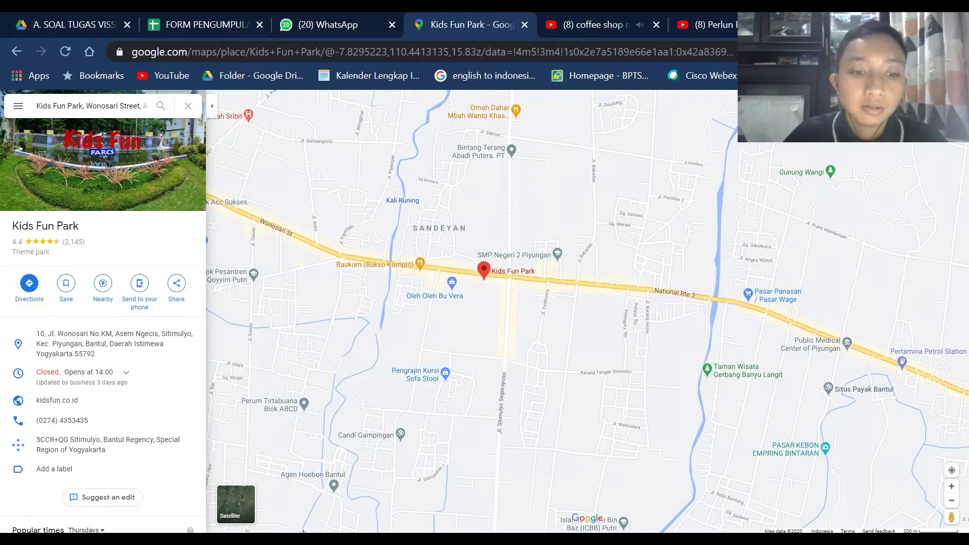
# Return to PTV Vissim and add the image "perlun simpang kids fun" from the Pictures folder as a new background image in an empty area
pyautogui.hotkey('alt', 'Tab')
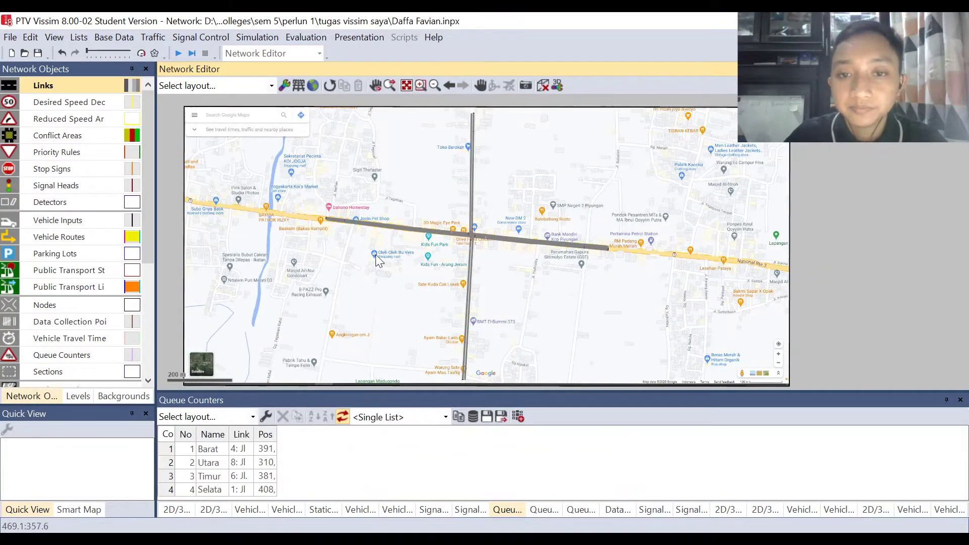
pyautogui.scroll(-2, 375, 254)
pyautogui.scroll(-2, 516, 246)
pyautogui.moveTo(722, 239); pyautogui.dragTo(519, 305)
pyautogui.moveTo(612, 282); pyautogui.dragTo(528, 275)
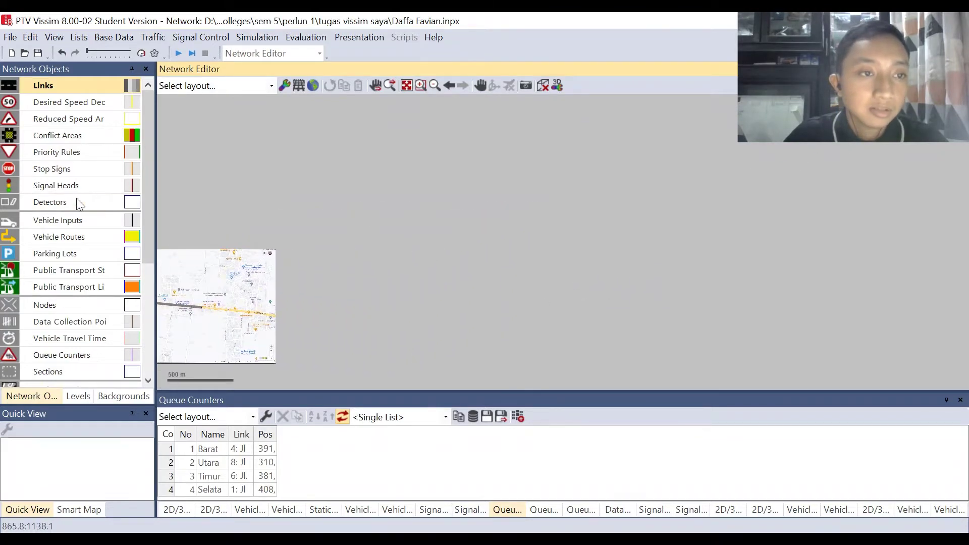
pyautogui.scroll(-1, 80, 212)
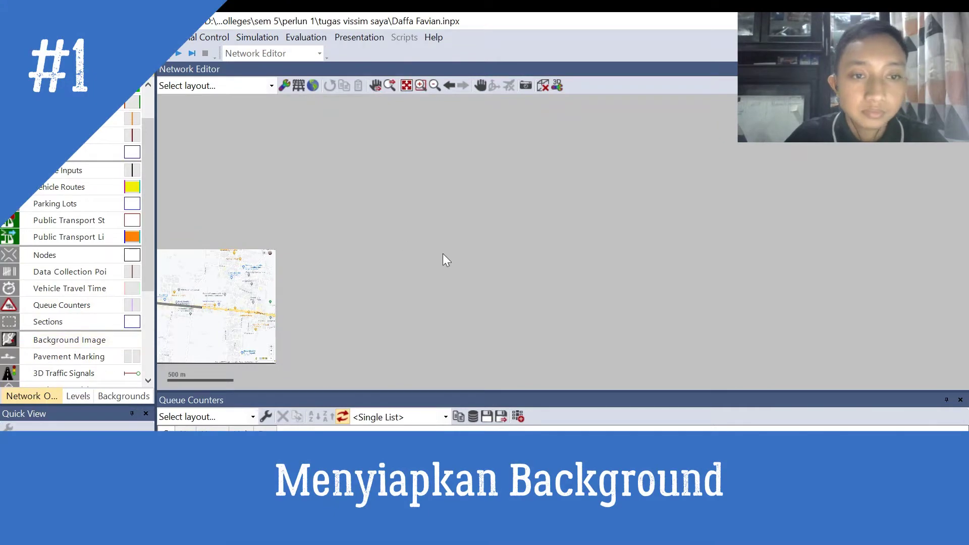
pyautogui.click(61, 341)
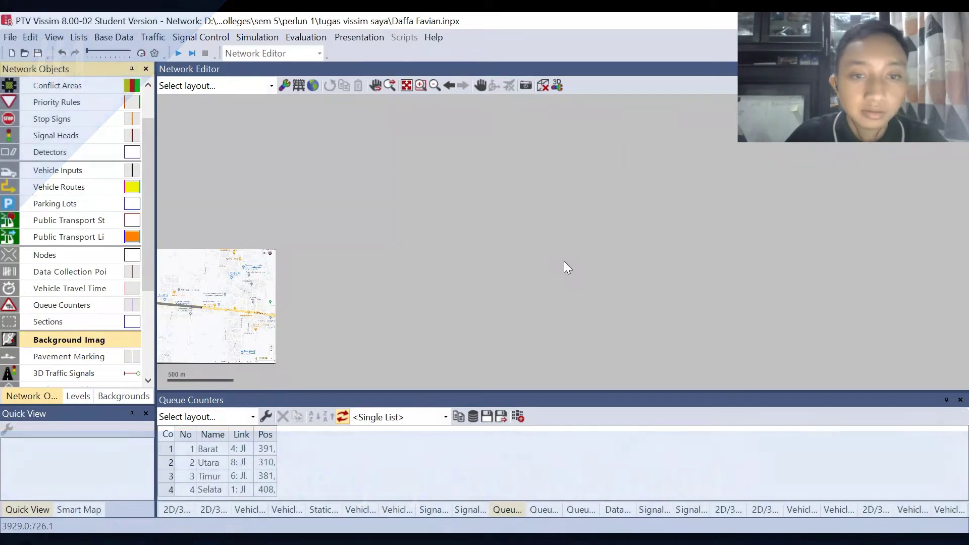
pyautogui.rightClick(565, 262)
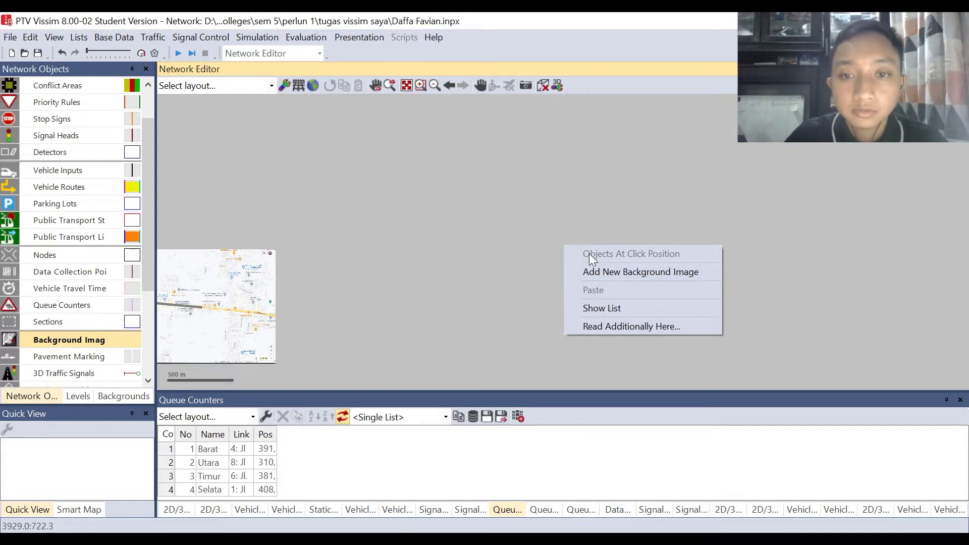
pyautogui.click(616, 275)
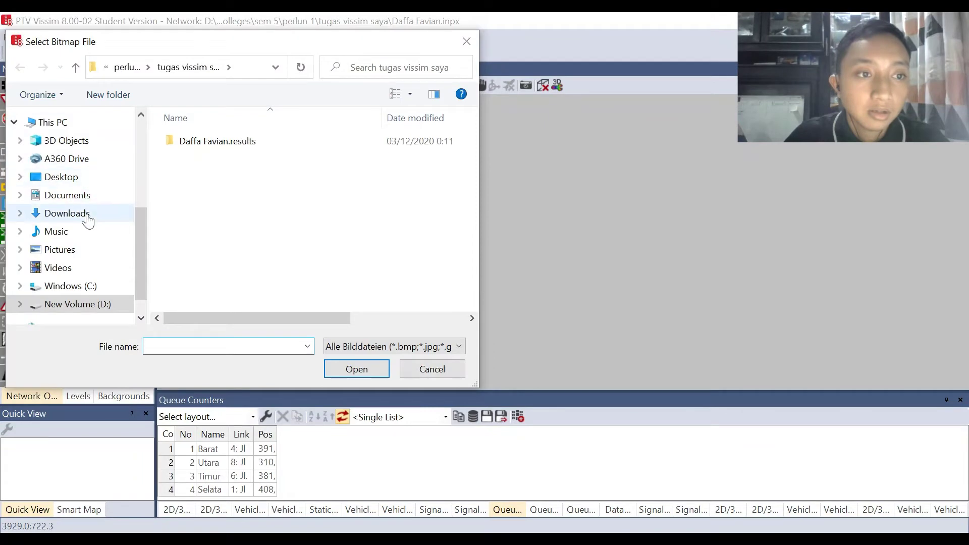
pyautogui.click(89, 249)
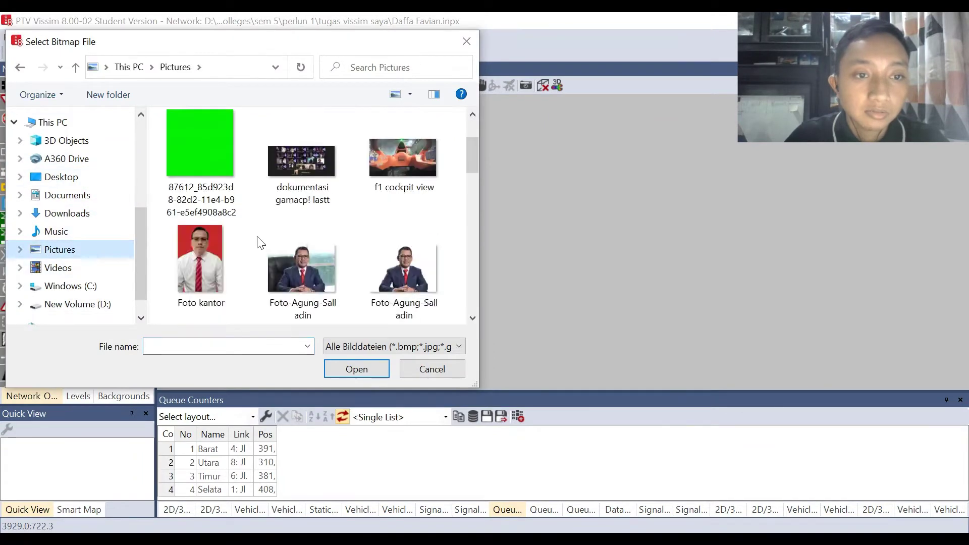
pyautogui.scroll(-2, 260, 243)
pyautogui.click(200, 163)
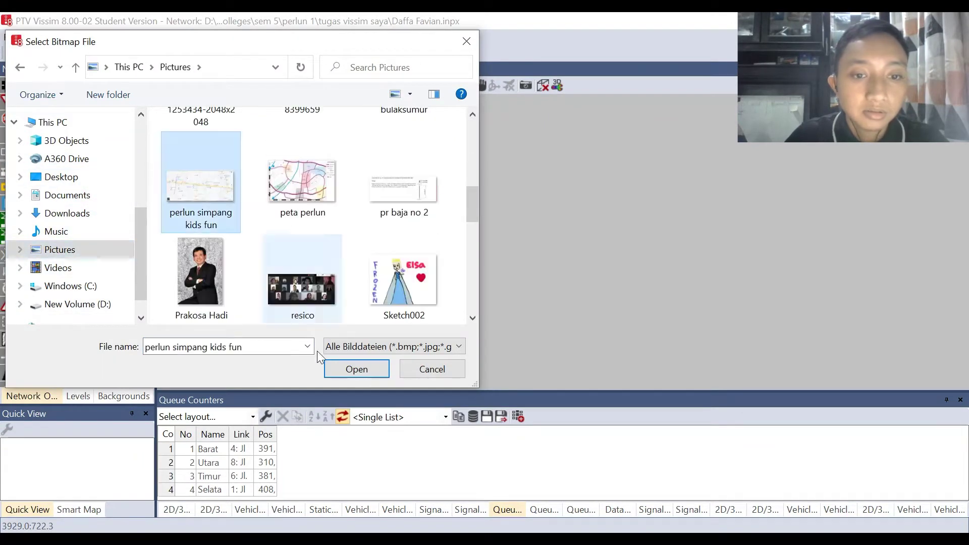
pyautogui.click(362, 371)
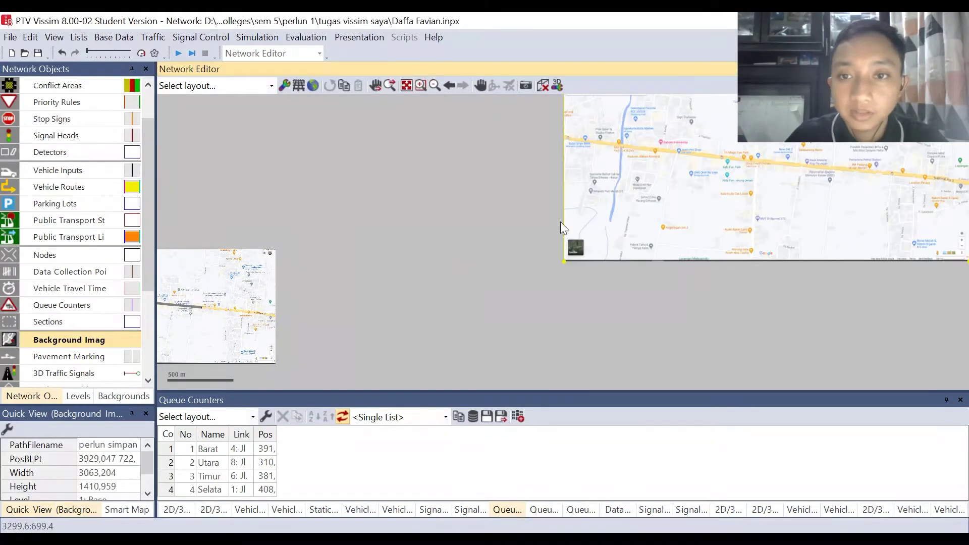
# Move the new background image closer to the existing network map, keeping it in the empty area beside it
pyautogui.moveTo(679, 228); pyautogui.dragTo(560, 282)
pyautogui.moveTo(516, 271); pyautogui.dragTo(504, 257)
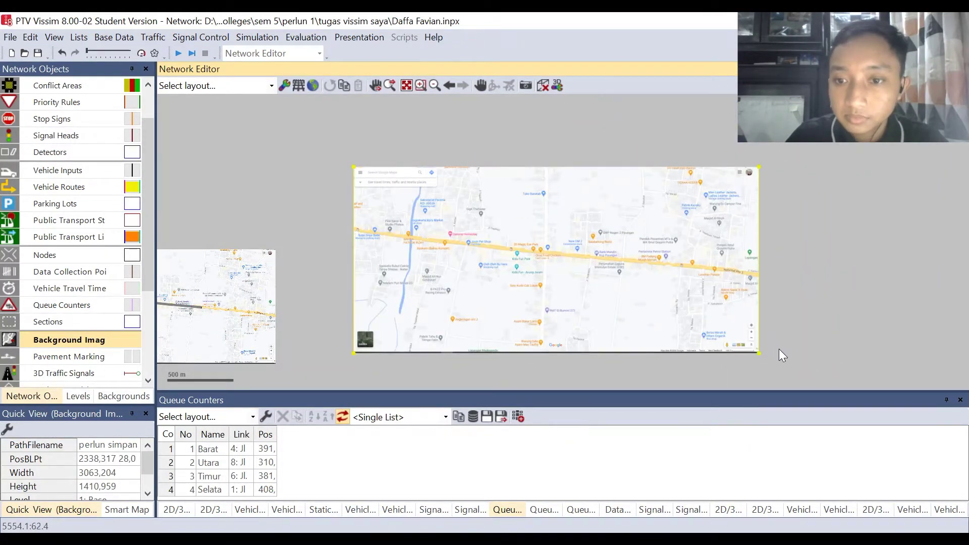
pyautogui.scroll(2, 777, 348)
pyautogui.scroll(-2, 653, 315)
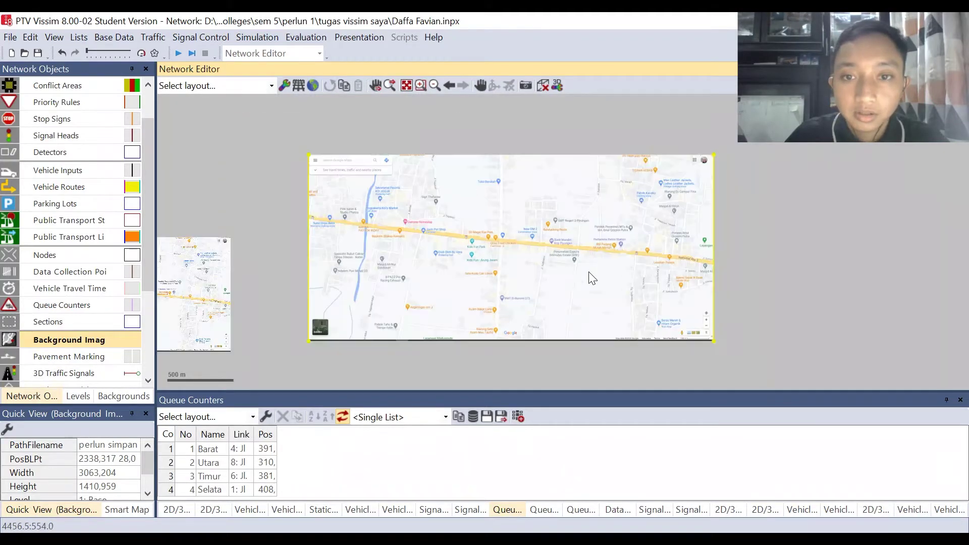
# Scale the new background image by measuring along its 100 m map scale bar and confirming the real distance
pyautogui.scroll(1, 676, 279)
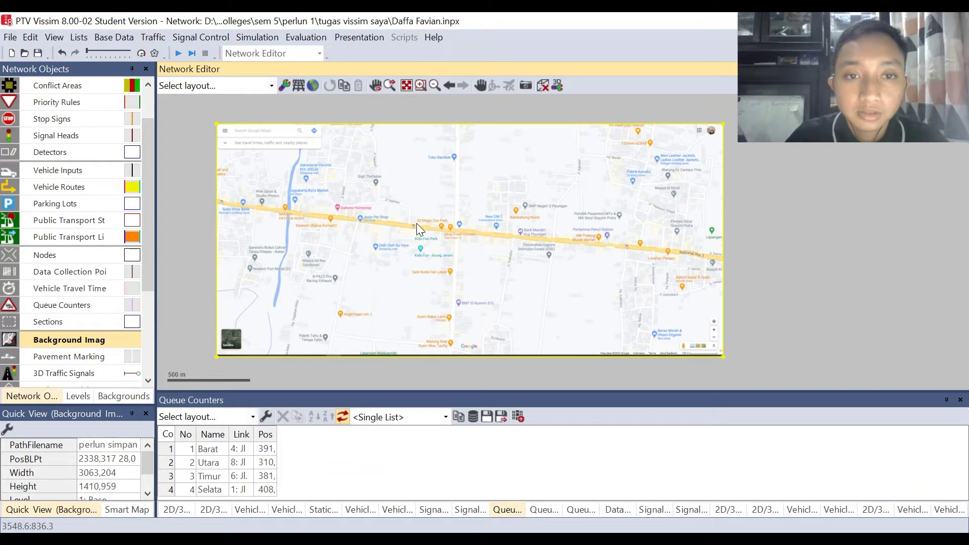
pyautogui.scroll(2, 723, 359)
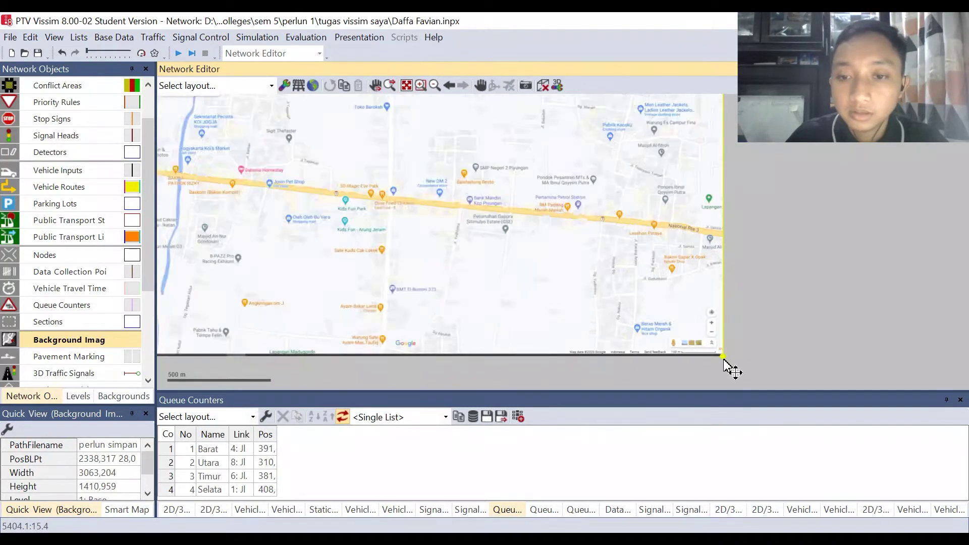
pyautogui.scroll(1, 722, 359)
pyautogui.scroll(2, 714, 355)
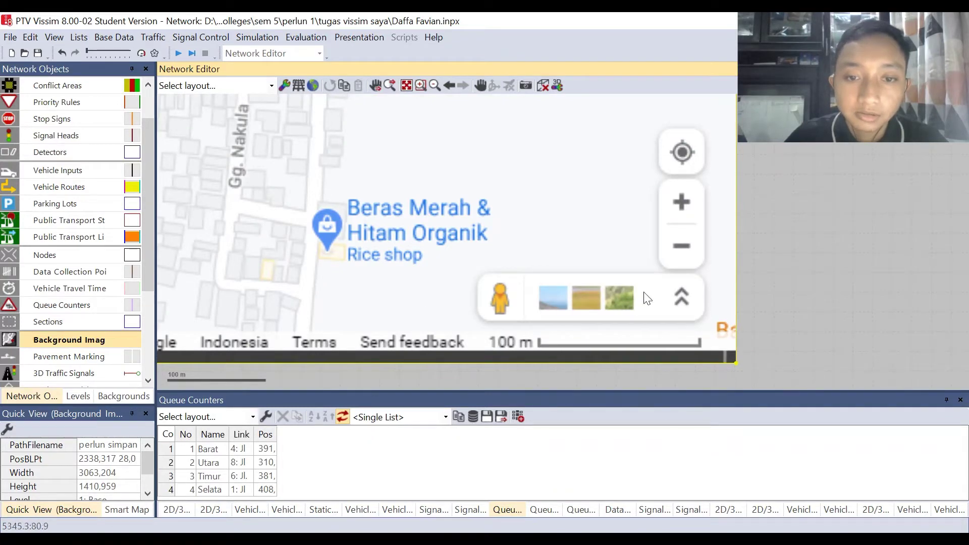
pyautogui.rightClick(540, 343)
pyautogui.click(576, 460)
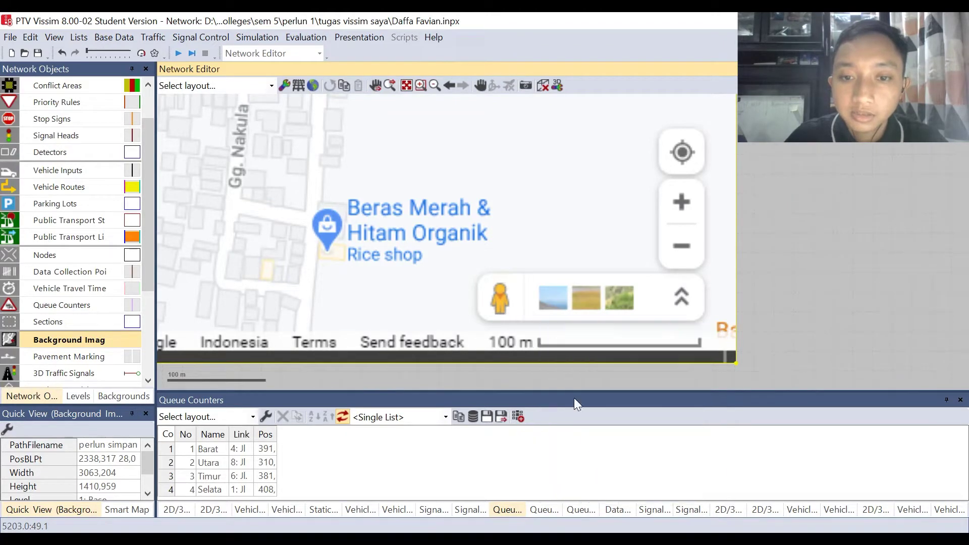
pyautogui.moveTo(542, 343); pyautogui.dragTo(701, 346)
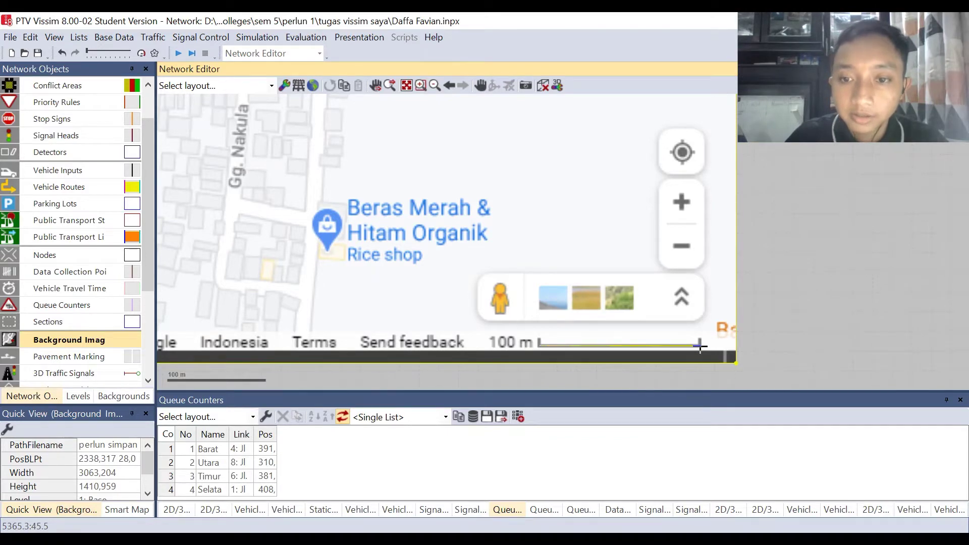
pyautogui.moveTo(701, 346); pyautogui.dragTo(702, 348)
pyautogui.click(444, 260)
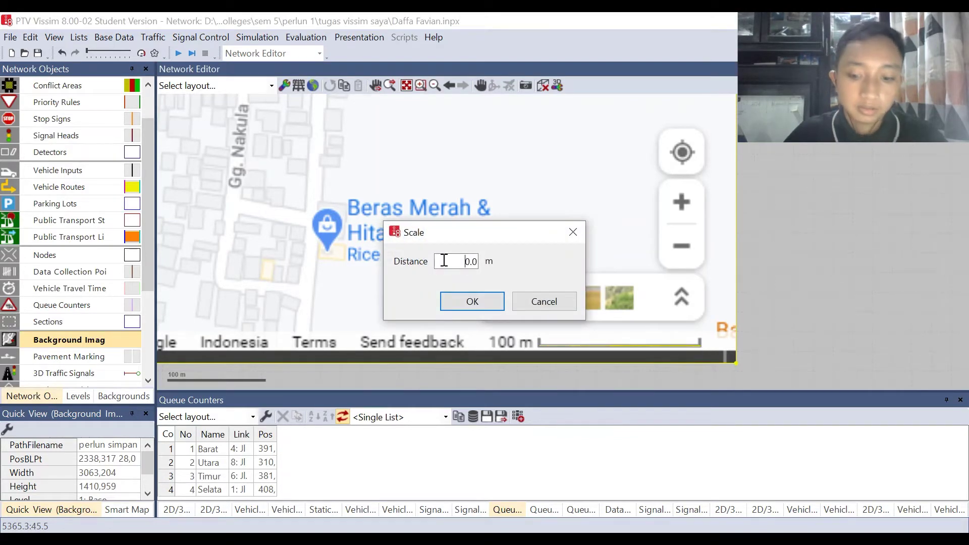
pyautogui.click(483, 299)
# Review the full extent of the scaled background map and the roads around the intersection
pyautogui.scroll(-5, 514, 311)
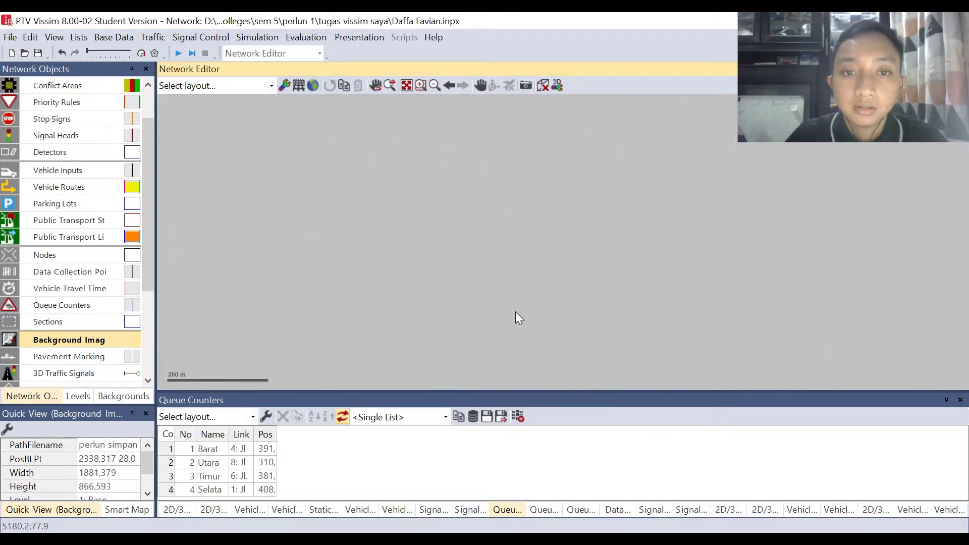
pyautogui.scroll(-2, 437, 266)
pyautogui.scroll(4, 550, 283)
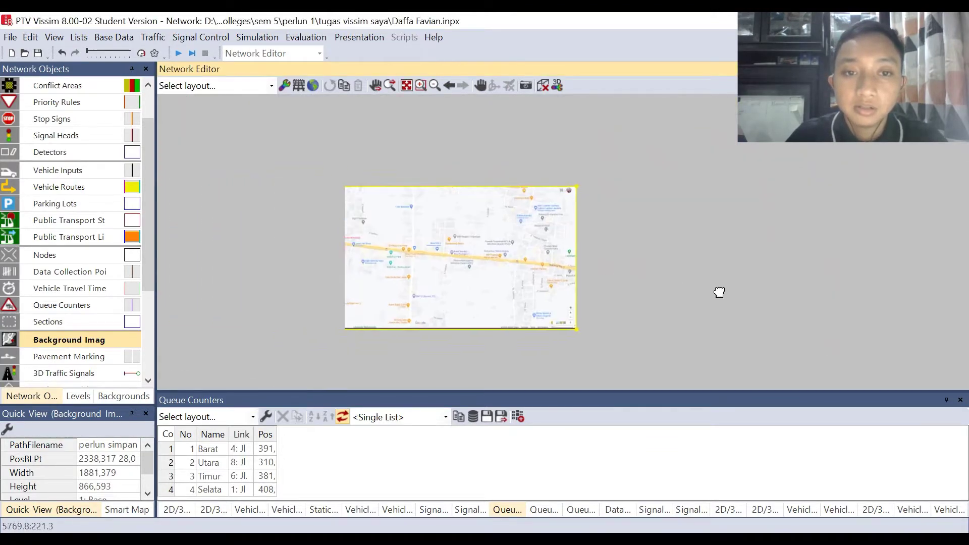
pyautogui.scroll(1, 505, 283)
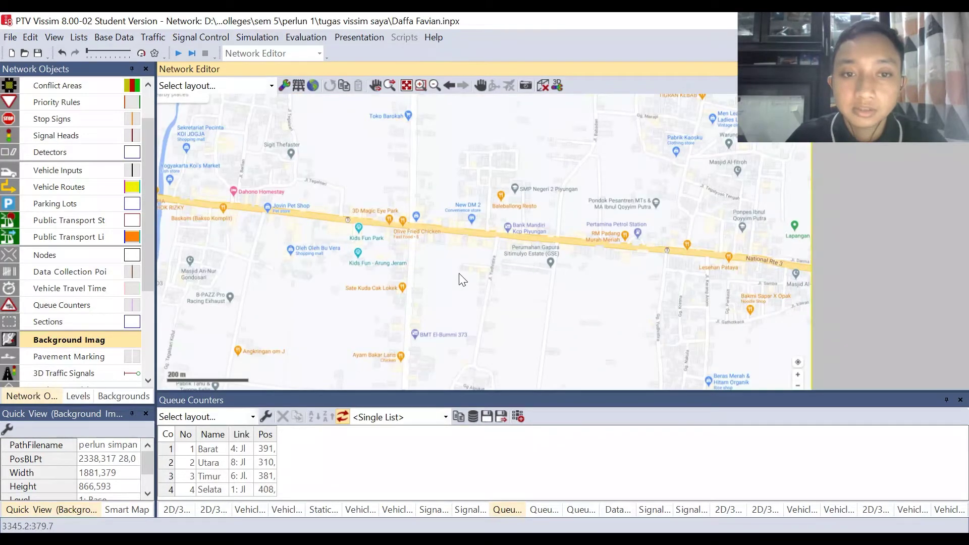
pyautogui.moveTo(773, 270); pyautogui.dragTo(817, 269)
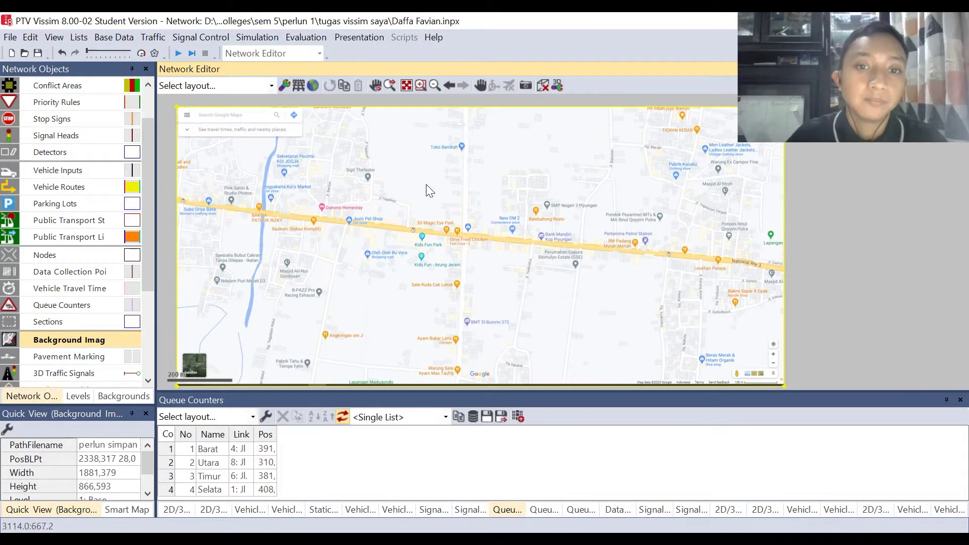
pyautogui.moveTo(811, 216); pyautogui.dragTo(883, 216)
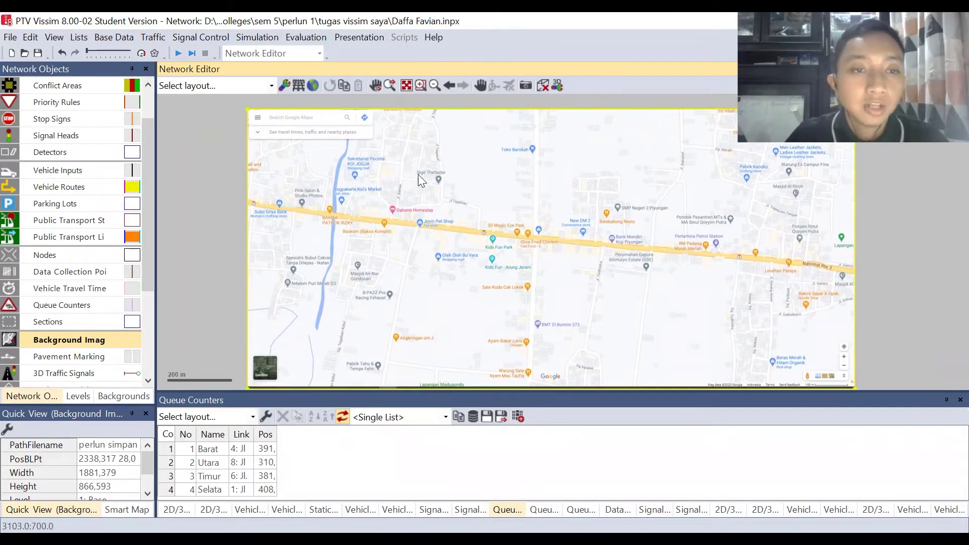
# Delete the newly scaled background image and return to the existing network's four-leg intersection
pyautogui.press('Delete')
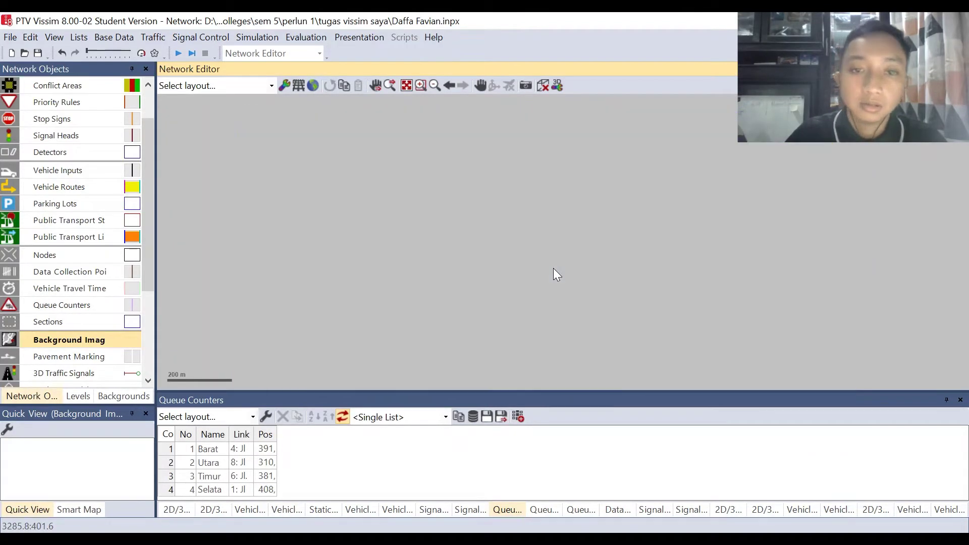
pyautogui.hotkey('ctrl', 'z')
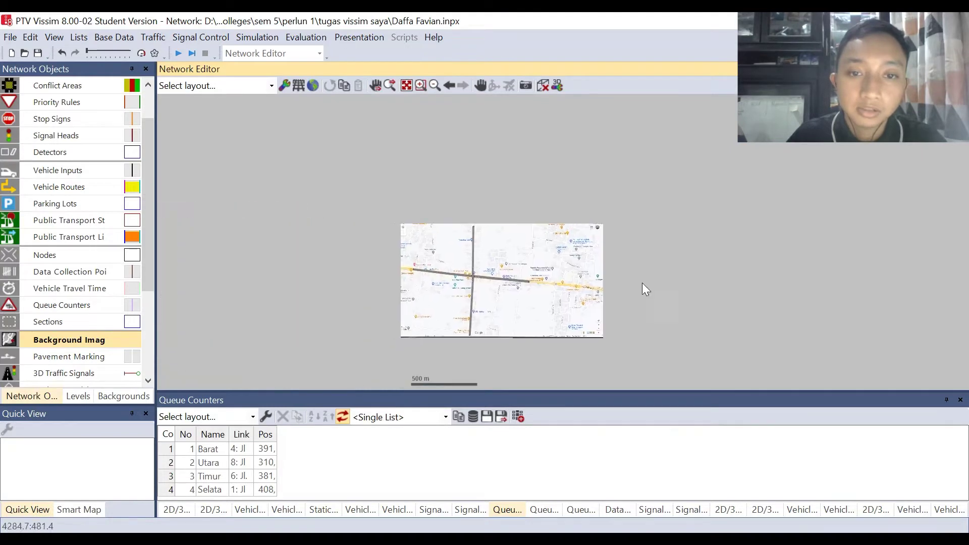
pyautogui.scroll(3, 474, 247)
pyautogui.scroll(5, 474, 247)
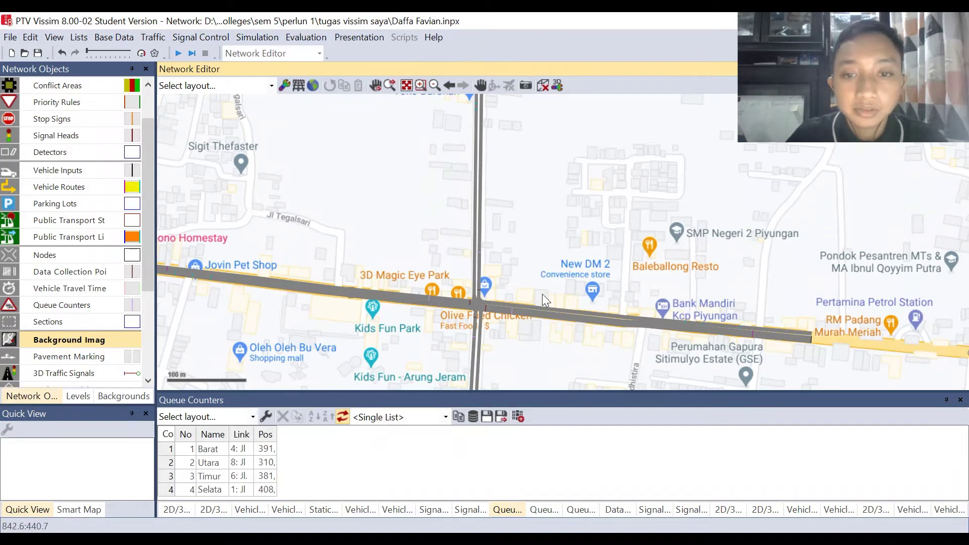
pyautogui.scroll(-1, 503, 275)
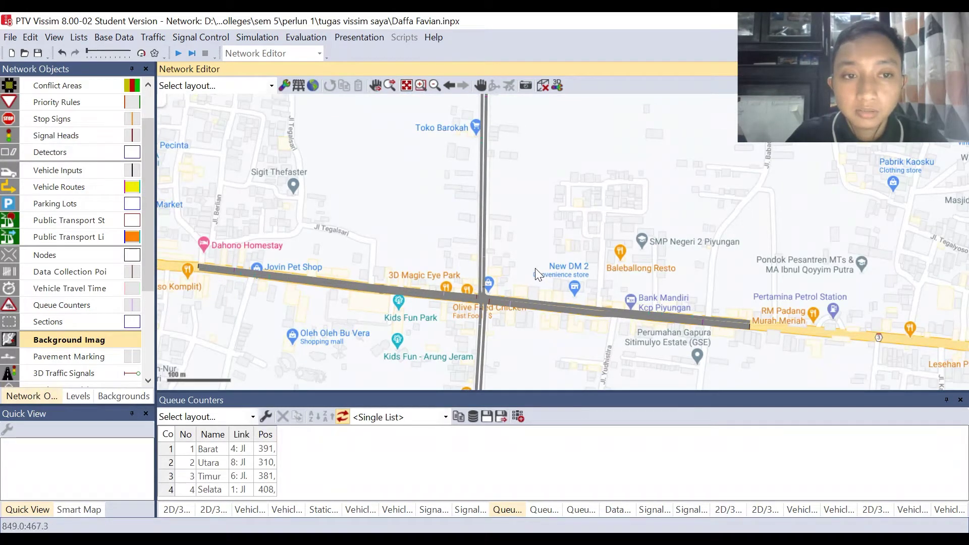
pyautogui.scroll(1, 525, 279)
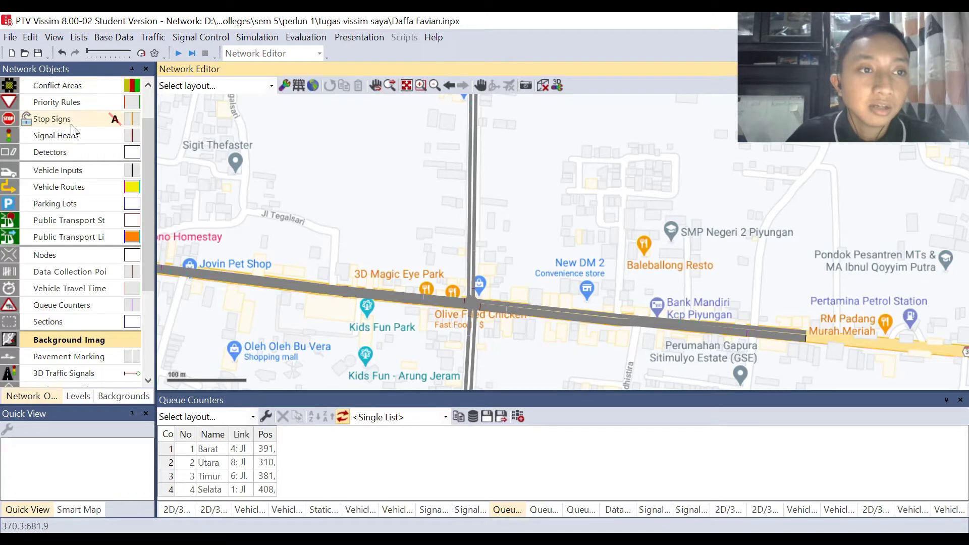
# Draw a trial one-lane link about 488 m long beside the eastern road, running toward the intersection, and remove it
pyautogui.scroll(1, 71, 126)
pyautogui.click(63, 86)
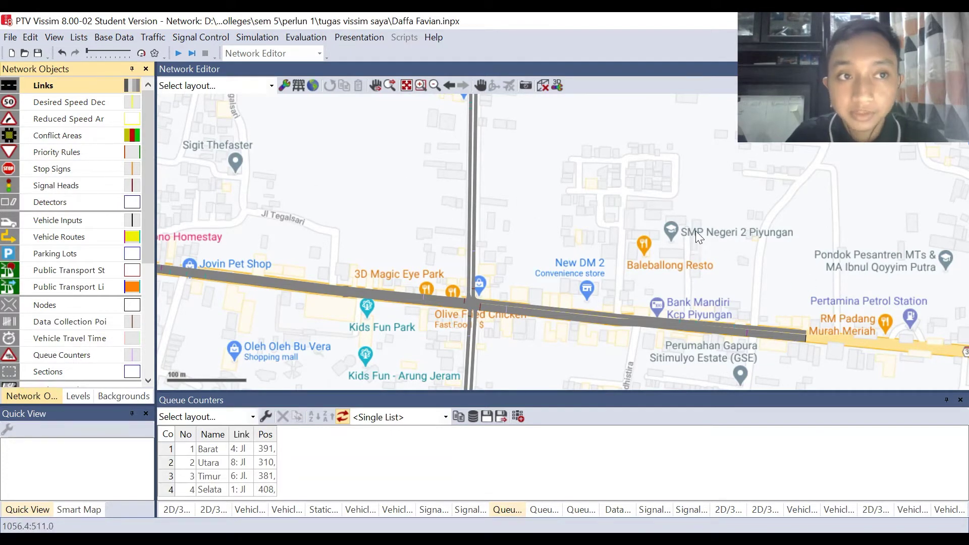
pyautogui.moveTo(874, 319)
pyautogui.mouseDown()
pyautogui.moveTo(613, 301)
pyautogui.moveTo(525, 280)
pyautogui.moveTo(489, 289)
pyautogui.mouseUp()
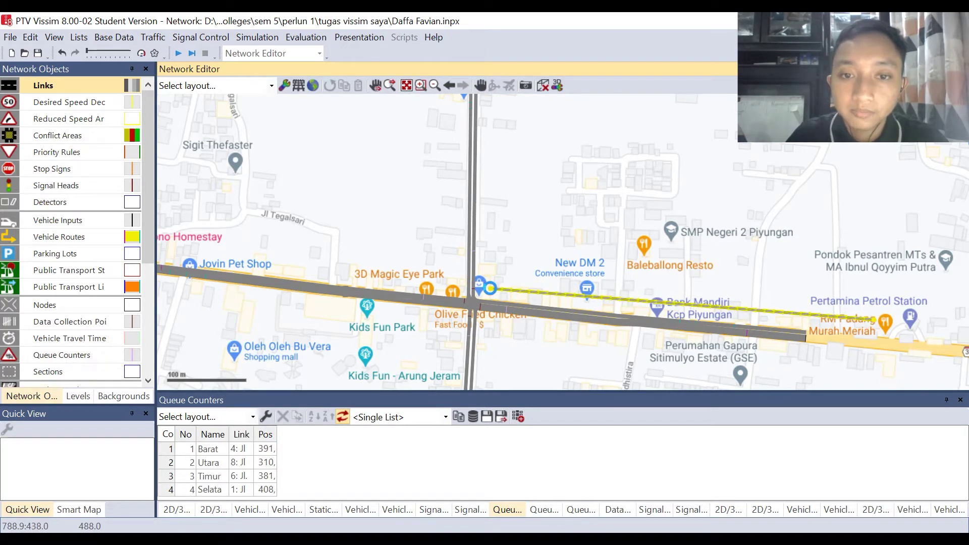
pyautogui.moveTo(490, 288); pyautogui.dragTo(490, 289)
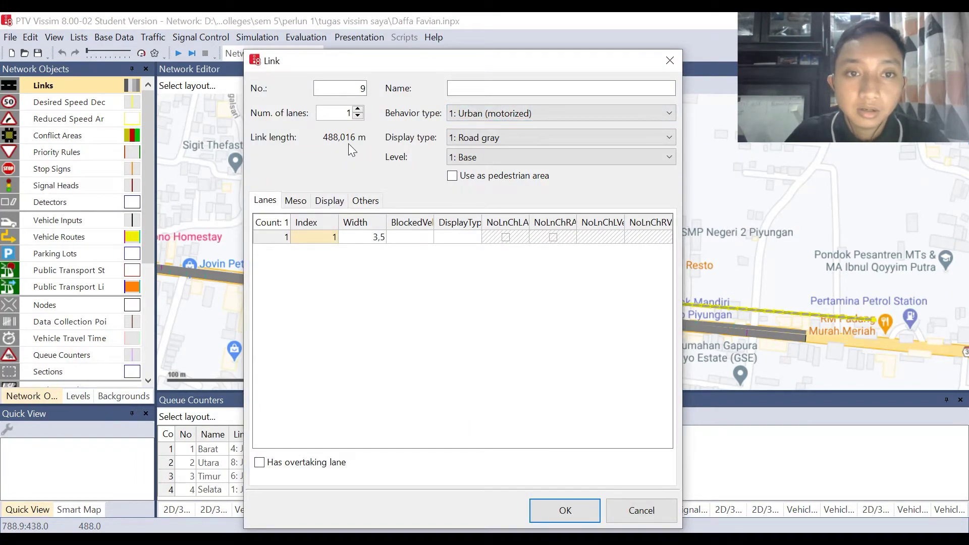
pyautogui.click(576, 507)
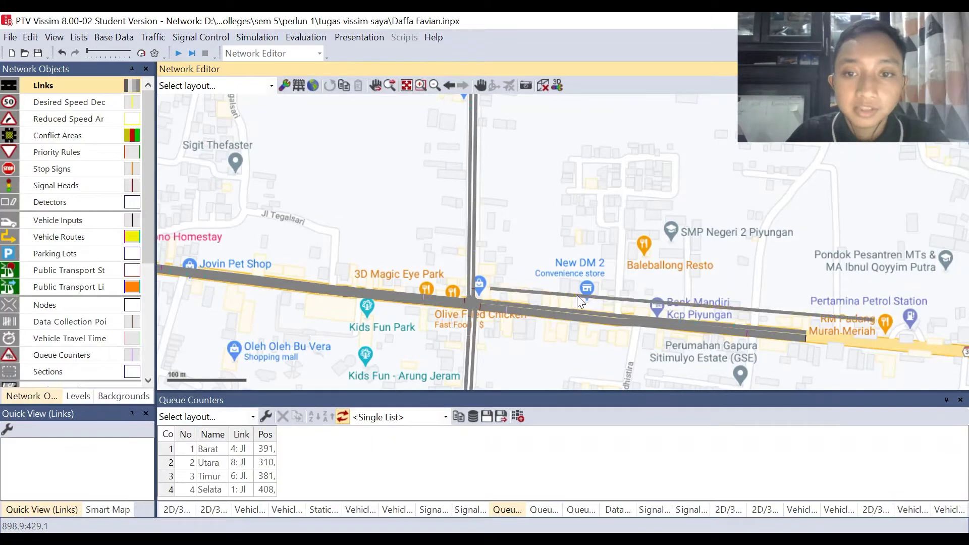
pyautogui.press('Escape')
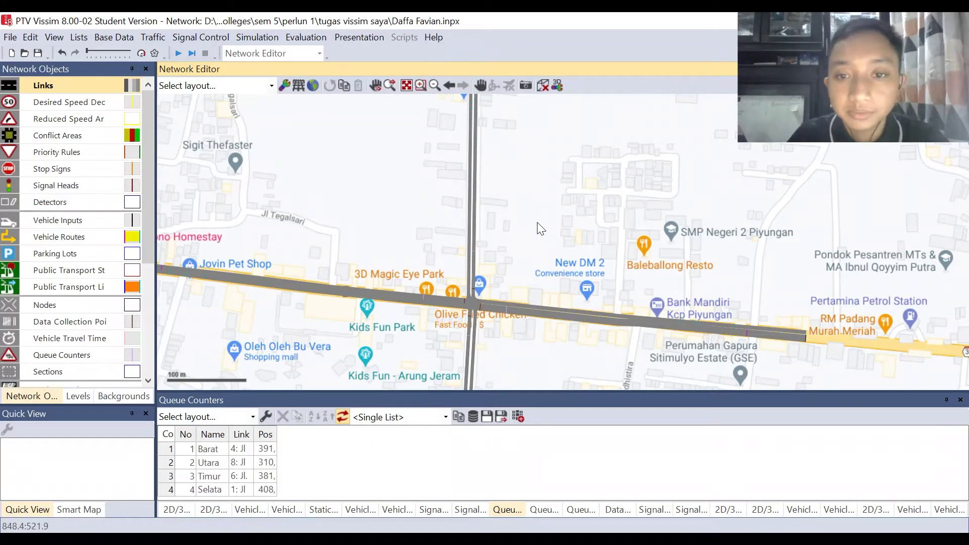
# Draw an eastbound two-lane link about 130 m long just north of the western road and name it B-T
pyautogui.scroll(-2, 598, 256)
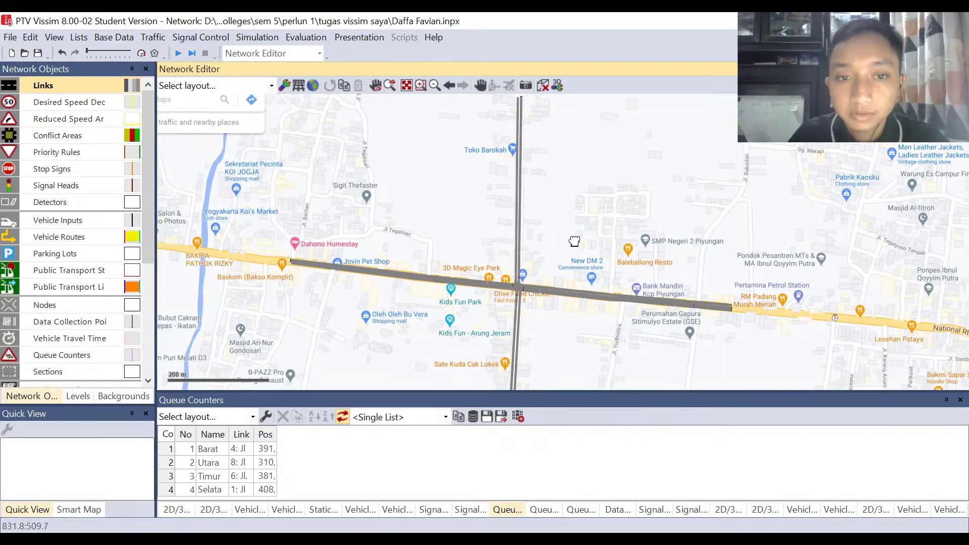
pyautogui.moveTo(559, 231); pyautogui.dragTo(624, 245)
pyautogui.scroll(2, 639, 227)
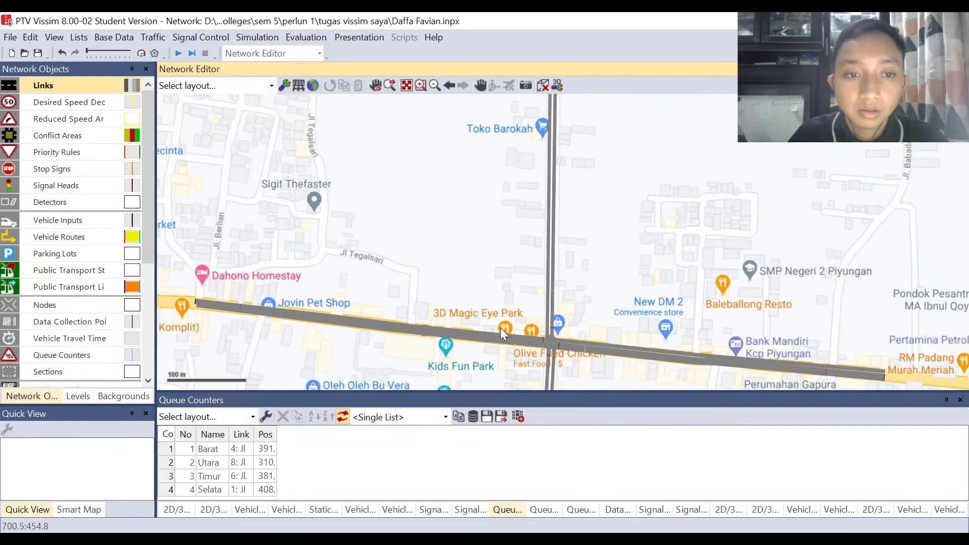
pyautogui.scroll(2, 515, 344)
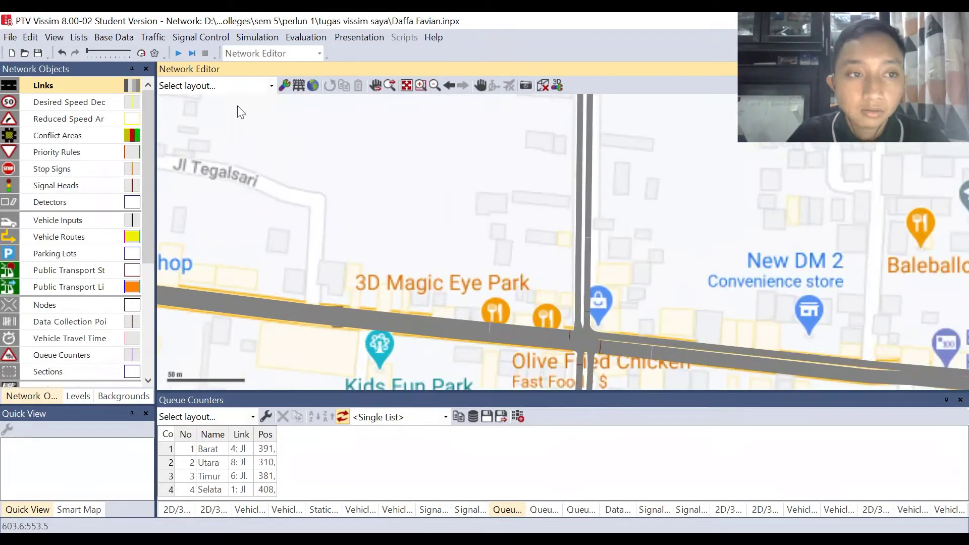
pyautogui.rightClick(43, 90)
pyautogui.click(453, 268)
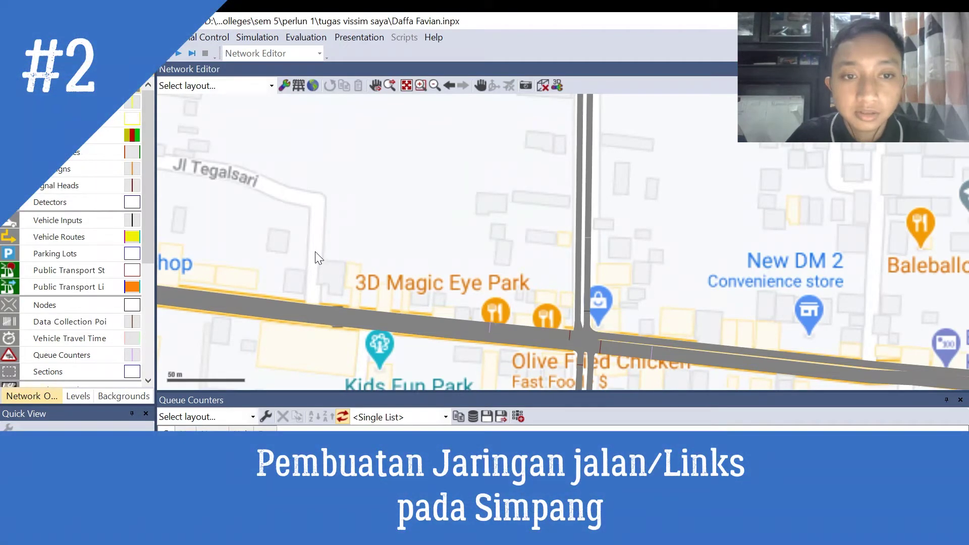
pyautogui.moveTo(315, 259)
pyautogui.mouseDown()
pyautogui.moveTo(436, 277)
pyautogui.moveTo(449, 271)
pyautogui.moveTo(312, 262)
pyautogui.moveTo(485, 265)
pyautogui.moveTo(511, 277)
pyautogui.moveTo(319, 259)
pyautogui.moveTo(540, 280)
pyautogui.moveTo(514, 278)
pyautogui.mouseUp()
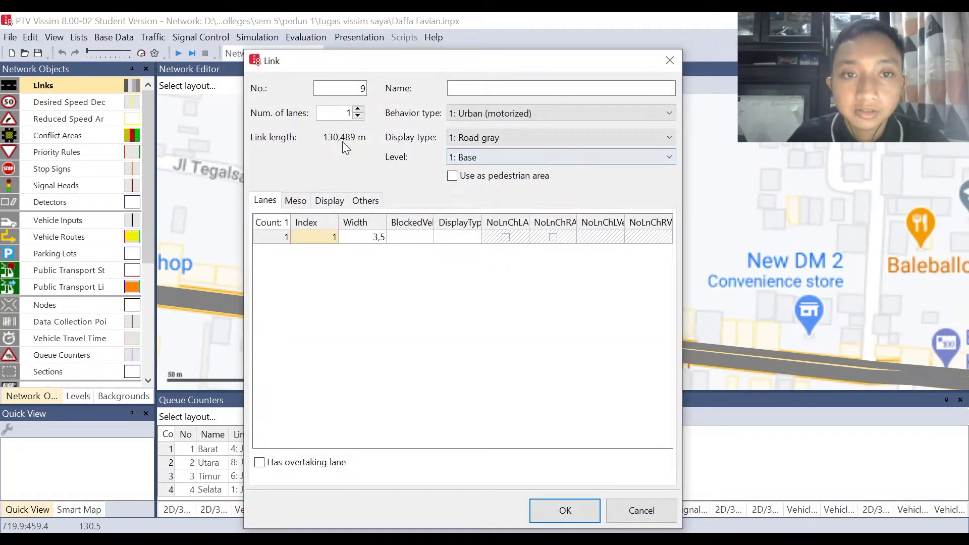
pyautogui.click(495, 92)
pyautogui.write('B-T')
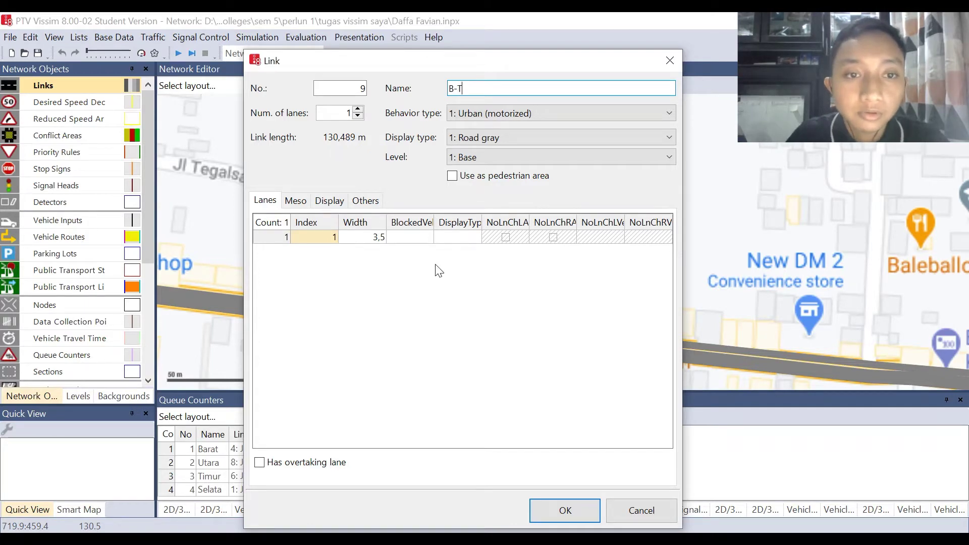
pyautogui.click(359, 109)
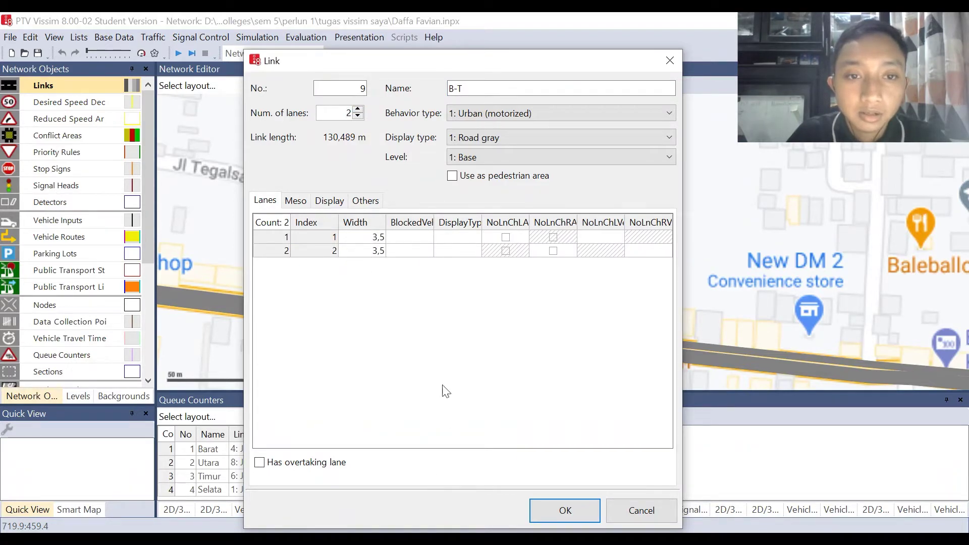
pyautogui.click(557, 511)
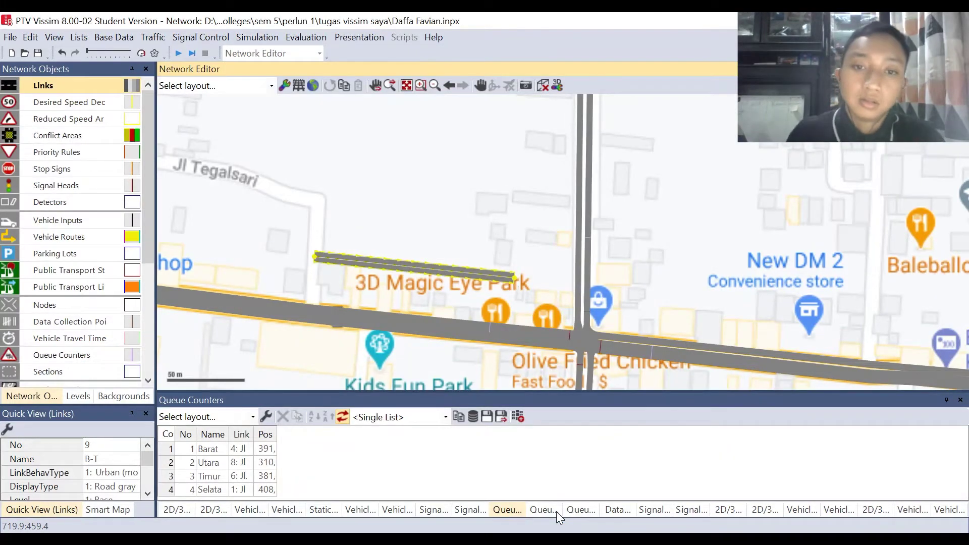
# Generate a two-lane opposite-direction link for B-T
pyautogui.scroll(2, 486, 274)
pyautogui.scroll(1, 486, 273)
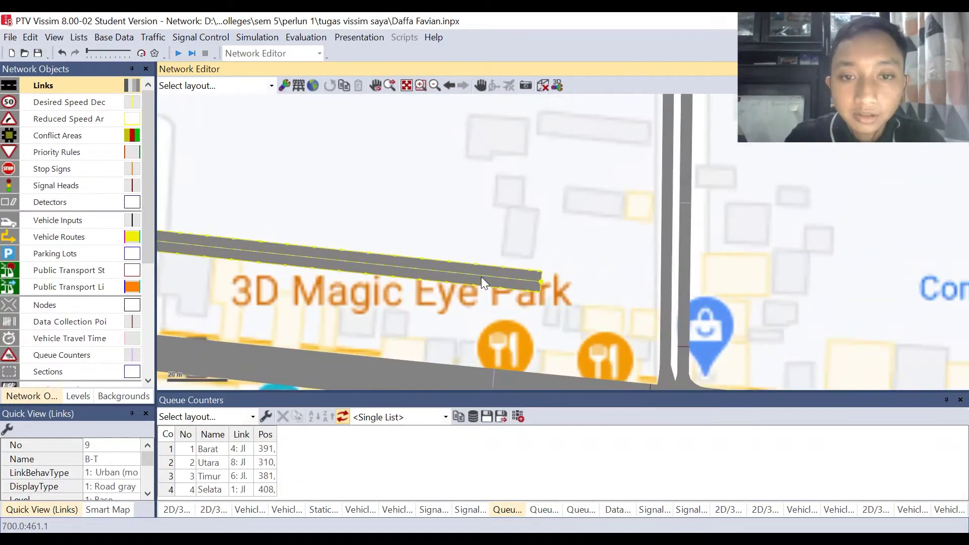
pyautogui.scroll(-1, 489, 257)
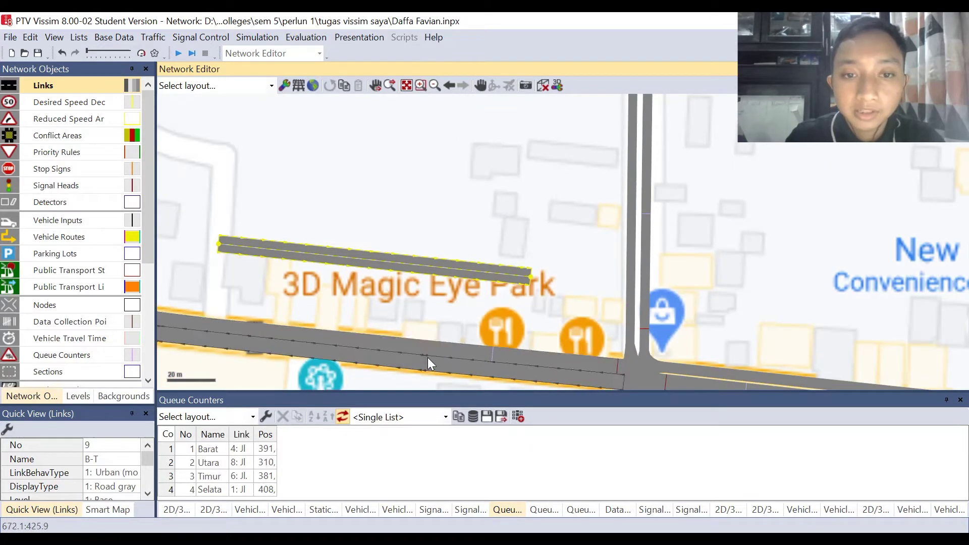
pyautogui.scroll(1, 472, 263)
pyautogui.rightClick(474, 274)
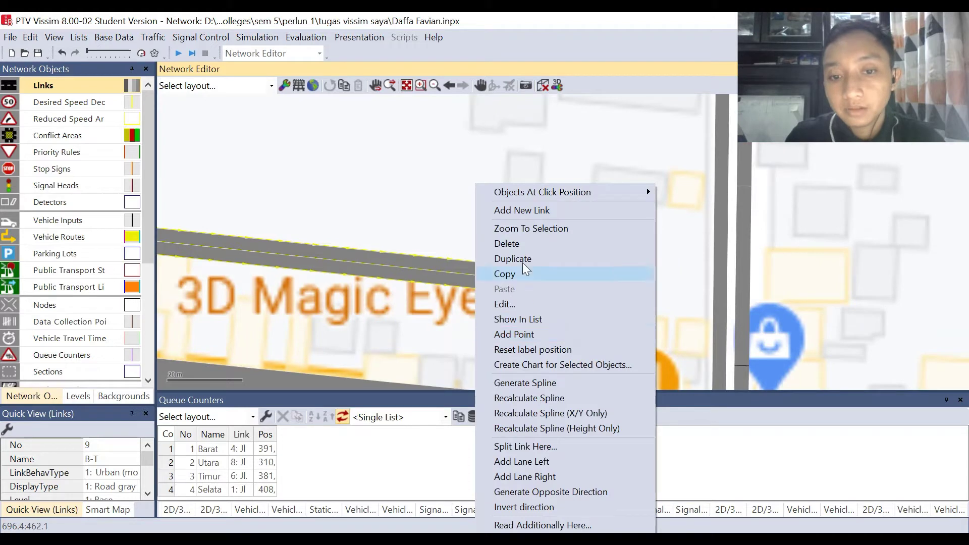
pyautogui.click(559, 492)
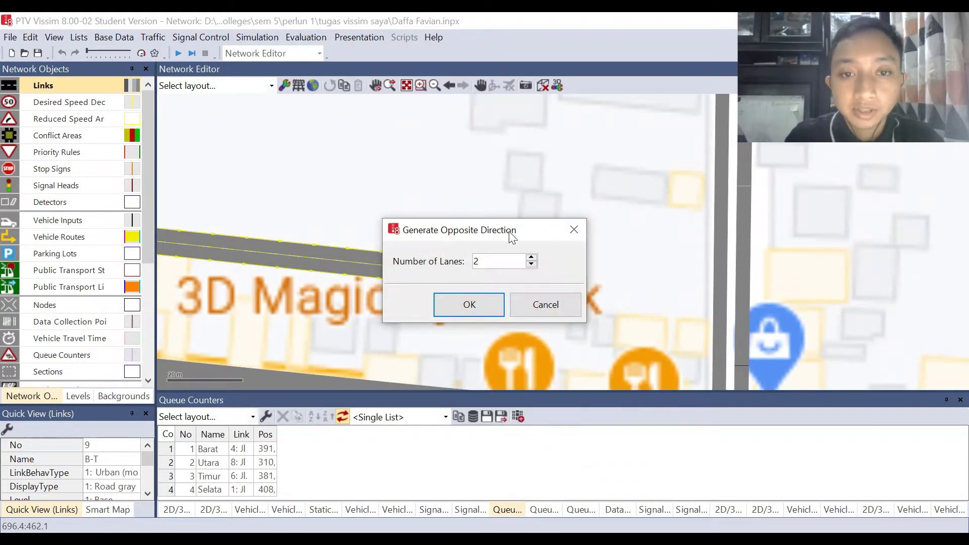
pyautogui.click(461, 308)
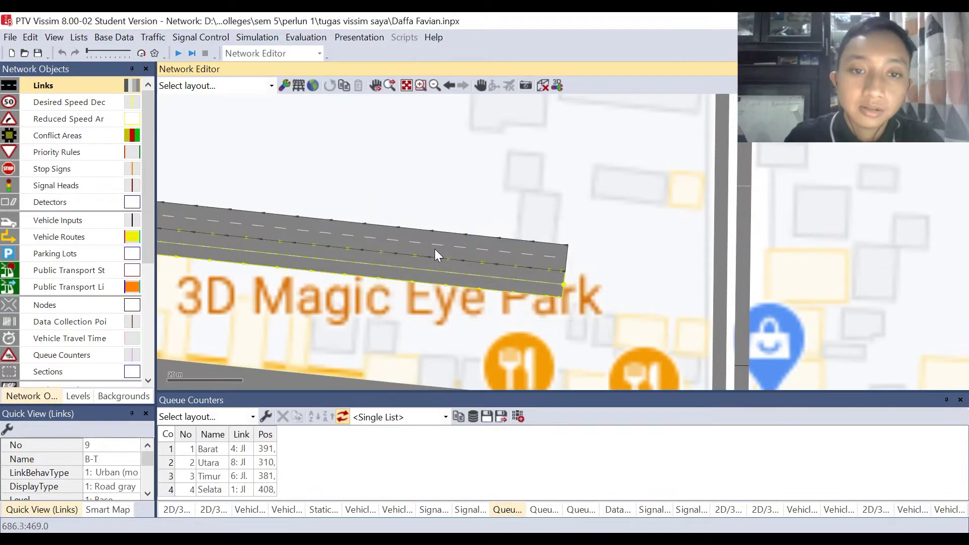
# Move the opposite-direction link to the south side of B-T, leaving a narrow median between them
pyautogui.moveTo(432, 246); pyautogui.dragTo(428, 301)
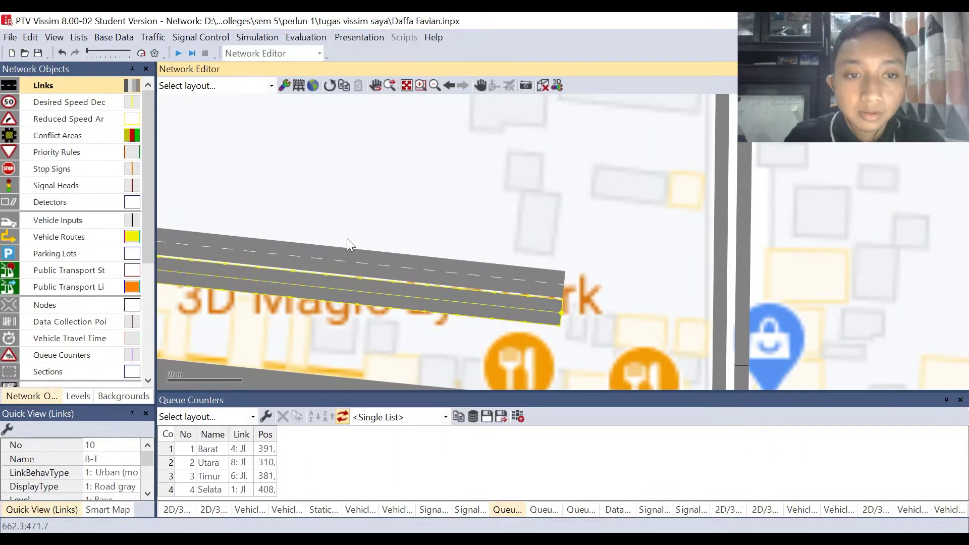
pyautogui.scroll(-2, 364, 273)
pyautogui.scroll(2, 364, 274)
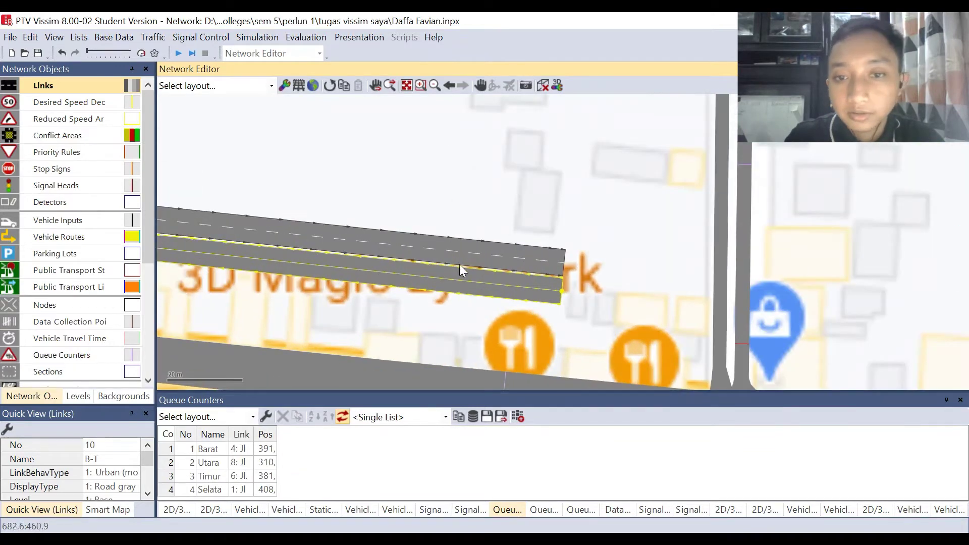
pyautogui.click(586, 319)
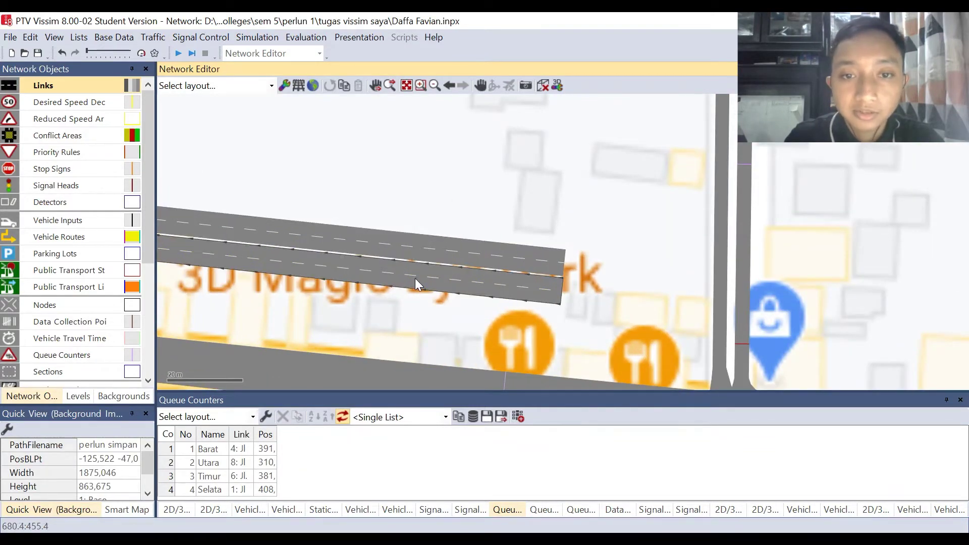
pyautogui.scroll(-2, 414, 279)
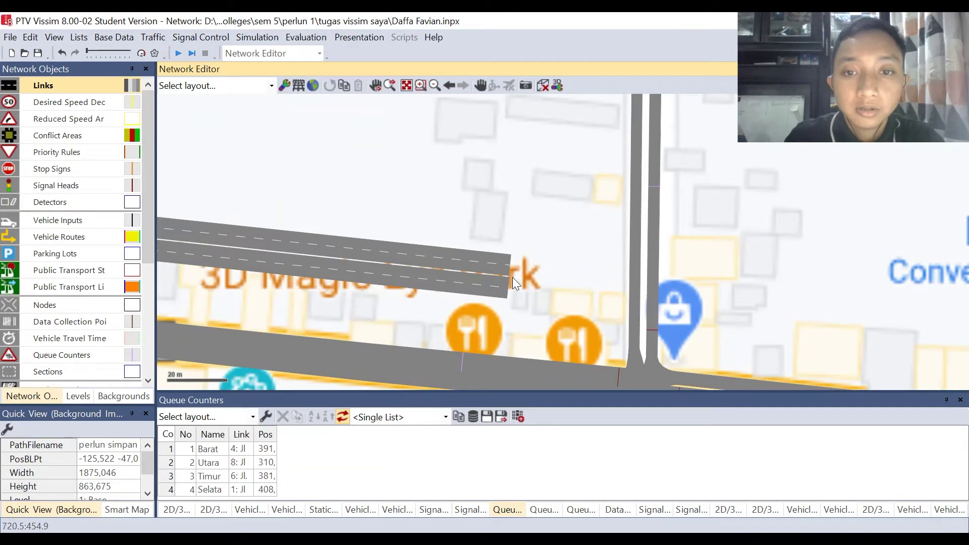
pyautogui.scroll(-2, 510, 282)
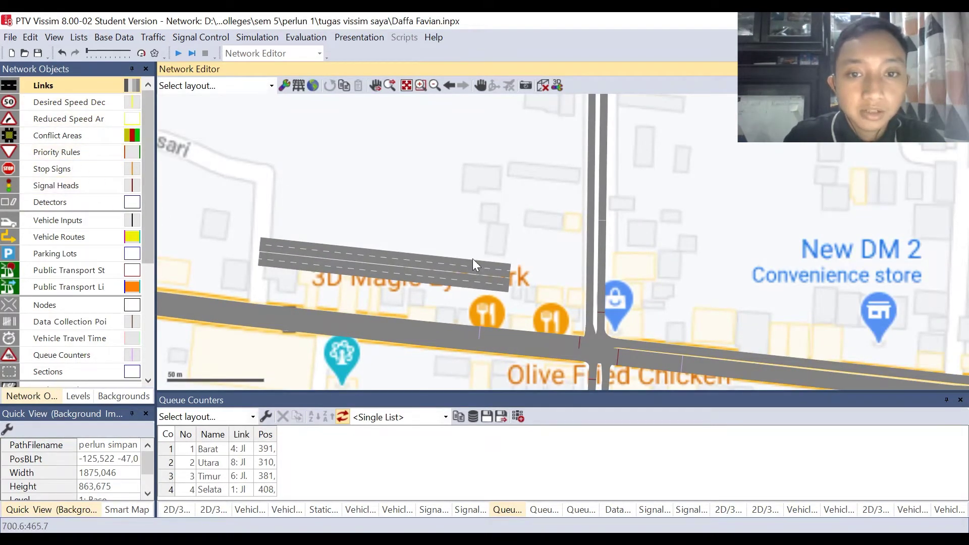
# Draw a northbound one-lane link about 74 m long near the east end of B-T and name it B-U
pyautogui.moveTo(527, 261); pyautogui.dragTo(537, 119)
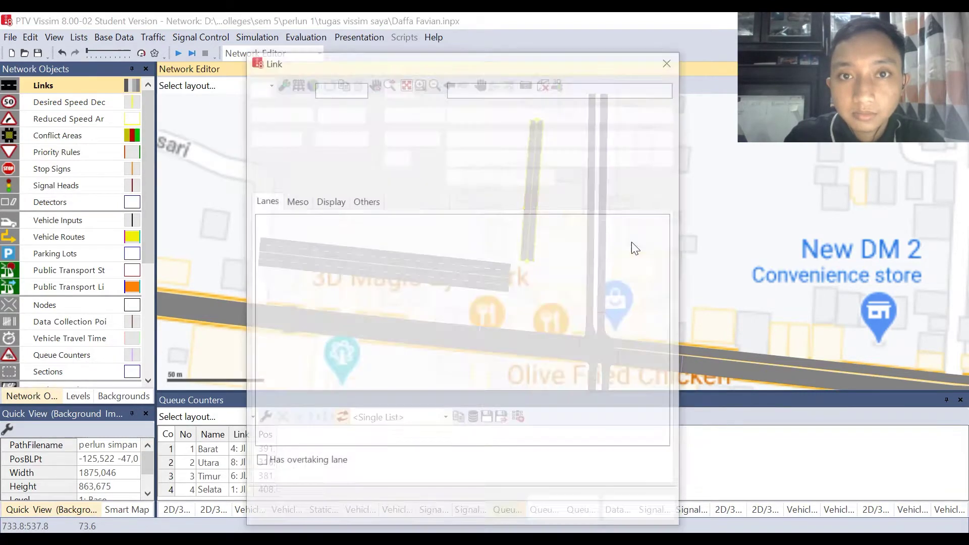
pyautogui.click(359, 111)
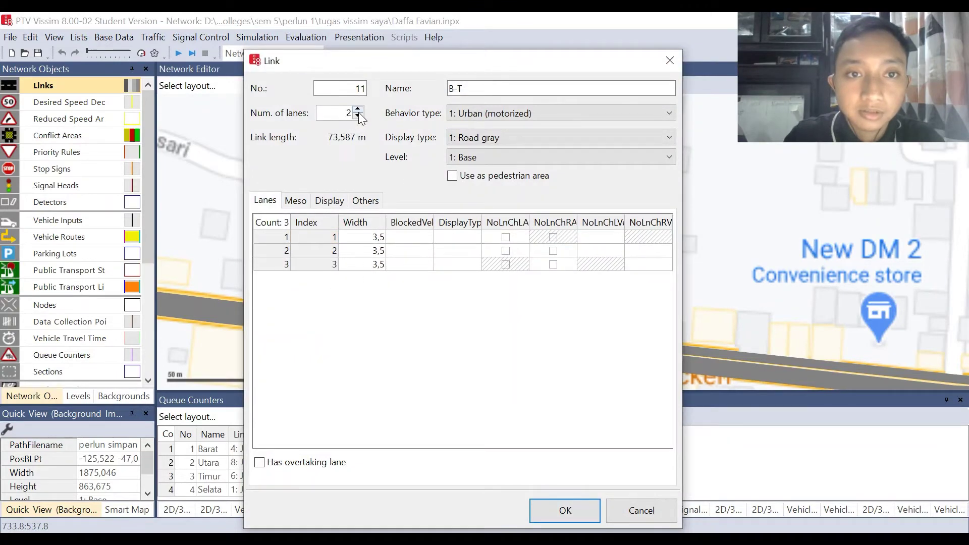
pyautogui.click(356, 117)
pyautogui.moveTo(492, 90); pyautogui.dragTo(448, 89)
pyautogui.write('B-U')
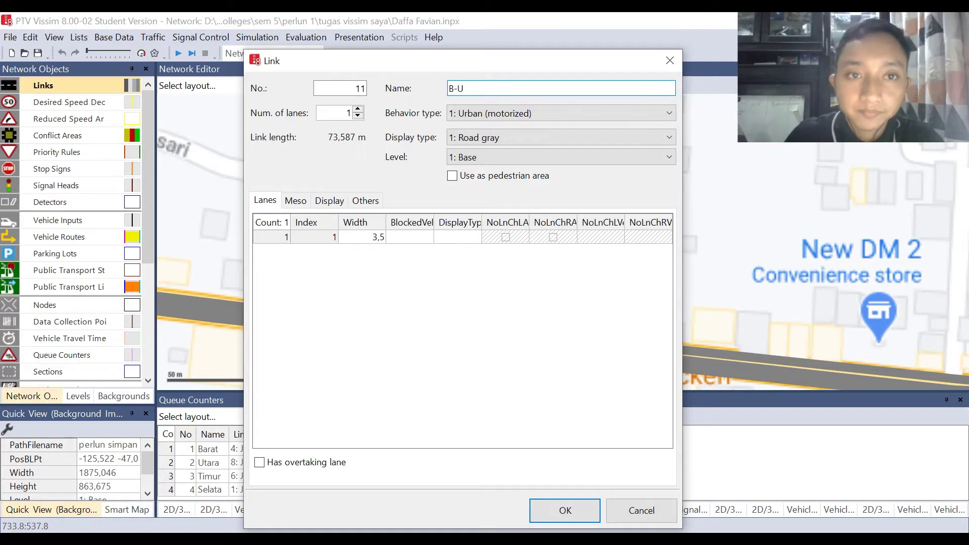
pyautogui.click(564, 510)
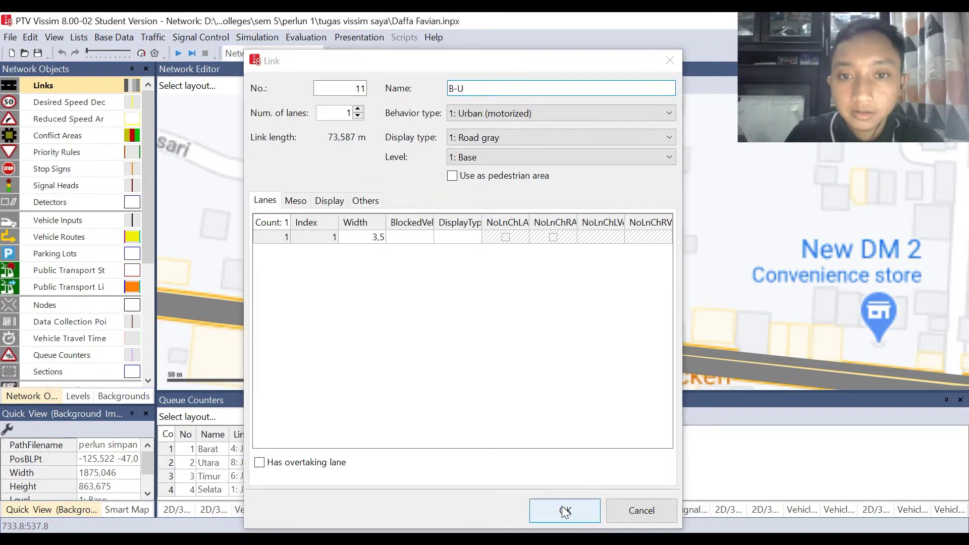
pyautogui.click(565, 259)
# Add a second lane on the east side of the B-U link and shift the link slightly west
pyautogui.scroll(3, 528, 233)
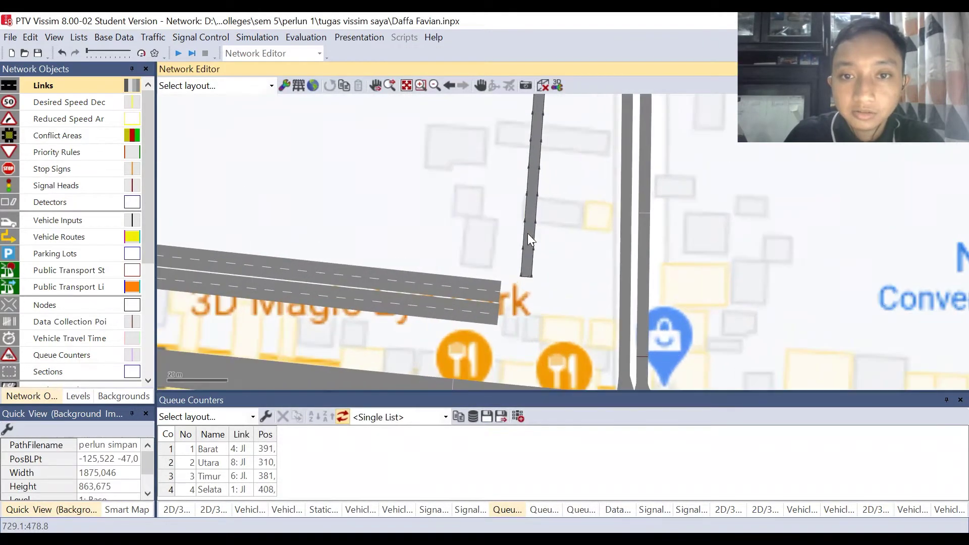
pyautogui.click(528, 234)
pyautogui.rightClick(528, 233)
pyautogui.click(612, 491)
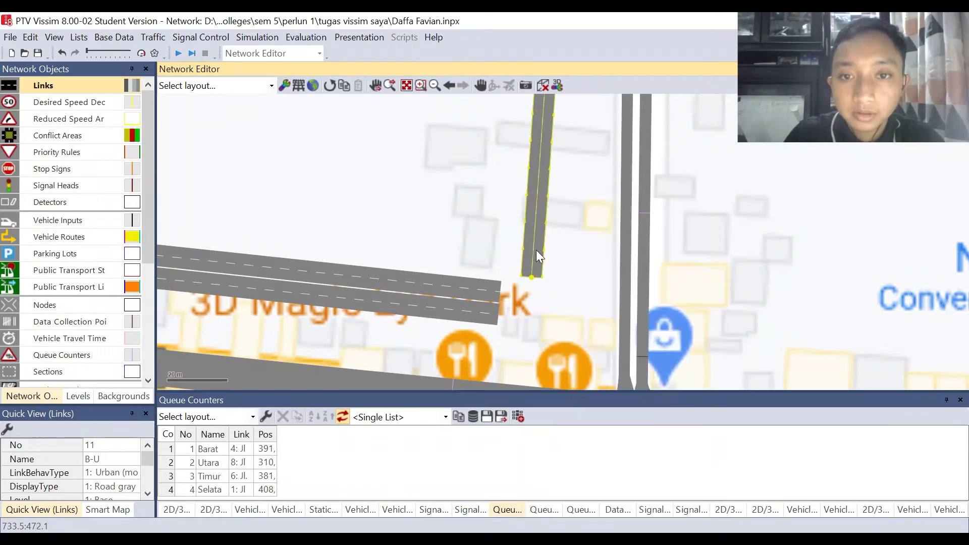
pyautogui.moveTo(525, 251)
pyautogui.mouseDown()
pyautogui.moveTo(539, 243)
pyautogui.moveTo(526, 251)
pyautogui.mouseUp()
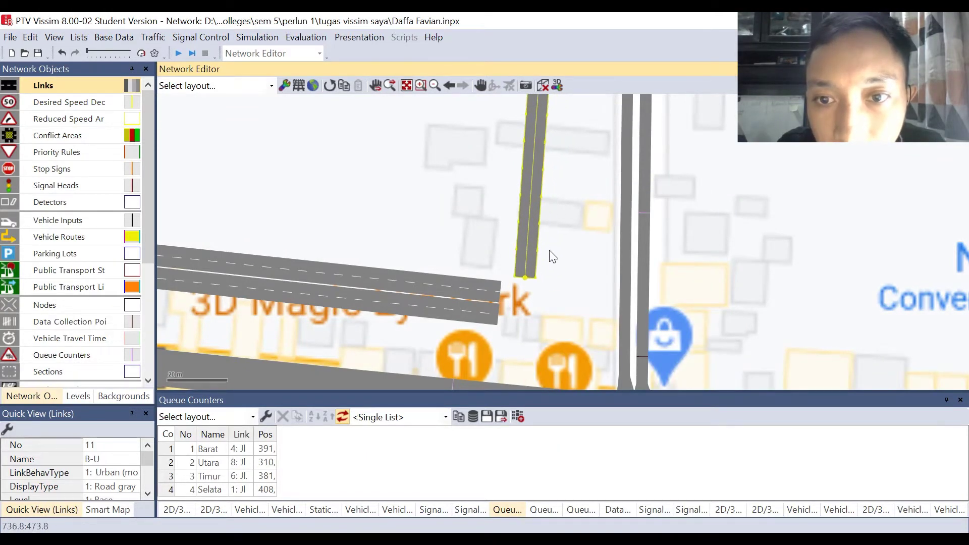
# Generate a two-lane opposite-direction link for B-U
pyautogui.scroll(-1, 549, 263)
pyautogui.scroll(-2, 550, 183)
pyautogui.scroll(4, 548, 196)
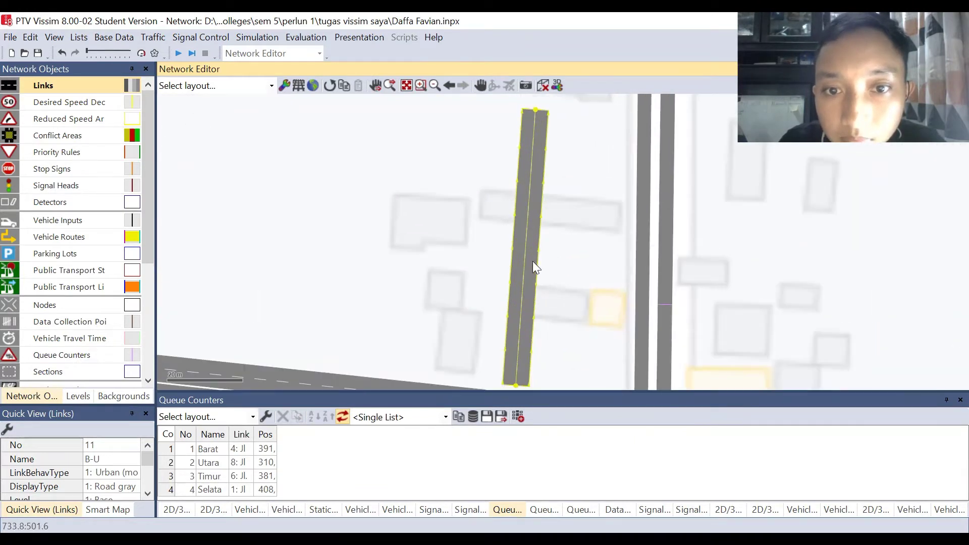
pyautogui.rightClick(523, 289)
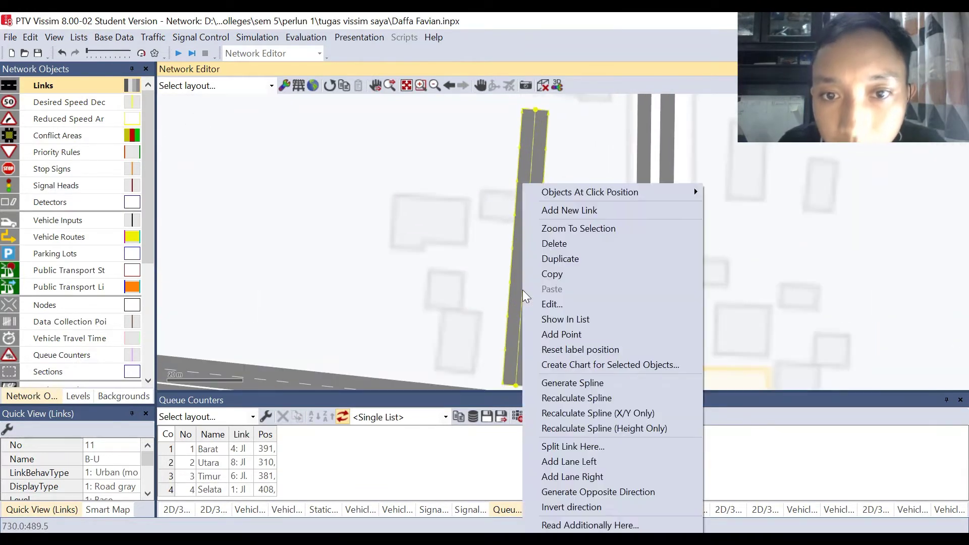
pyautogui.click(620, 493)
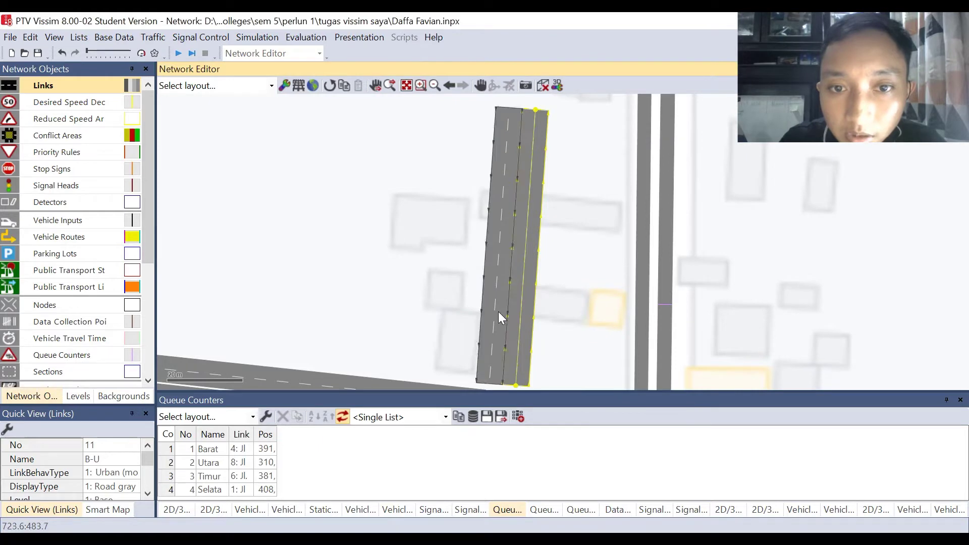
# Move the opposite-direction link to the east side of B-U, leaving a narrow median between them
pyautogui.moveTo(495, 313); pyautogui.dragTo(543, 314)
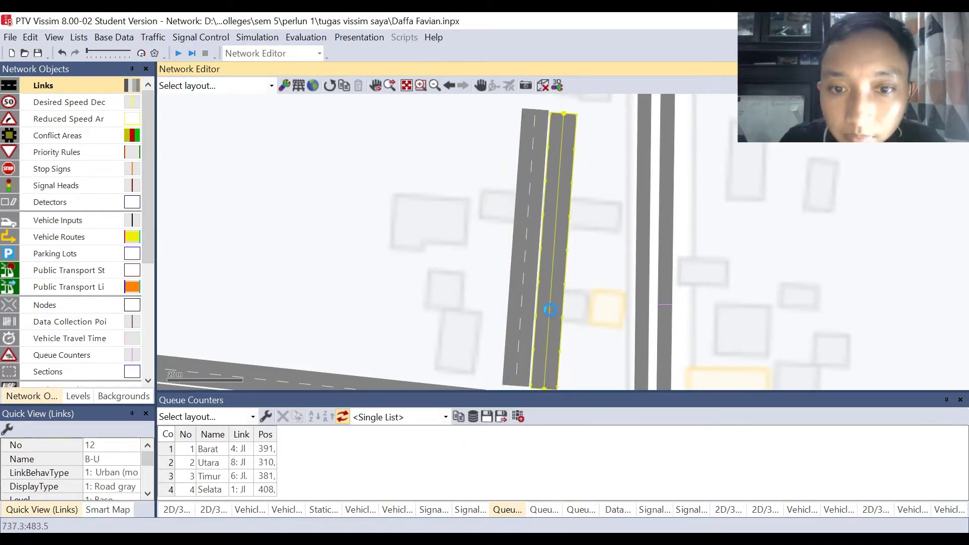
pyautogui.scroll(-4, 562, 280)
pyautogui.scroll(4, 553, 344)
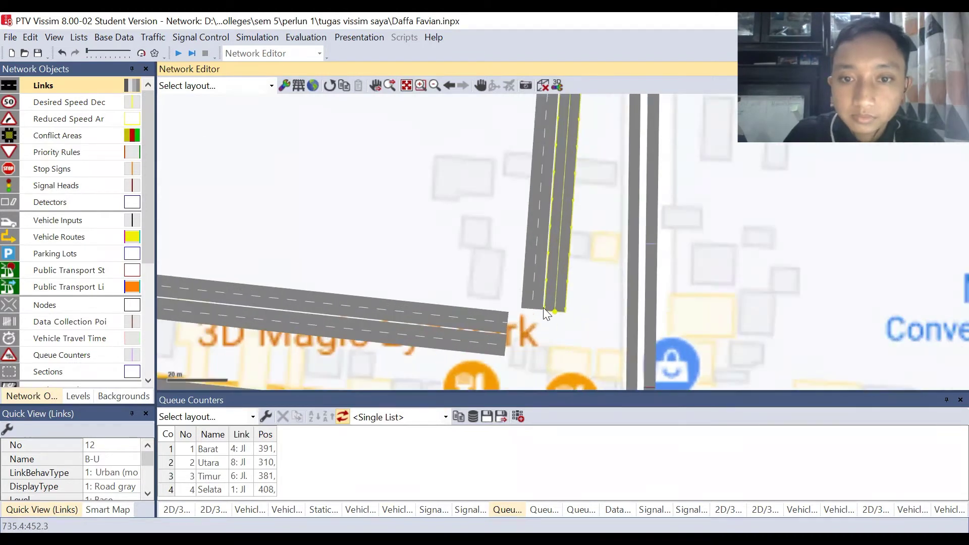
pyautogui.click(527, 274)
pyautogui.scroll(2, 520, 287)
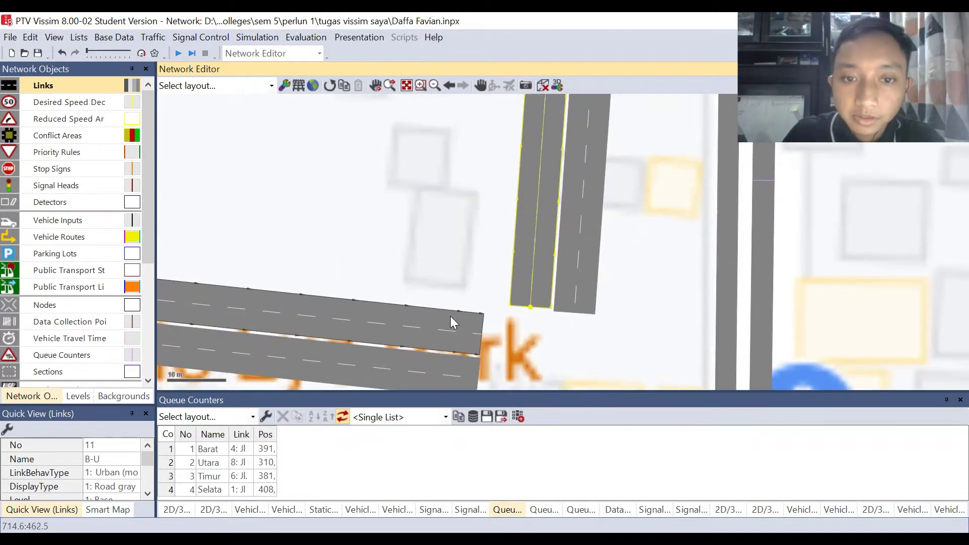
pyautogui.click(574, 284)
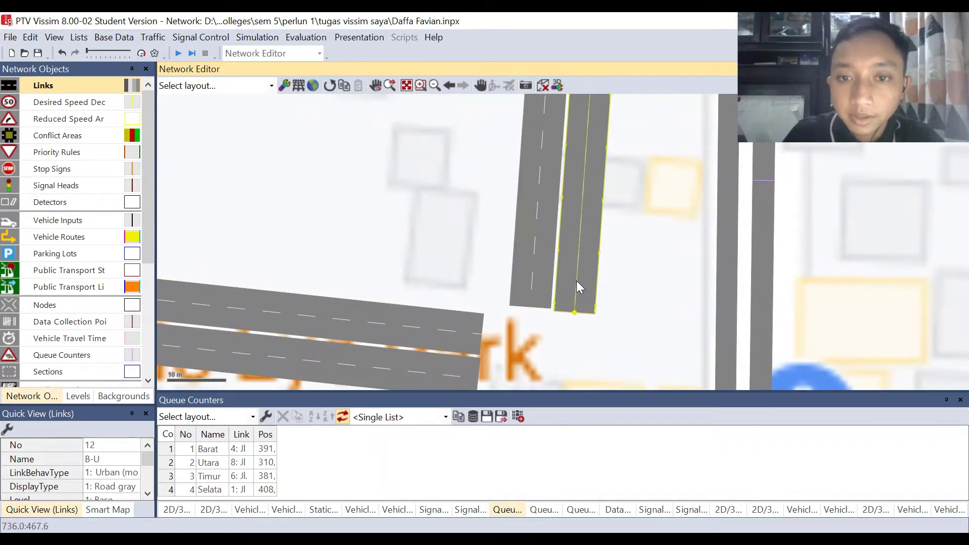
pyautogui.scroll(-2, 576, 292)
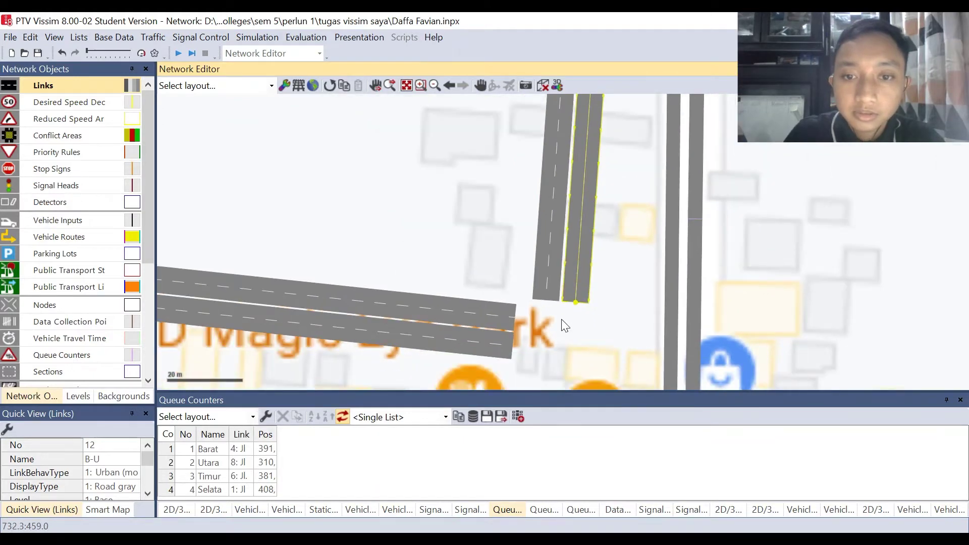
# Draw an eastbound one-lane link about 59 m long on the east side of the junction and name it B-T
pyautogui.scroll(-2, 505, 259)
pyautogui.scroll(2, 594, 316)
pyautogui.moveTo(539, 275); pyautogui.dragTo(761, 285)
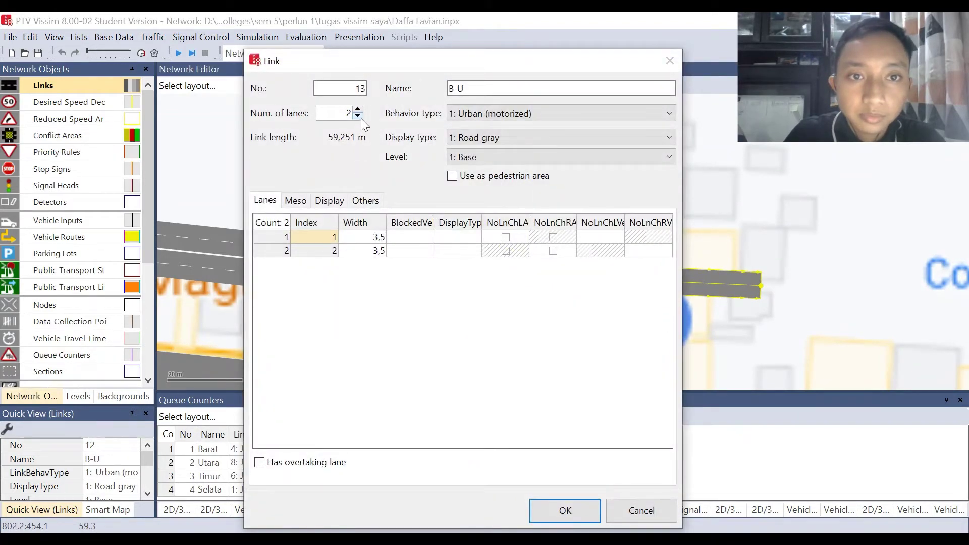
pyautogui.click(358, 116)
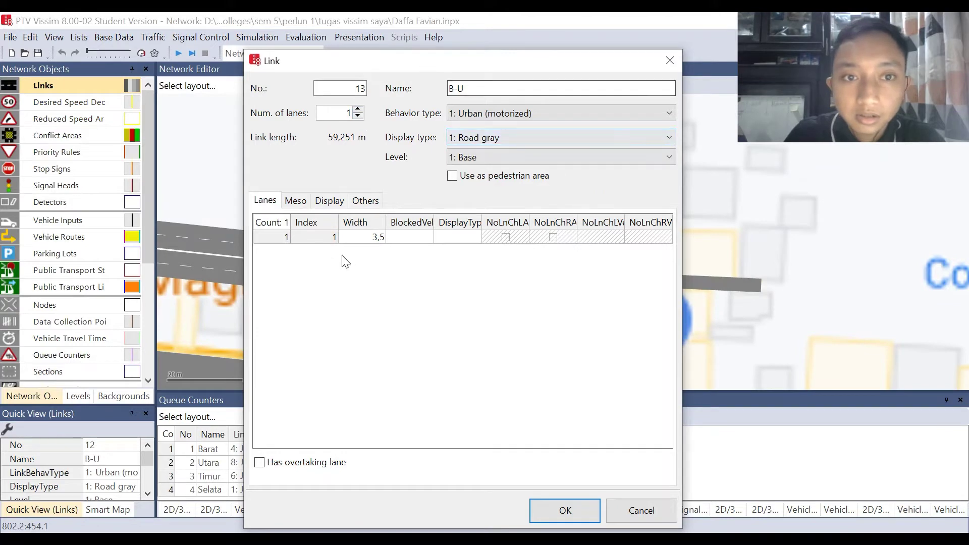
pyautogui.click(513, 89)
pyautogui.press('BackSpace')
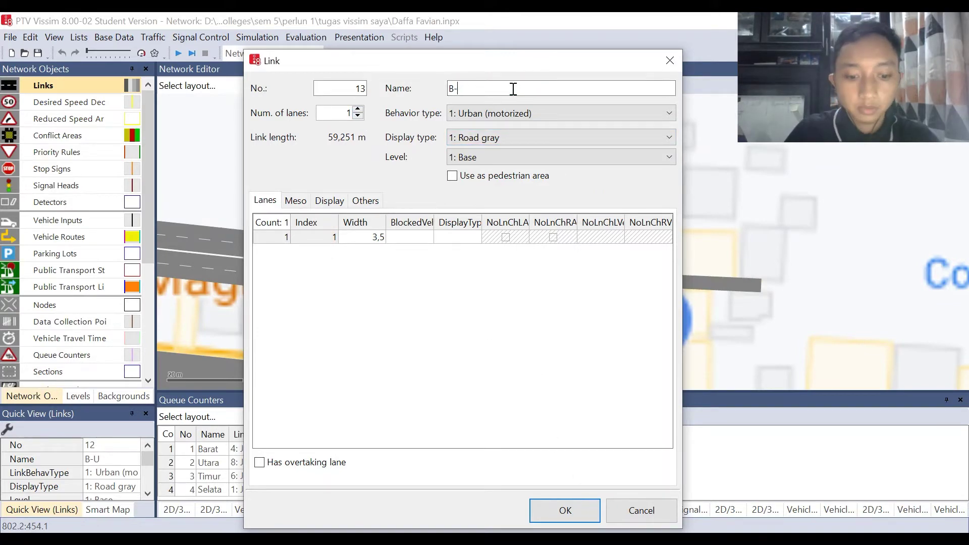
pyautogui.write('T')
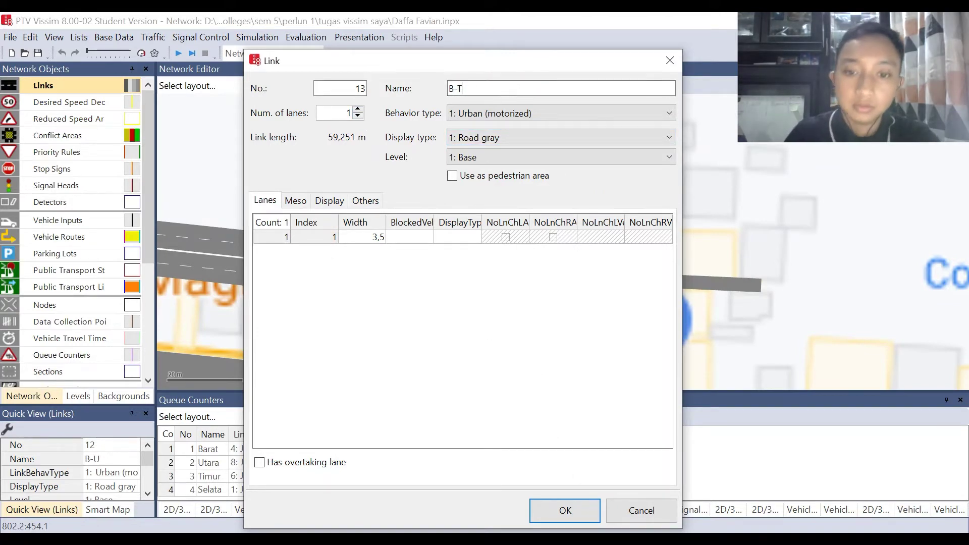
pyautogui.click(564, 507)
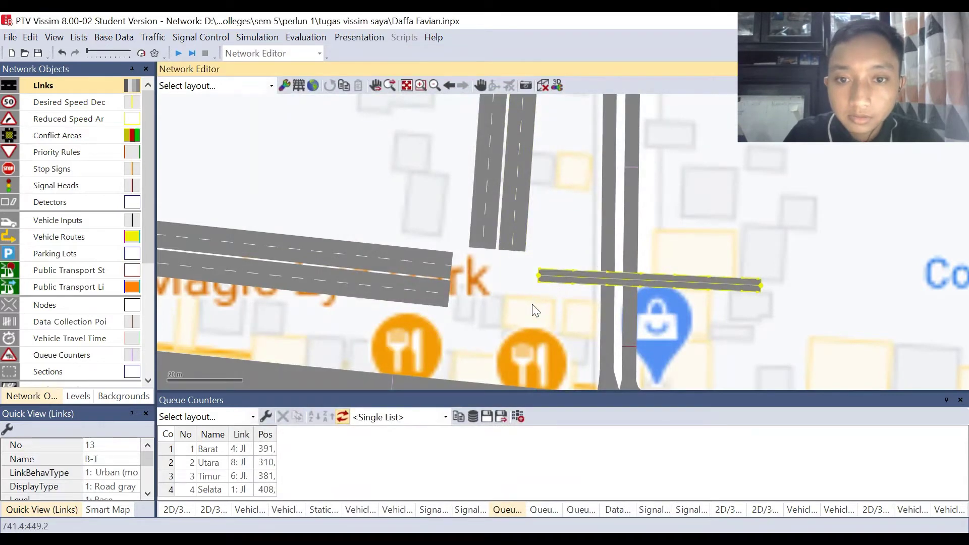
# Draw a southbound one-lane link about 24 m long on the south side of the junction and name it B-S
pyautogui.click(536, 310)
pyautogui.moveTo(515, 302); pyautogui.dragTo(511, 392)
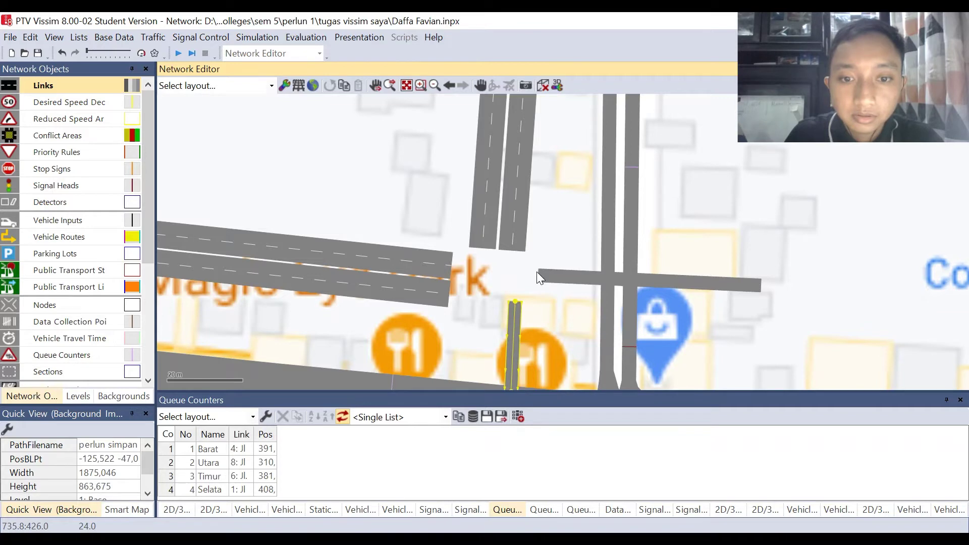
pyautogui.click(471, 89)
pyautogui.press('BackSpace')
pyautogui.write('S')
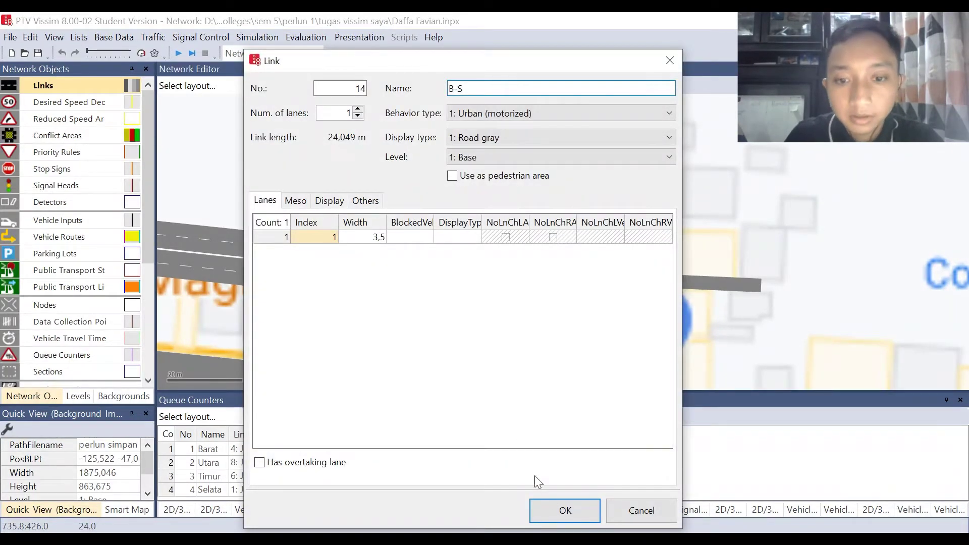
pyautogui.click(564, 510)
pyautogui.scroll(3, 555, 252)
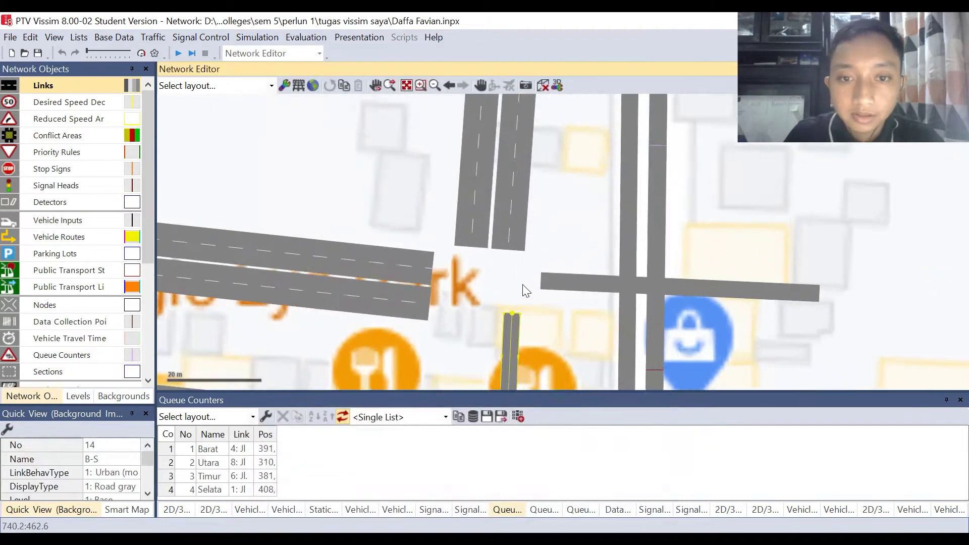
# Draw a connector about 13.5 m long from lane 2 of the western B-T link to lane 2 of the B-U link
pyautogui.click(543, 339)
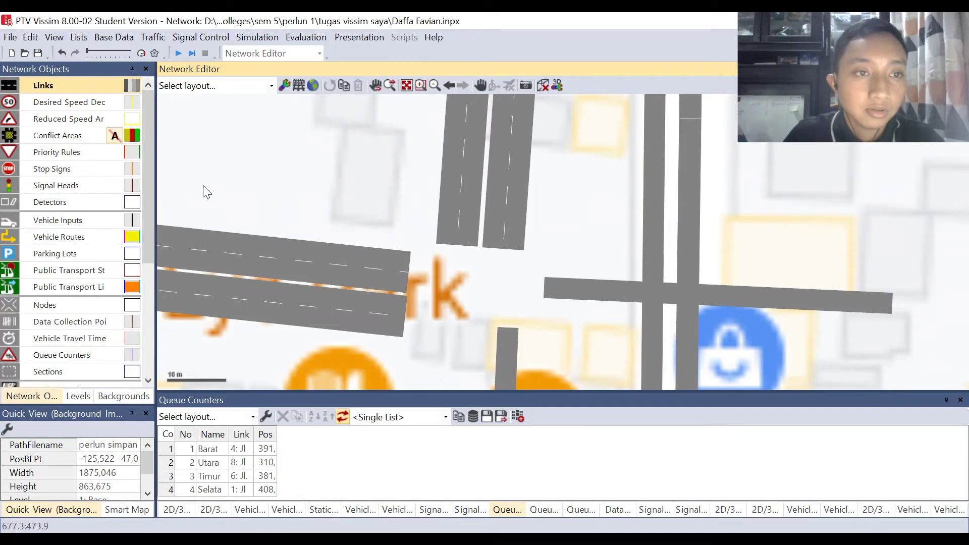
pyautogui.click(400, 272)
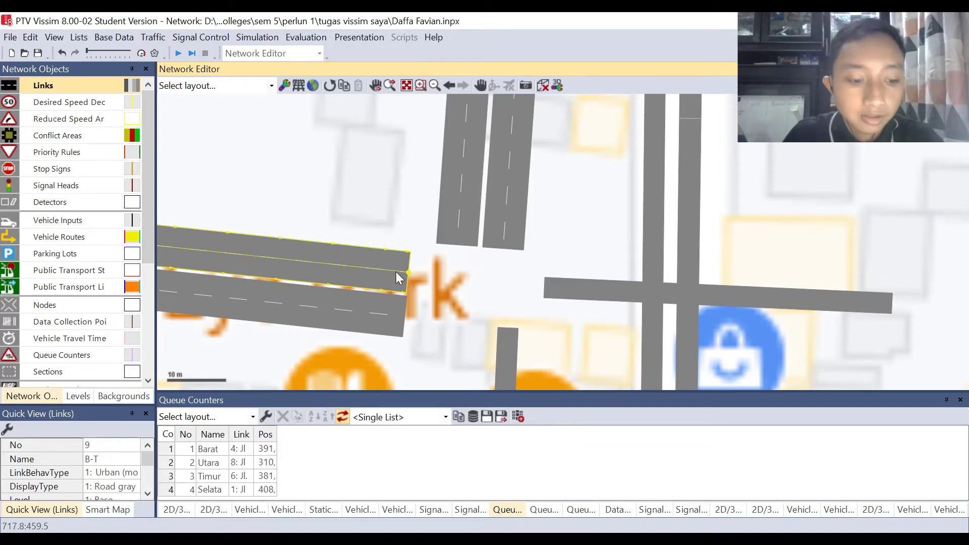
pyautogui.moveTo(396, 269); pyautogui.dragTo(465, 222)
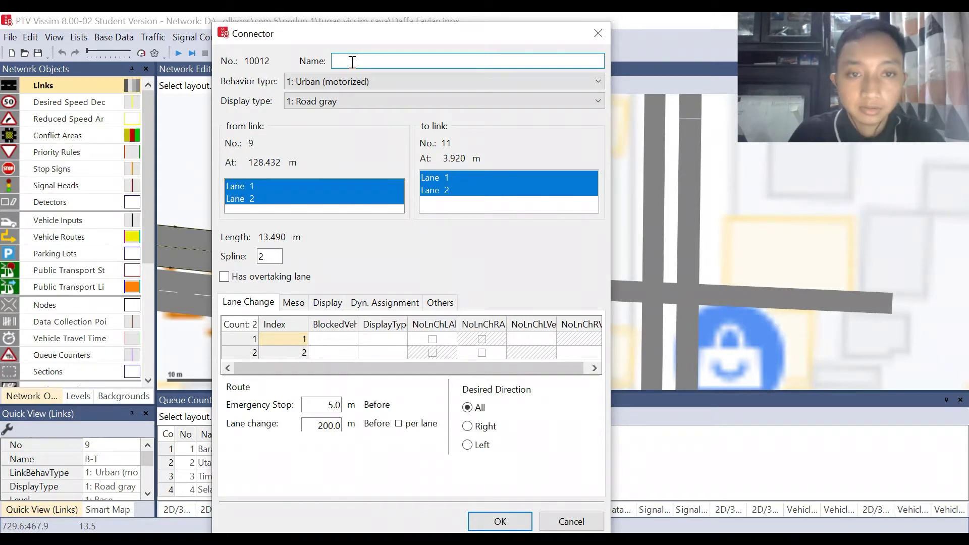
pyautogui.click(295, 201)
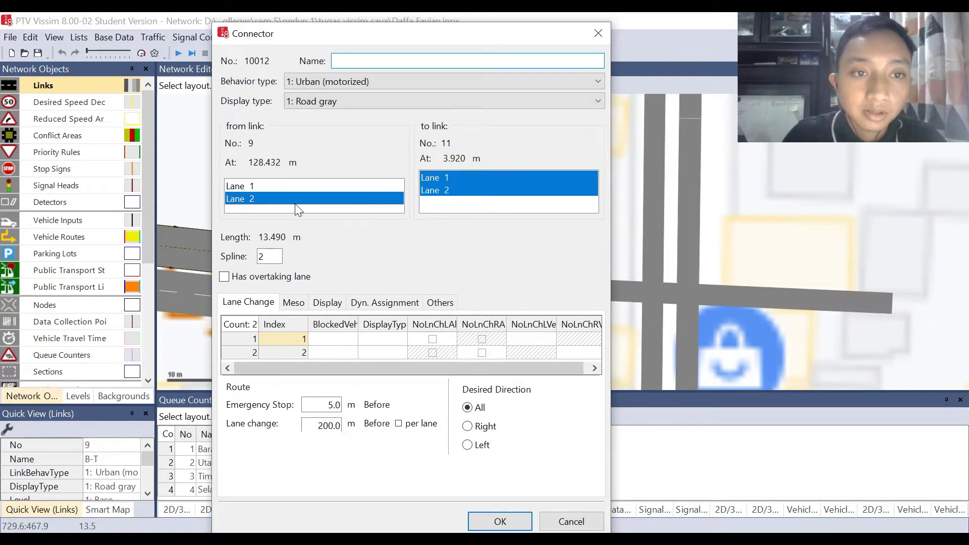
pyautogui.click(270, 187)
pyautogui.click(450, 177)
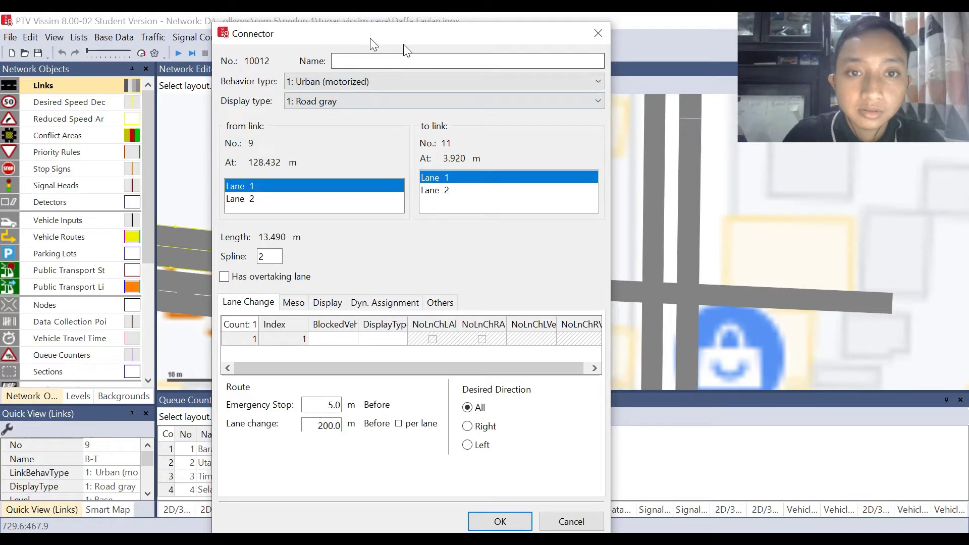
pyautogui.moveTo(370, 38); pyautogui.dragTo(746, 49)
pyautogui.press('Down')
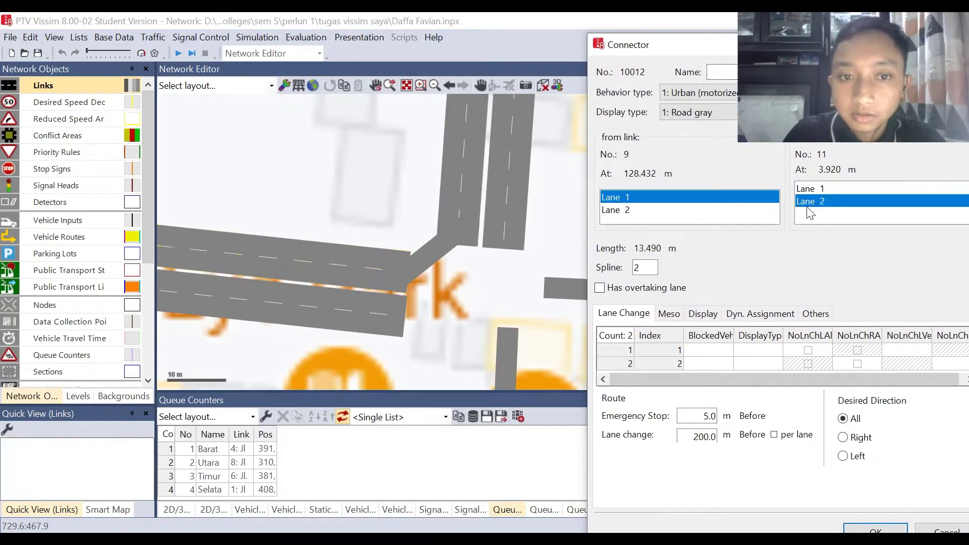
pyautogui.click(715, 209)
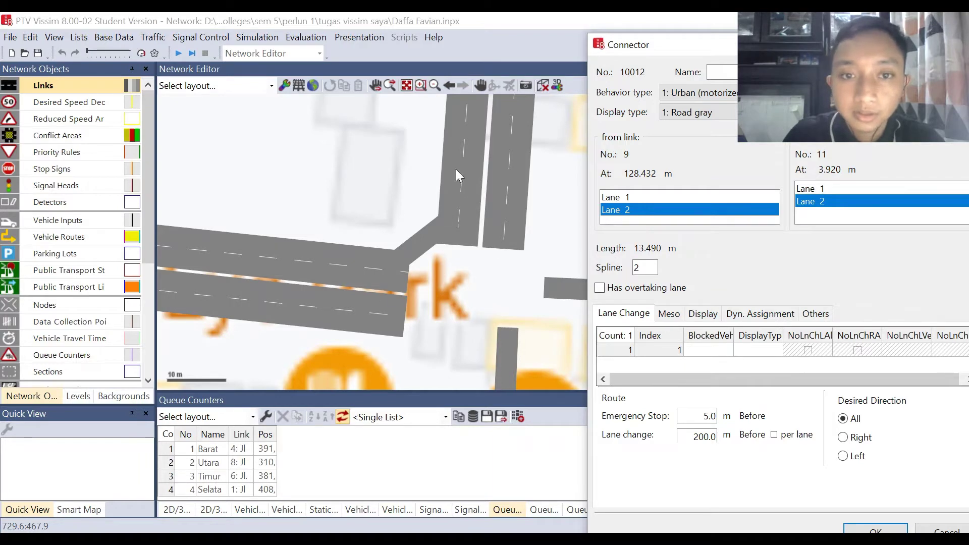
pyautogui.moveTo(702, 53); pyautogui.dragTo(631, 54)
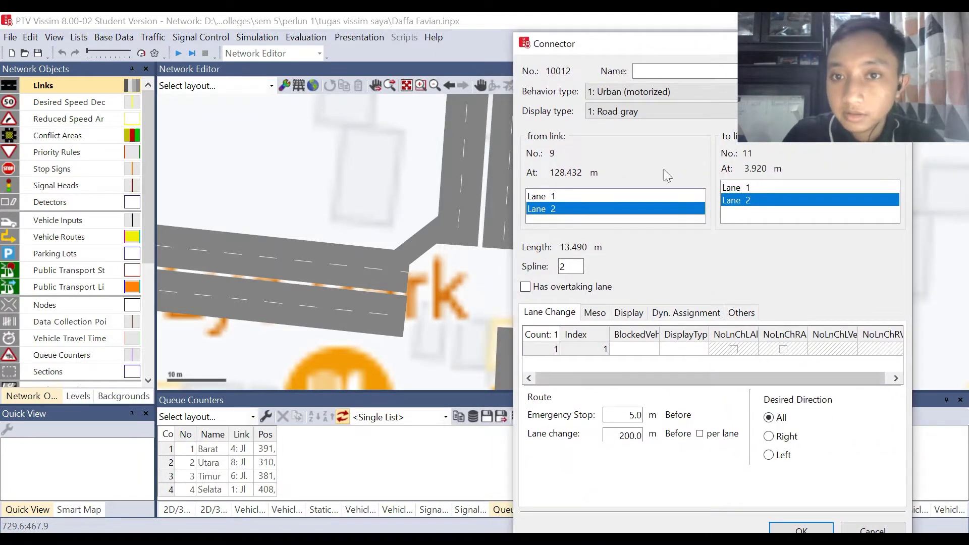
# Set the connector's spline points to 5 and name it B-U
pyautogui.click(568, 270)
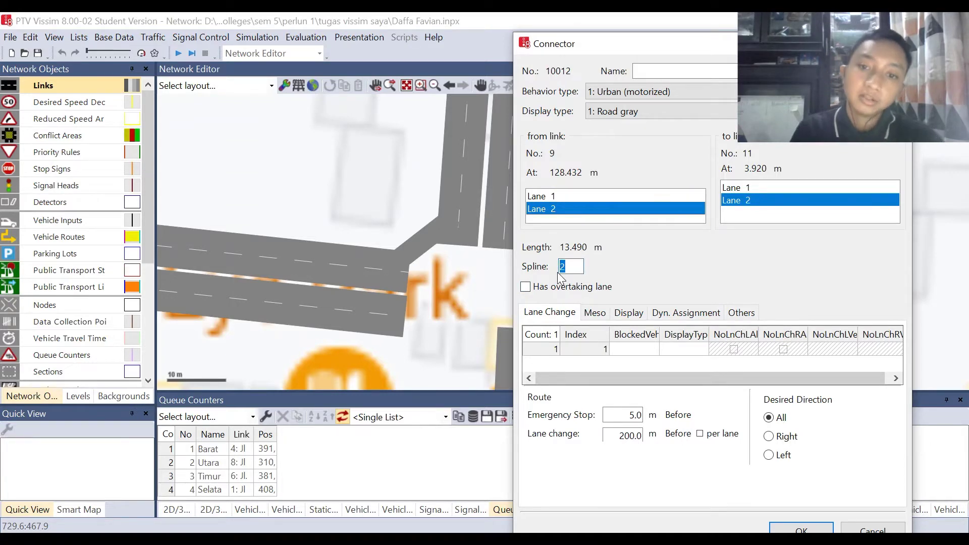
pyautogui.write('5')
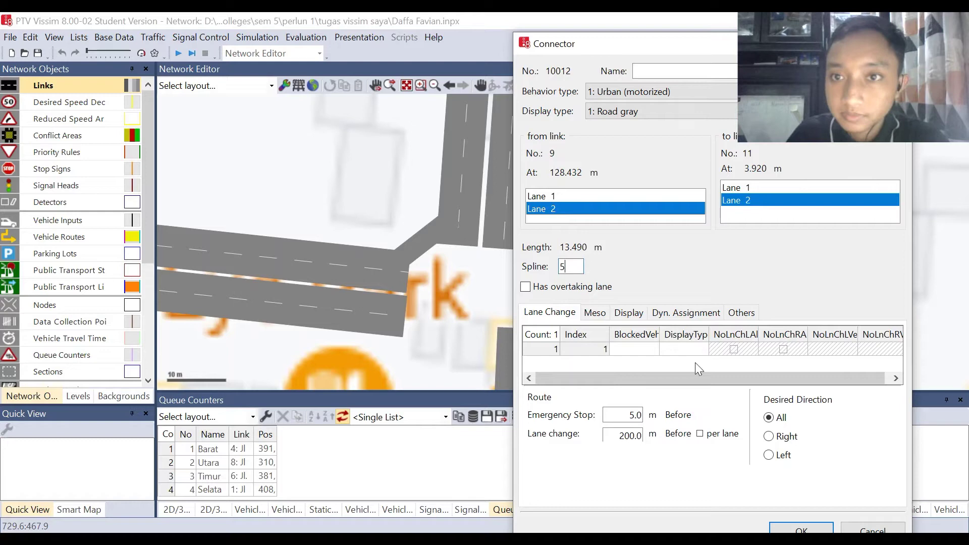
pyautogui.click(694, 69)
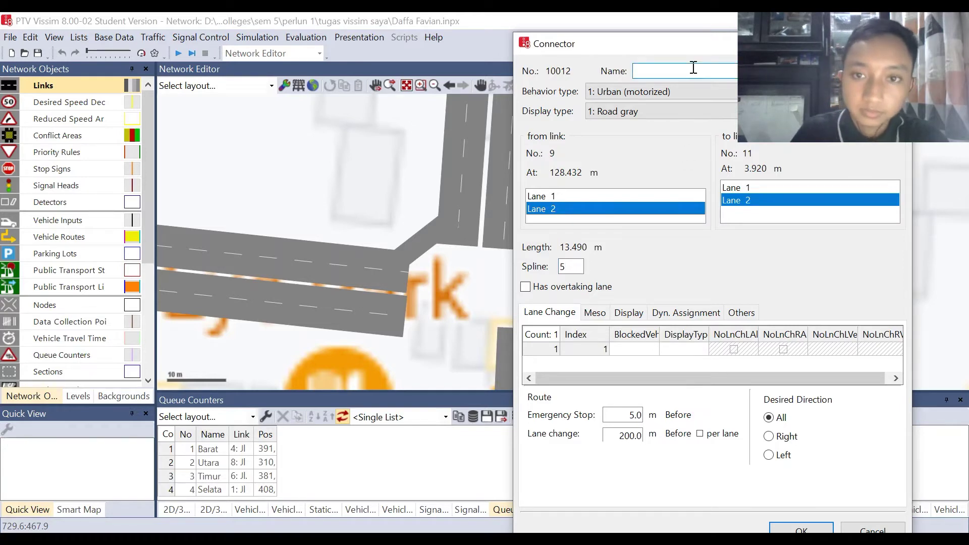
pyautogui.write('B-U')
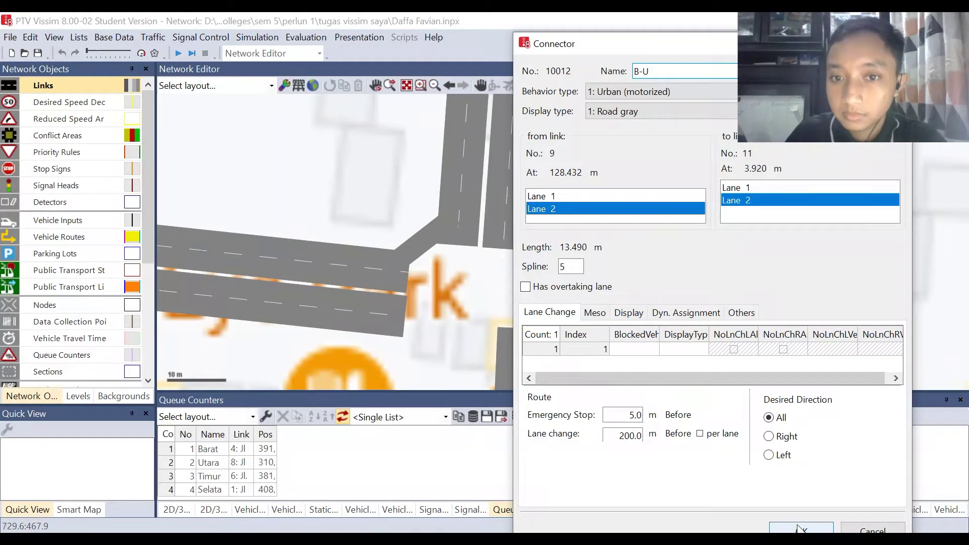
pyautogui.click(800, 528)
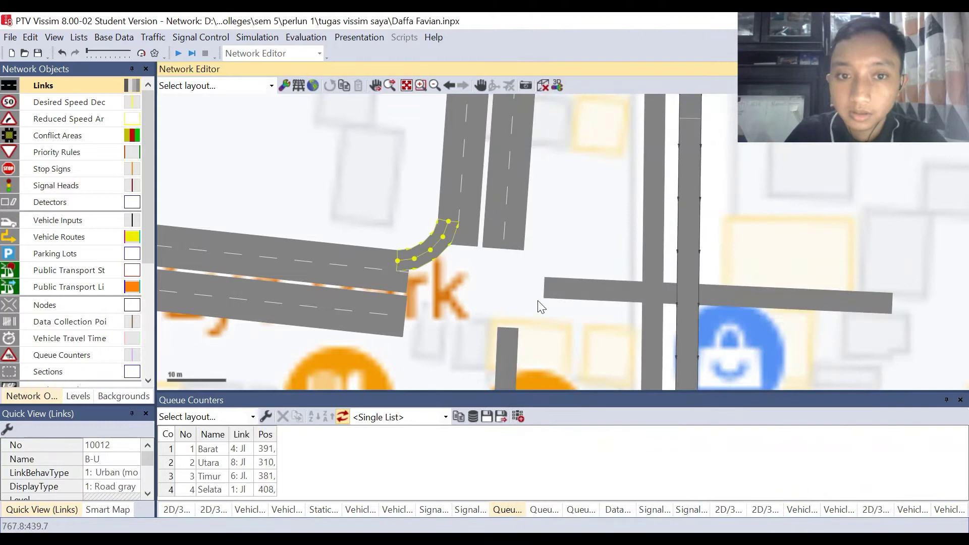
# Draw a connector about 31 m long from lane 1 of the western B-T link to lane 1 of the eastern B-T link
pyautogui.click(497, 306)
pyautogui.click(377, 284)
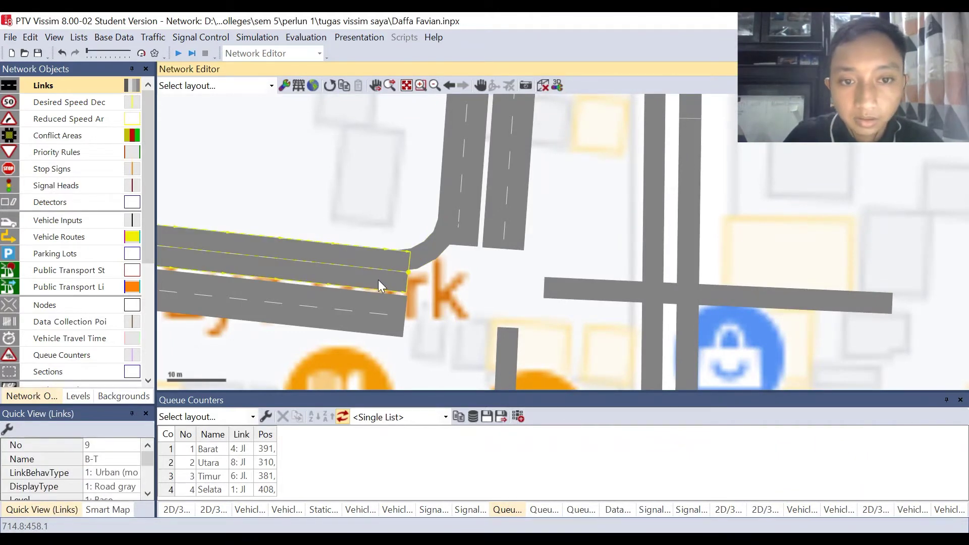
pyautogui.moveTo(378, 280); pyautogui.dragTo(560, 287)
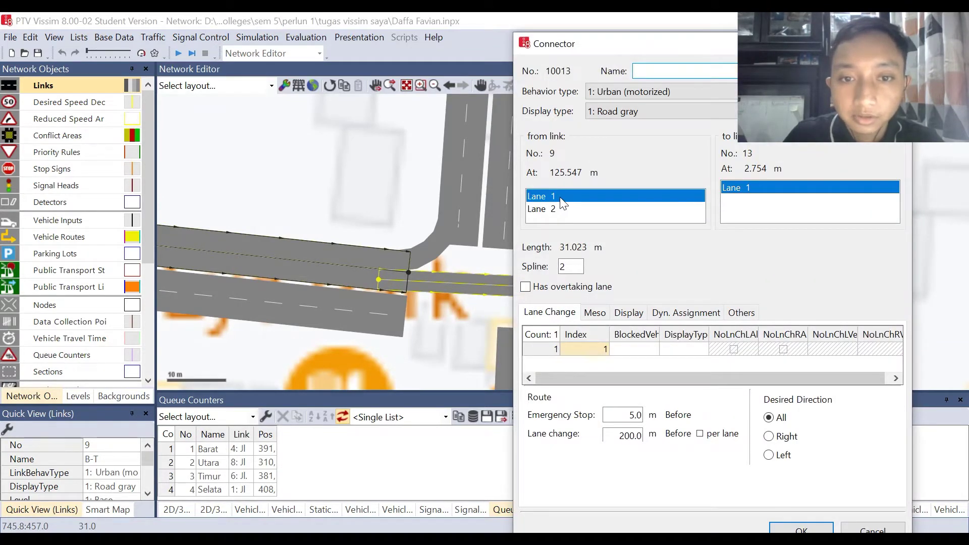
pyautogui.click(550, 206)
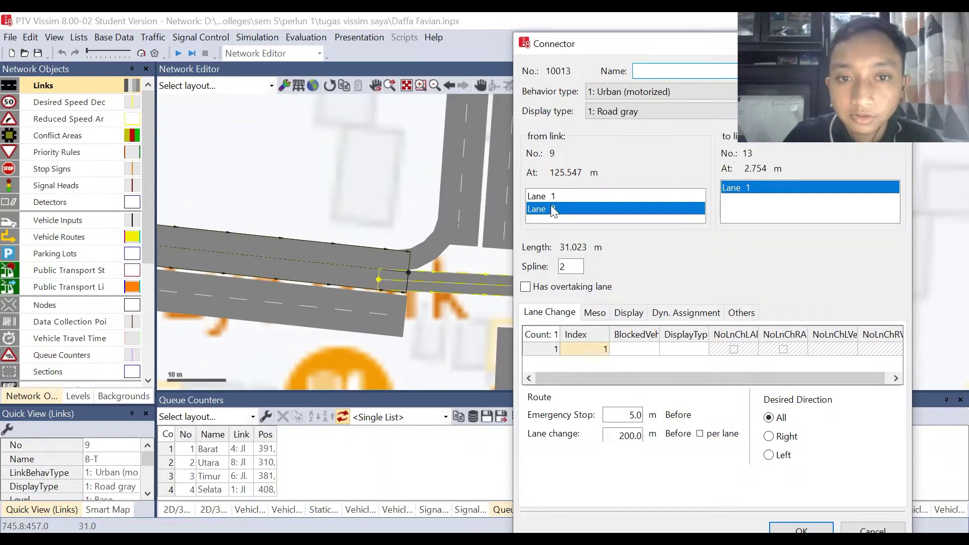
pyautogui.click(553, 199)
pyautogui.keyDown('shift'); pyautogui.click(553, 210); pyautogui.keyUp('shift')
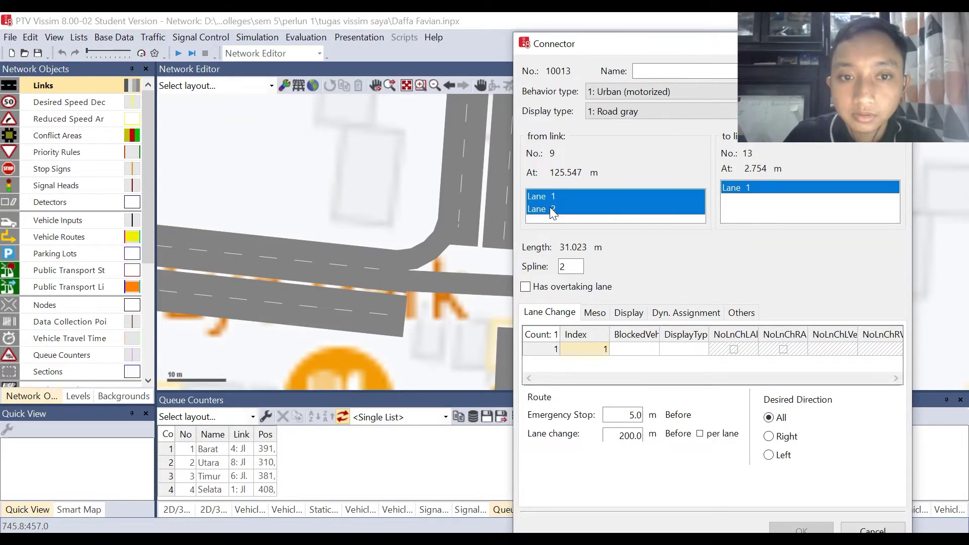
pyautogui.click(566, 206)
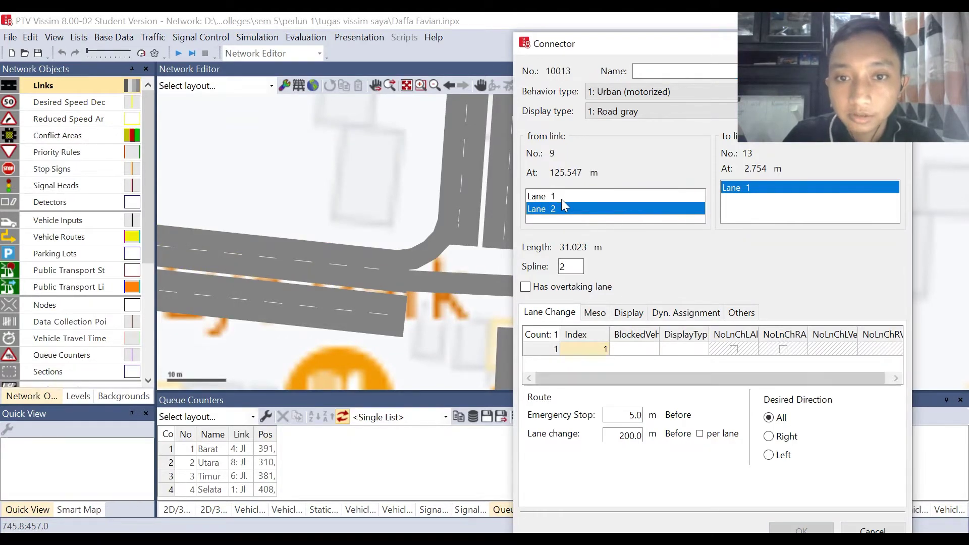
pyautogui.click(561, 199)
pyautogui.click(555, 209)
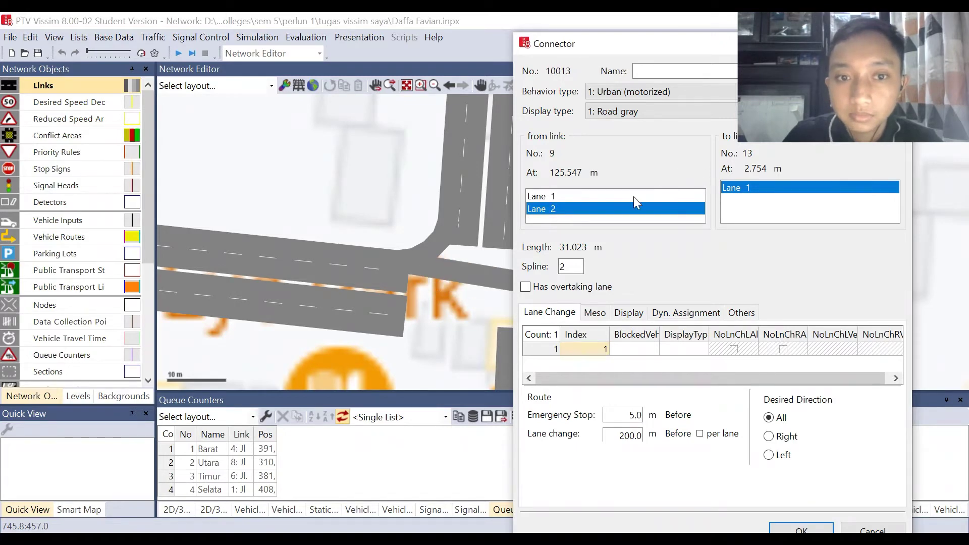
pyautogui.click(556, 196)
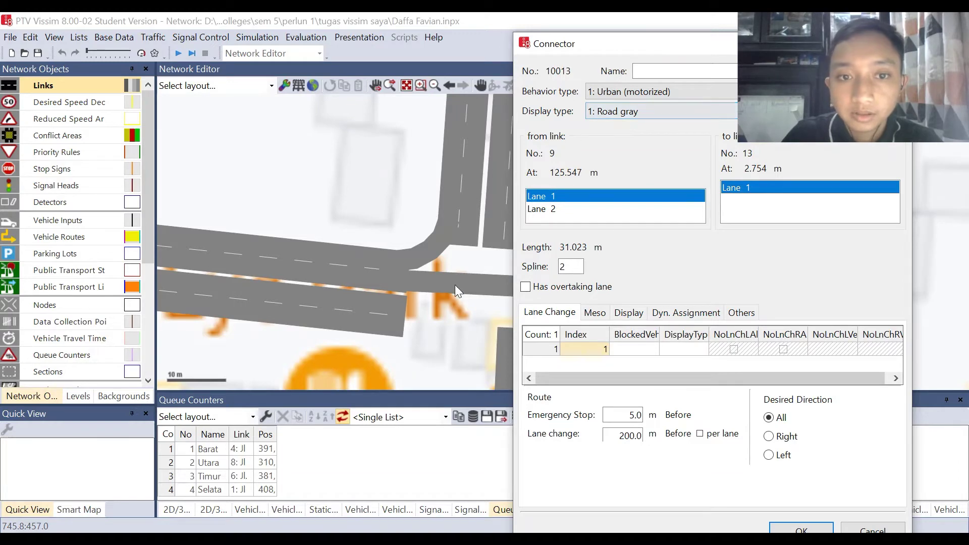
# Name the straight-through connector B-T and set its spline points to 5
pyautogui.moveTo(555, 47); pyautogui.dragTo(510, 61)
pyautogui.click(617, 86)
pyautogui.write('B-T')
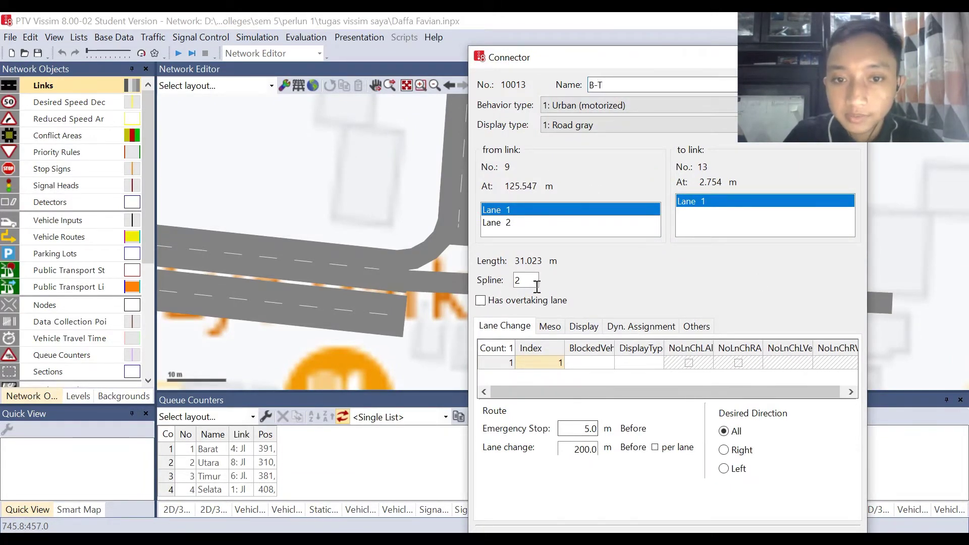
pyautogui.moveTo(529, 282); pyautogui.dragTo(511, 288)
pyautogui.write('5')
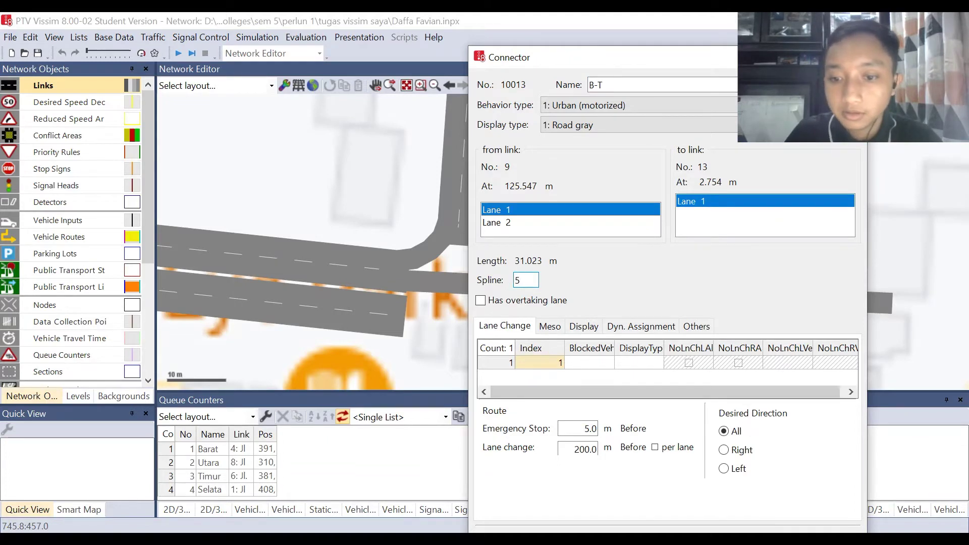
pyautogui.press('Return')
pyautogui.click(553, 349)
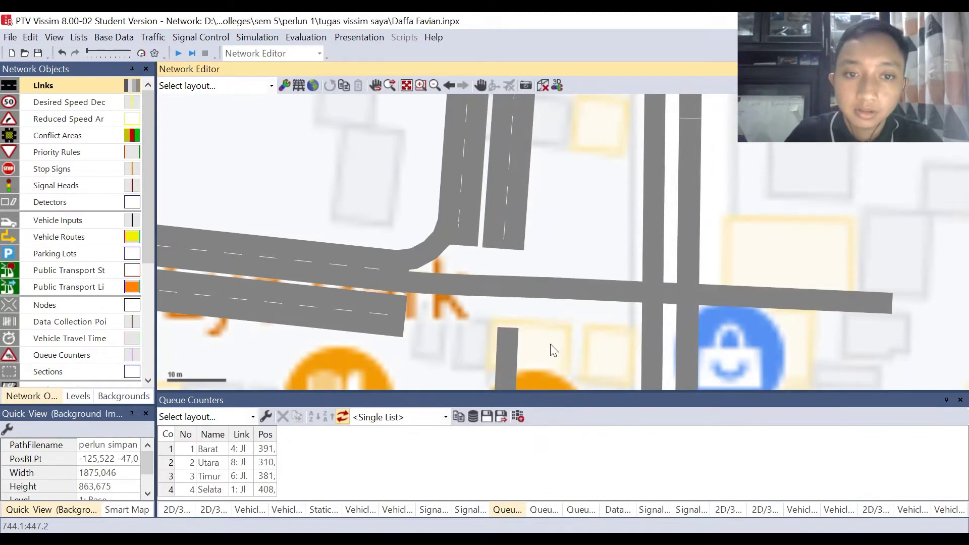
# Draw a connector about 21.8 m long with 5 spline points from lane 1 of the western B-T link to the southern B-S link
pyautogui.click(367, 277)
pyautogui.moveTo(399, 278); pyautogui.dragTo(513, 341)
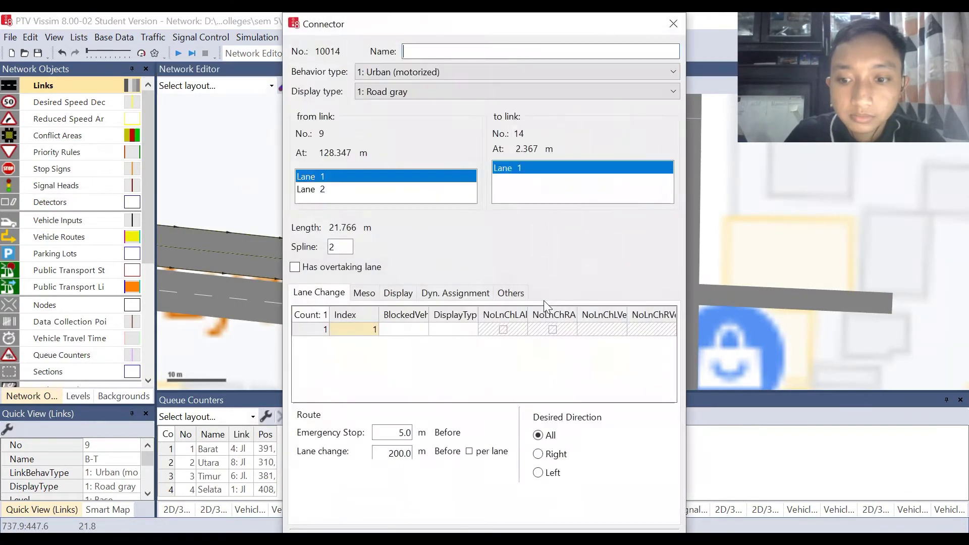
pyautogui.moveTo(437, 35); pyautogui.dragTo(752, 102)
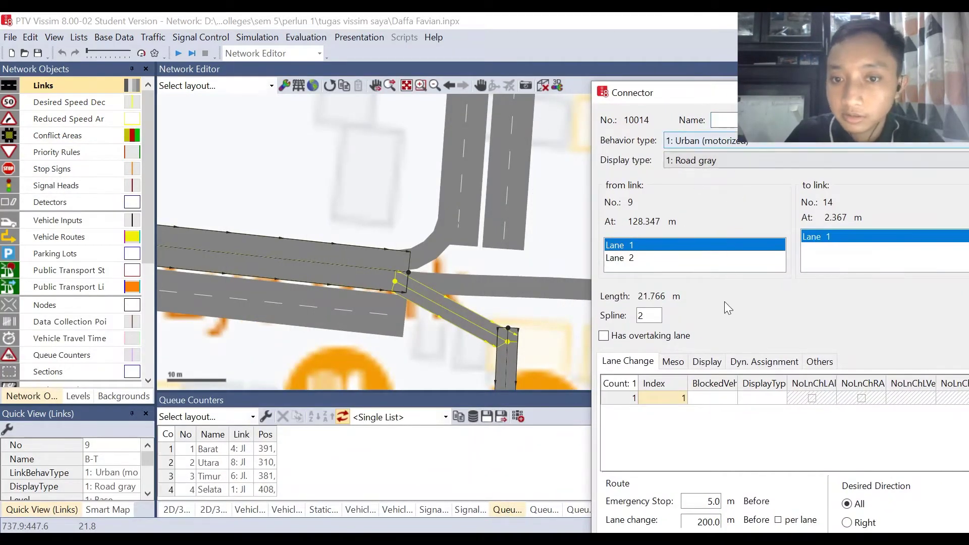
pyautogui.doubleClick(641, 315)
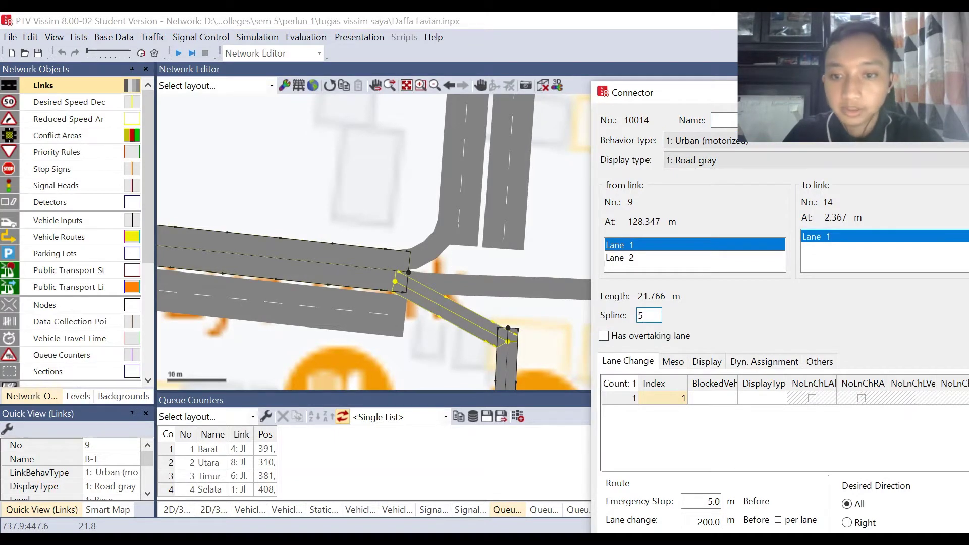
pyautogui.moveTo(785, 88); pyautogui.dragTo(595, 23)
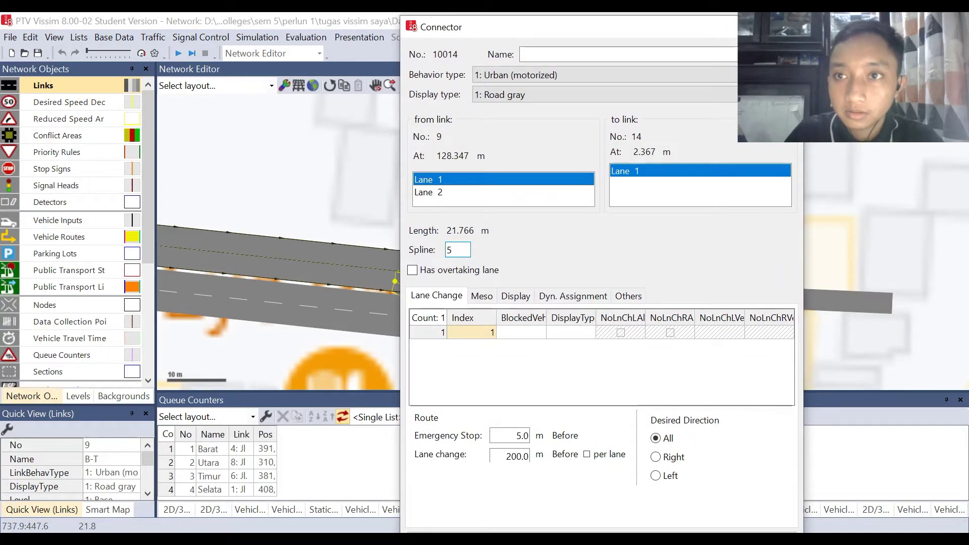
pyautogui.moveTo(803, 16); pyautogui.dragTo(628, 130)
pyautogui.moveTo(582, 70); pyautogui.dragTo(571, 33)
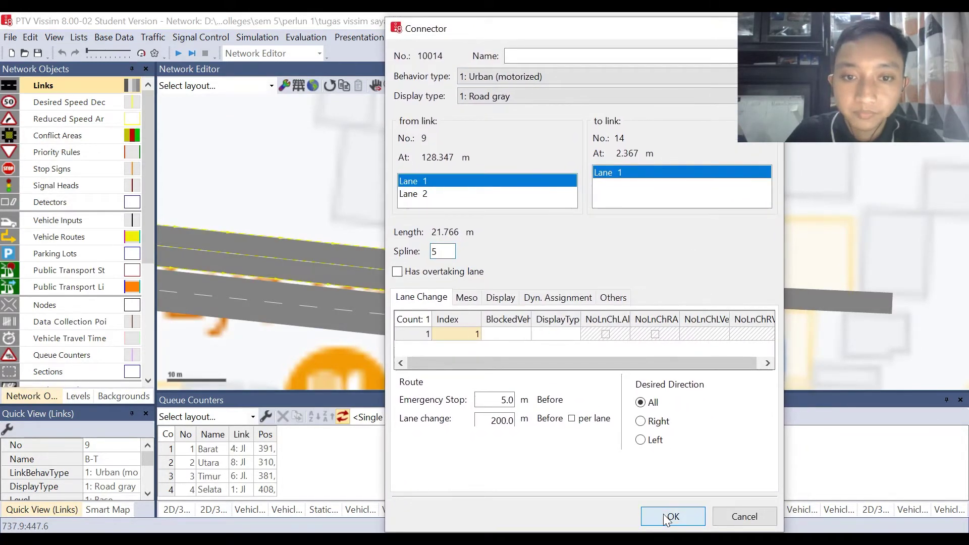
pyautogui.click(663, 514)
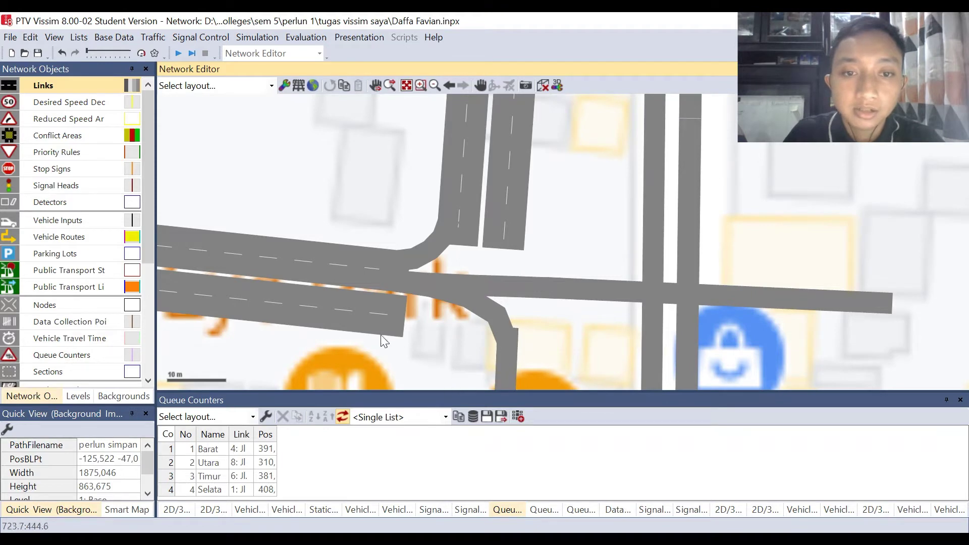
# Examine the link and connector paths at the example junction in wireframe display, and restore the filled road display
pyautogui.scroll(-4, 446, 263)
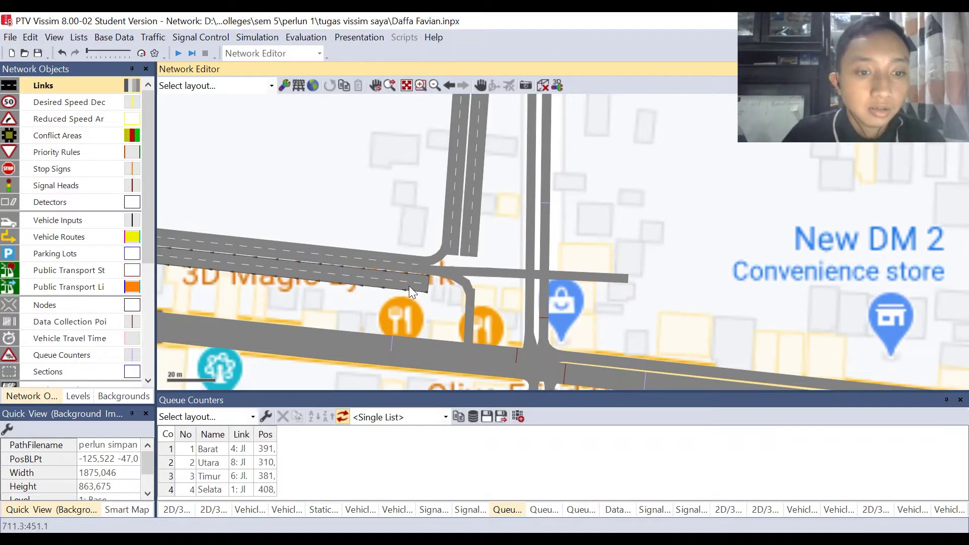
pyautogui.scroll(3, 565, 308)
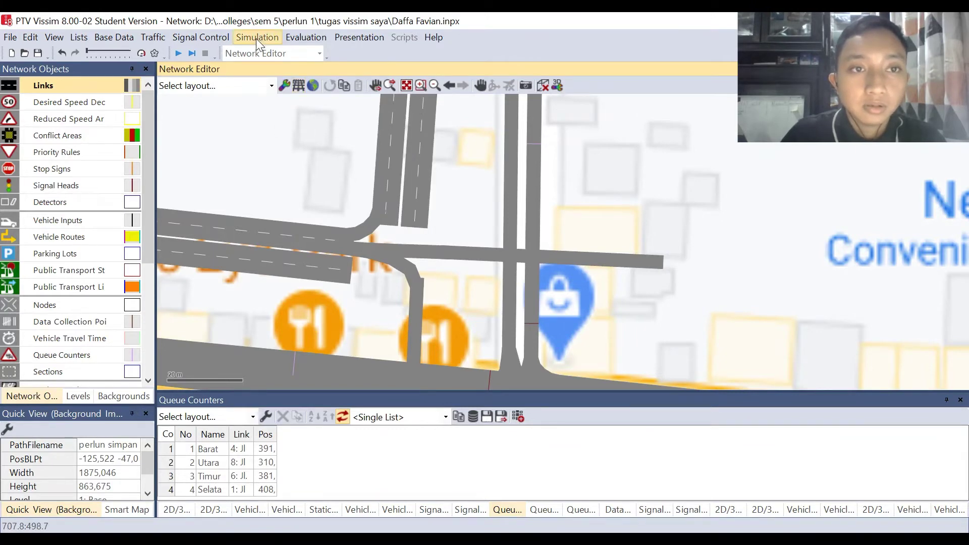
pyautogui.click(302, 87)
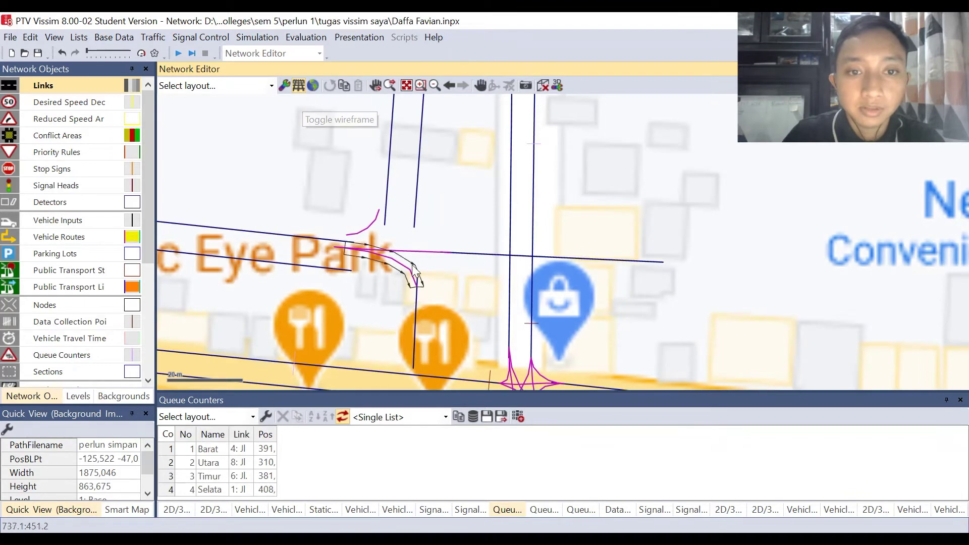
pyautogui.scroll(2, 412, 265)
pyautogui.click(329, 216)
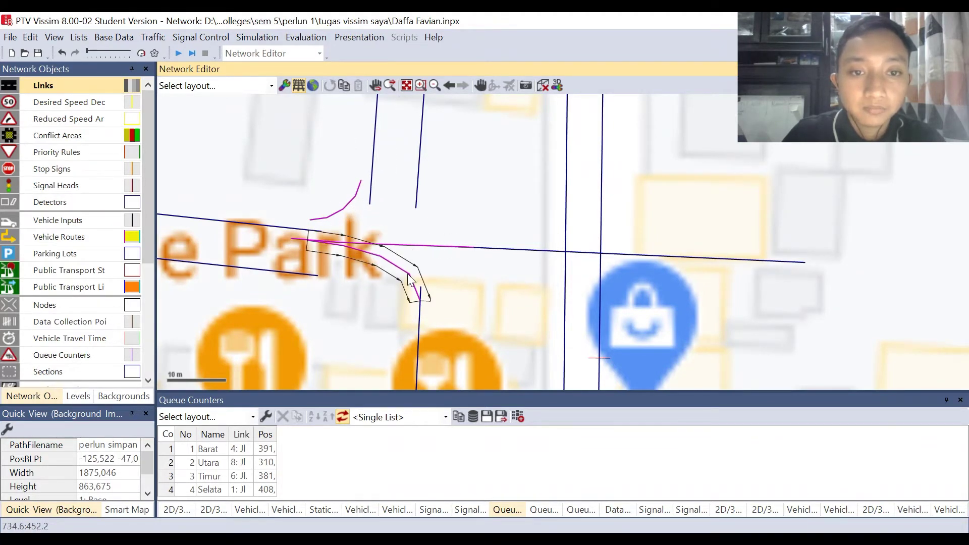
pyautogui.scroll(-2, 419, 295)
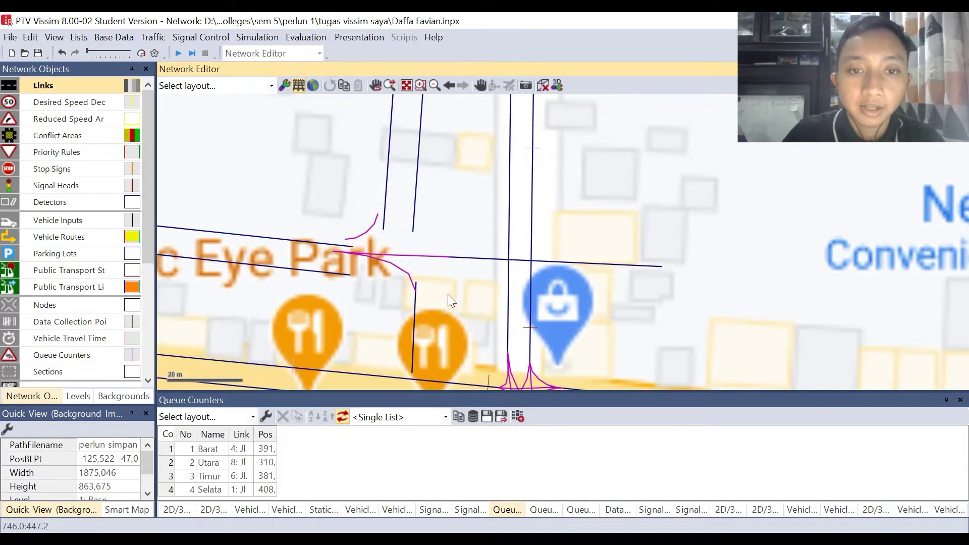
pyautogui.click(301, 87)
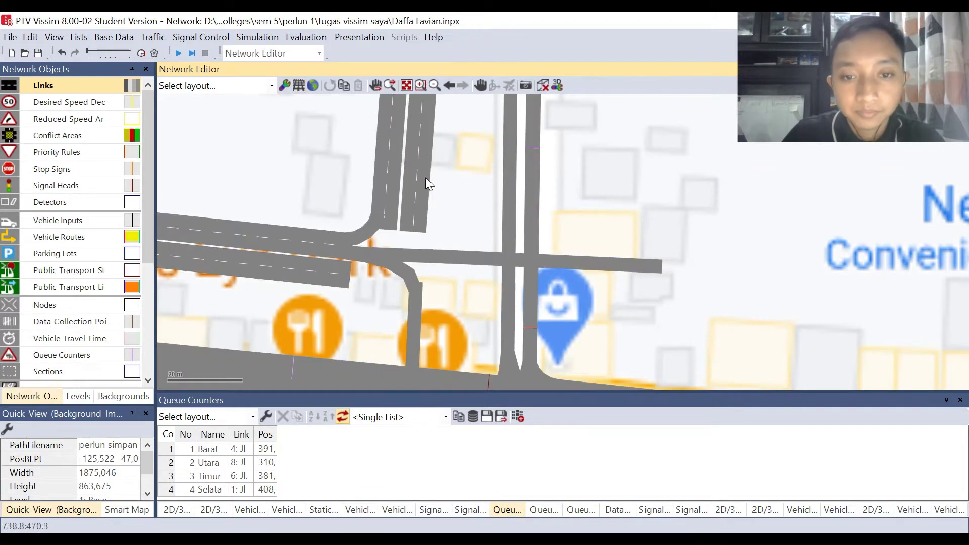
# Undo the accidental shift of the background map and lock the background images against moving
pyautogui.moveTo(338, 292); pyautogui.dragTo(227, 385)
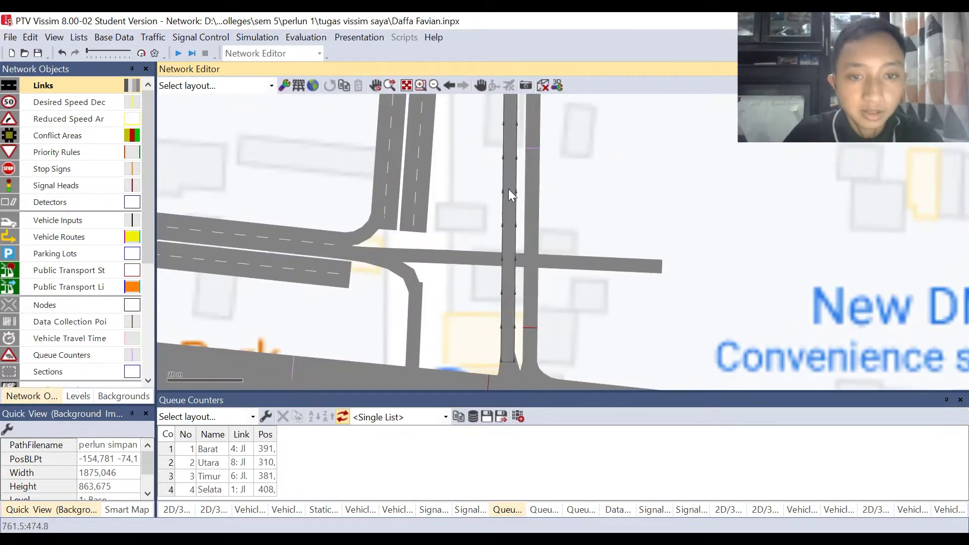
pyautogui.hotkey('ctrl', 'z')
pyautogui.scroll(-2, 84, 271)
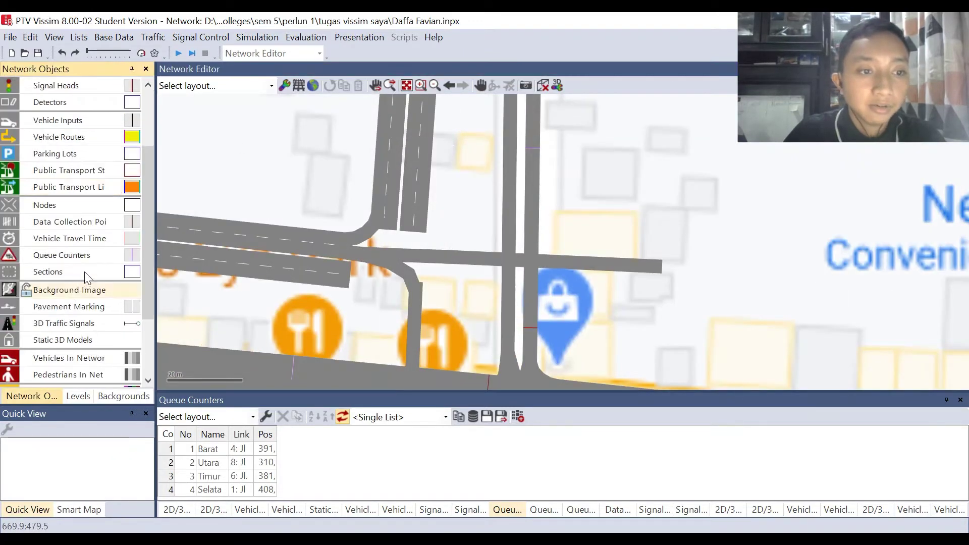
pyautogui.click(28, 292)
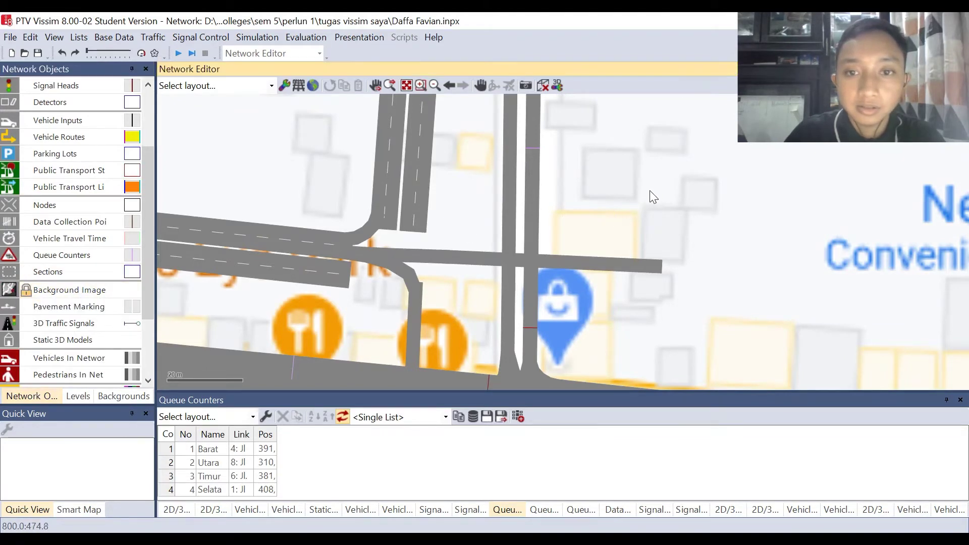
pyautogui.moveTo(598, 228); pyautogui.dragTo(599, 227)
pyautogui.moveTo(627, 191); pyautogui.dragTo(703, 213)
# Delete all links and connectors of the example junction north of the main road, including the dependent B-U connector
pyautogui.scroll(-2, 616, 201)
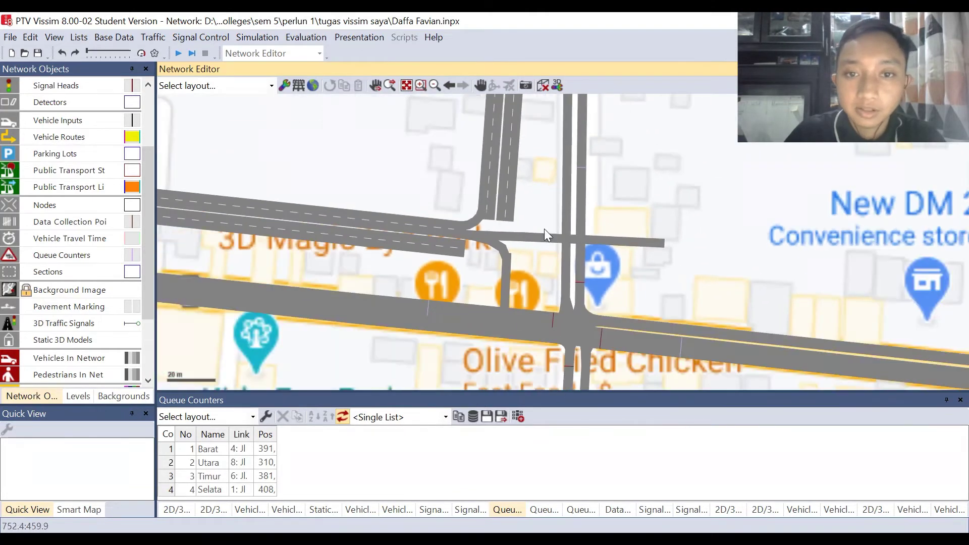
pyautogui.scroll(2, 485, 200)
pyautogui.click(483, 197)
pyautogui.keyDown('ctrl'); pyautogui.click(452, 207); pyautogui.keyUp('ctrl')
pyautogui.keyDown('ctrl'); pyautogui.click(437, 236); pyautogui.keyUp('ctrl')
pyautogui.keyDown('ctrl'); pyautogui.click(394, 229); pyautogui.keyUp('ctrl')
pyautogui.keyDown('ctrl'); pyautogui.click(398, 262); pyautogui.keyUp('ctrl')
pyautogui.keyDown('ctrl'); pyautogui.click(492, 244); pyautogui.keyUp('ctrl')
pyautogui.keyDown('ctrl'); pyautogui.click(483, 294); pyautogui.keyUp('ctrl')
pyautogui.keyDown('ctrl'); pyautogui.click(532, 245); pyautogui.keyUp('ctrl')
pyautogui.press('Delete')
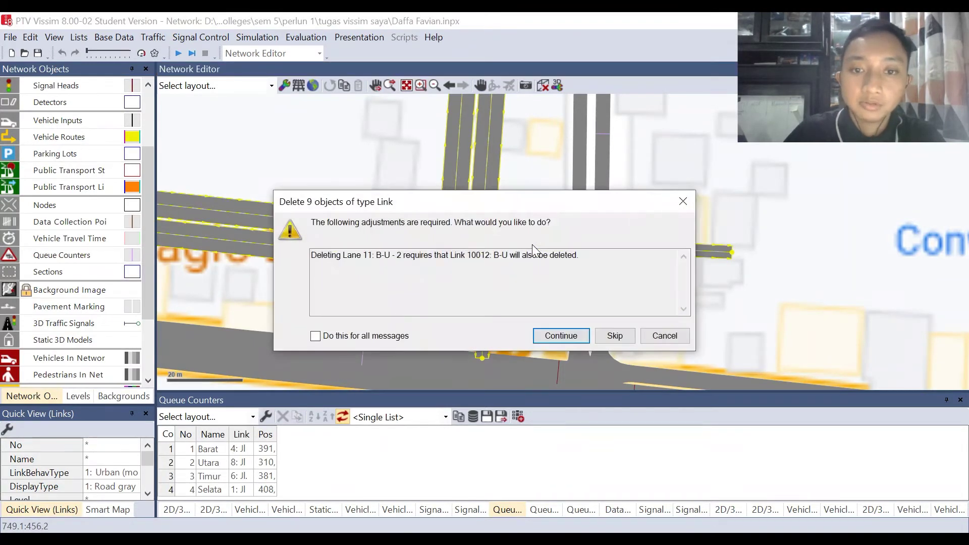
pyautogui.click(553, 335)
# Examine the turning connectors of the Kids Fun Park intersection in wireframe display, and restore the filled road display
pyautogui.scroll(-2, 506, 284)
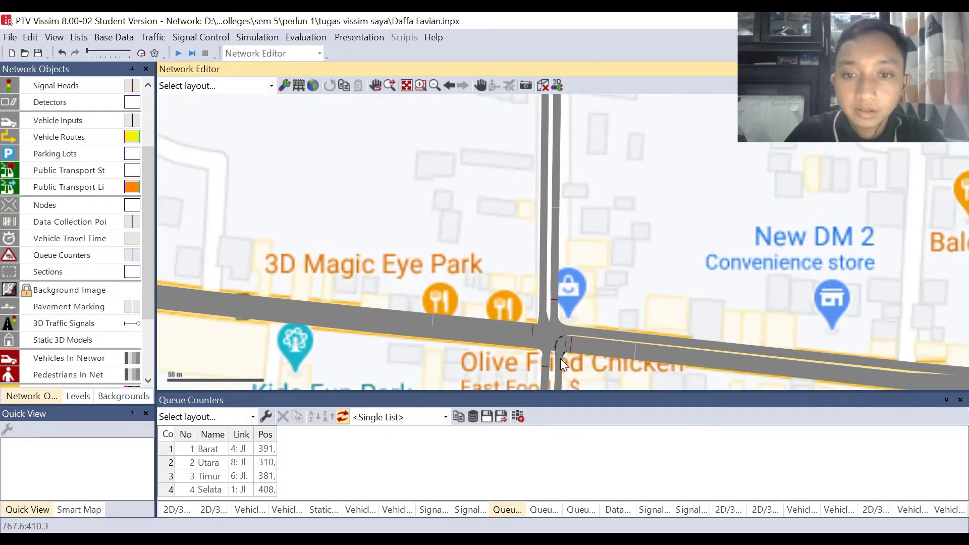
pyautogui.scroll(-1, 587, 341)
pyautogui.scroll(1, 585, 344)
pyautogui.scroll(1, 585, 345)
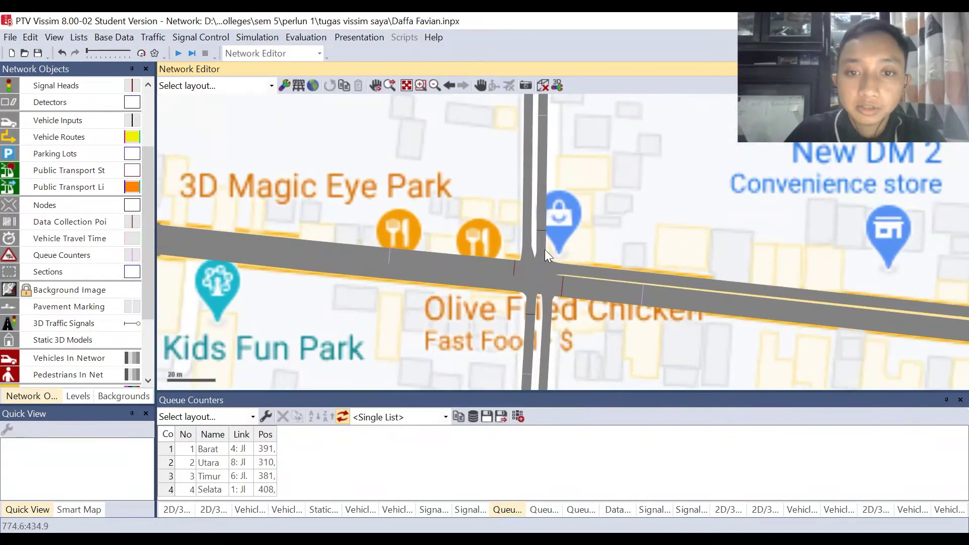
pyautogui.scroll(1, 540, 227)
pyautogui.click(299, 86)
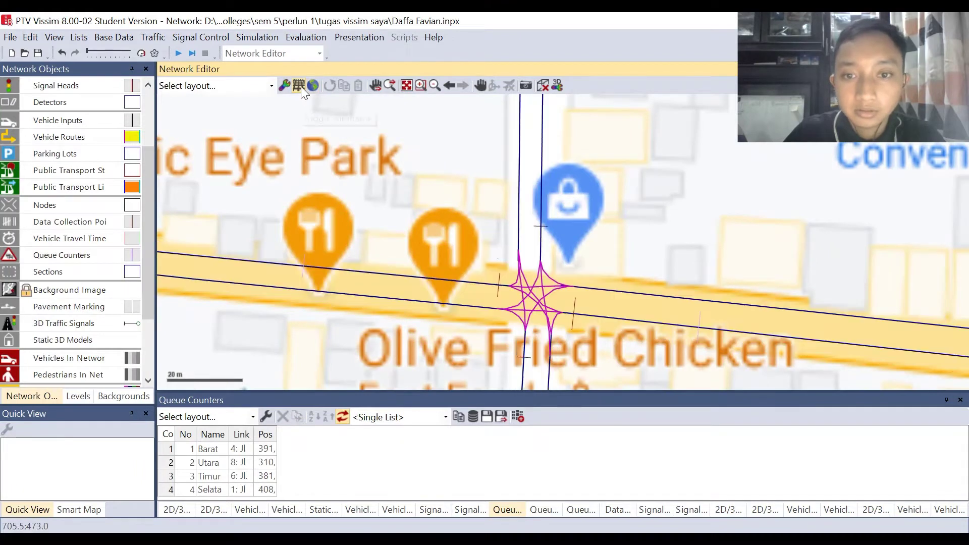
pyautogui.click(300, 88)
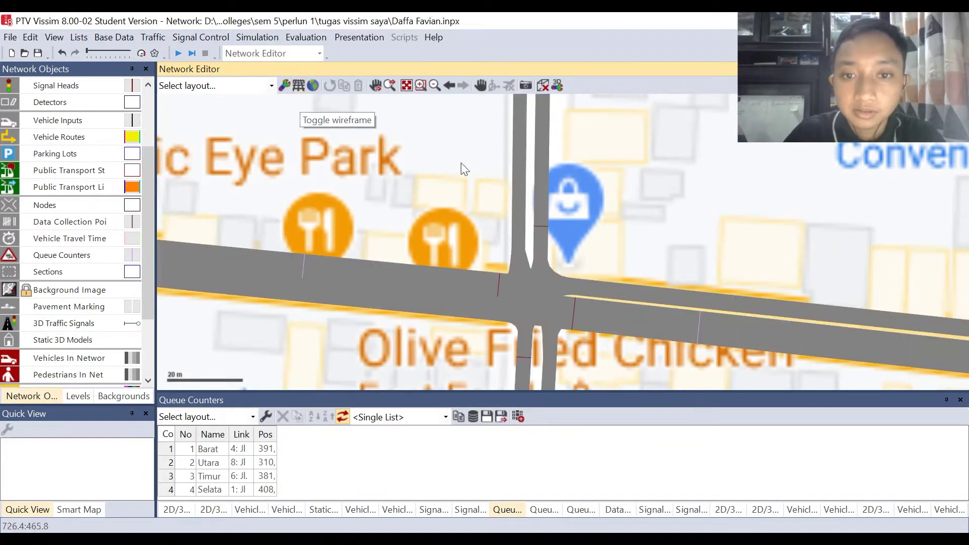
# Open the list of 2D/3D models and look through the existing vehicle and pedestrian models
pyautogui.scroll(2, 60, 176)
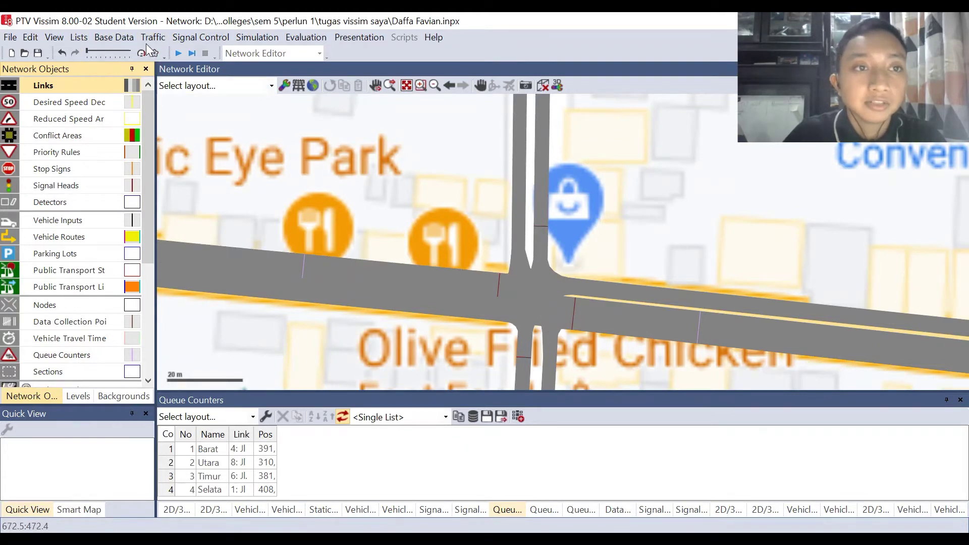
pyautogui.click(109, 38)
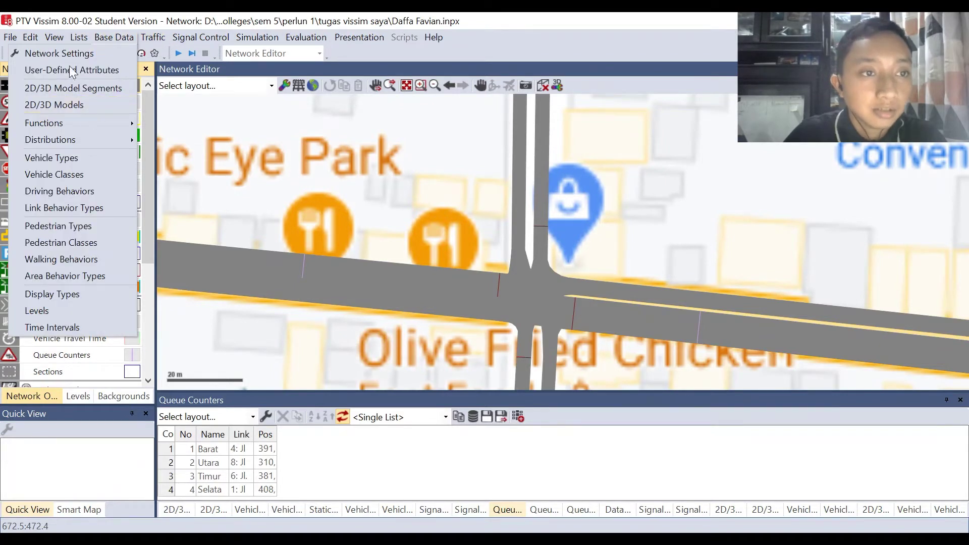
pyautogui.click(79, 104)
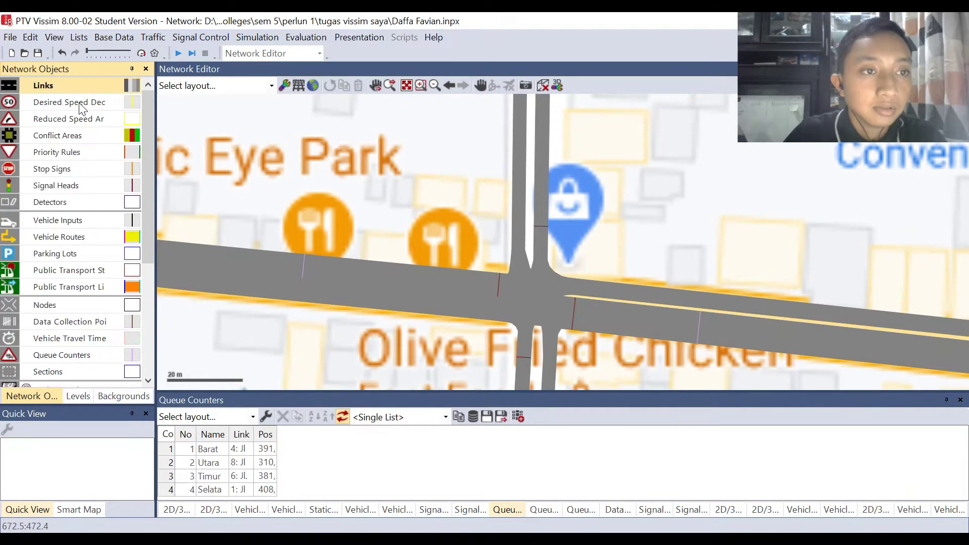
pyautogui.scroll(-5, 412, 465)
pyautogui.scroll(2, 337, 473)
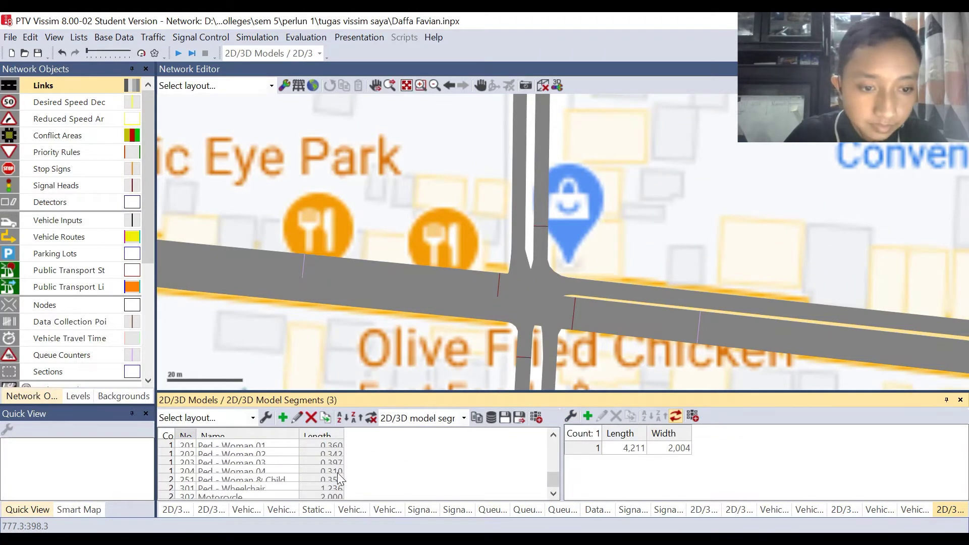
pyautogui.scroll(3, 338, 472)
pyautogui.scroll(-5, 352, 463)
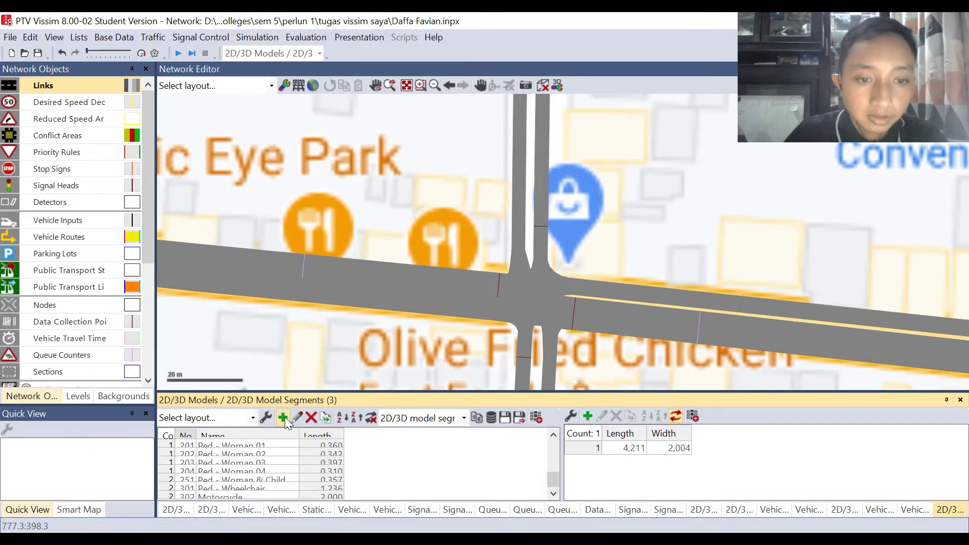
pyautogui.scroll(3, 556, 449)
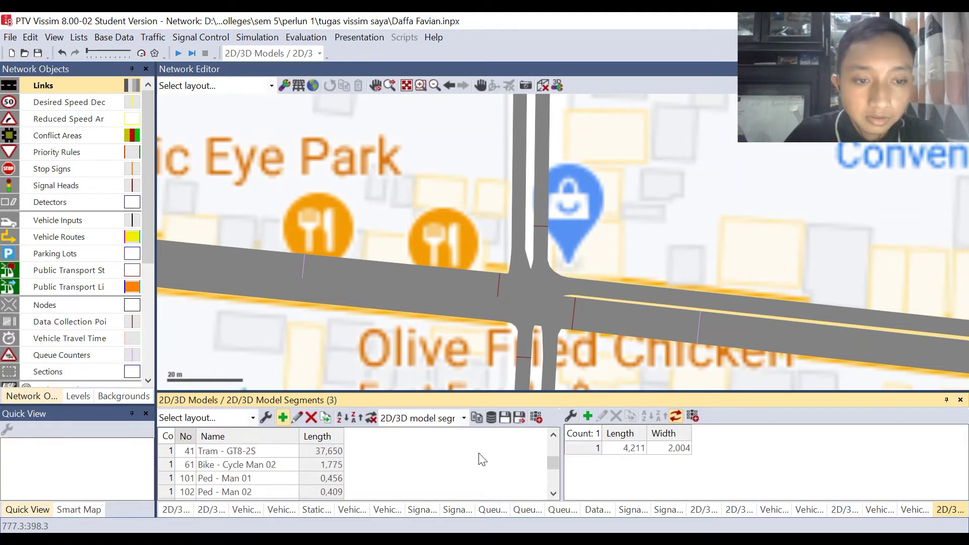
# Start a new 2D/3D model and browse the road vehicle files in the standard 3DModels Vehicles folder
pyautogui.click(284, 417)
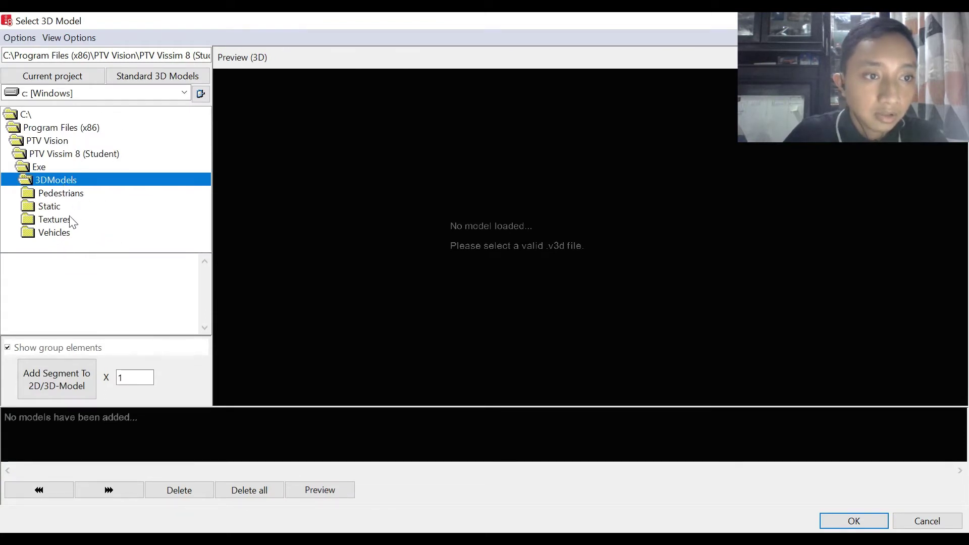
pyautogui.doubleClick(61, 234)
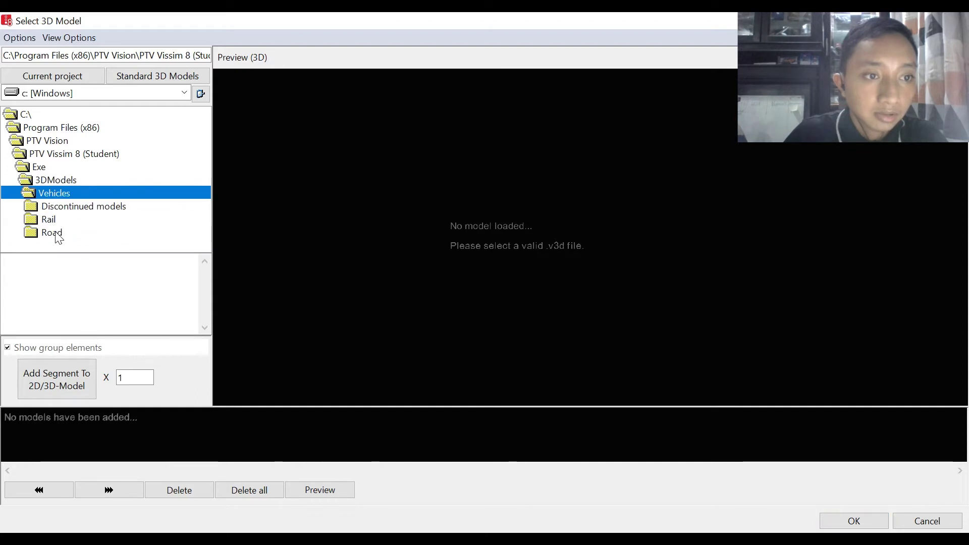
pyautogui.doubleClick(59, 234)
pyautogui.scroll(-3, 111, 281)
pyautogui.scroll(3, 111, 280)
pyautogui.scroll(-10, 65, 285)
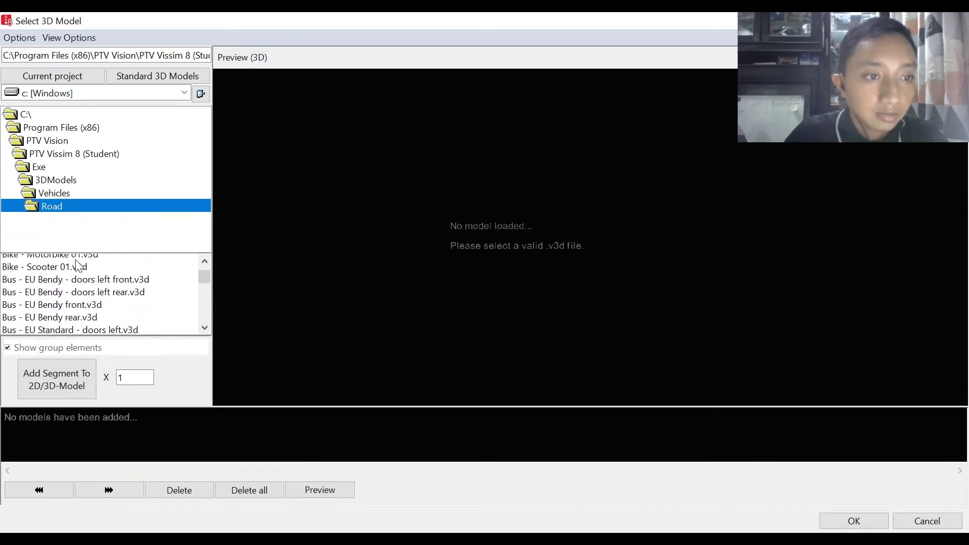
pyautogui.scroll(6, 77, 265)
pyautogui.scroll(3, 76, 268)
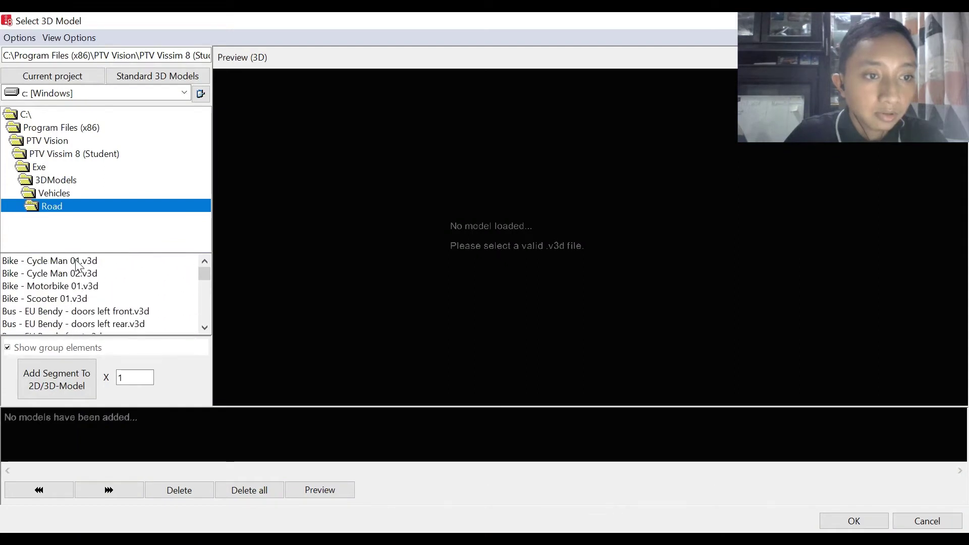
# Preview the cycle, motorbike and scooter models, and add Bike - Scooter 01.v3d as a new 2D/3D model
pyautogui.click(49, 261)
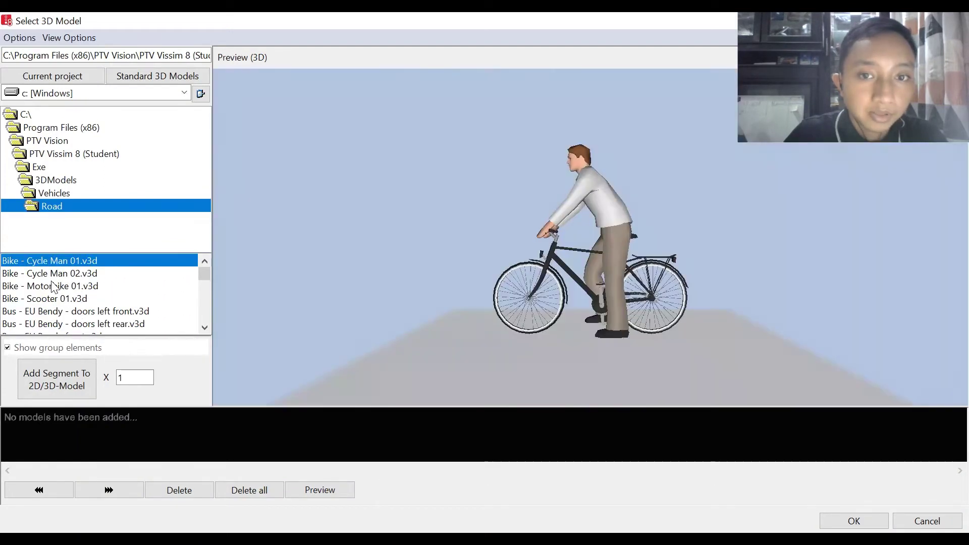
pyautogui.click(52, 284)
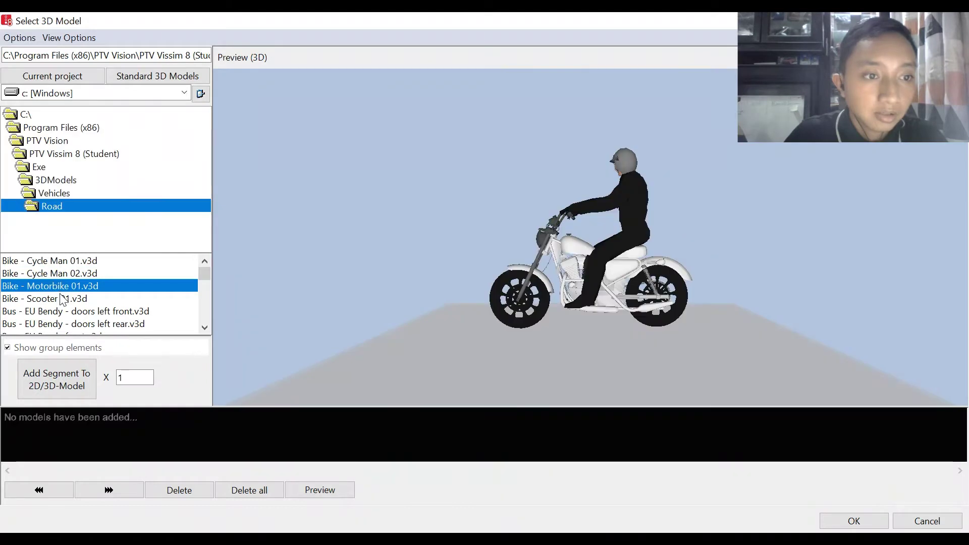
pyautogui.click(69, 298)
pyautogui.click(66, 286)
pyautogui.click(68, 298)
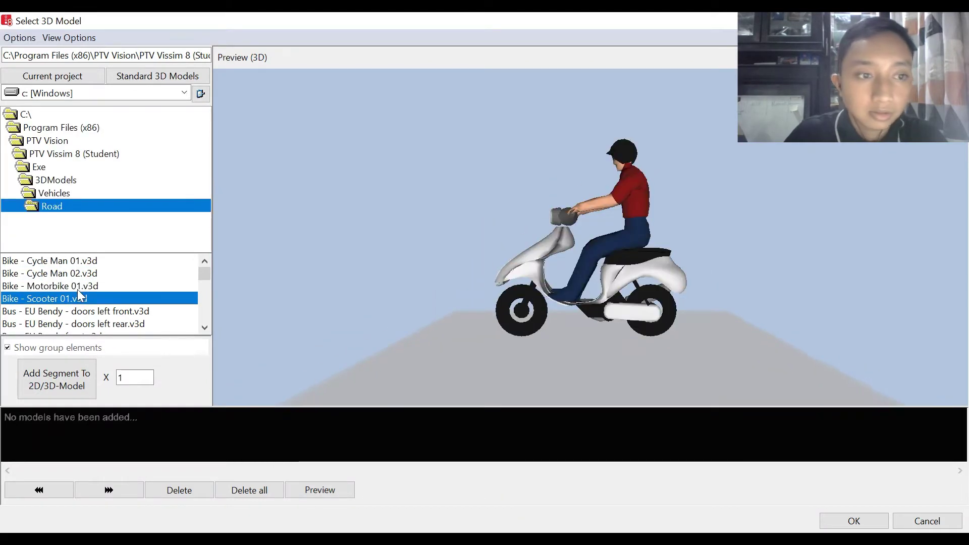
pyautogui.click(51, 284)
pyautogui.click(51, 298)
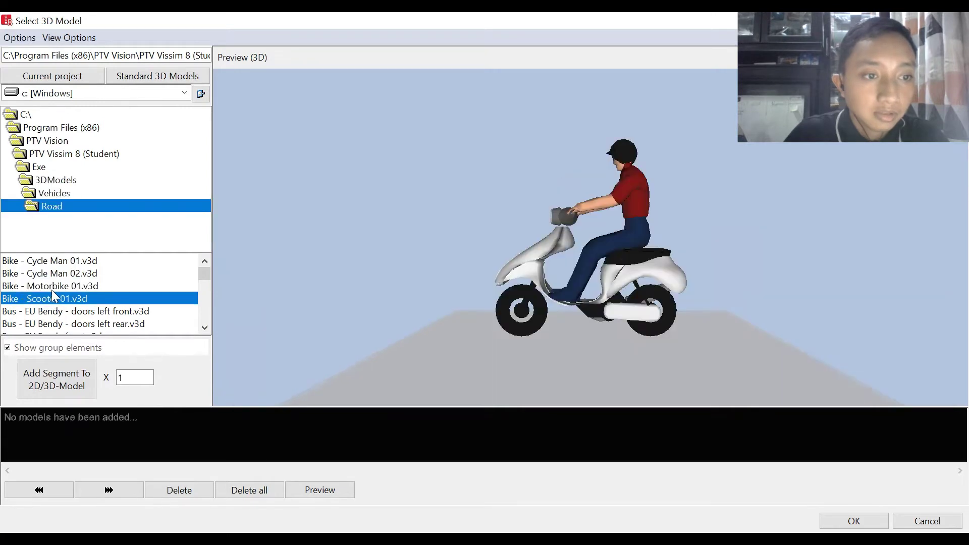
pyautogui.doubleClick(52, 299)
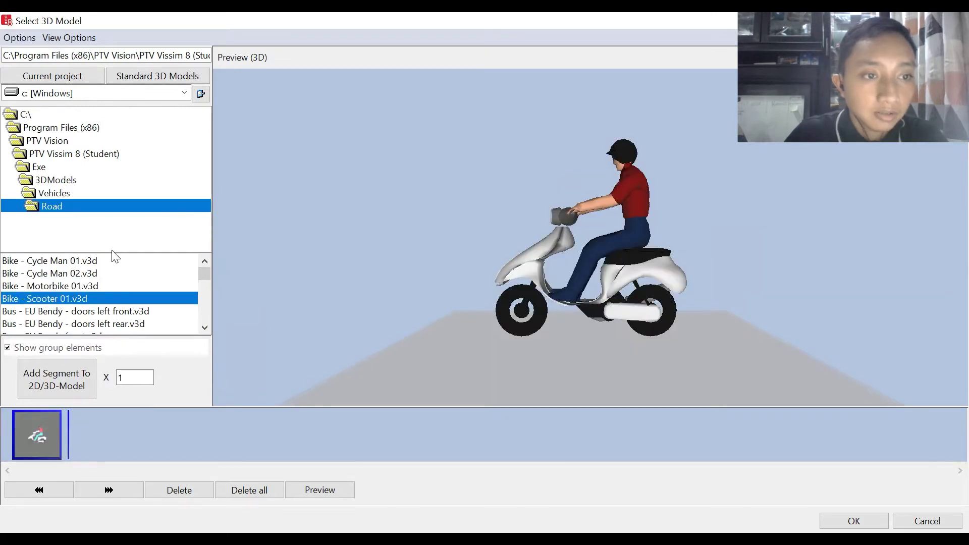
pyautogui.click(871, 525)
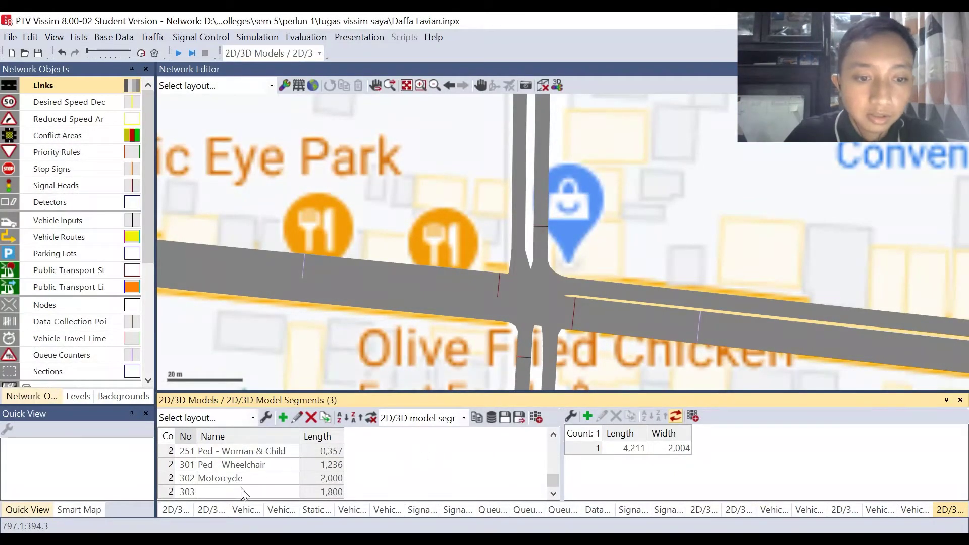
# Name the new 2D/3D model scooter
pyautogui.click(243, 493)
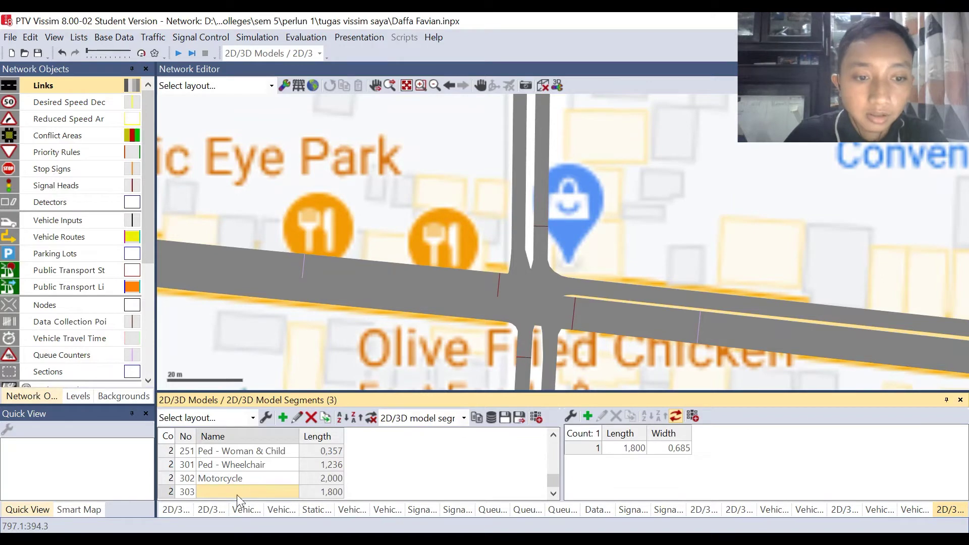
pyautogui.click(237, 491)
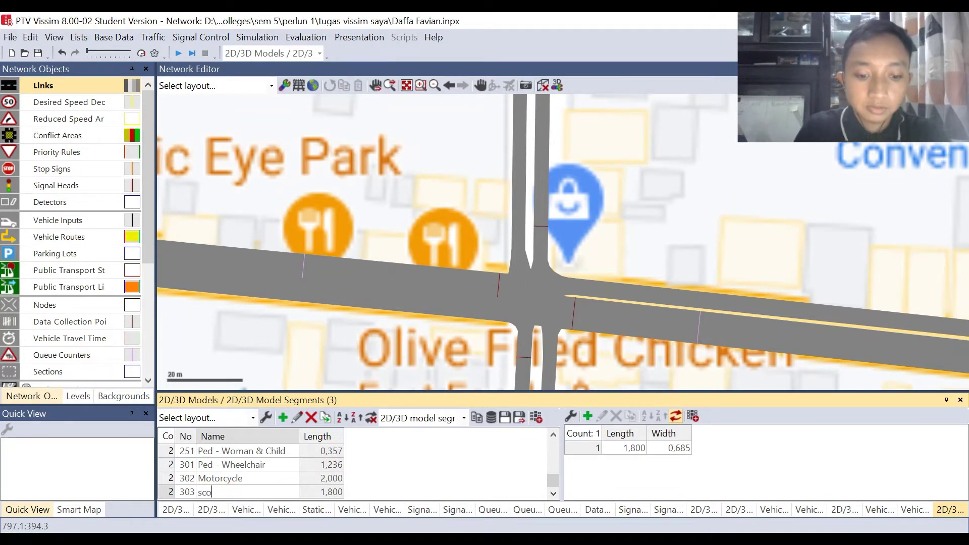
pyautogui.write('scott')
pyautogui.press('BackSpace')
pyautogui.press('BackSpace')
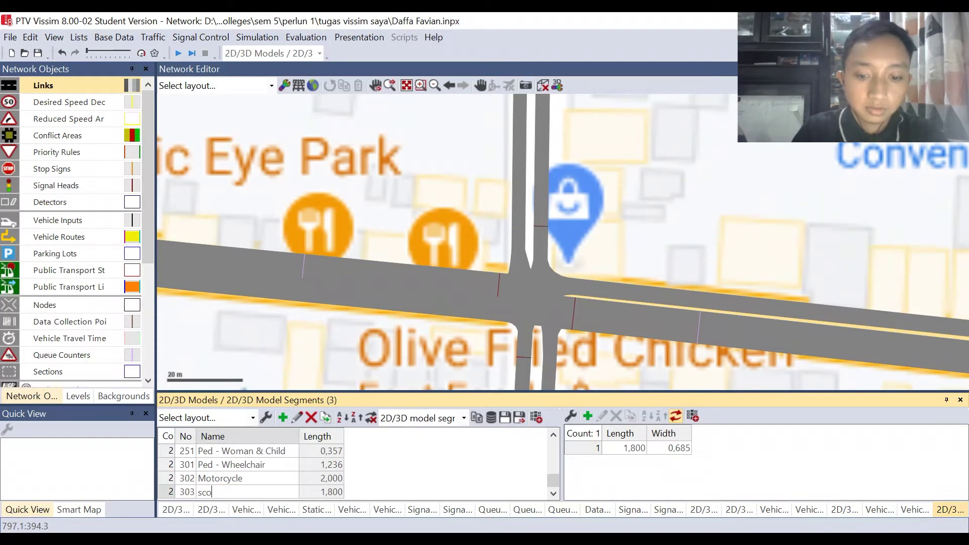
pyautogui.press('BackSpace')
pyautogui.press('BackSpace')
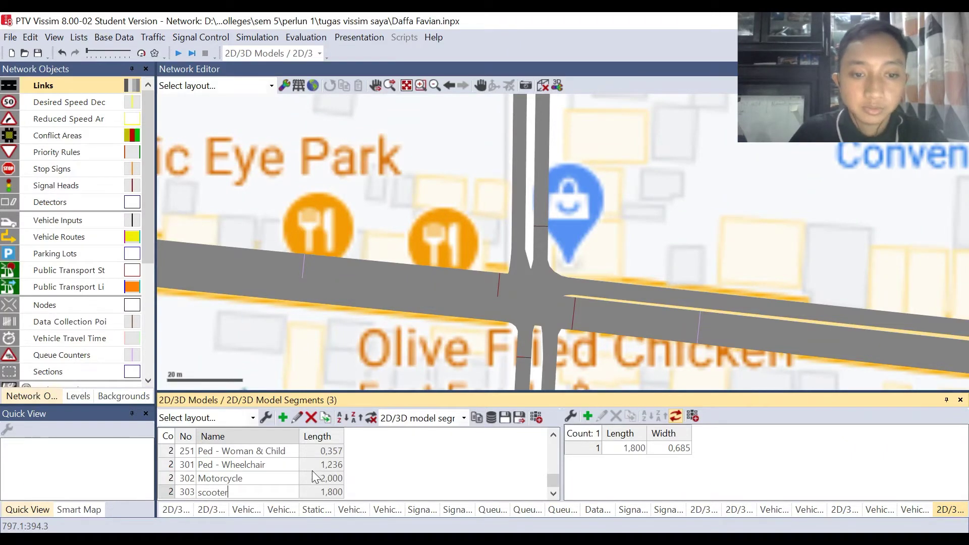
# Delete the scooter model from the list of 2D/3D models
pyautogui.rightClick(255, 492)
pyautogui.click(326, 348)
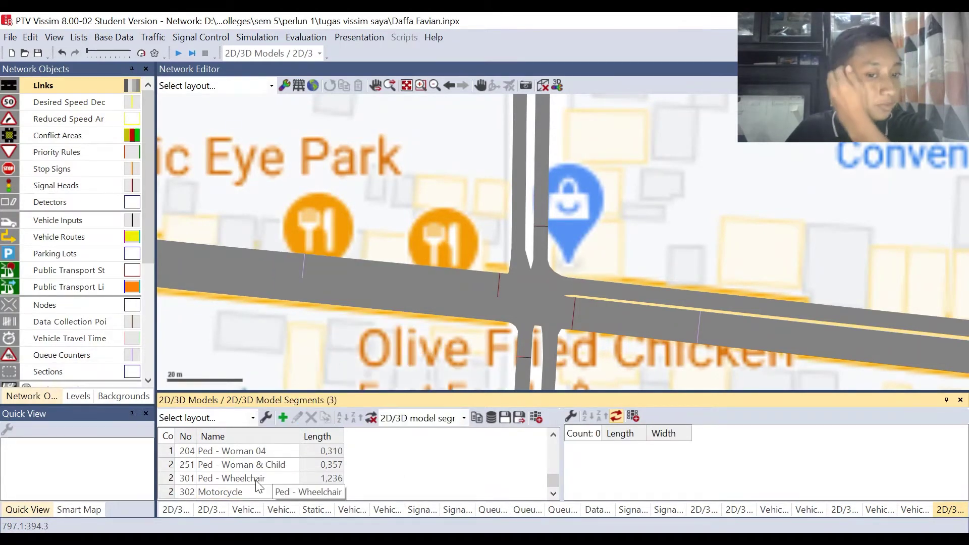
pyautogui.scroll(2, 391, 481)
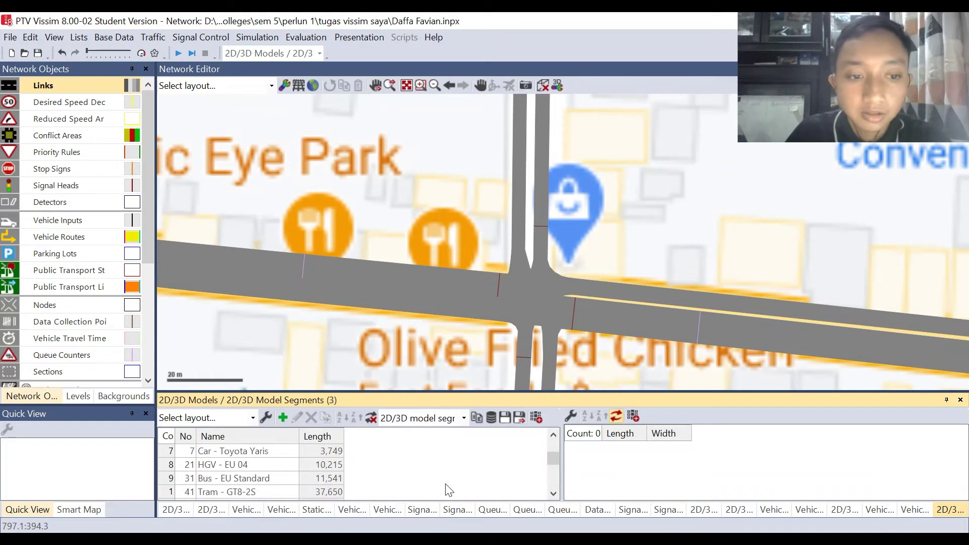
# Open the base data list of 2D/3D model distributions
pyautogui.click(103, 36)
pyautogui.click(81, 83)
pyautogui.click(110, 36)
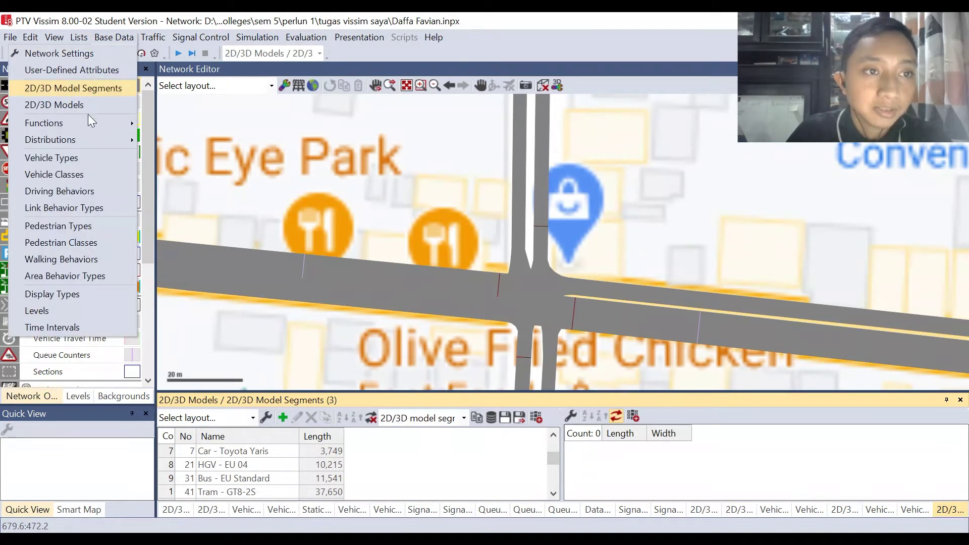
pyautogui.moveTo(92, 134)
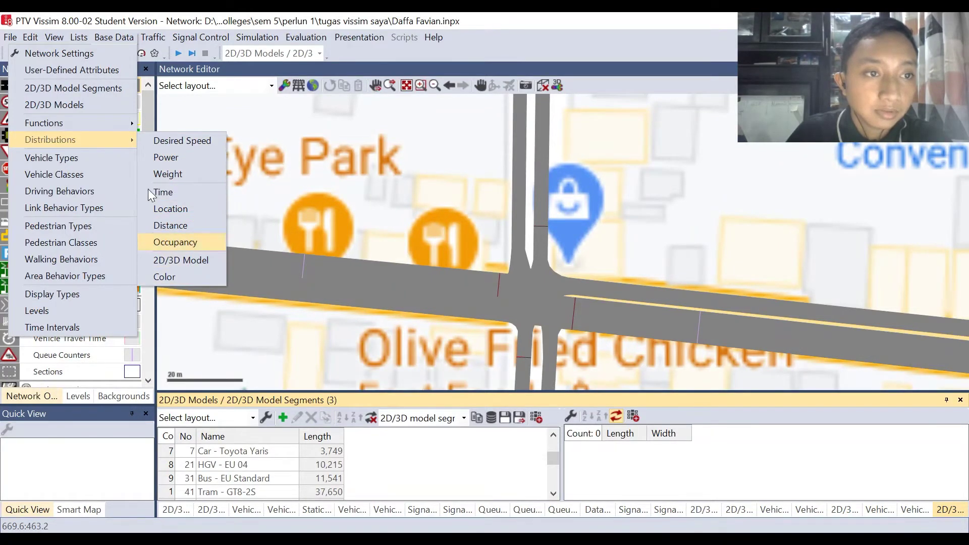
pyautogui.click(188, 260)
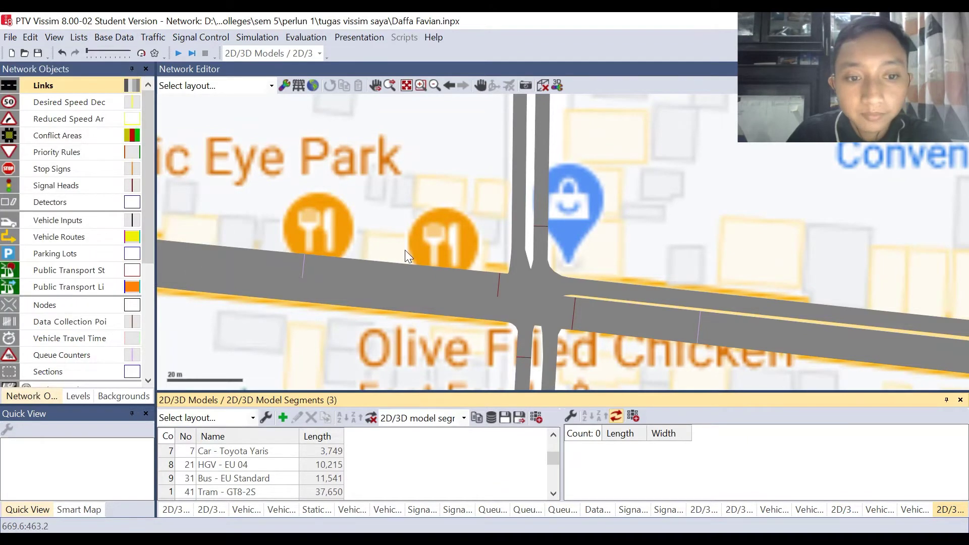
pyautogui.scroll(1, 290, 454)
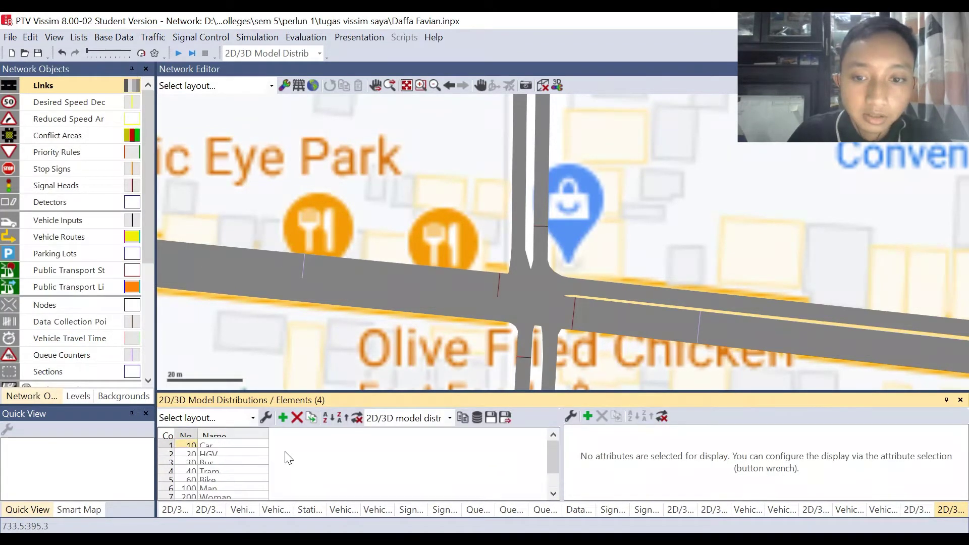
# Examine the vehicle and pedestrian entries in the 2D/3D model distributions list, from HGV down to Motorcycle
pyautogui.click(233, 452)
pyautogui.click(230, 450)
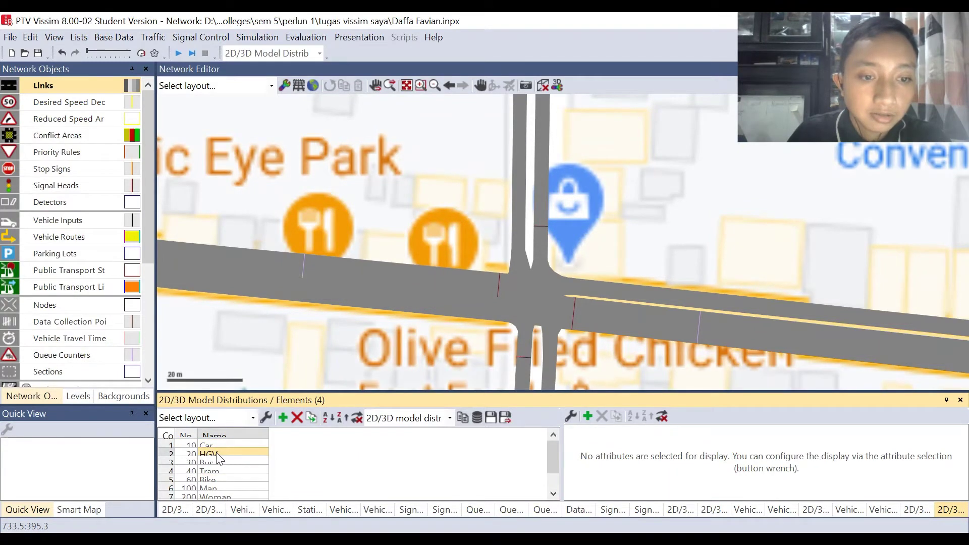
pyautogui.scroll(-3, 222, 451)
pyautogui.scroll(3, 222, 451)
pyautogui.click(219, 460)
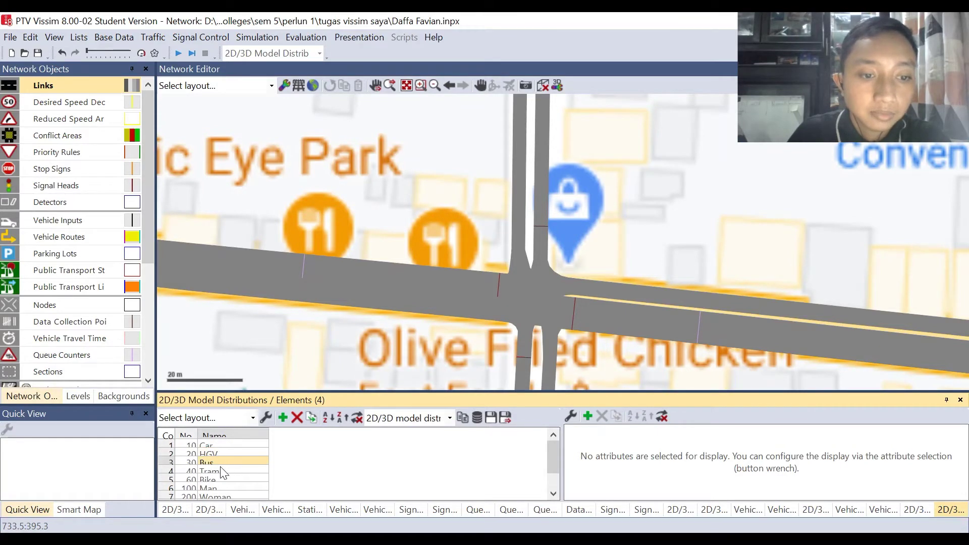
pyautogui.click(221, 469)
pyautogui.scroll(-1, 220, 468)
pyautogui.click(228, 461)
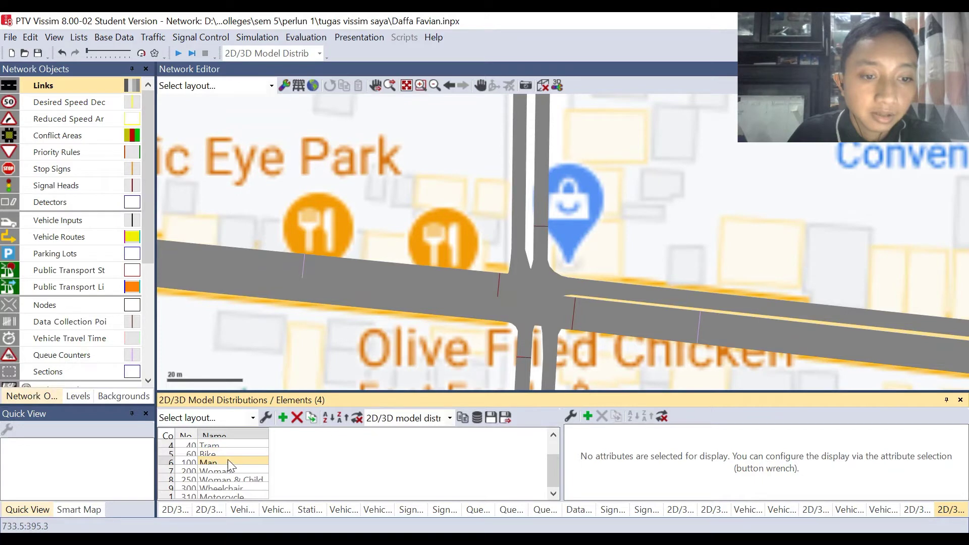
pyautogui.click(237, 496)
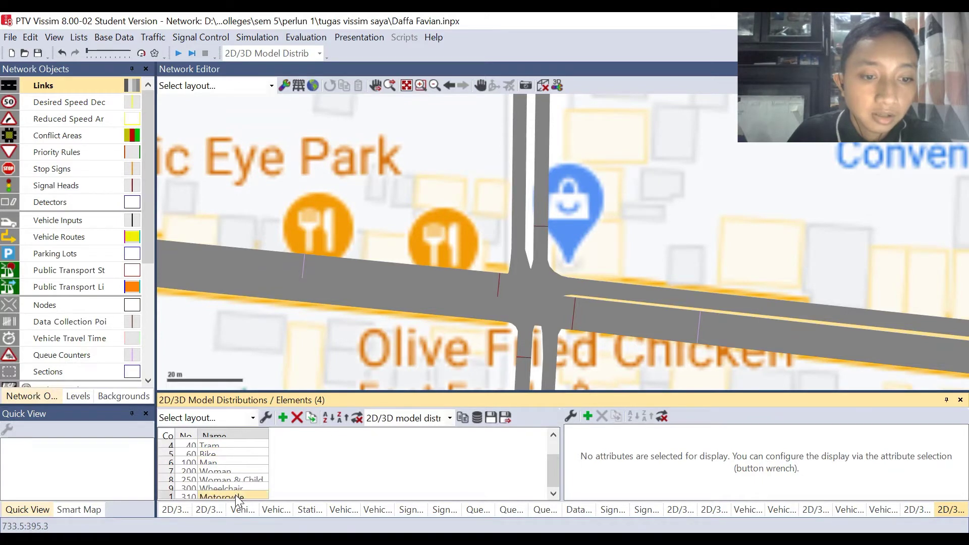
# Add an unnamed 2D/3D model distribution after Motorcycle, and delete it again
pyautogui.click(284, 418)
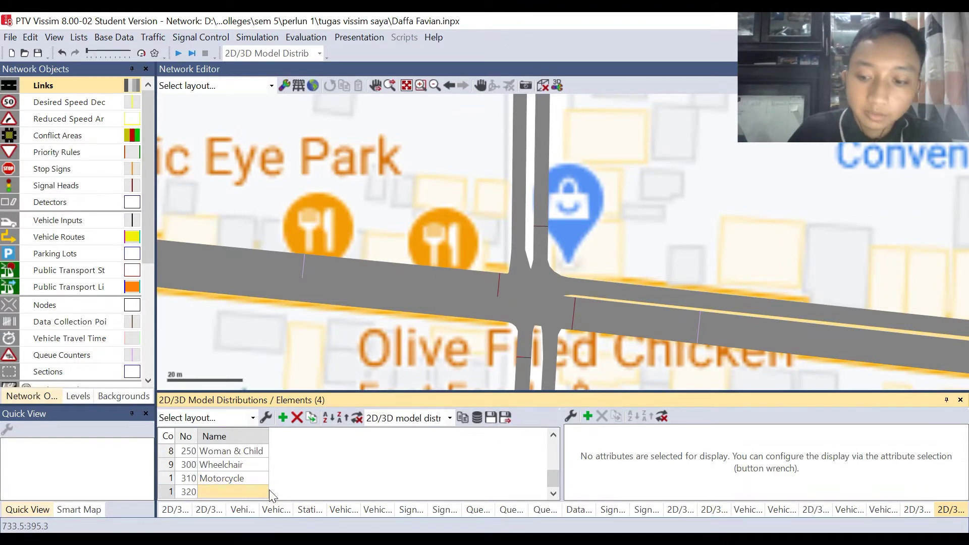
pyautogui.press('Delete')
pyautogui.scroll(2, 248, 460)
pyautogui.scroll(-2, 248, 460)
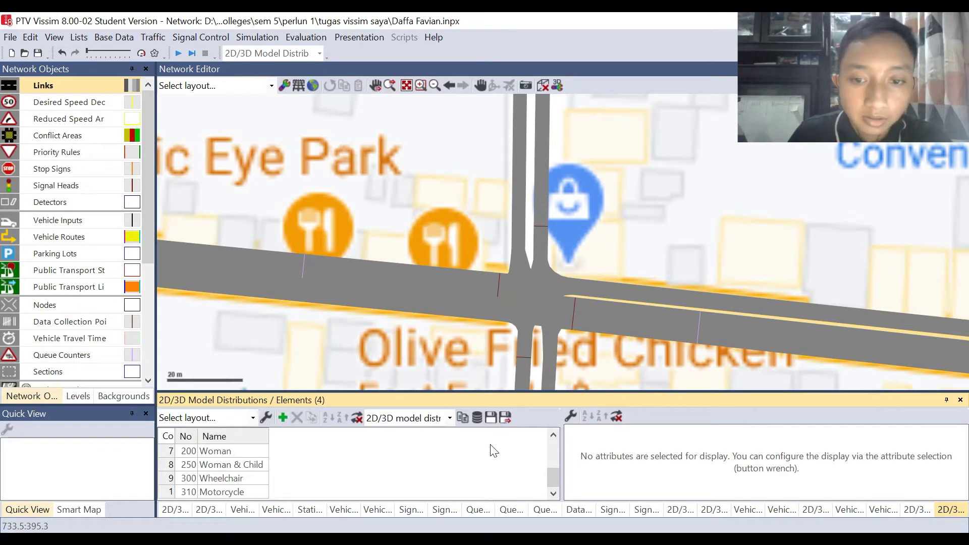
# Show the 2D/3D model, 2D/3D model distribution and Share attributes for the Car distribution's elements, and review the listed models
pyautogui.scroll(2, 279, 461)
pyautogui.click(220, 454)
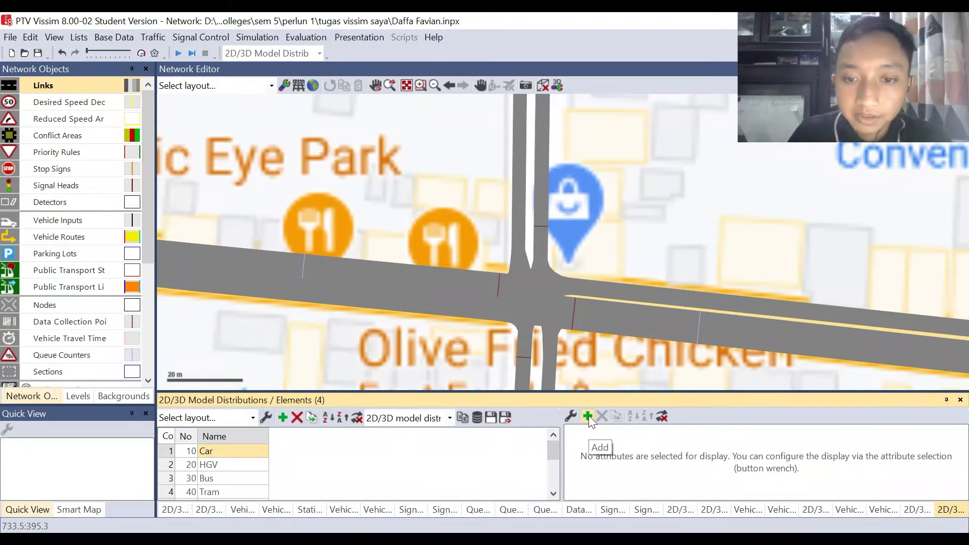
pyautogui.click(571, 416)
pyautogui.click(180, 109)
pyautogui.click(268, 228)
pyautogui.click(189, 124)
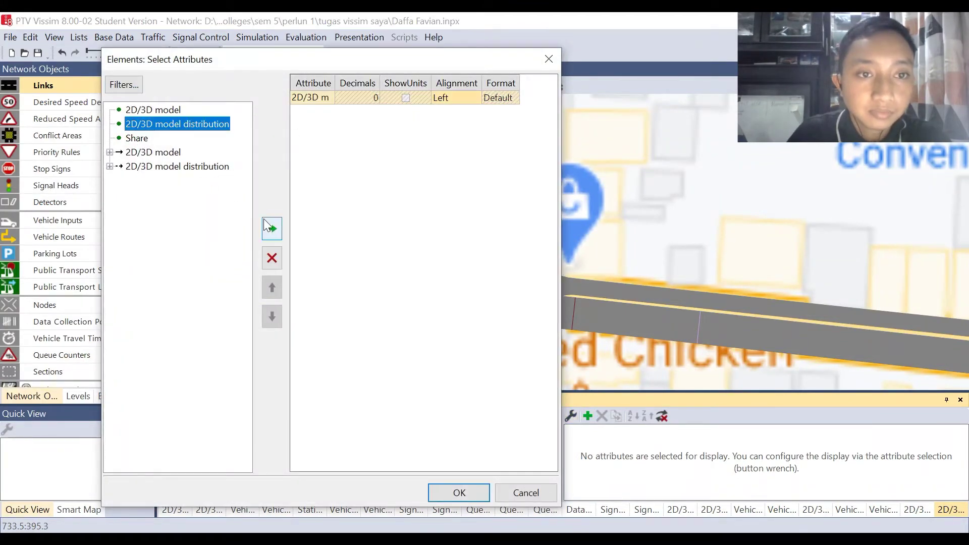
pyautogui.click(268, 229)
pyautogui.click(137, 138)
pyautogui.click(268, 229)
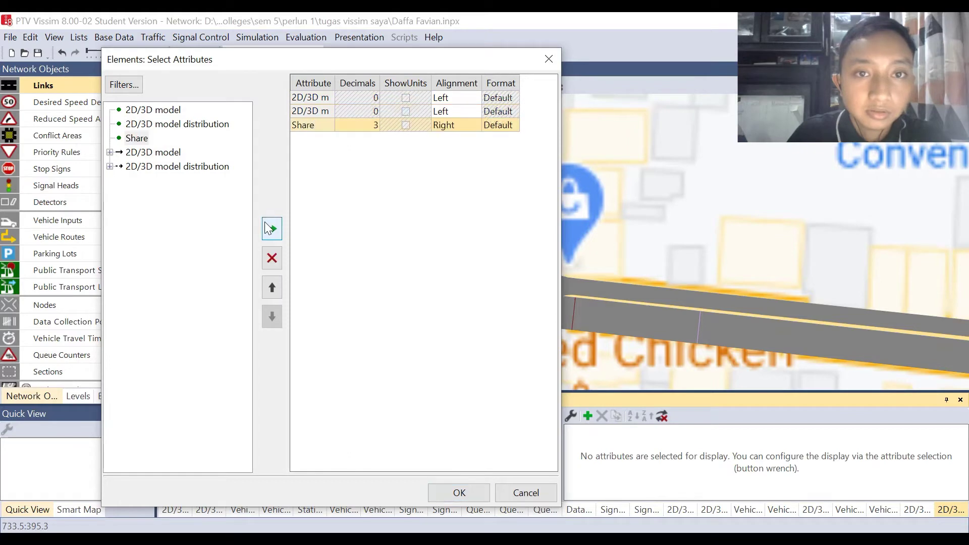
pyautogui.click(451, 494)
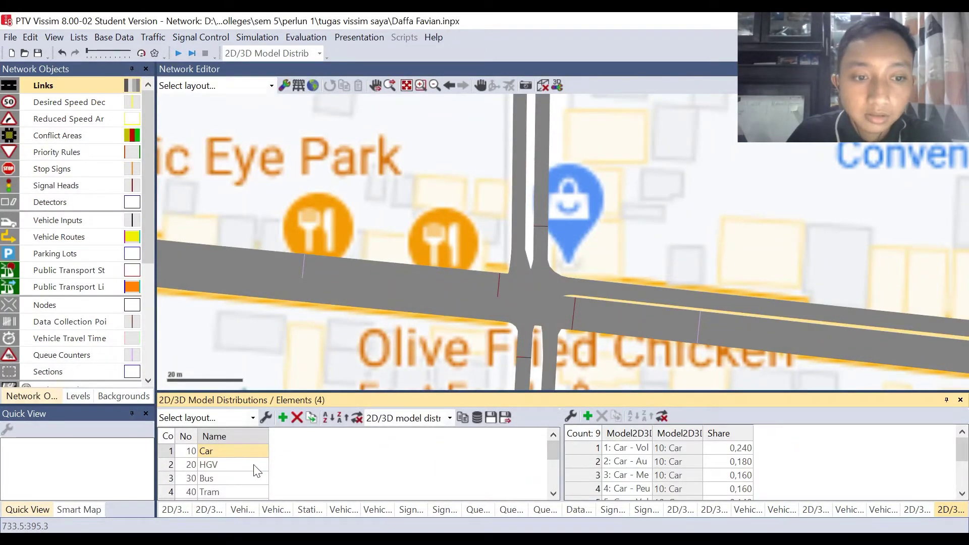
pyautogui.scroll(-2, 597, 484)
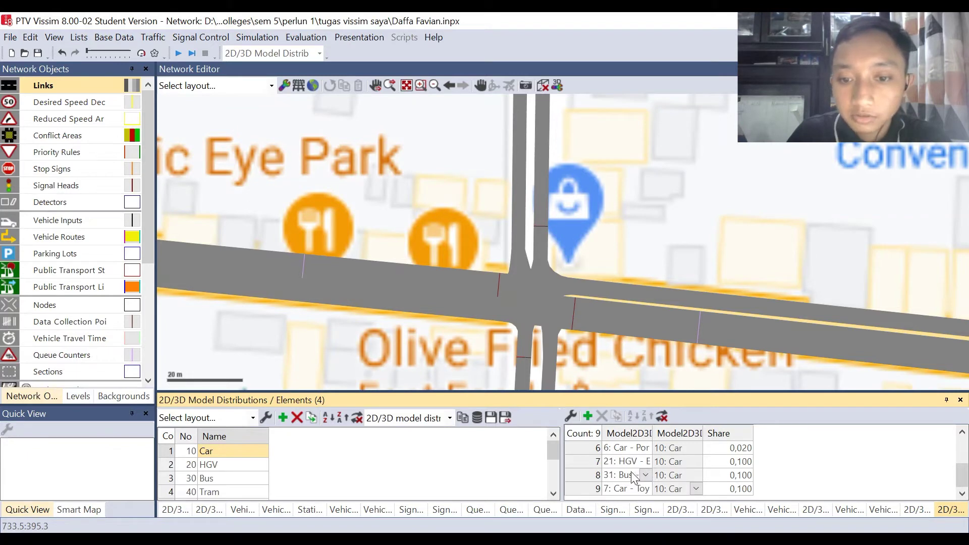
pyautogui.scroll(2, 635, 446)
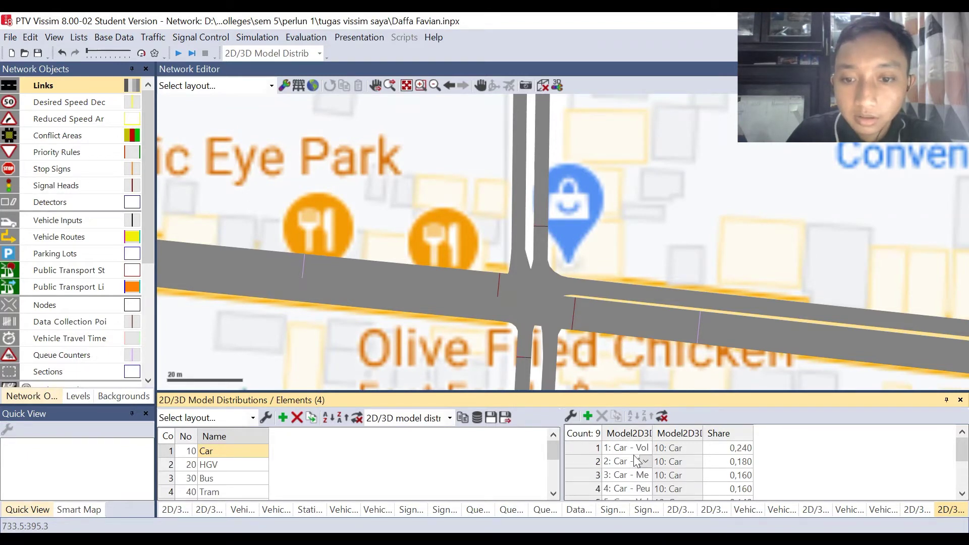
# Add a 2D/3D model distribution after Motorcycle, assign it model 302: Motorcycle, start naming it, and delete it again
pyautogui.scroll(-1, 237, 478)
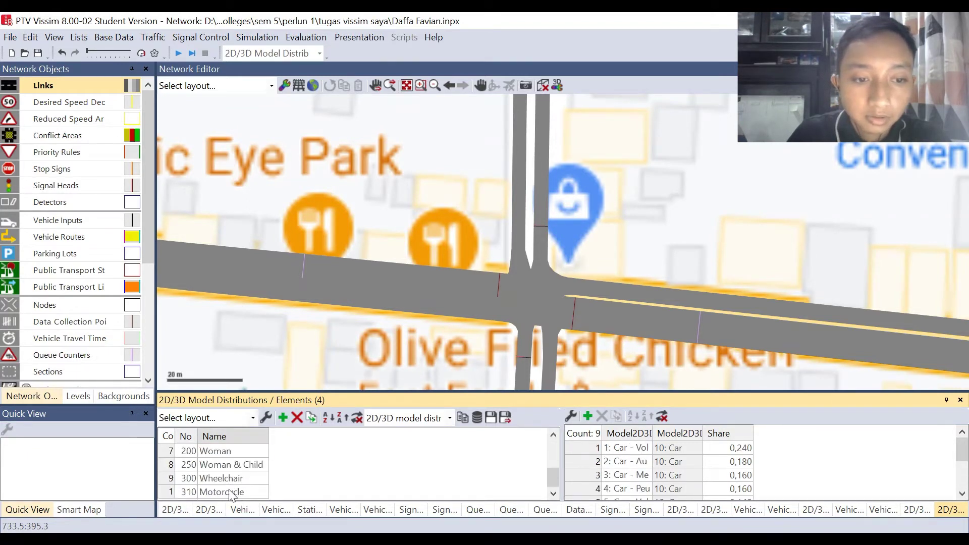
pyautogui.click(228, 491)
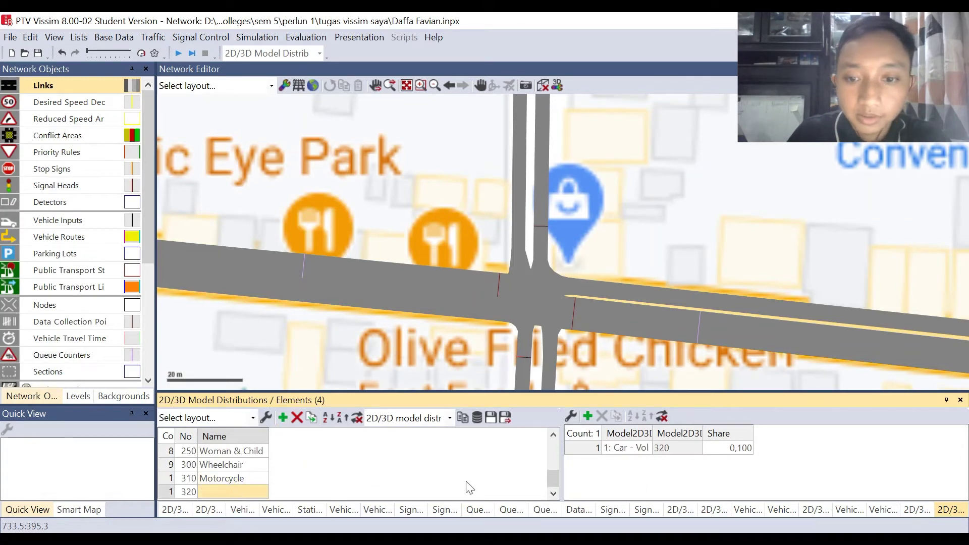
pyautogui.click(647, 447)
pyautogui.click(647, 446)
pyautogui.scroll(-5, 643, 467)
pyautogui.scroll(-1, 645, 467)
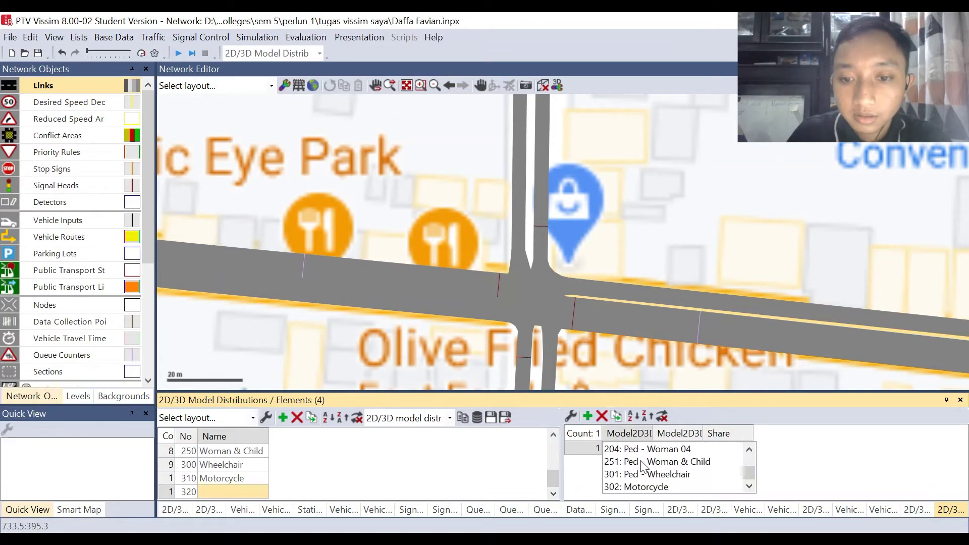
pyautogui.click(642, 487)
pyautogui.click(212, 489)
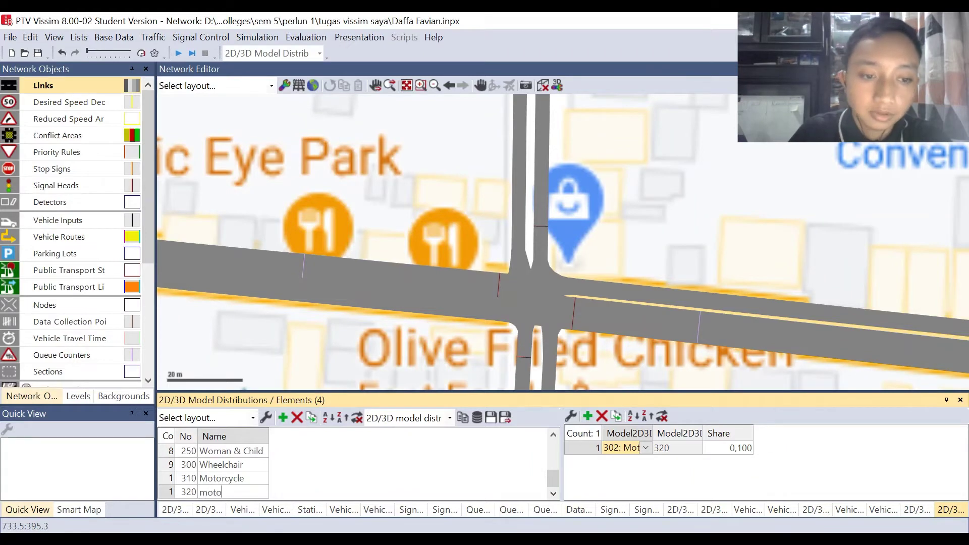
pyautogui.click(246, 491)
pyautogui.click(297, 418)
pyautogui.click(218, 490)
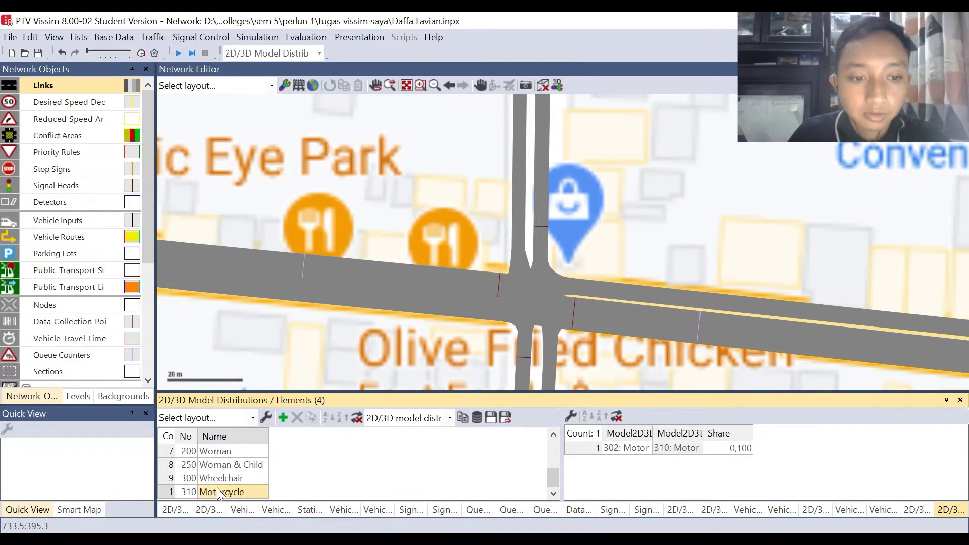
# Open the base data list of vehicle types and review its entries
pyautogui.click(146, 36)
pyautogui.click(146, 36)
pyautogui.click(112, 40)
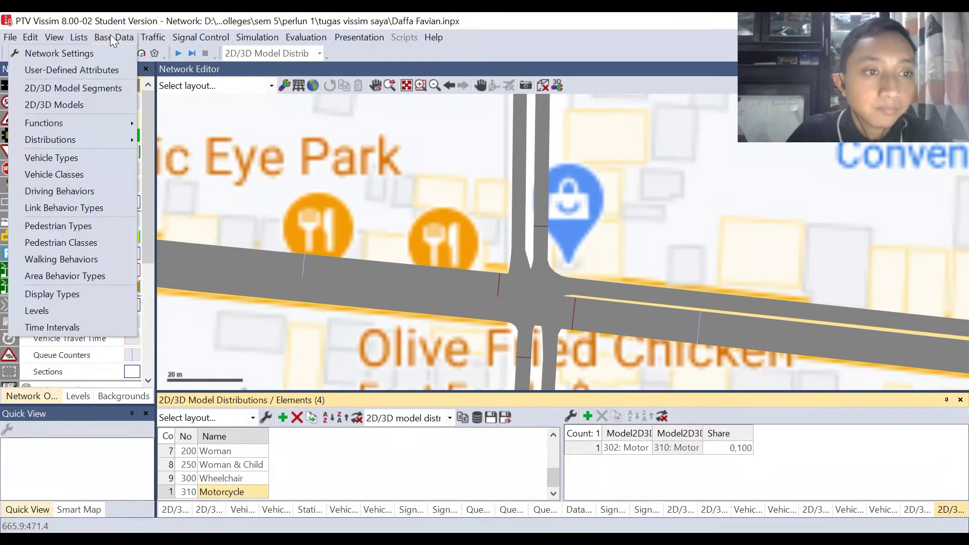
pyautogui.click(90, 153)
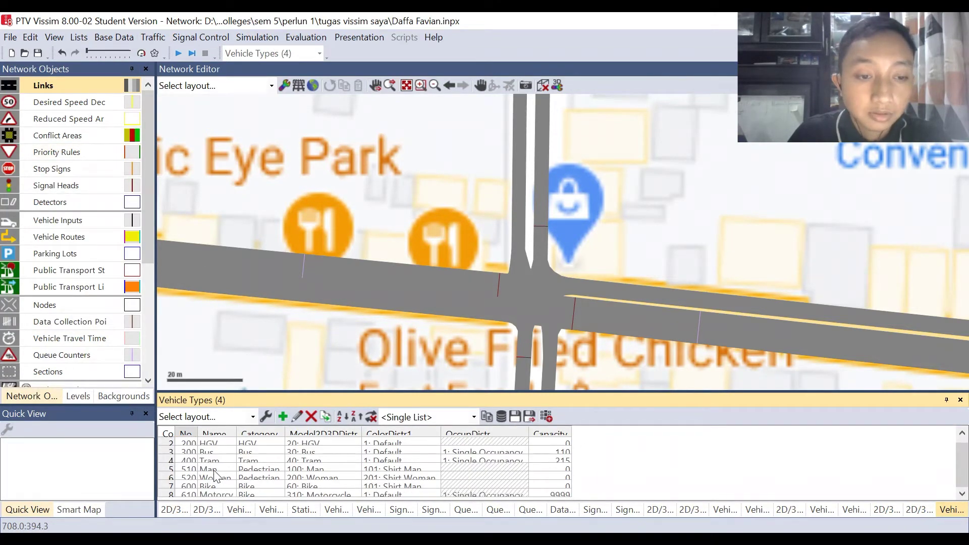
pyautogui.scroll(1, 223, 463)
pyautogui.scroll(-1, 223, 464)
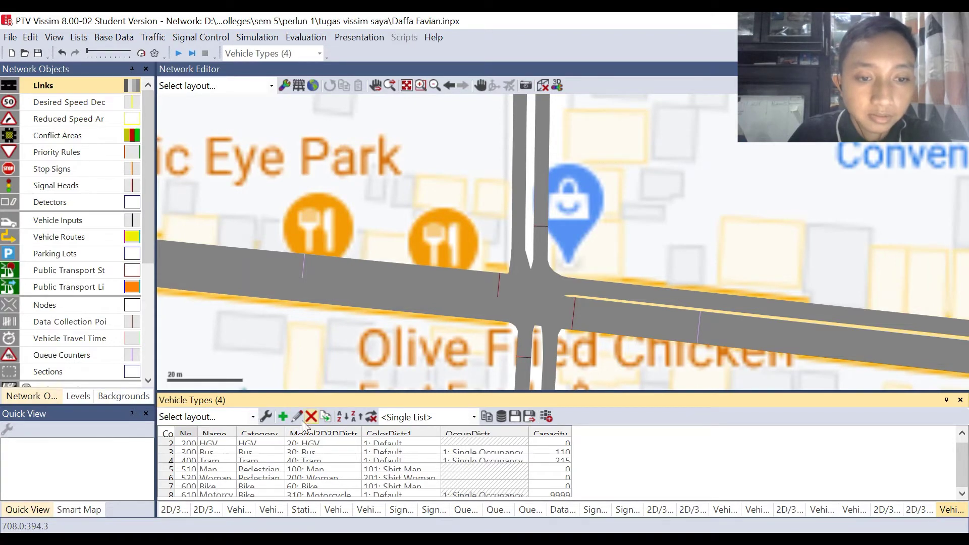
# Add a vehicle type with category Bike and vehicle model 310: Motorcycle
pyautogui.click(283, 415)
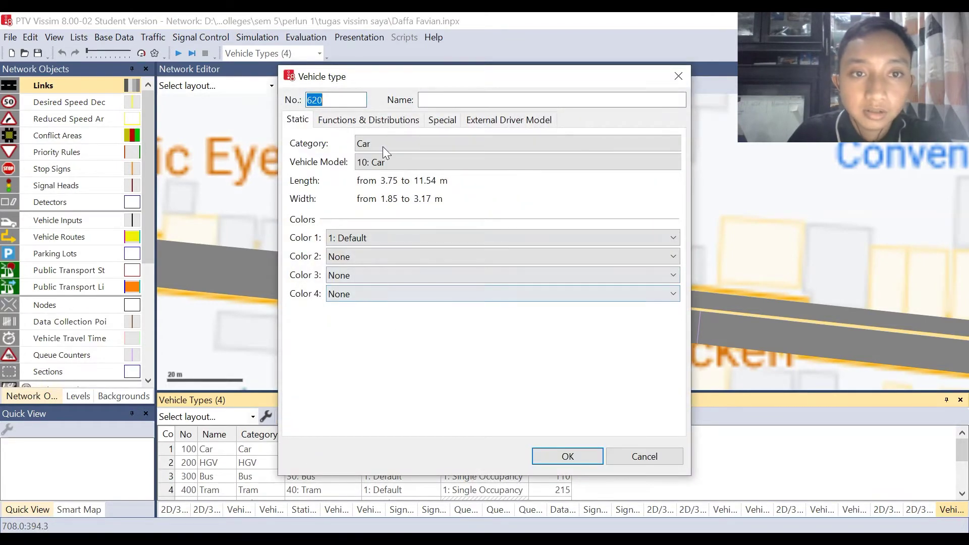
pyautogui.click(383, 143)
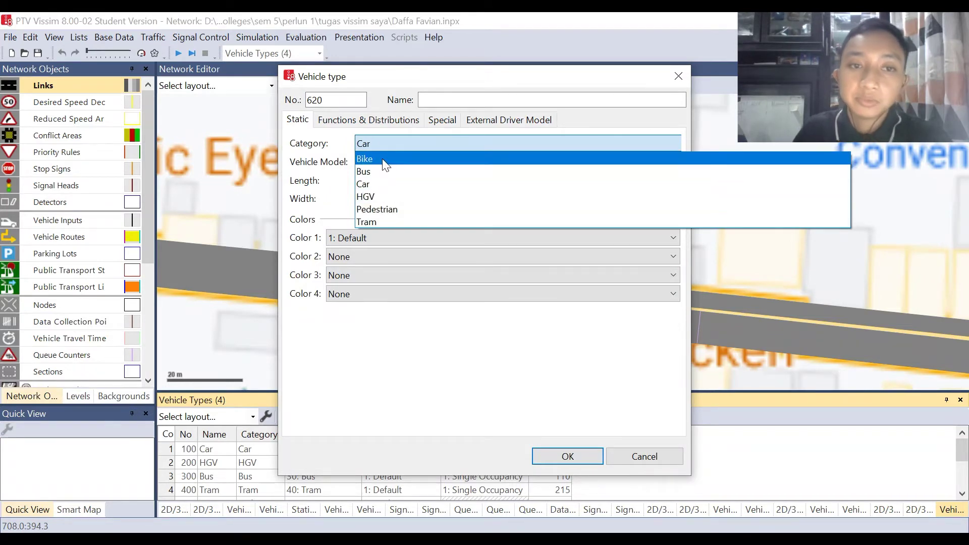
pyautogui.click(384, 159)
pyautogui.click(392, 165)
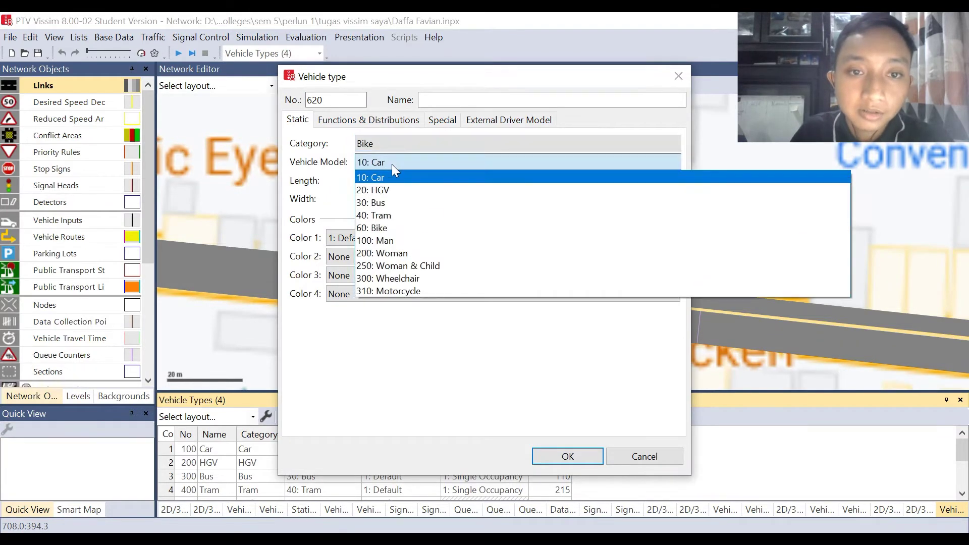
pyautogui.click(406, 291)
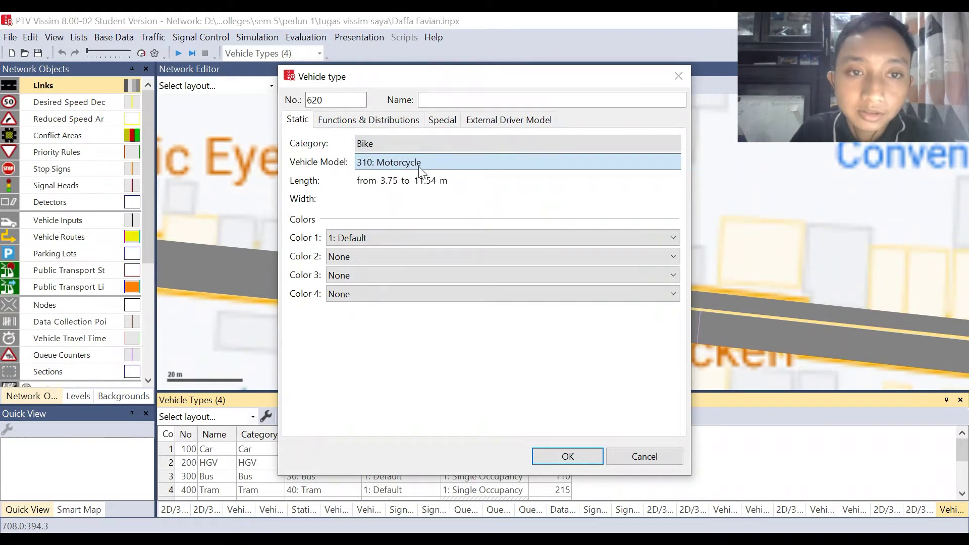
# Set the new vehicle type's maximum and desired acceleration and deceleration functions to 6: Bike and accept it without a name
pyautogui.click(350, 123)
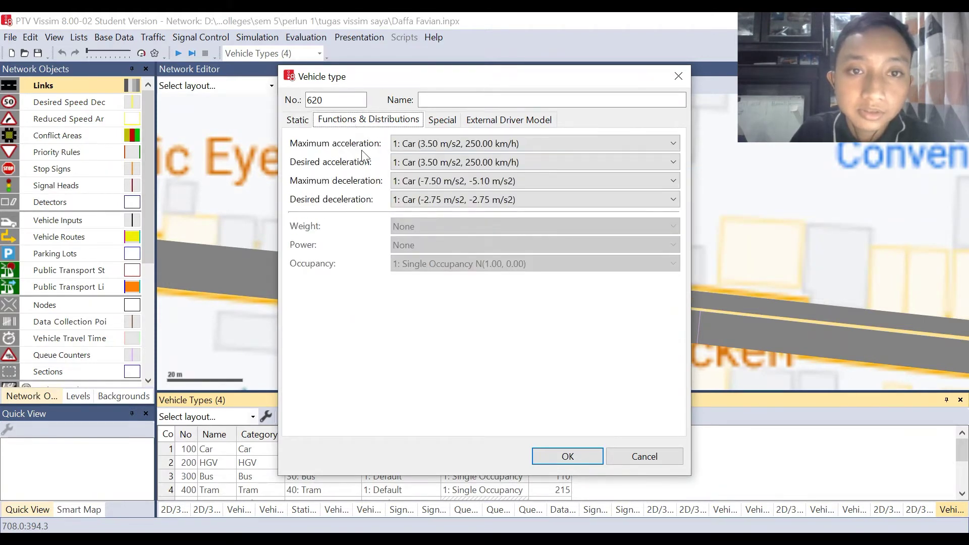
pyautogui.click(432, 143)
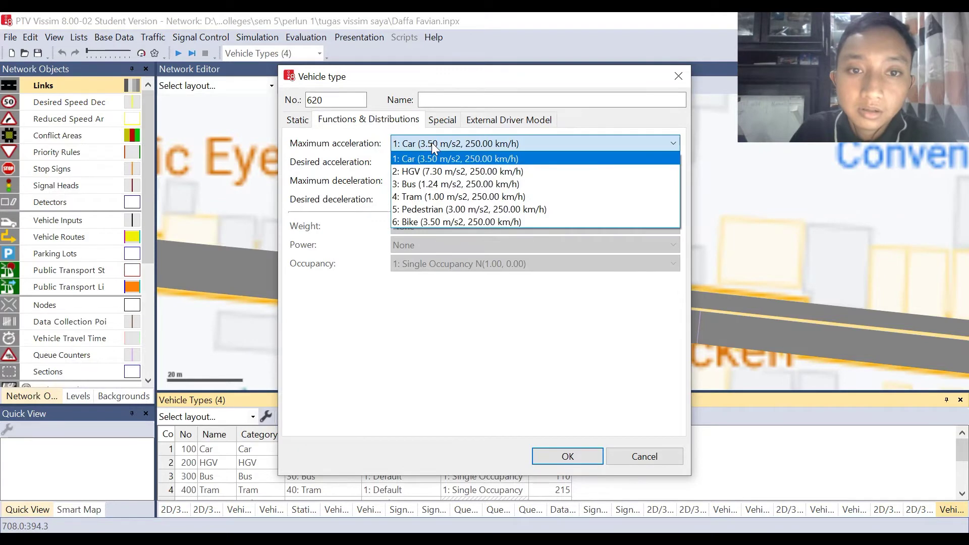
pyautogui.click(441, 222)
pyautogui.click(439, 163)
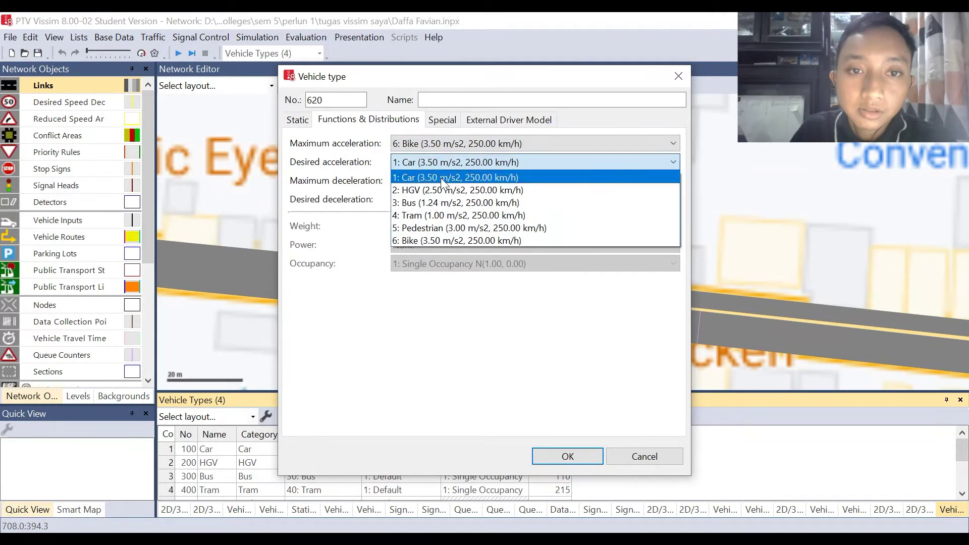
pyautogui.click(445, 237)
pyautogui.click(447, 182)
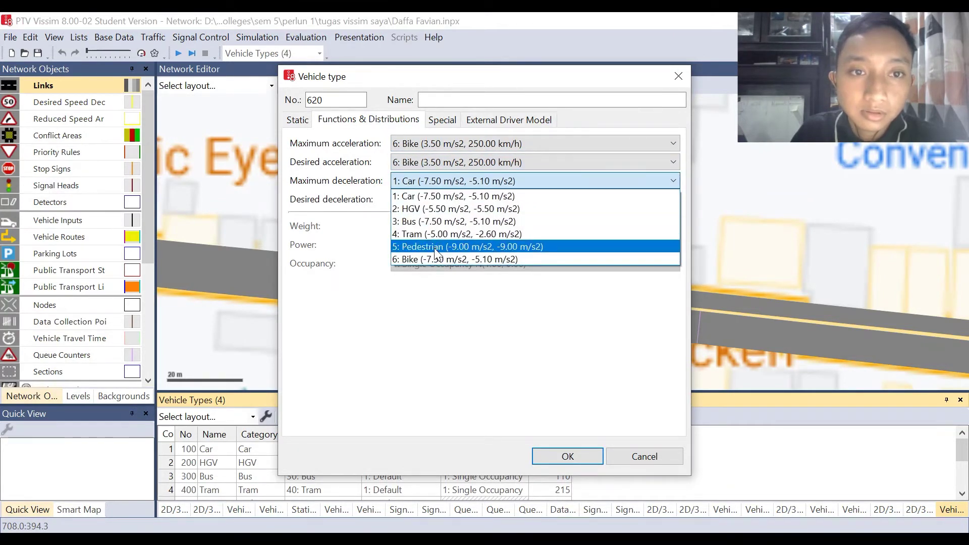
pyautogui.click(432, 256)
pyautogui.click(458, 199)
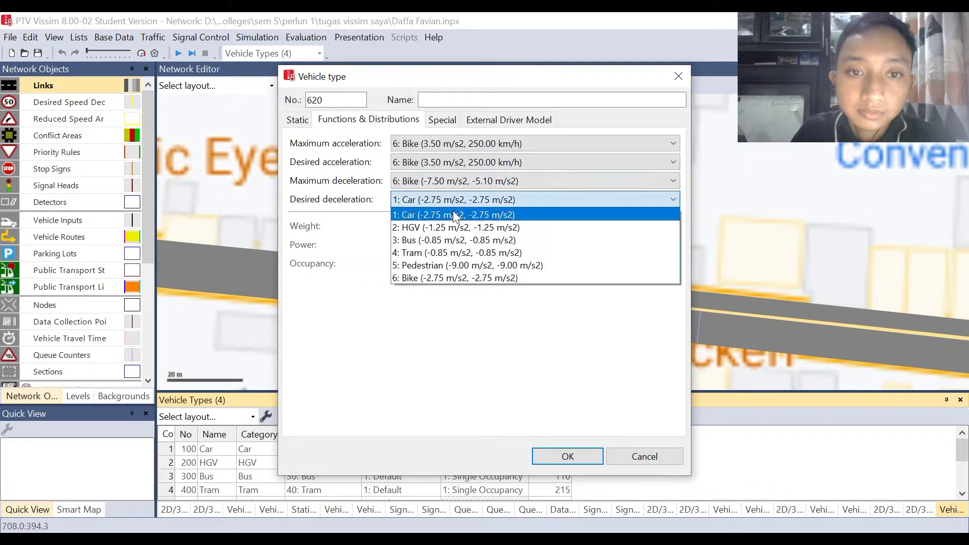
pyautogui.click(439, 278)
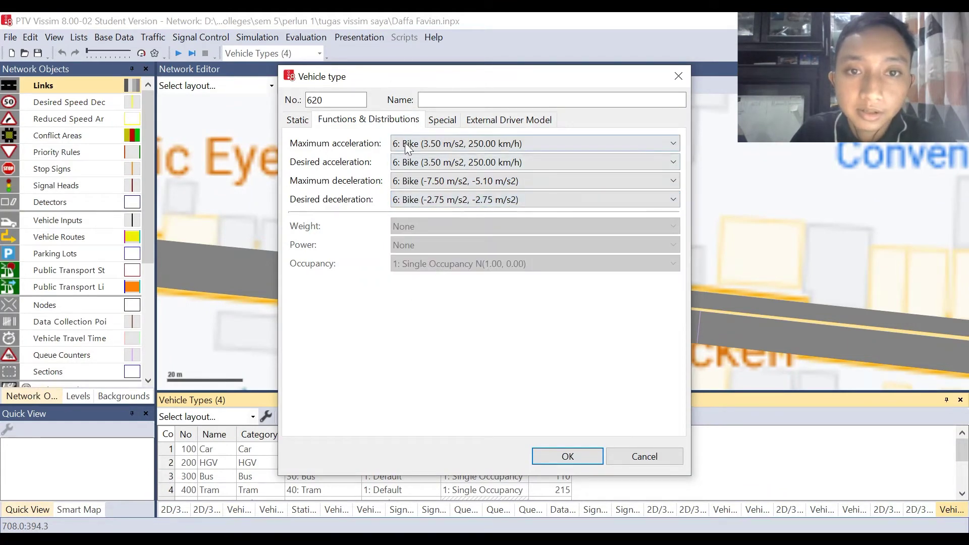
pyautogui.click(451, 122)
pyautogui.click(488, 124)
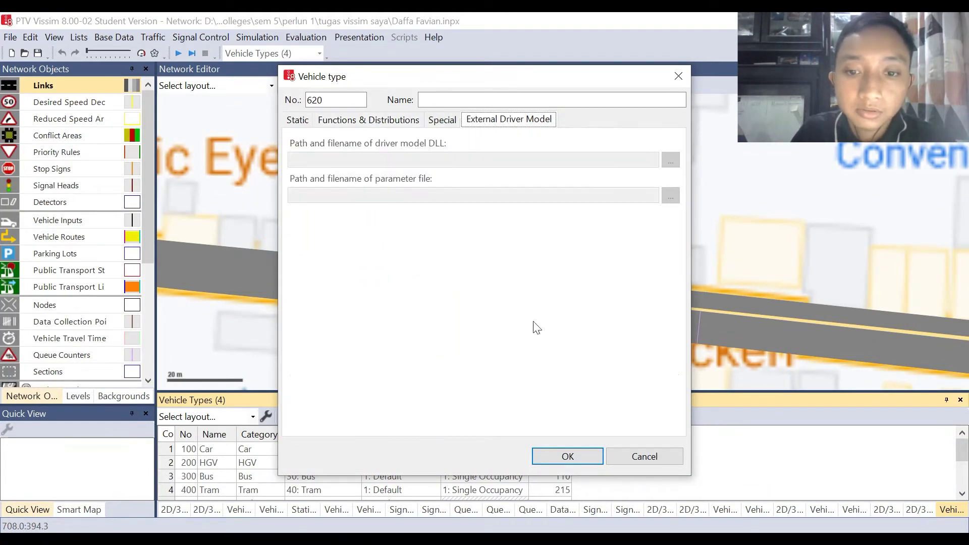
pyautogui.click(568, 456)
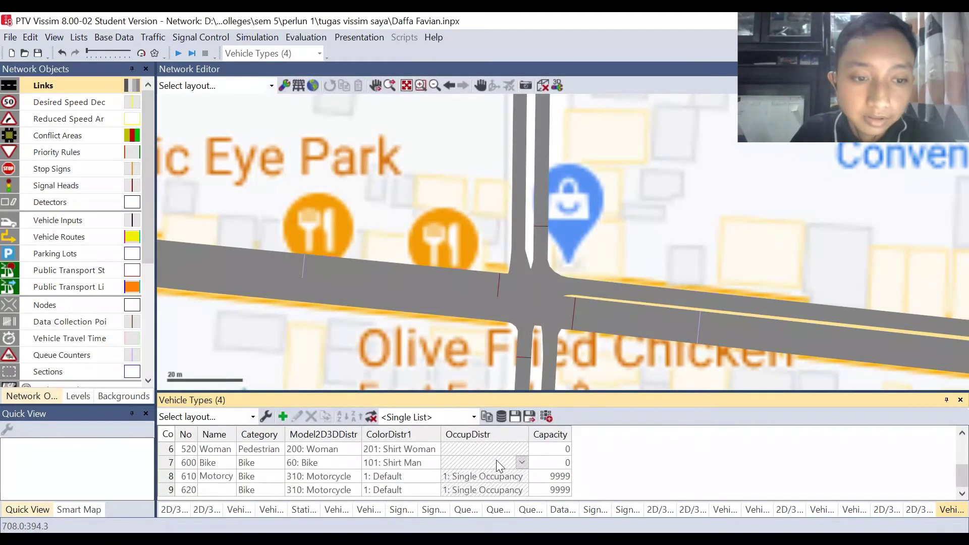
# Delete the unnamed vehicle type 620 from the list of vehicle types
pyautogui.click(216, 489)
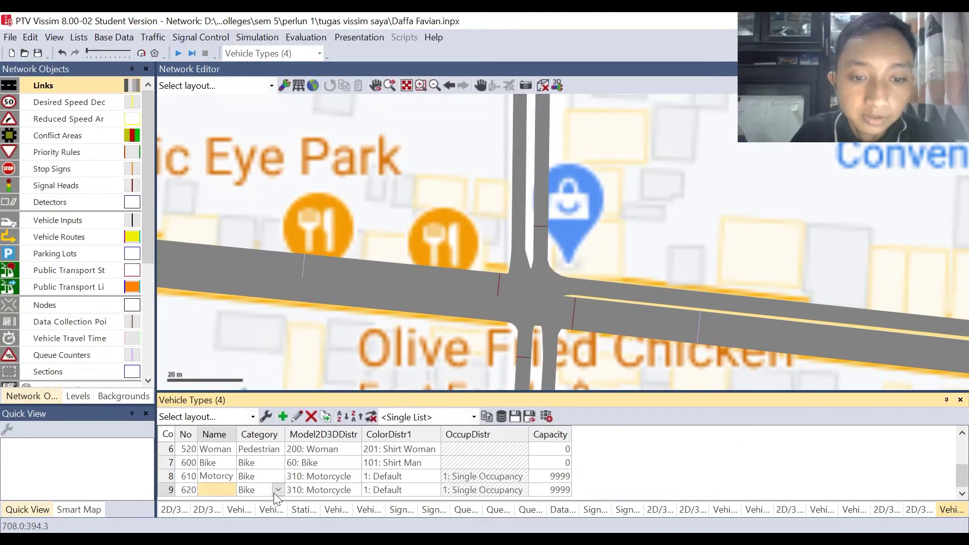
pyautogui.rightClick(217, 489)
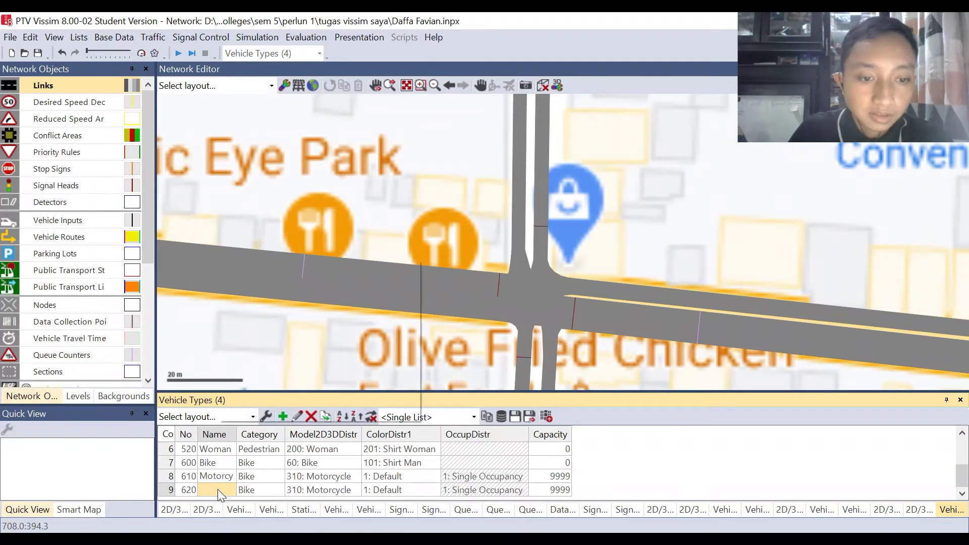
pyautogui.click(268, 364)
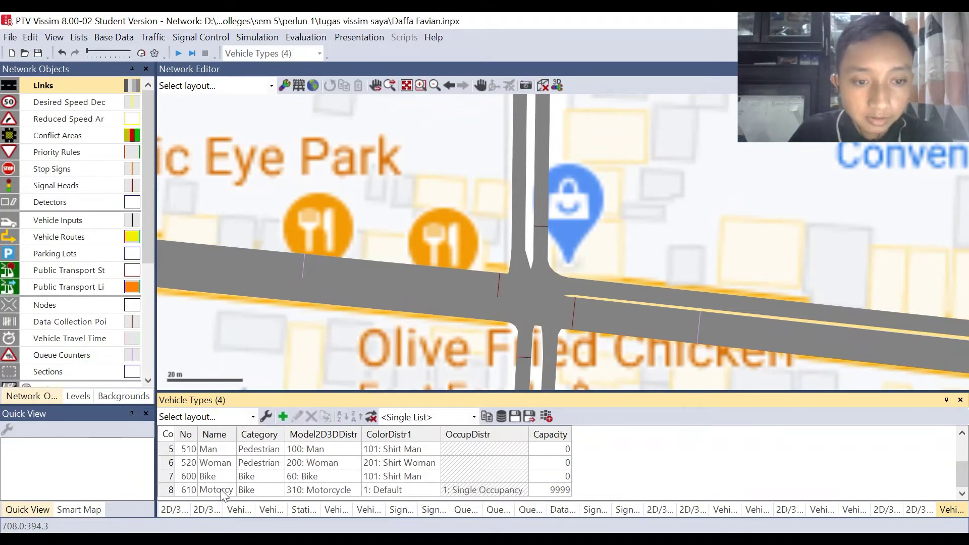
pyautogui.click(647, 486)
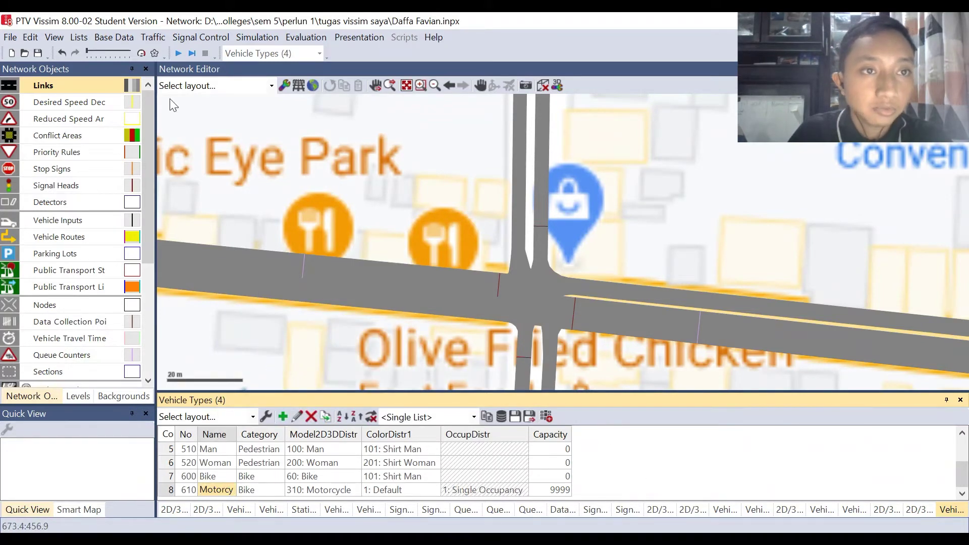
# Open the base data list of vehicle classes
pyautogui.click(149, 39)
pyautogui.click(106, 39)
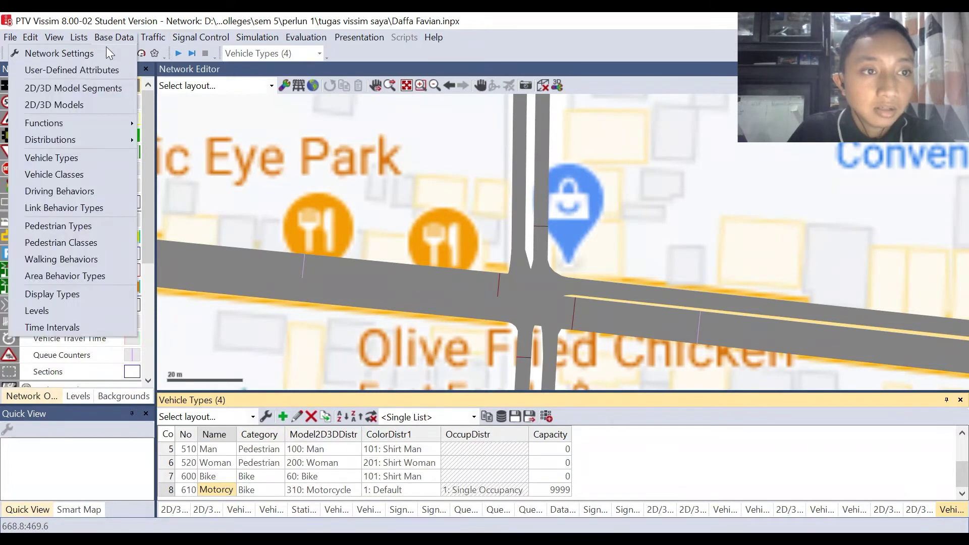
pyautogui.click(92, 173)
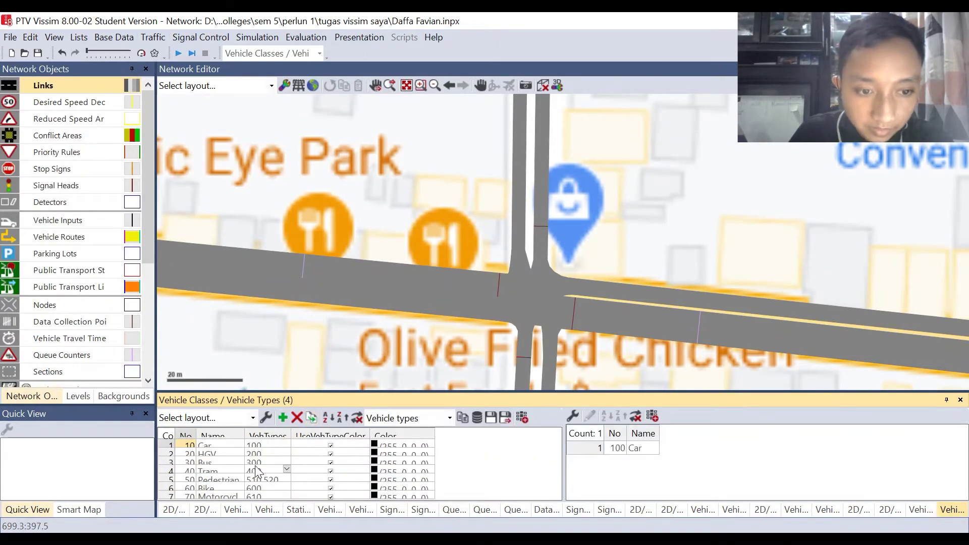
pyautogui.click(220, 497)
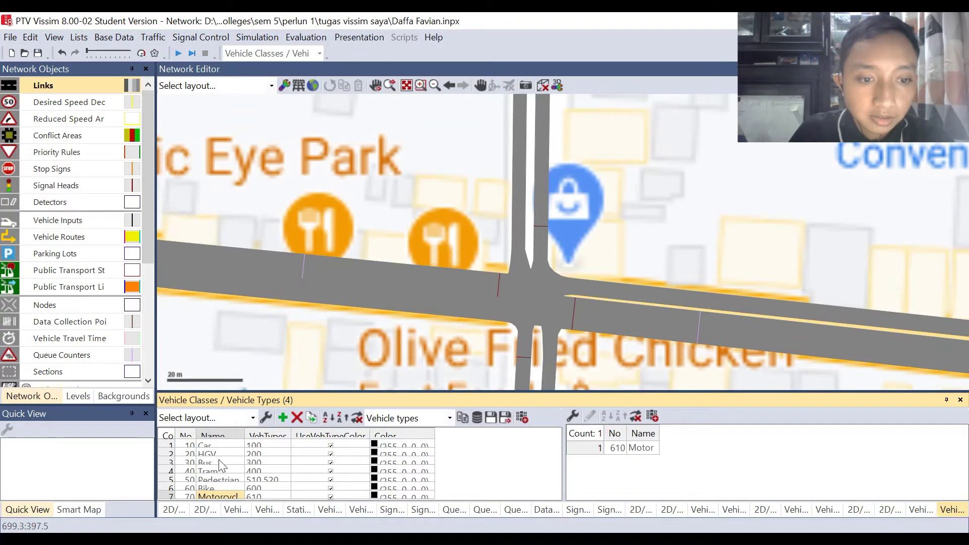
pyautogui.scroll(-1, 437, 472)
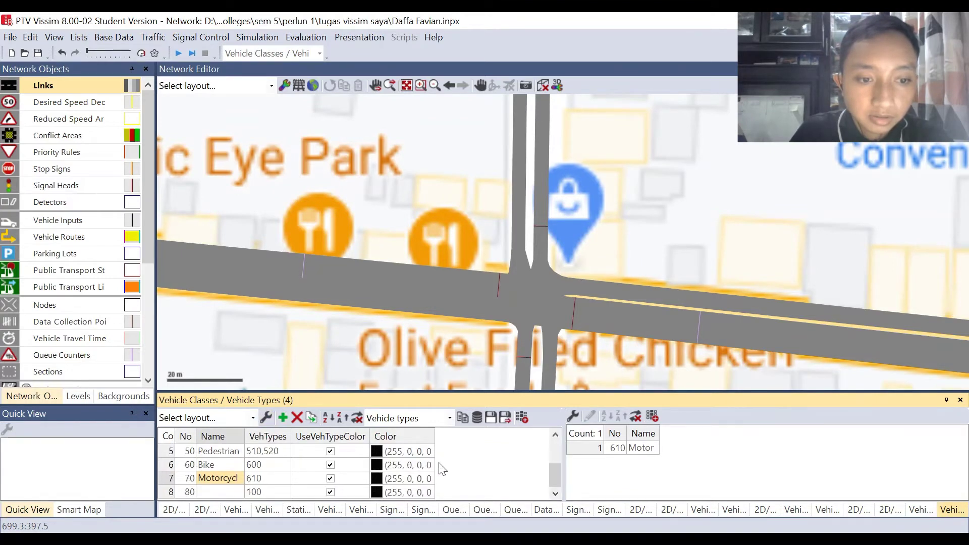
pyautogui.click(228, 493)
pyautogui.click(637, 452)
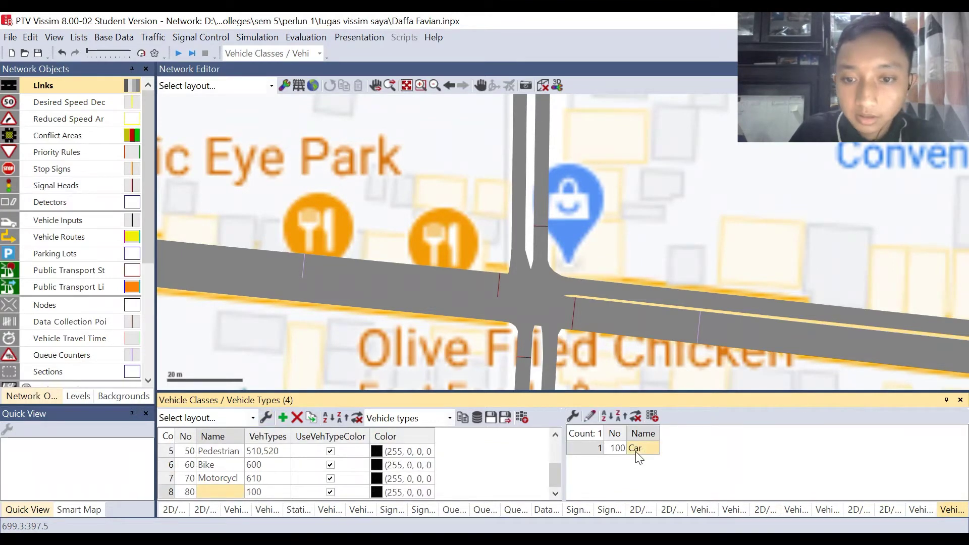
pyautogui.click(622, 448)
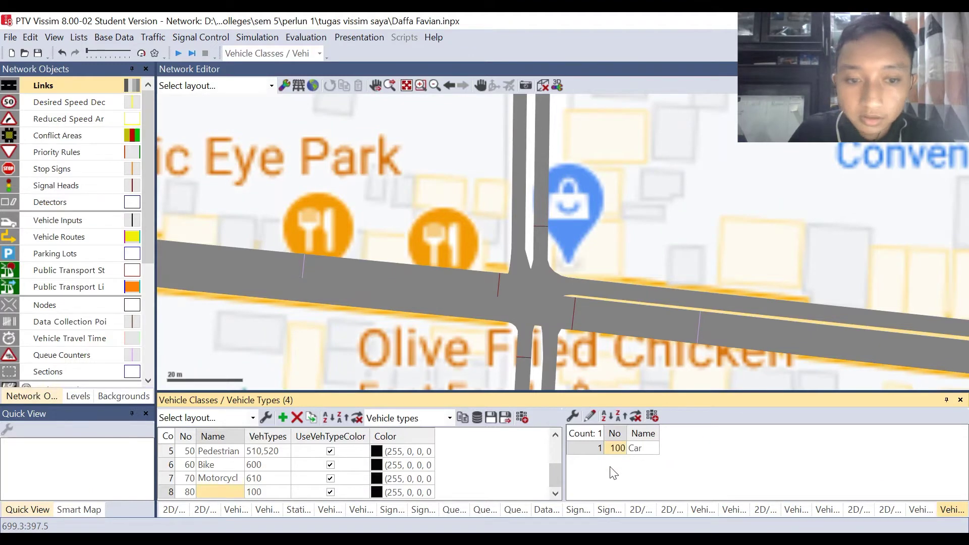
pyautogui.write('Moto')
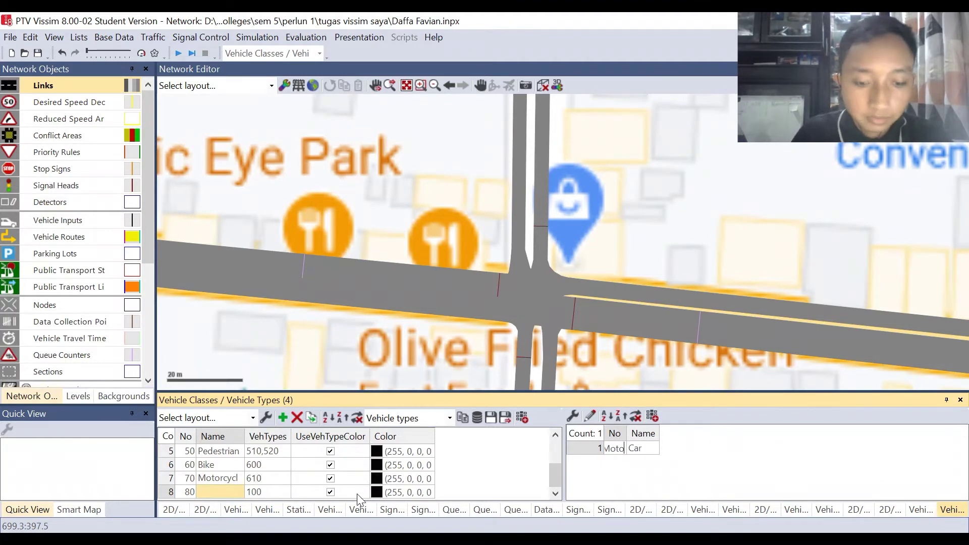
pyautogui.click(297, 417)
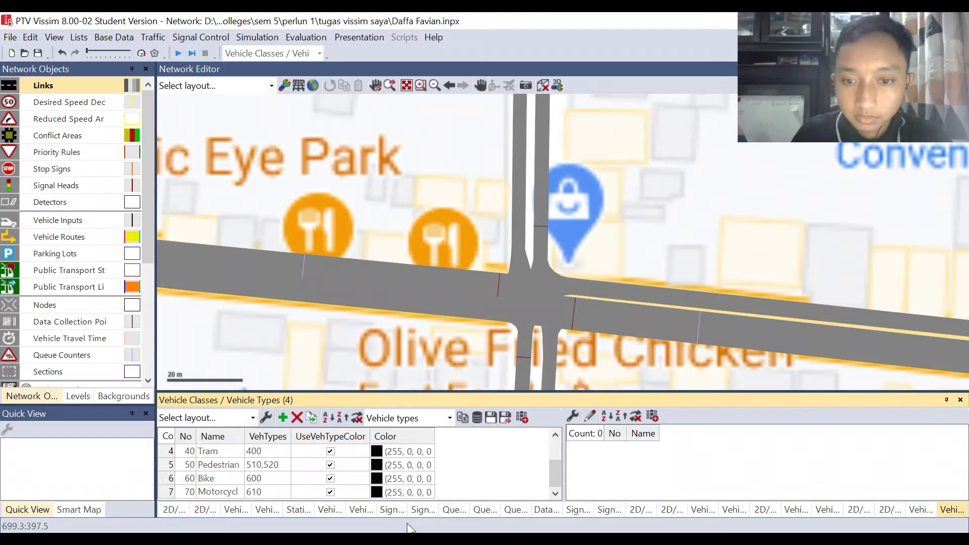
# Add a vehicle class named moto and assign it vehicle type 610 instead of 100: Car
pyautogui.click(283, 417)
pyautogui.click(231, 488)
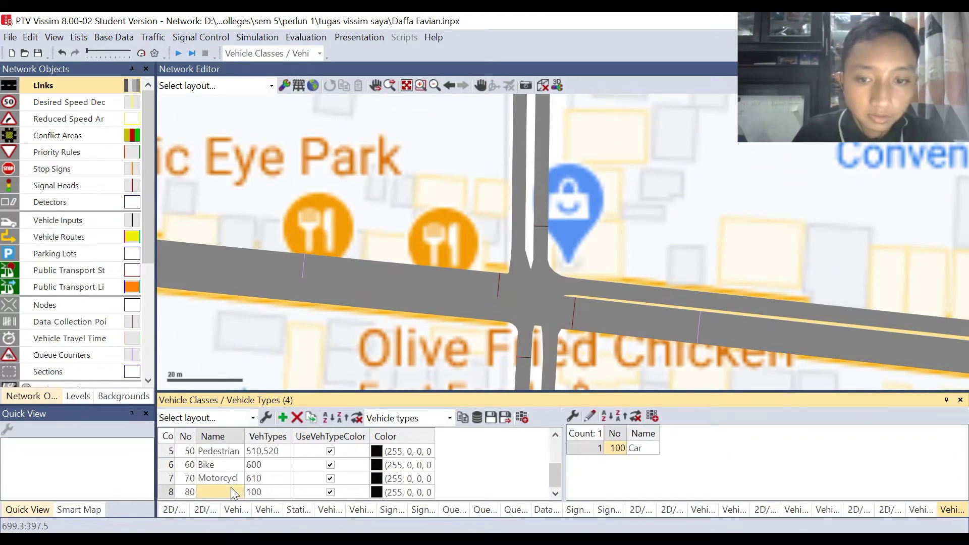
pyautogui.write('moto')
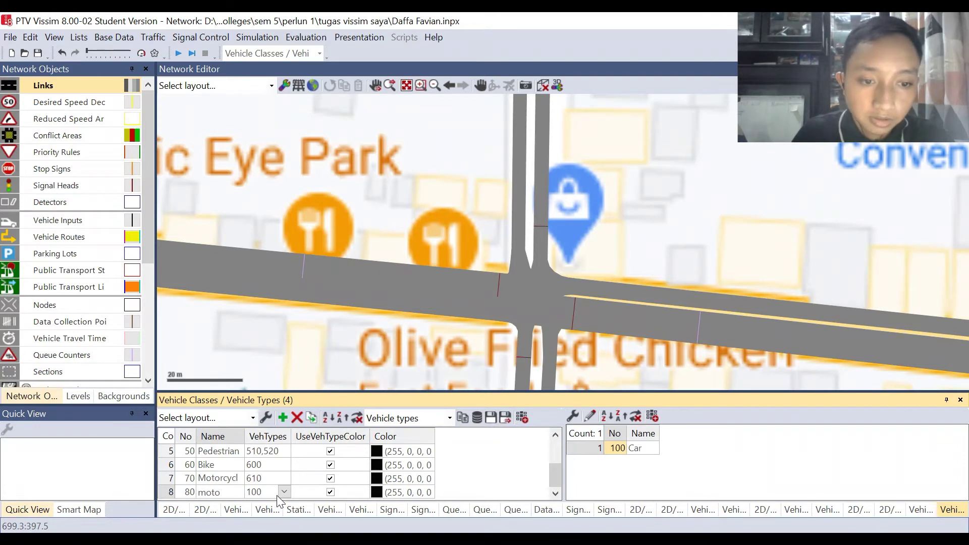
pyautogui.click(277, 494)
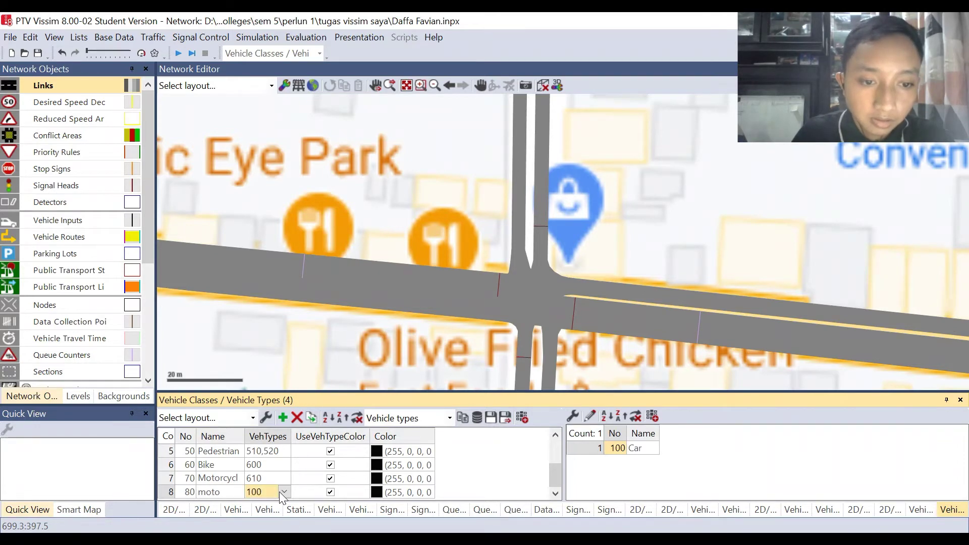
pyautogui.click(281, 492)
pyautogui.scroll(-1, 283, 477)
pyautogui.scroll(1, 260, 481)
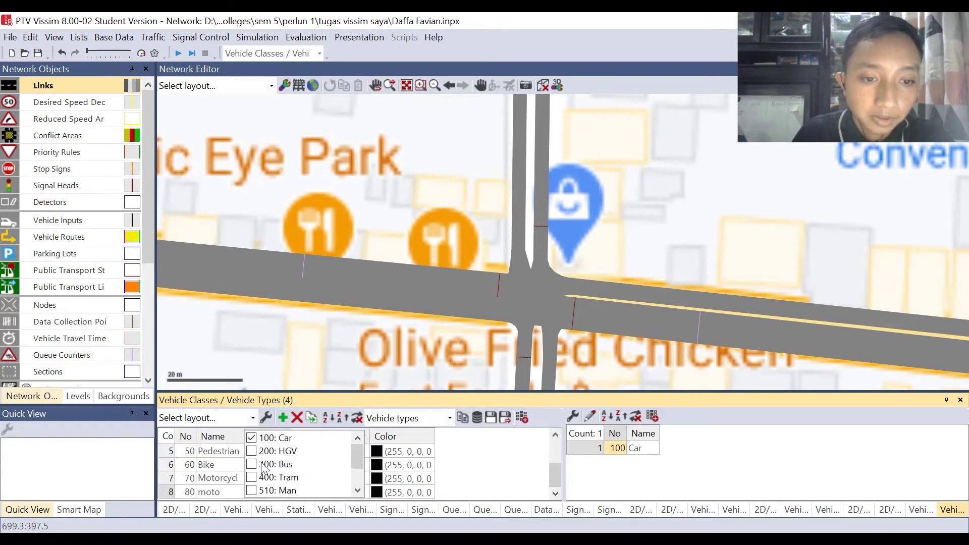
pyautogui.click(252, 439)
pyautogui.click(486, 473)
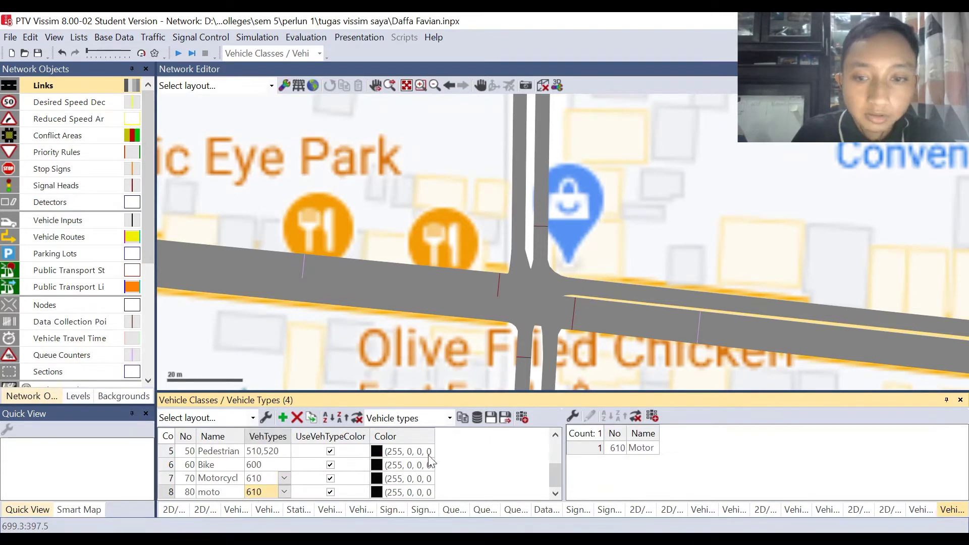
# Delete the vehicle class moto from the list of vehicle classes
pyautogui.click(211, 492)
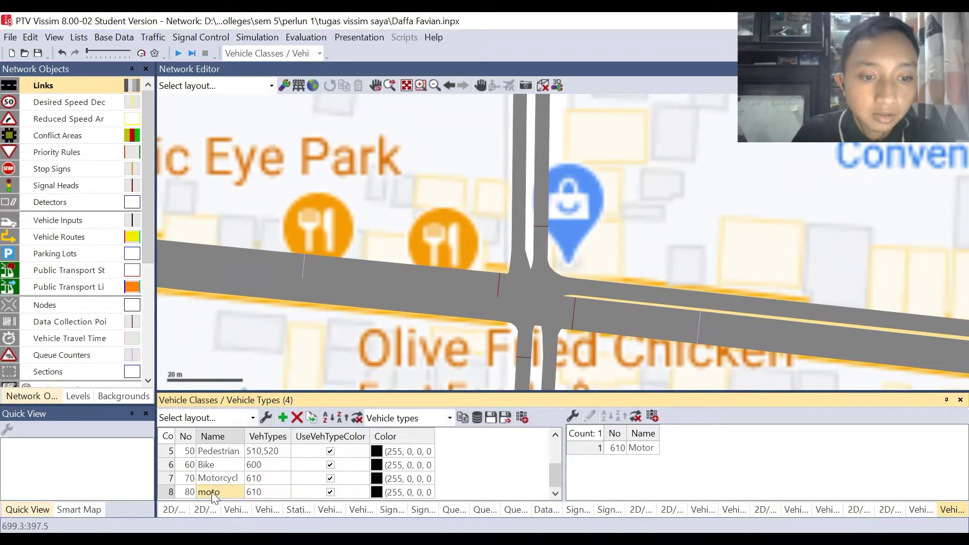
pyautogui.rightClick(211, 491)
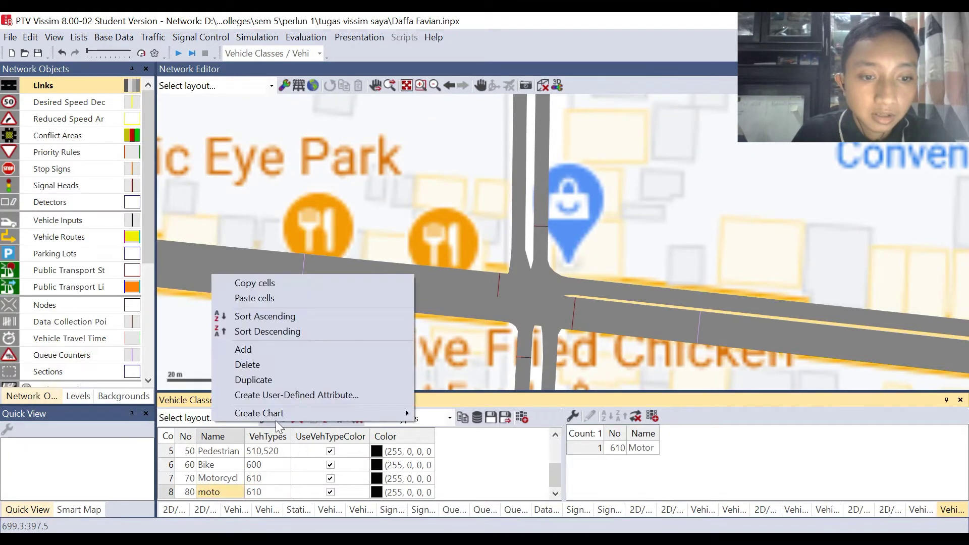
pyautogui.click(265, 364)
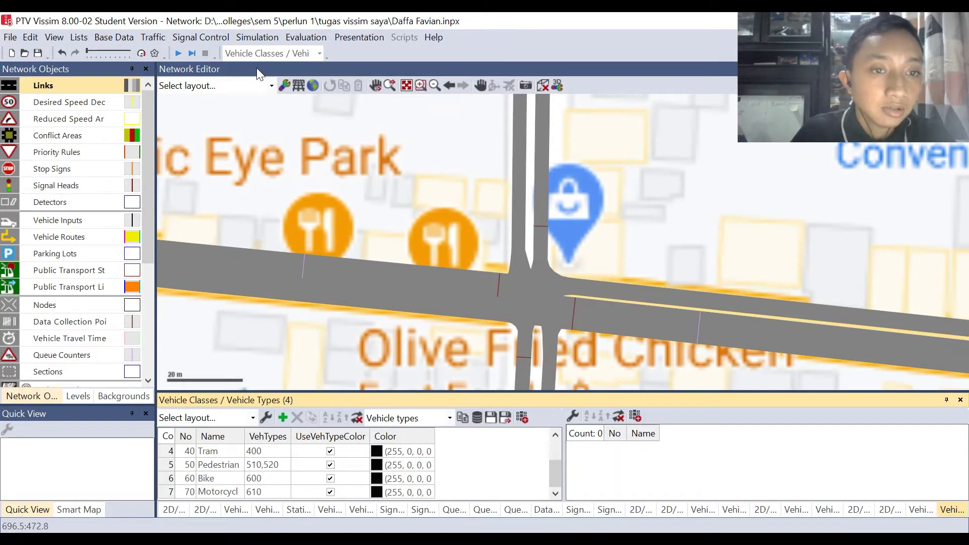
# Activate the Vehicle Routes network object and open its list of static routing decisions
pyautogui.click(323, 275)
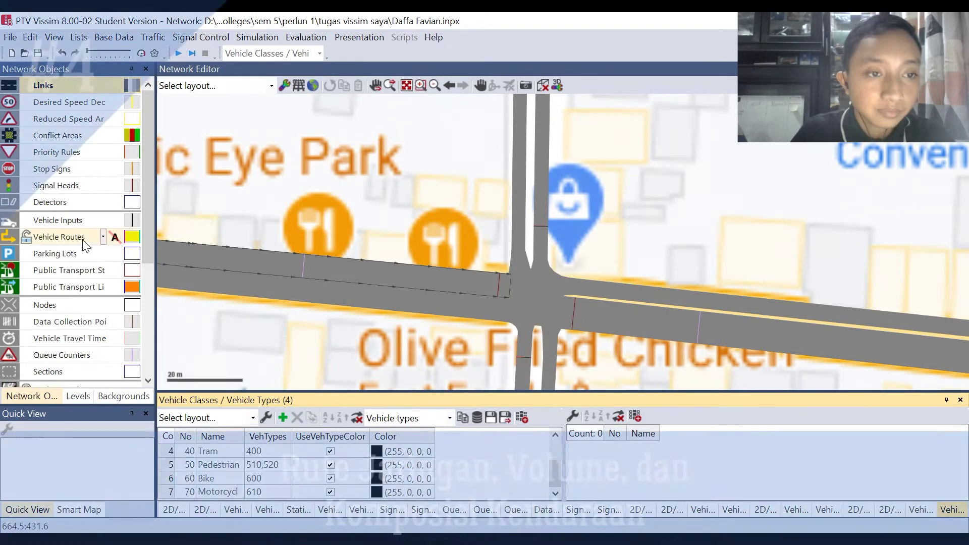
pyautogui.click(67, 240)
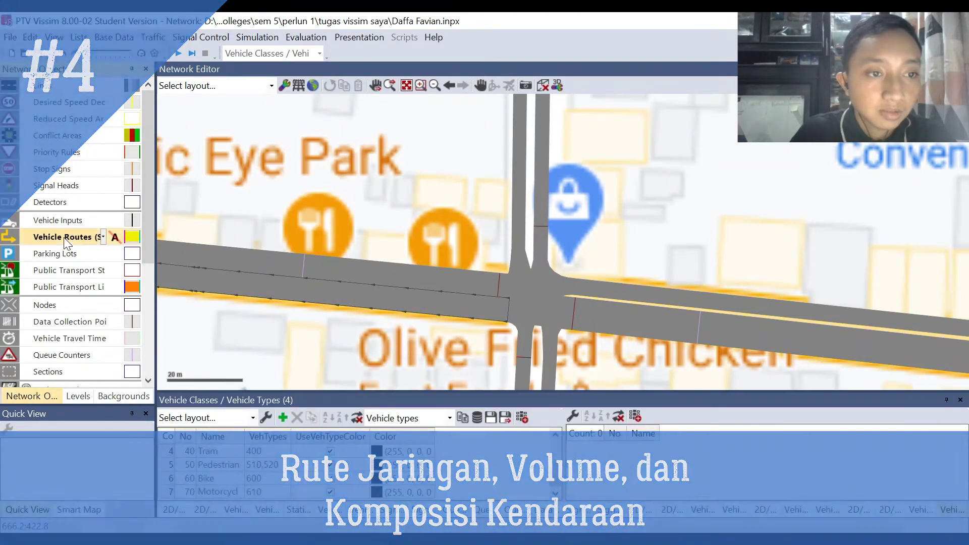
pyautogui.rightClick(66, 239)
pyautogui.moveTo(81, 250)
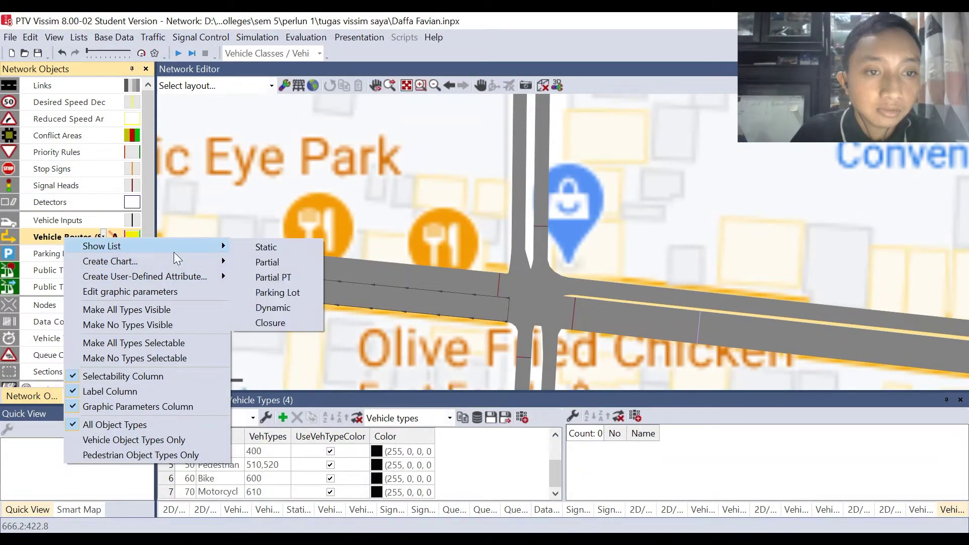
pyautogui.click(249, 247)
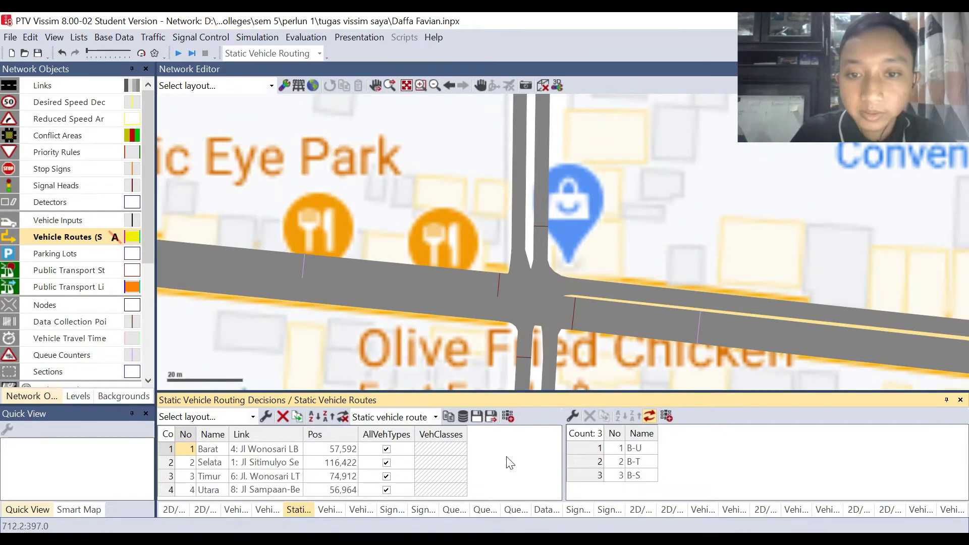
# Place a static vehicle routing decision on the western approach, link 4 (Jl Wonosari LB), at about 217 m
pyautogui.click(353, 216)
pyautogui.scroll(-2, 353, 216)
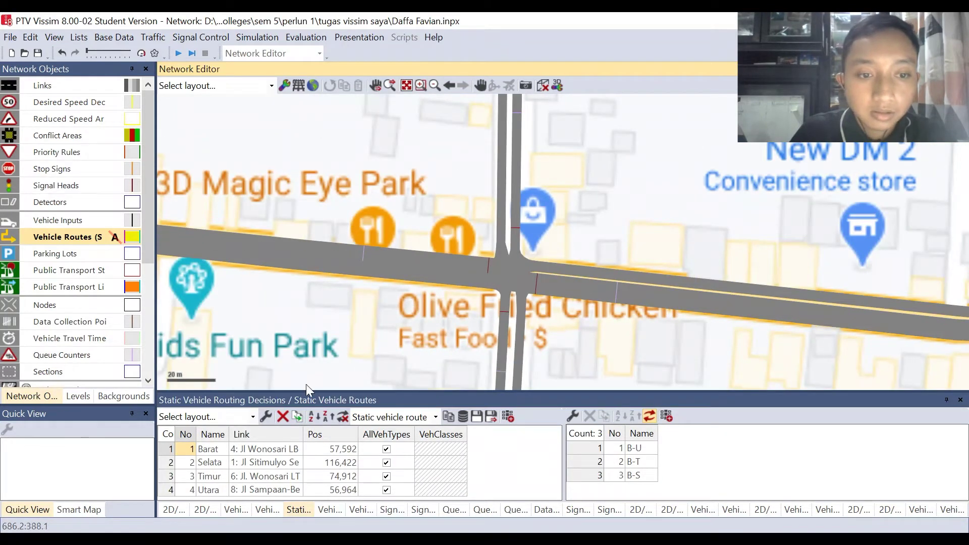
pyautogui.scroll(-3, 354, 338)
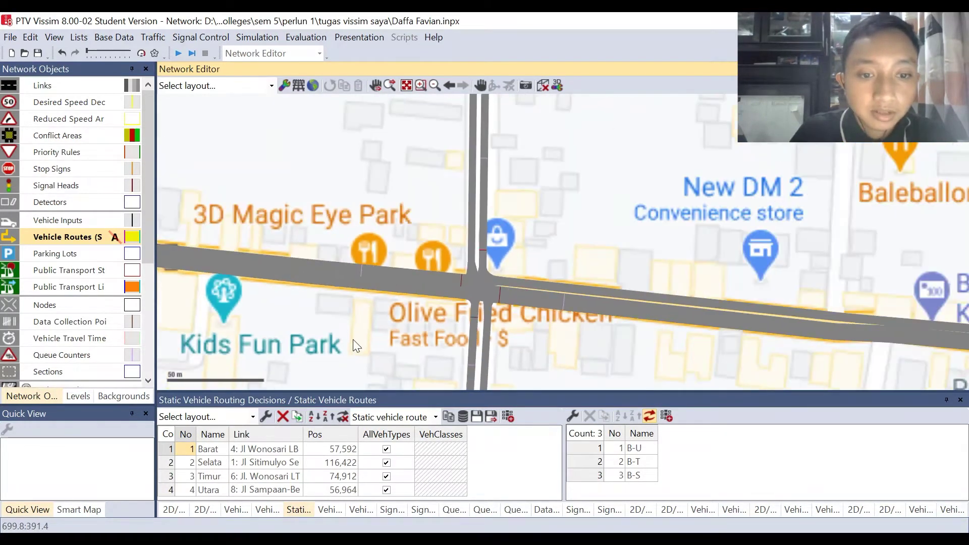
pyautogui.scroll(2, 208, 255)
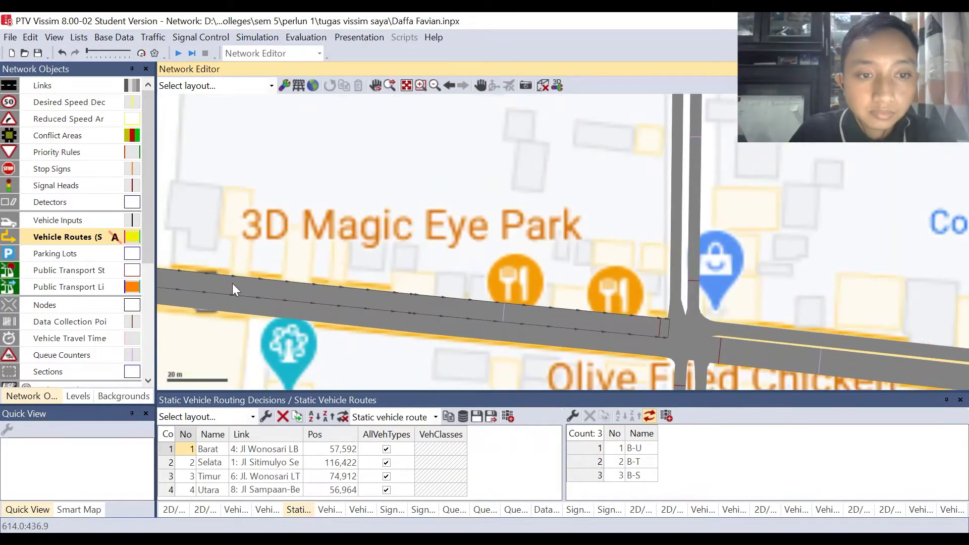
pyautogui.click(232, 284)
pyautogui.scroll(-3, 307, 313)
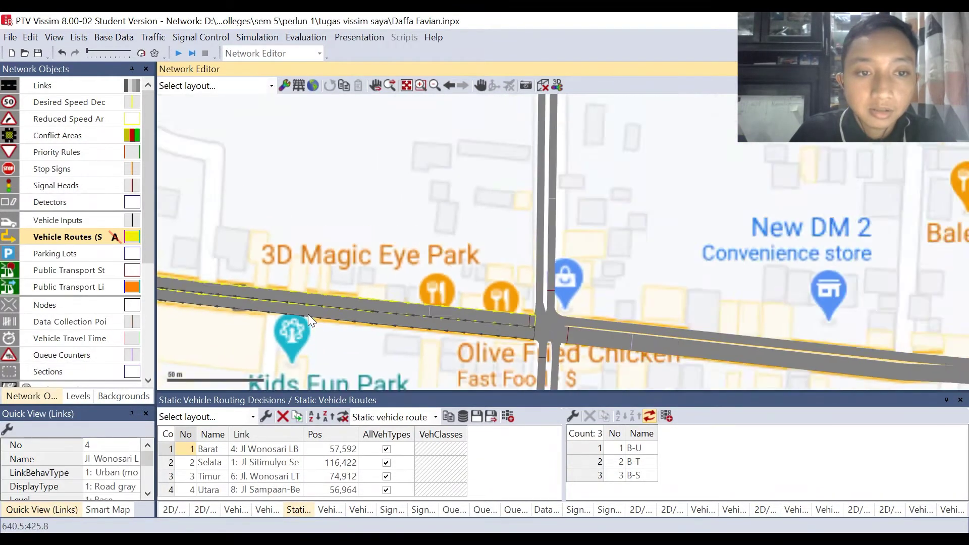
pyautogui.scroll(-1, 268, 284)
pyautogui.scroll(2, 255, 303)
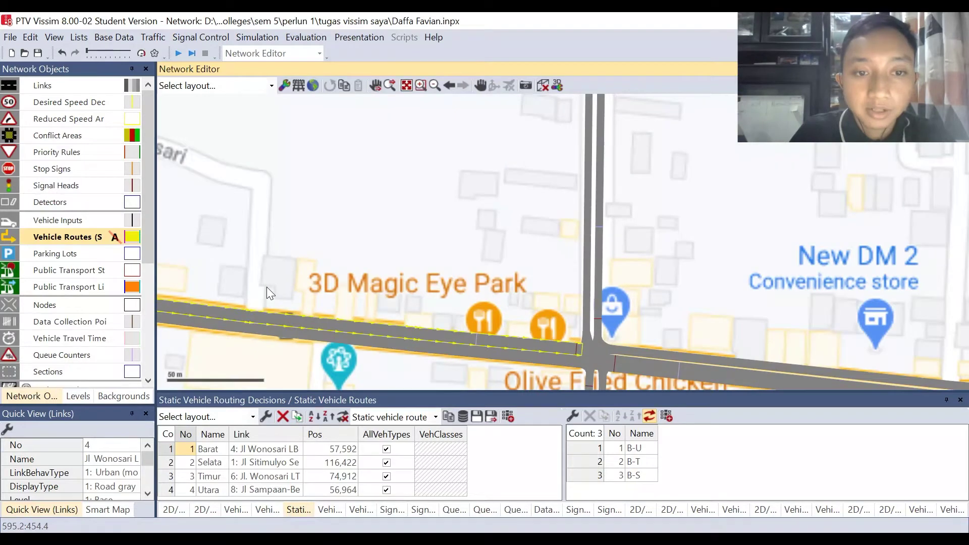
pyautogui.scroll(-1, 266, 287)
pyautogui.scroll(-1, 354, 333)
pyautogui.scroll(2, 508, 342)
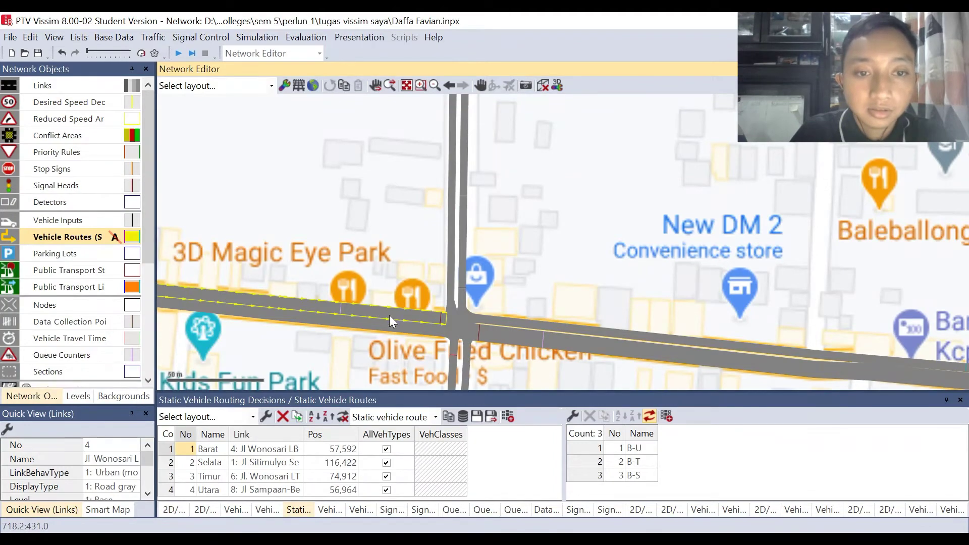
pyautogui.scroll(-2, 309, 298)
pyautogui.scroll(2, 186, 281)
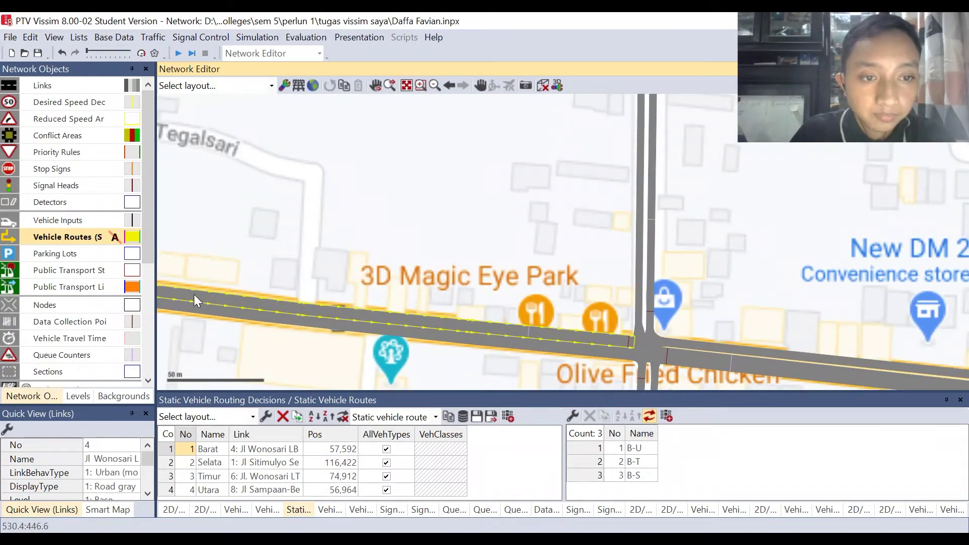
pyautogui.rightClick(194, 294)
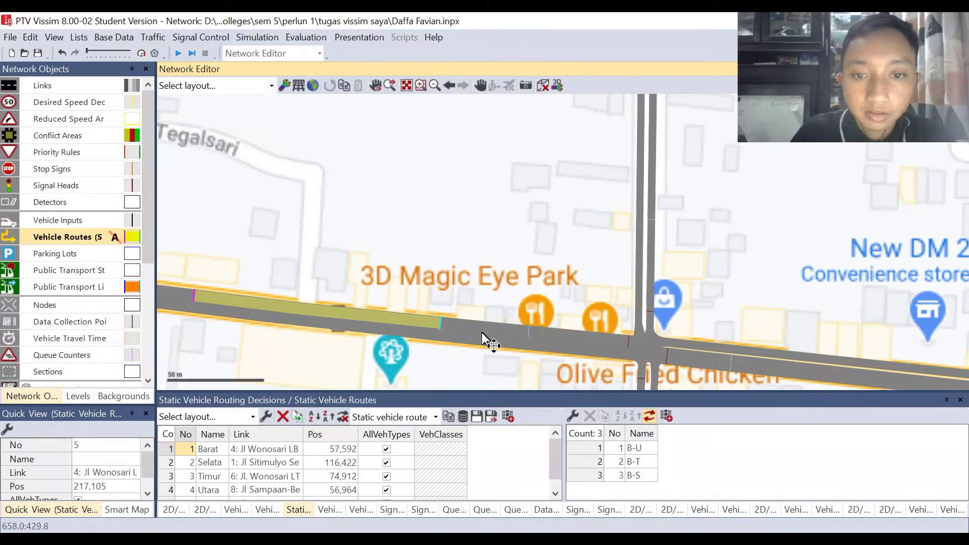
# Draw three static routes from the new decision to northern link 7, eastern link 5 and southern link 2, ending at about 171, 153 and 94 m
pyautogui.scroll(-2, 509, 331)
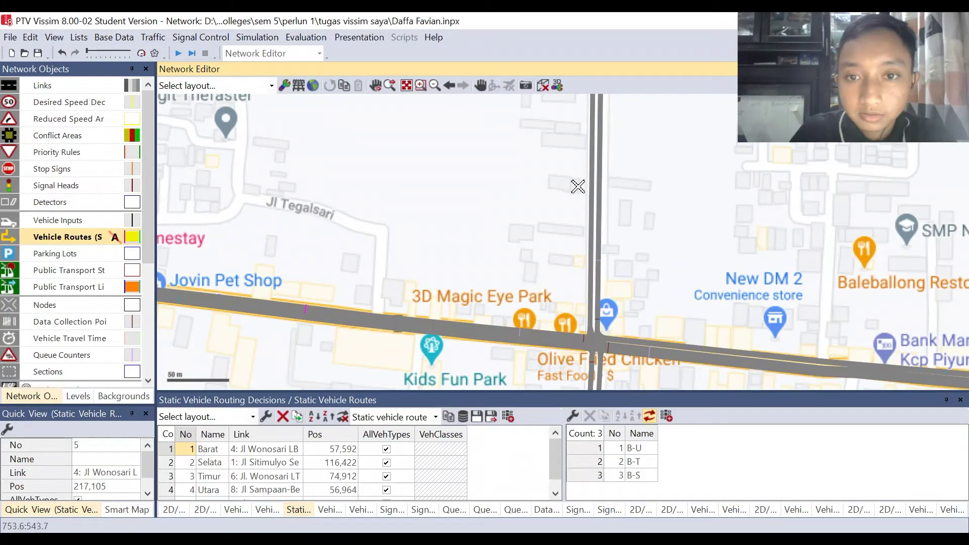
pyautogui.click(593, 120)
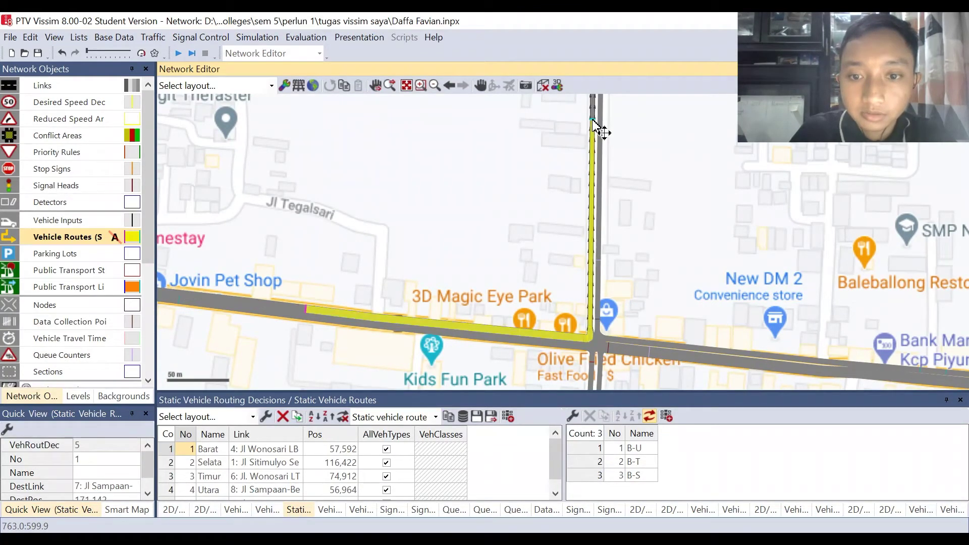
pyautogui.click(793, 360)
pyautogui.scroll(-3, 568, 258)
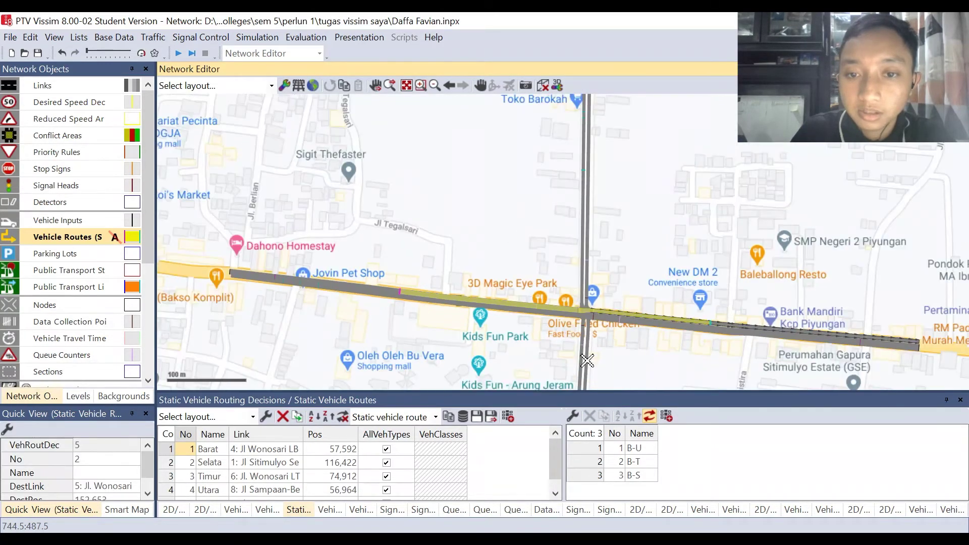
pyautogui.scroll(2, 591, 374)
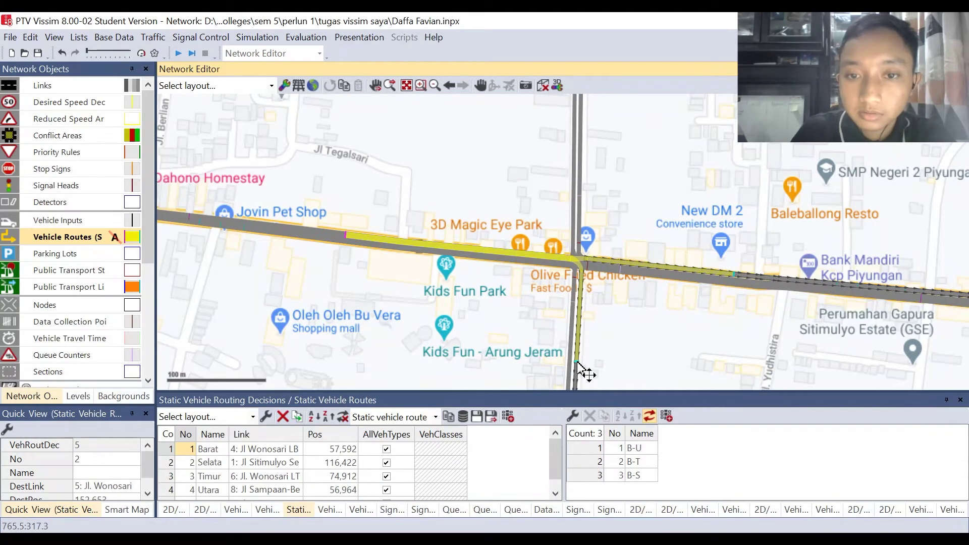
pyautogui.click(578, 364)
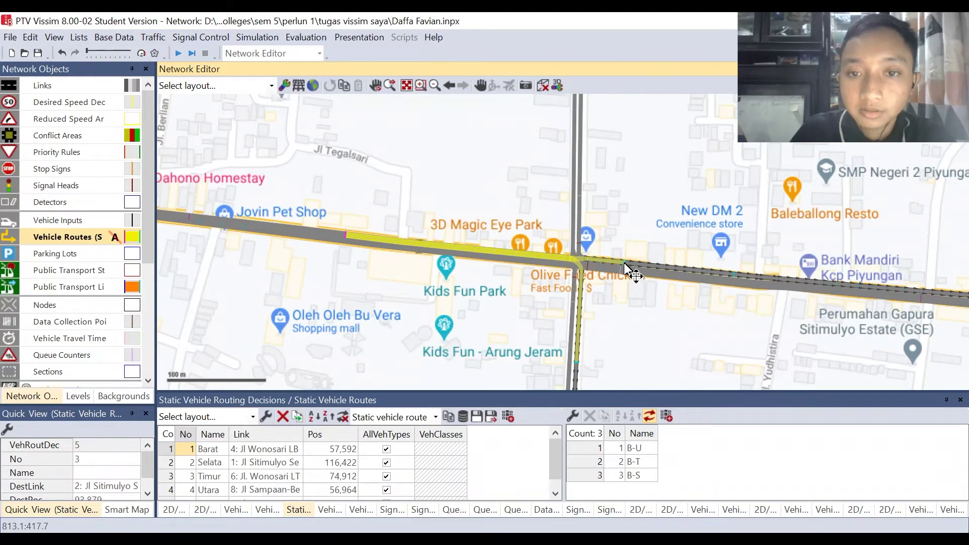
# Select the new unnamed western routing decision and name its northbound route B-U
pyautogui.scroll(2, 602, 266)
pyautogui.scroll(1, 609, 274)
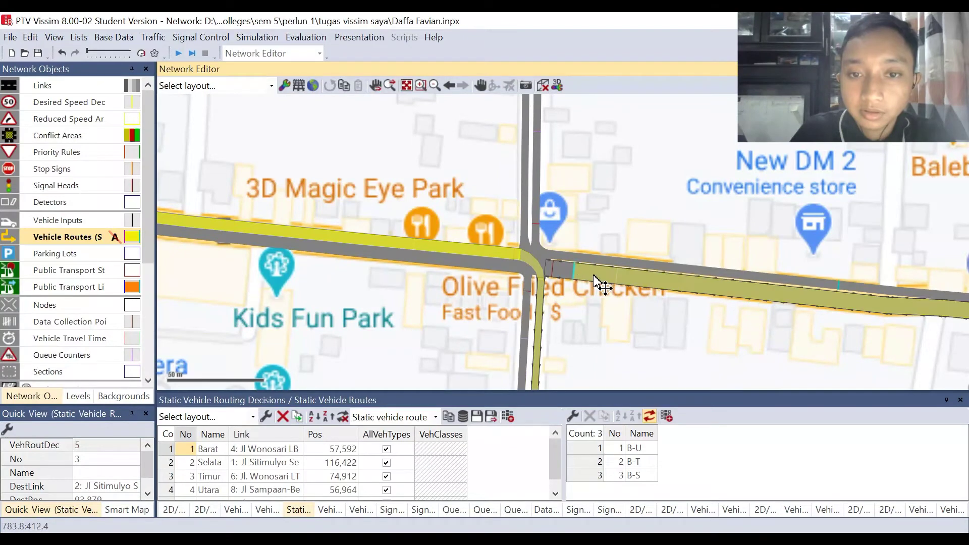
pyautogui.scroll(-1, 243, 465)
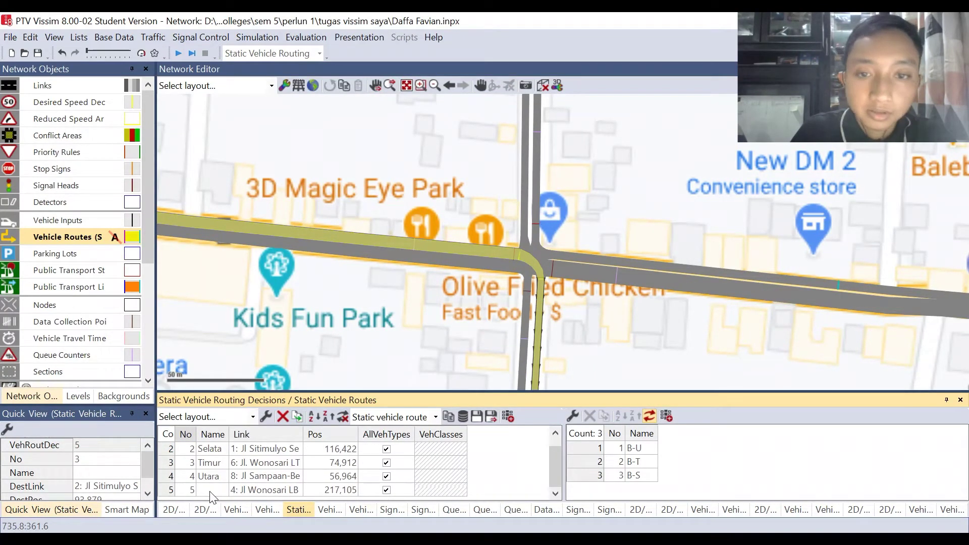
pyautogui.click(171, 492)
pyautogui.click(642, 448)
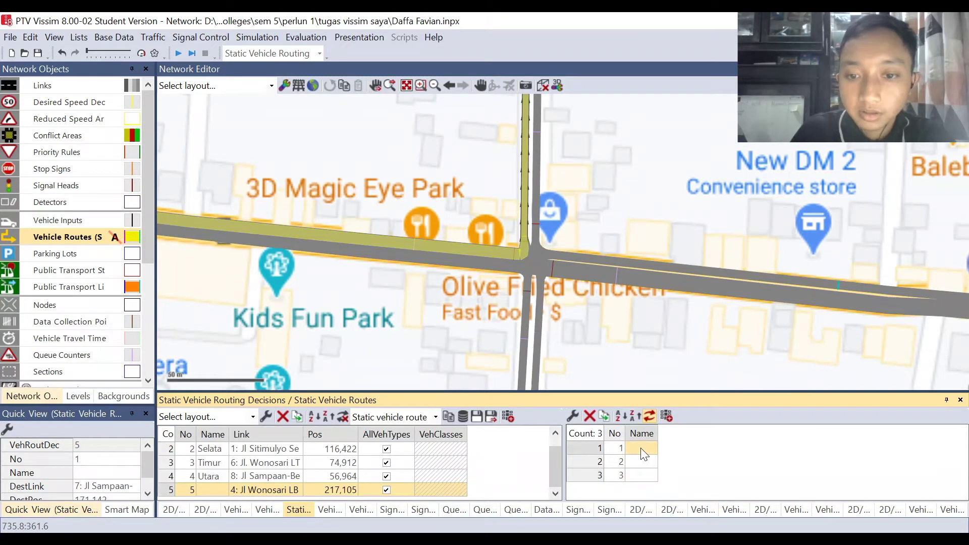
pyautogui.write('B-U')
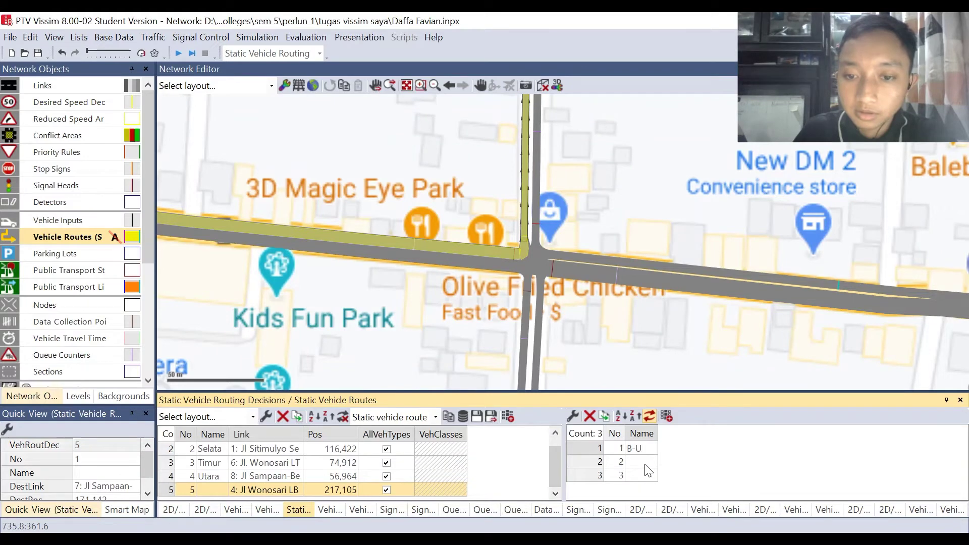
# Name the unnamed western decision's eastbound route B-T and its southbound route B-S
pyautogui.click(645, 463)
pyautogui.write('B-T')
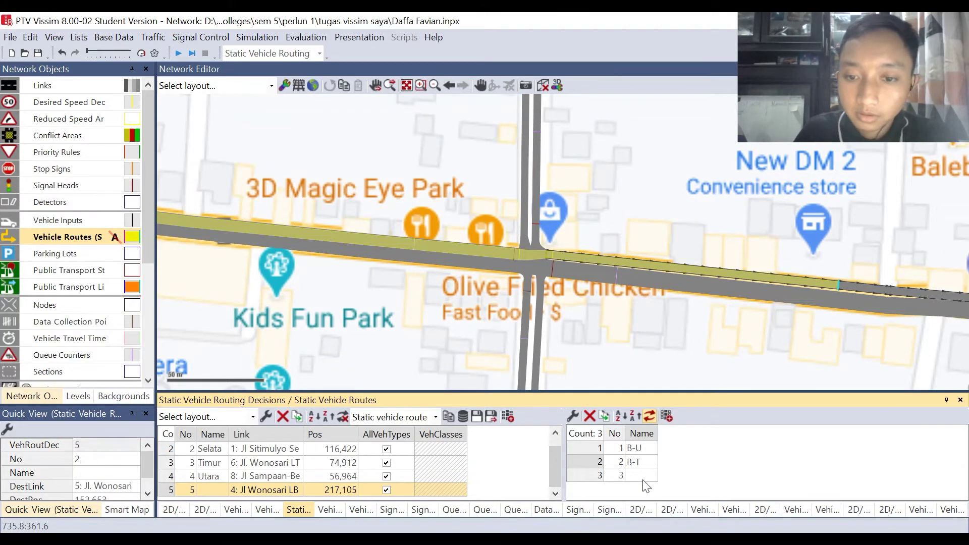
pyautogui.click(645, 477)
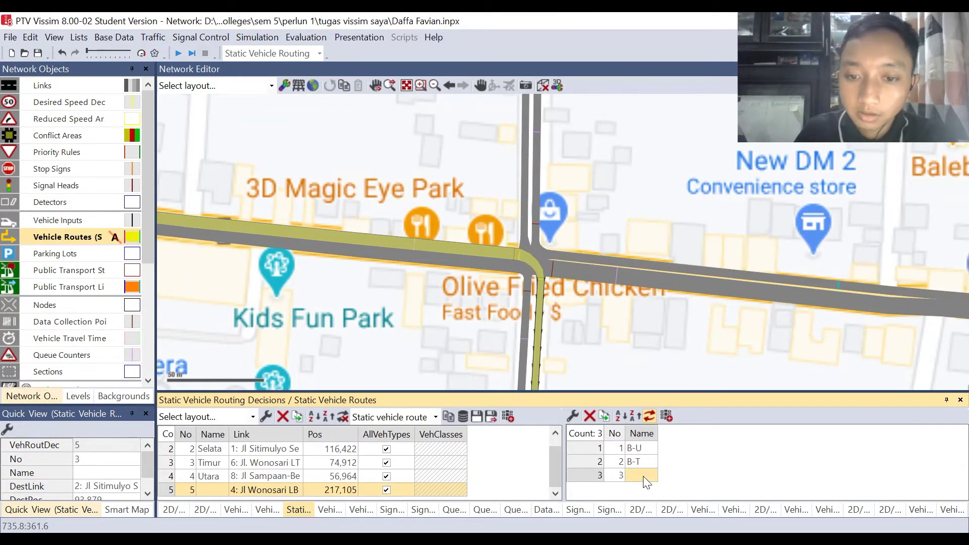
pyautogui.write('B')
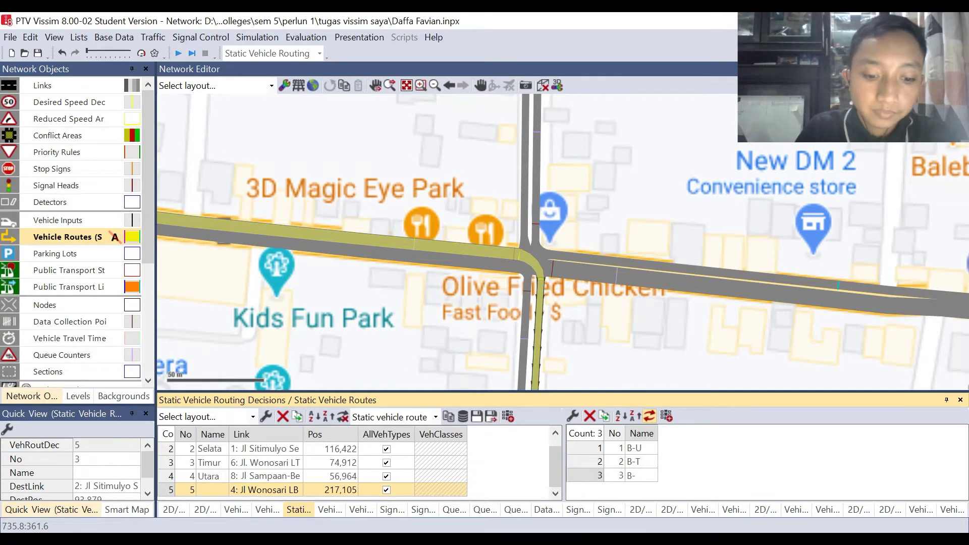
pyautogui.write('-S')
pyautogui.press('Return')
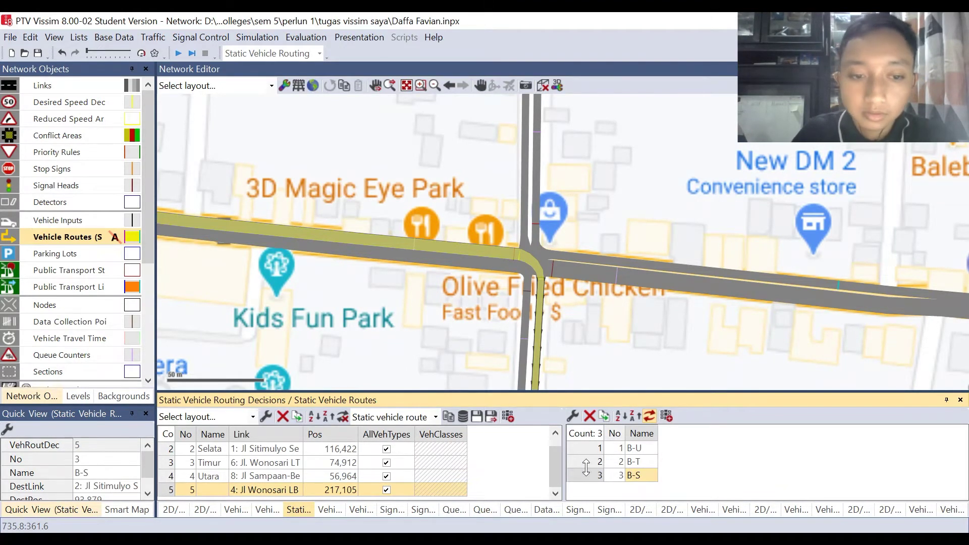
# Delete the unnamed static routing decision on link 4 (Jl Wonosari LB), together with its three routes
pyautogui.rightClick(260, 490)
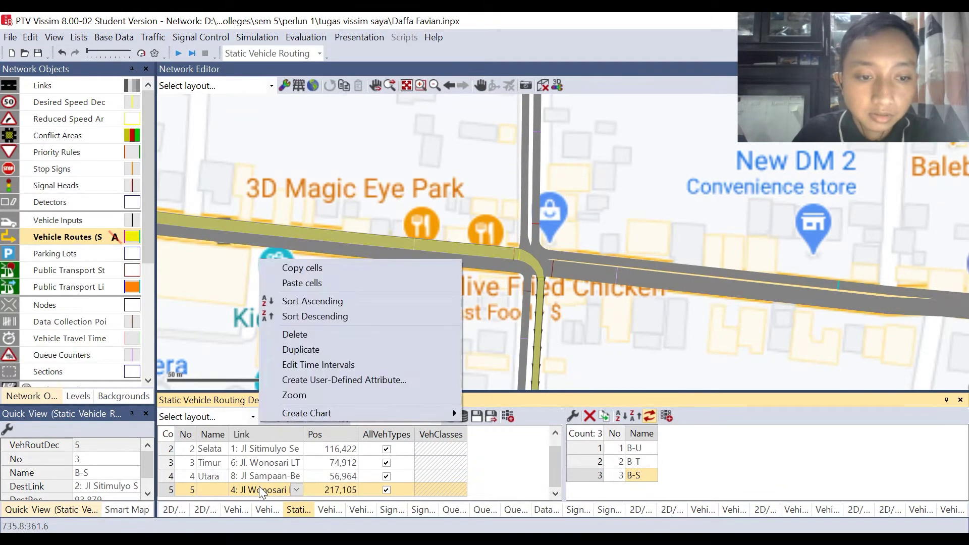
pyautogui.click(292, 335)
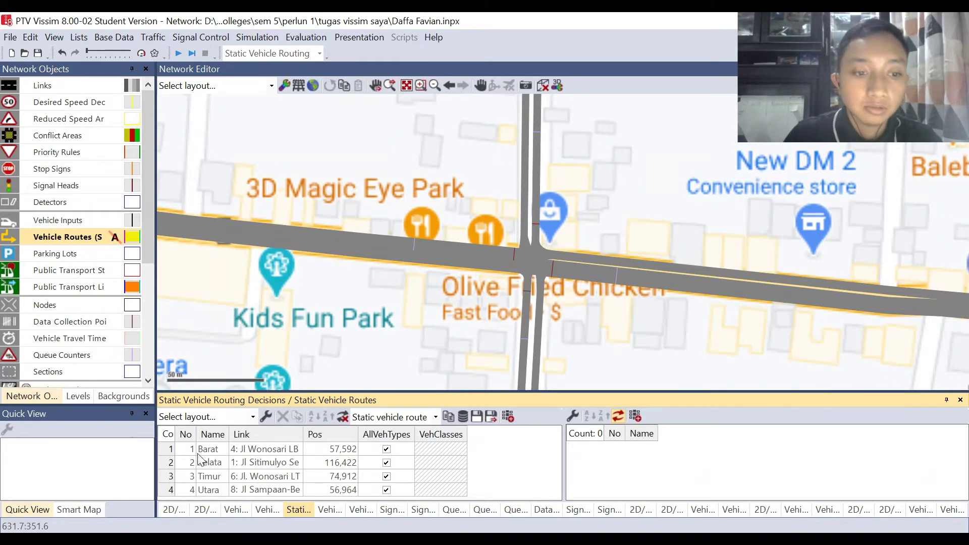
# Switch to 7. S. KIDSFUN.pdf in Adobe Acrobat Reader and examine the peak-hour traffic flow diagram in Gambar 4. 515 on page 7
pyautogui.click(422, 477)
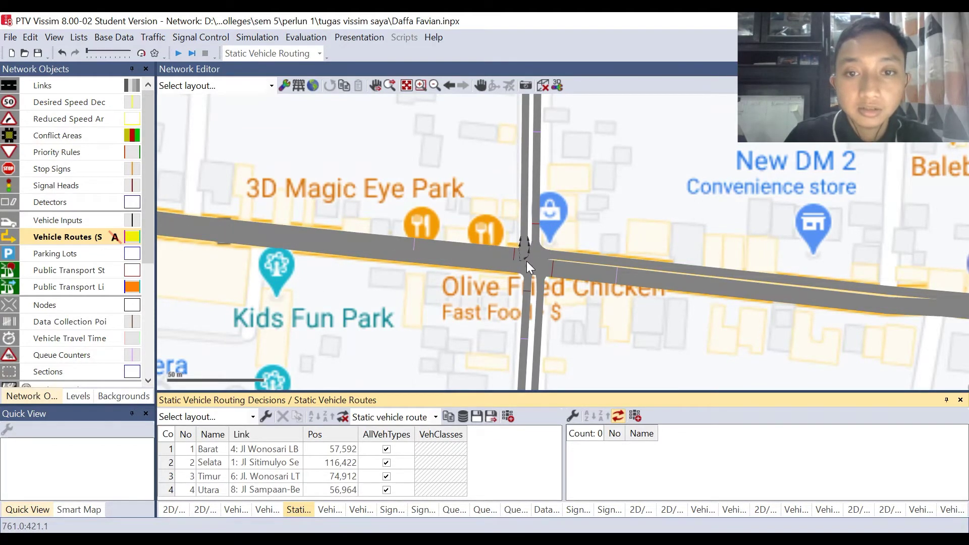
pyautogui.moveTo(341, 531)
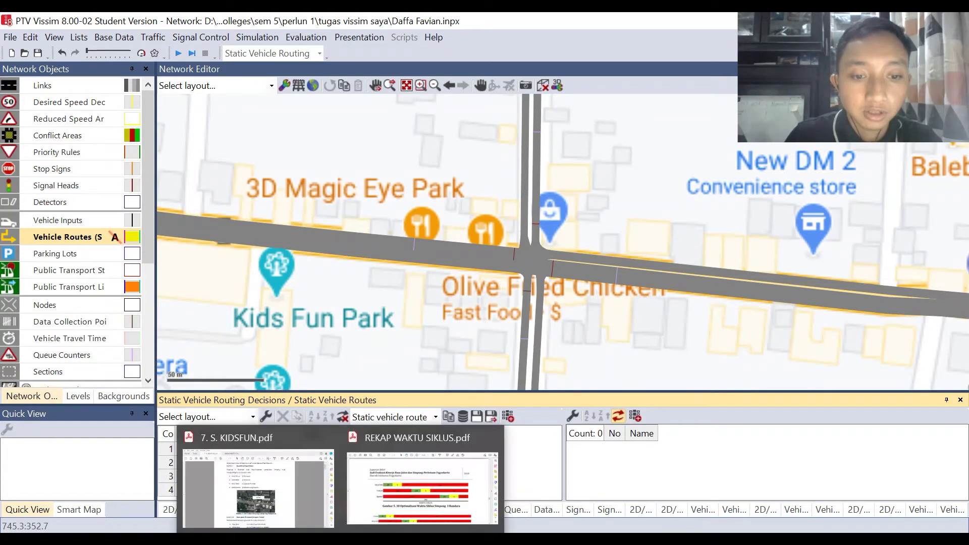
pyautogui.click(316, 506)
pyautogui.scroll(-15, 421, 292)
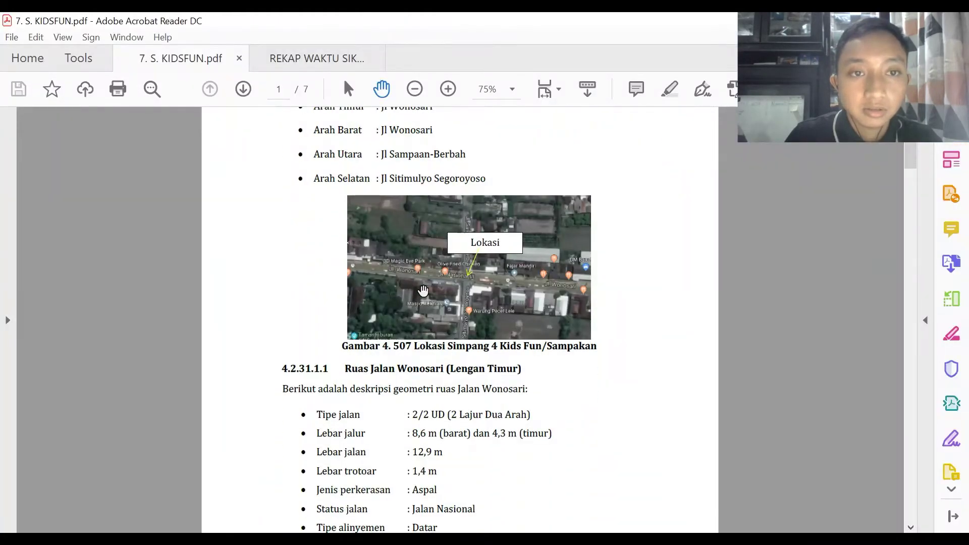
pyautogui.moveTo(907, 206); pyautogui.dragTo(908, 440)
pyautogui.scroll(-18, 631, 280)
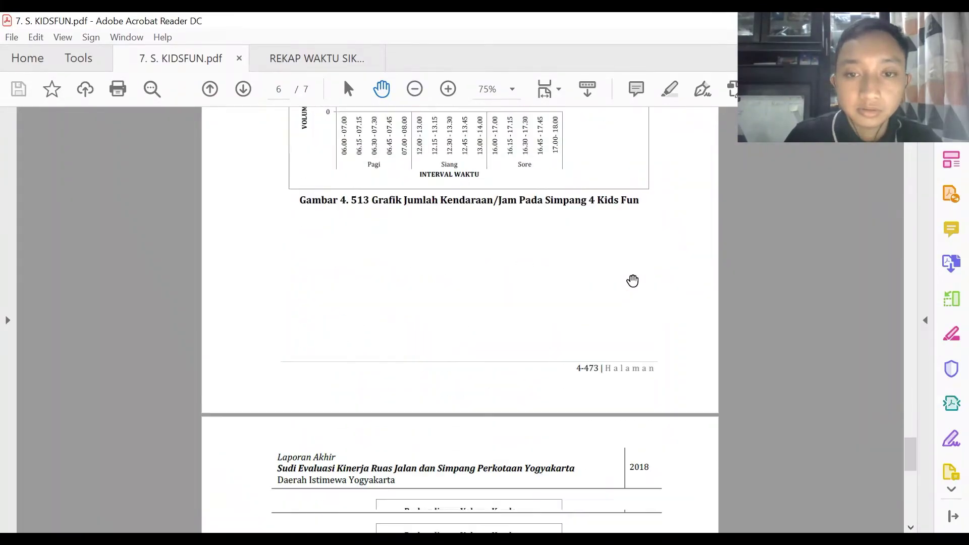
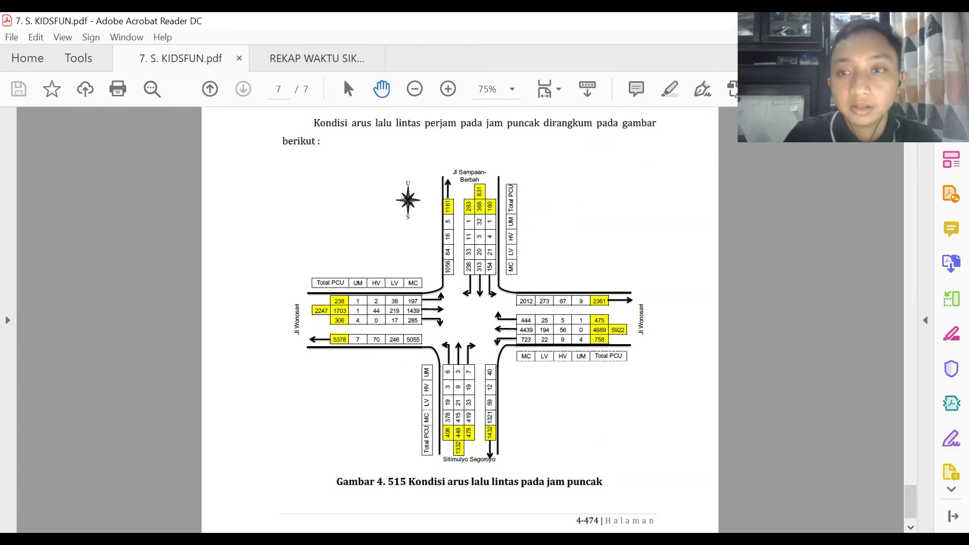
pyautogui.hotkey('alt', 'Tab')
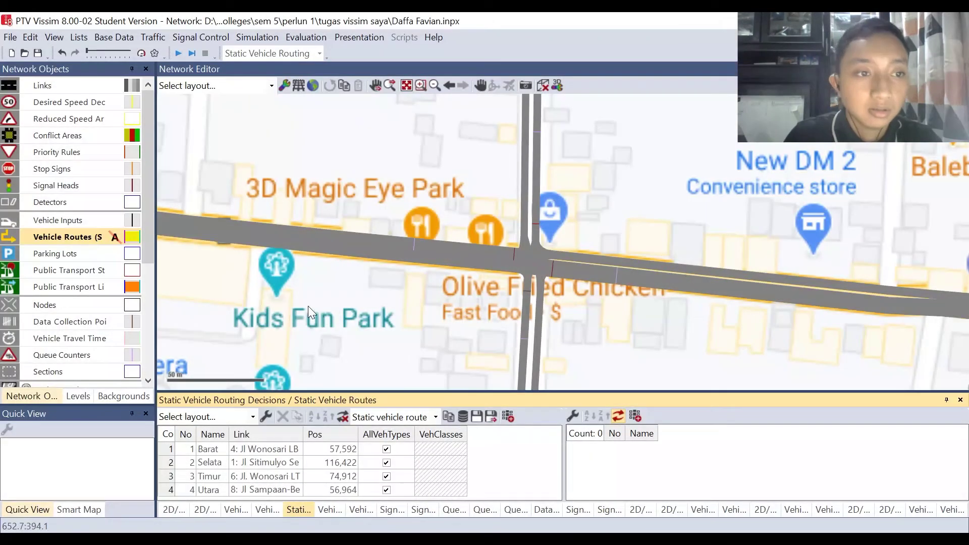
# Open the vehicle inputs list and review the volumes and vehicle compositions assigned to the Selatan and Barat inputs
pyautogui.click(73, 220)
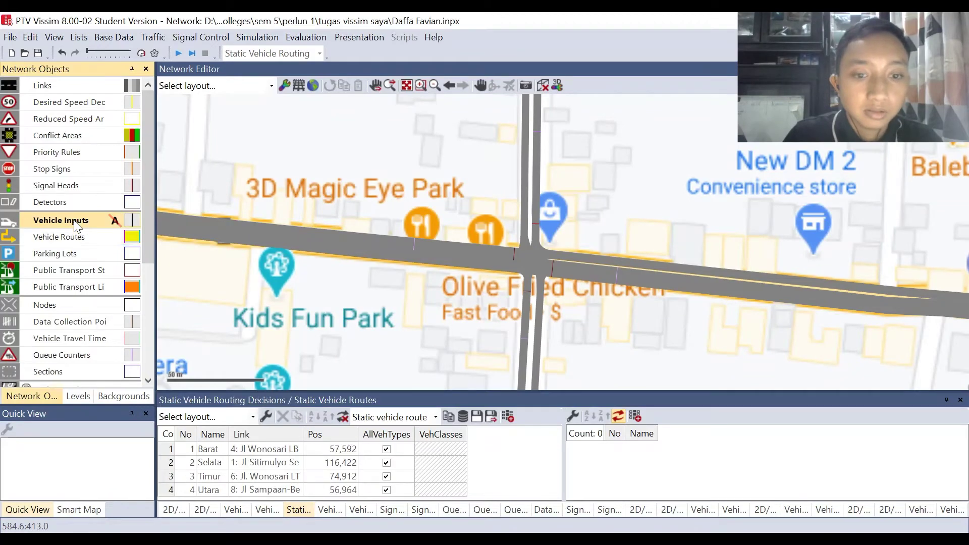
pyautogui.rightClick(76, 225)
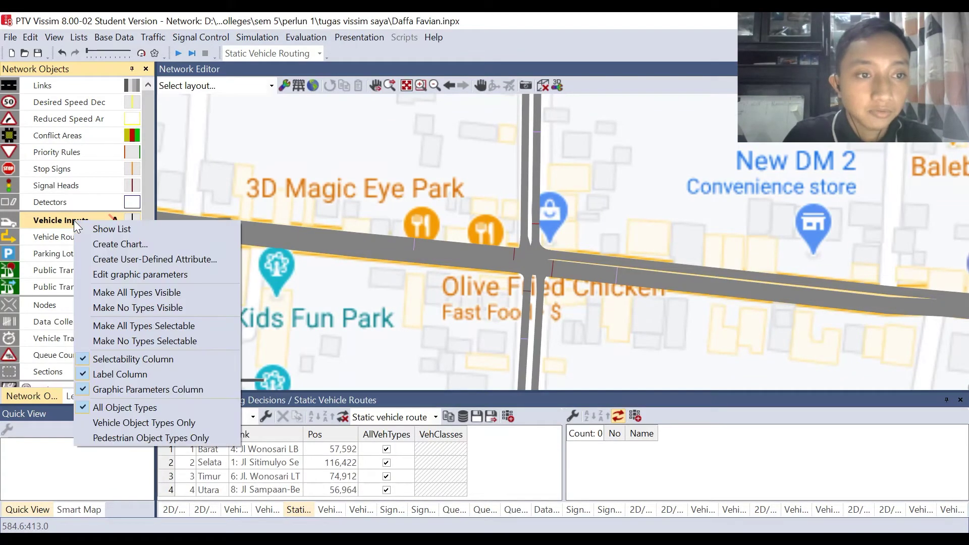
pyautogui.click(104, 230)
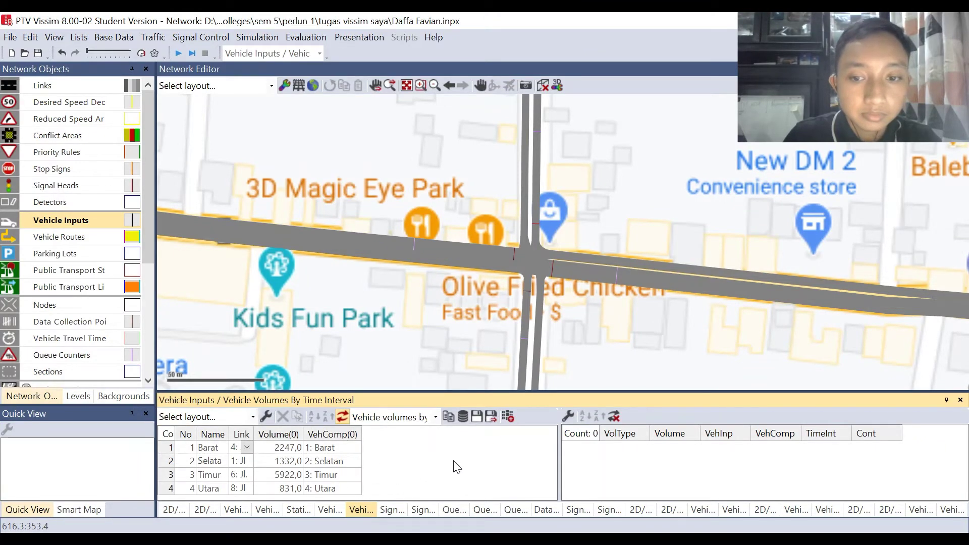
pyautogui.click(306, 463)
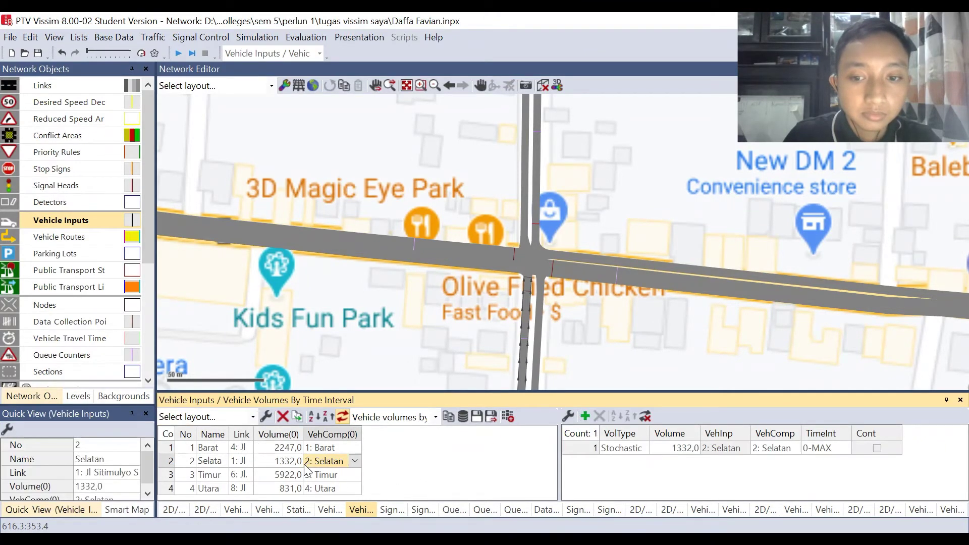
pyautogui.click(205, 448)
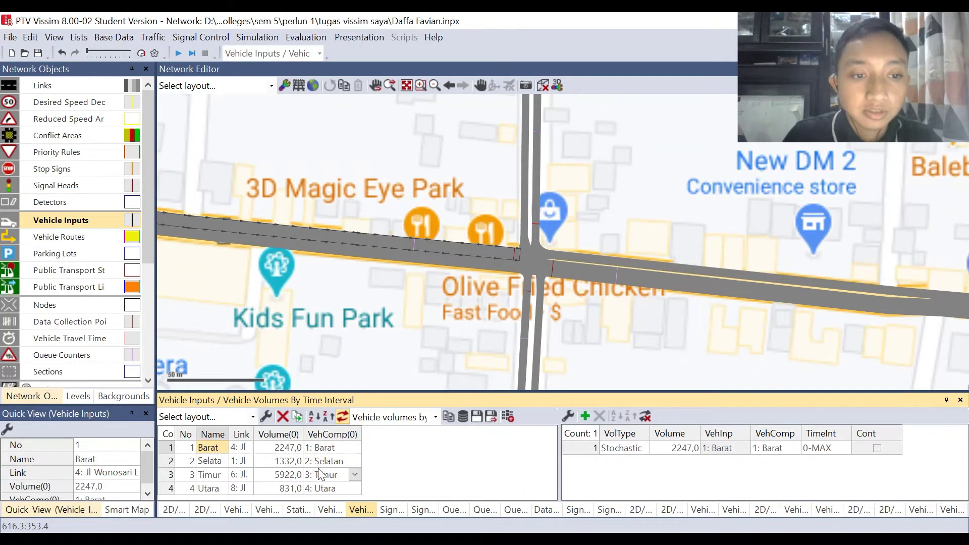
# Open the vehicle compositions list with its relative flows, look through the four approach compositions and select Barat
pyautogui.click(152, 37)
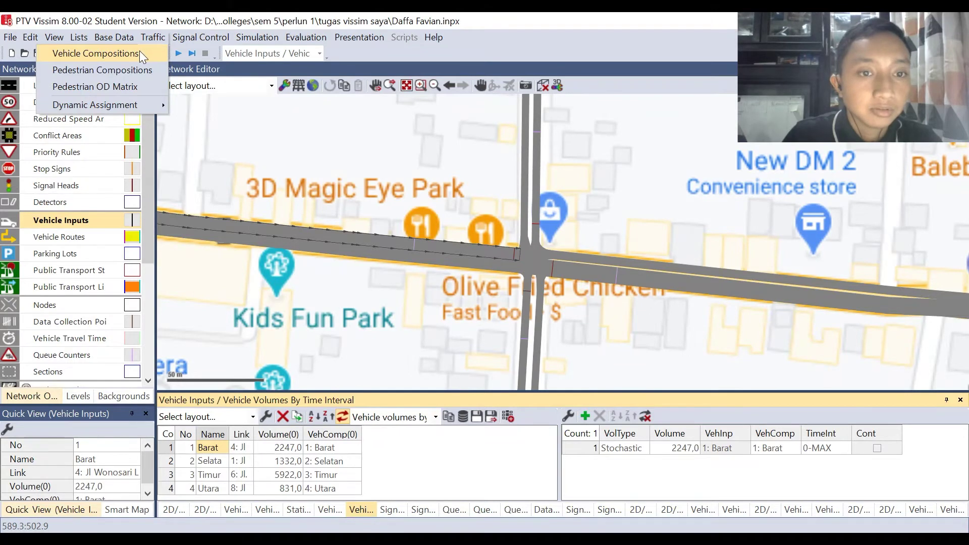
pyautogui.click(140, 51)
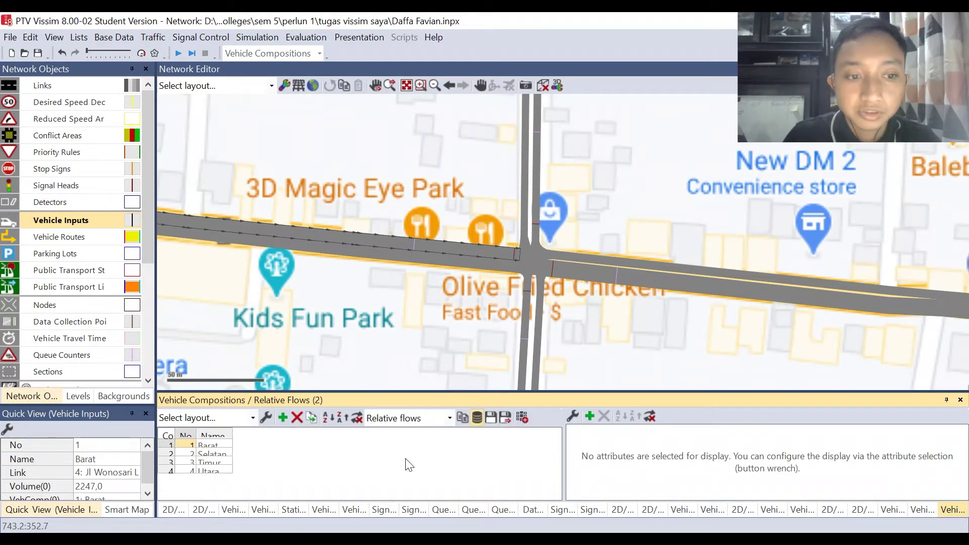
pyautogui.click(204, 455)
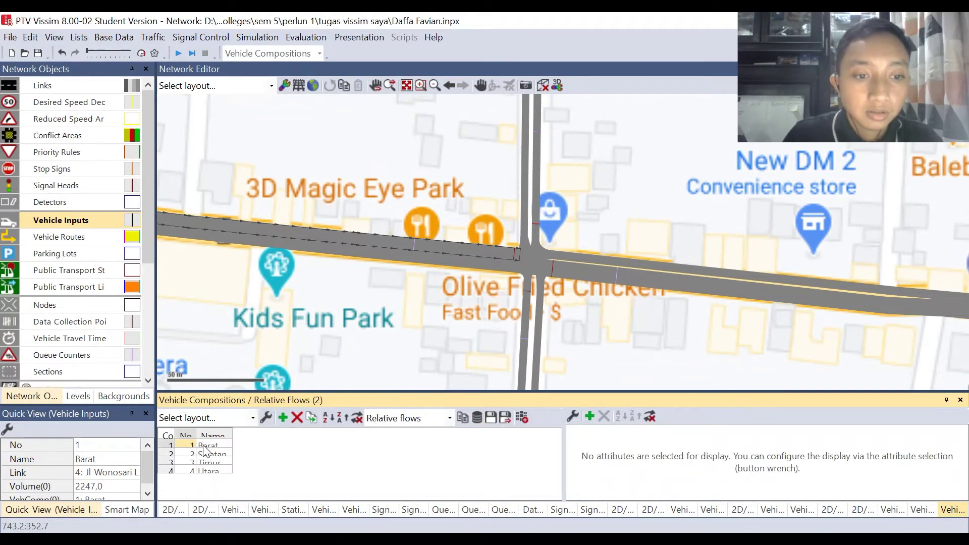
pyautogui.click(204, 446)
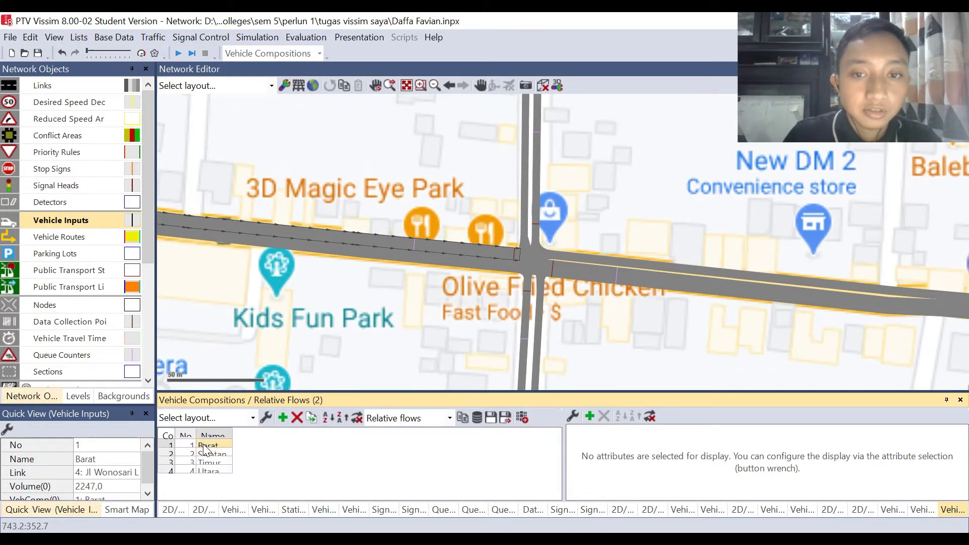
pyautogui.click(204, 454)
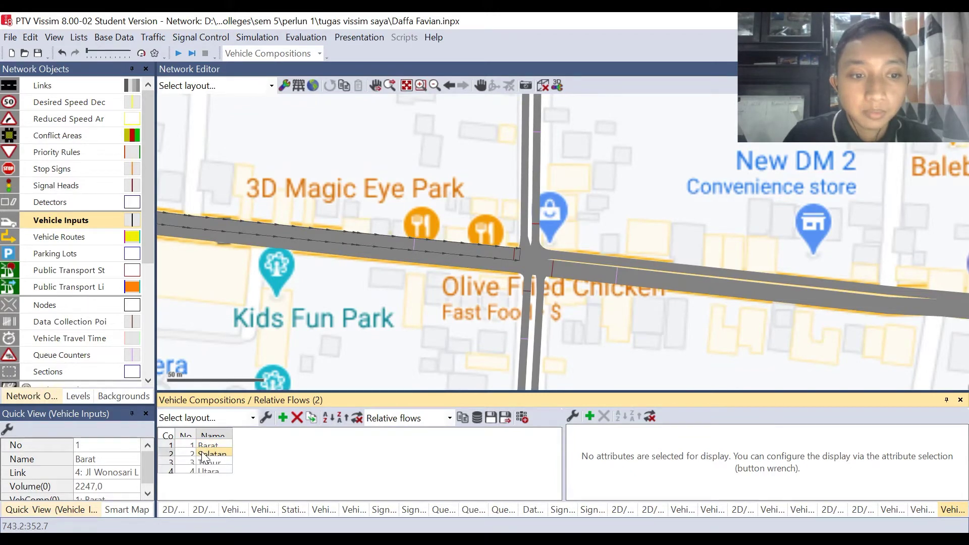
pyautogui.click(203, 463)
pyautogui.click(203, 471)
pyautogui.click(198, 446)
pyautogui.click(195, 446)
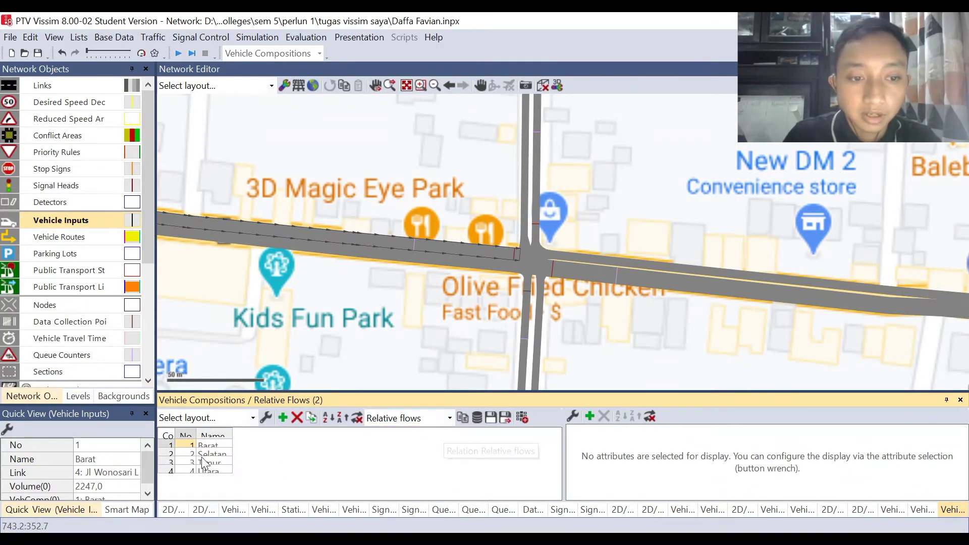
pyautogui.click(205, 447)
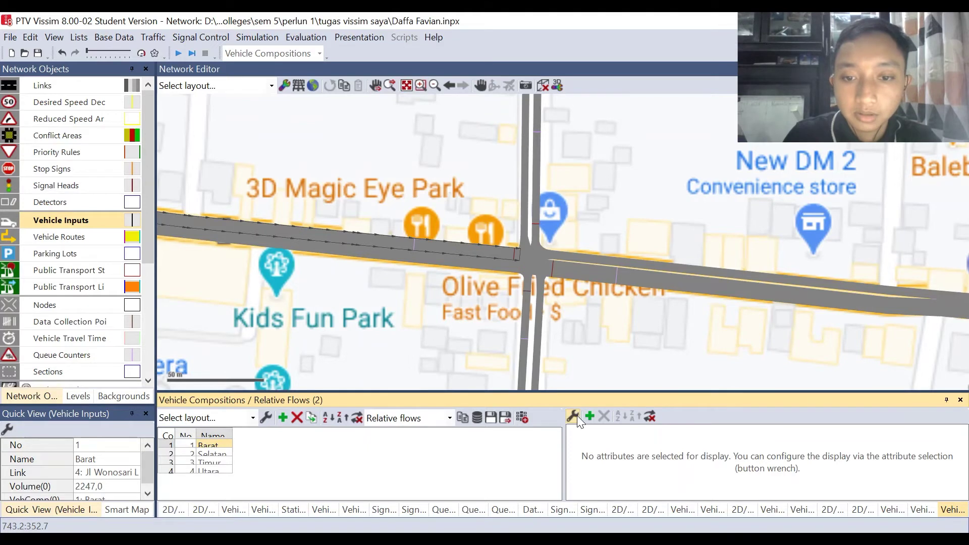
# Add the desired speed distribution, relative flow, vehicle composition and vehicle type attributes to the relative flows list
pyautogui.click(573, 416)
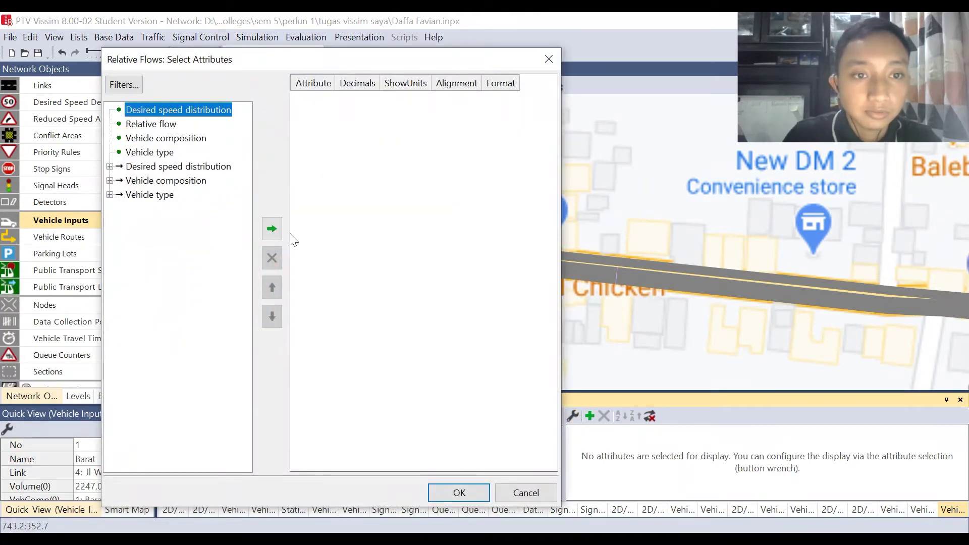
pyautogui.click(272, 229)
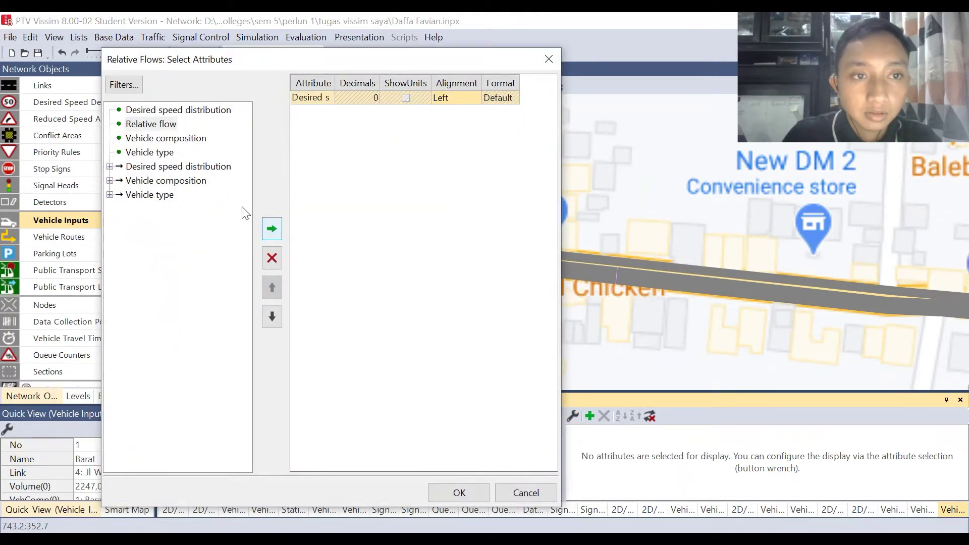
pyautogui.click(272, 228)
pyautogui.click(183, 138)
pyautogui.click(275, 229)
pyautogui.click(170, 152)
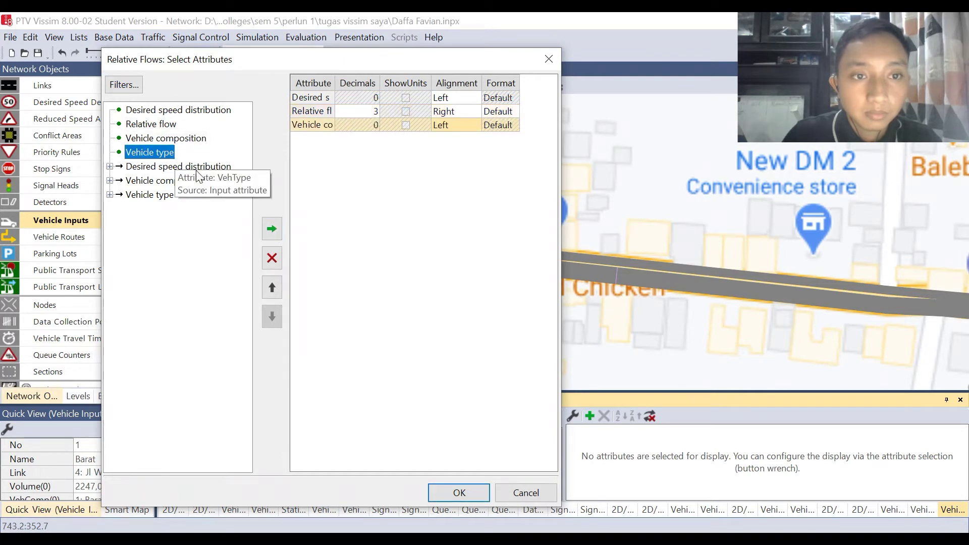
pyautogui.click(271, 229)
pyautogui.click(451, 490)
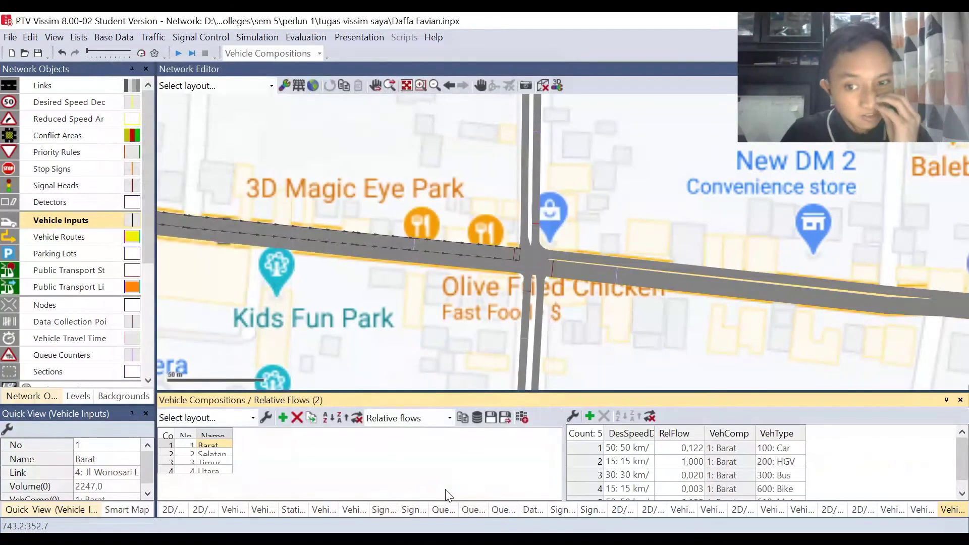
# Check the vehicle type choices for the HGV relative flow of the Barat composition and delete that flow
pyautogui.scroll(-1, 591, 477)
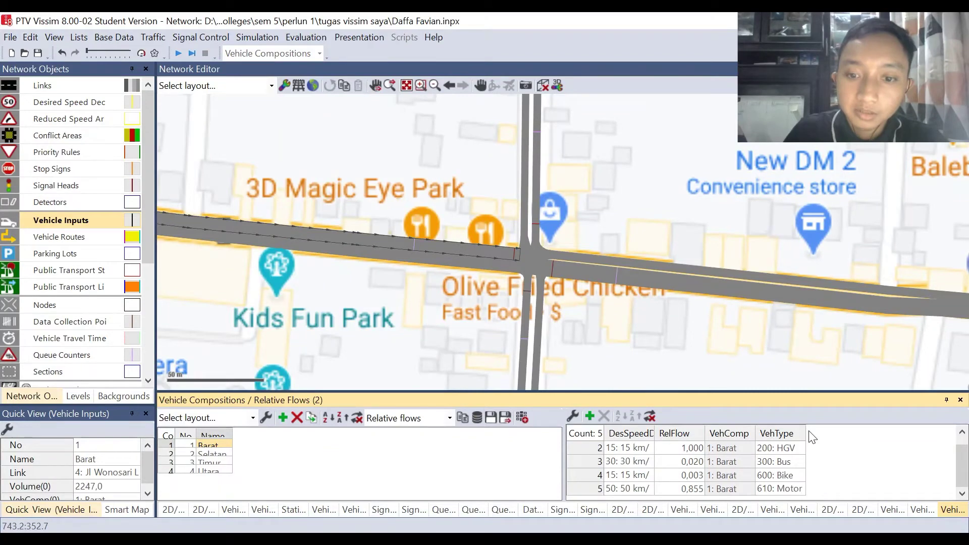
pyautogui.scroll(1, 850, 465)
pyautogui.click(790, 463)
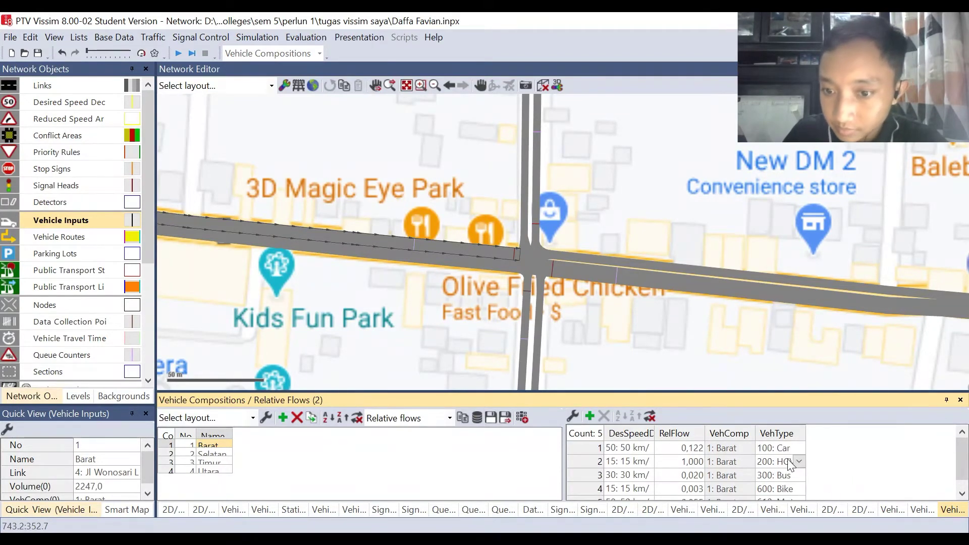
pyautogui.click(802, 463)
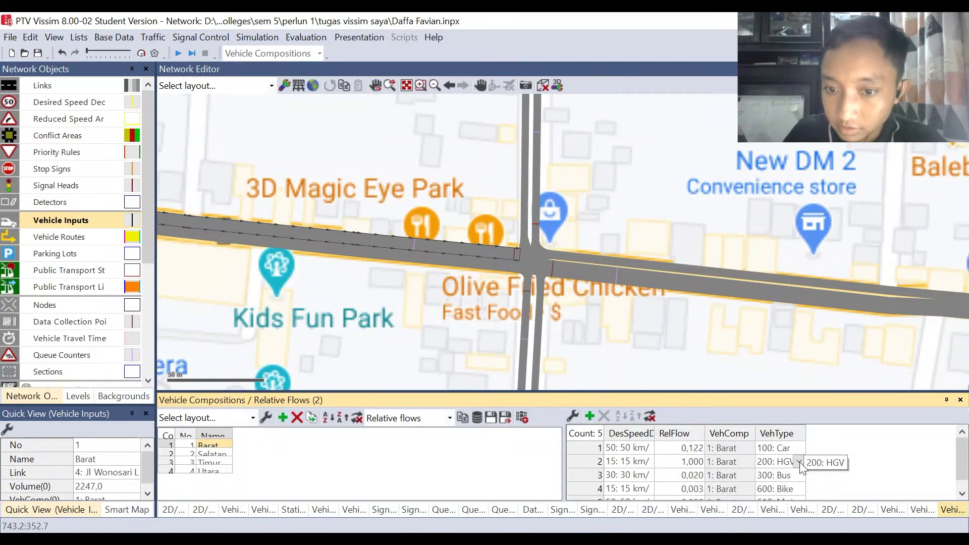
pyautogui.click(800, 462)
pyautogui.click(800, 461)
pyautogui.scroll(-2, 790, 483)
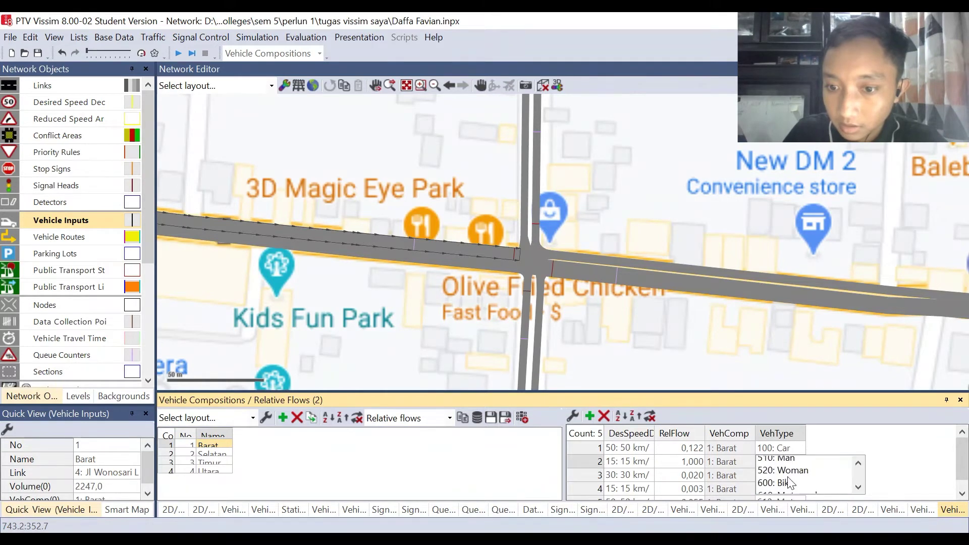
pyautogui.scroll(-1, 790, 484)
pyautogui.scroll(3, 790, 483)
pyautogui.click(790, 483)
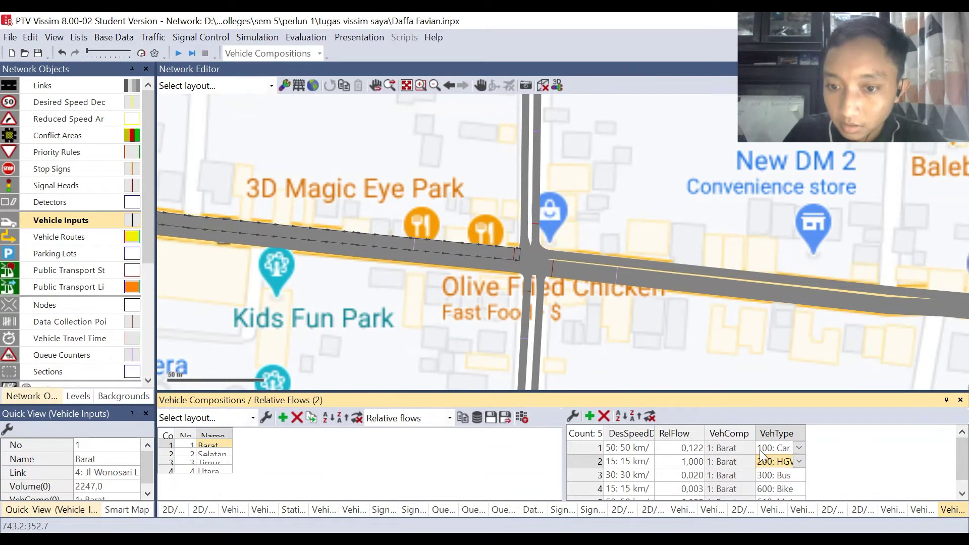
pyautogui.rightClick(594, 460)
pyautogui.click(640, 366)
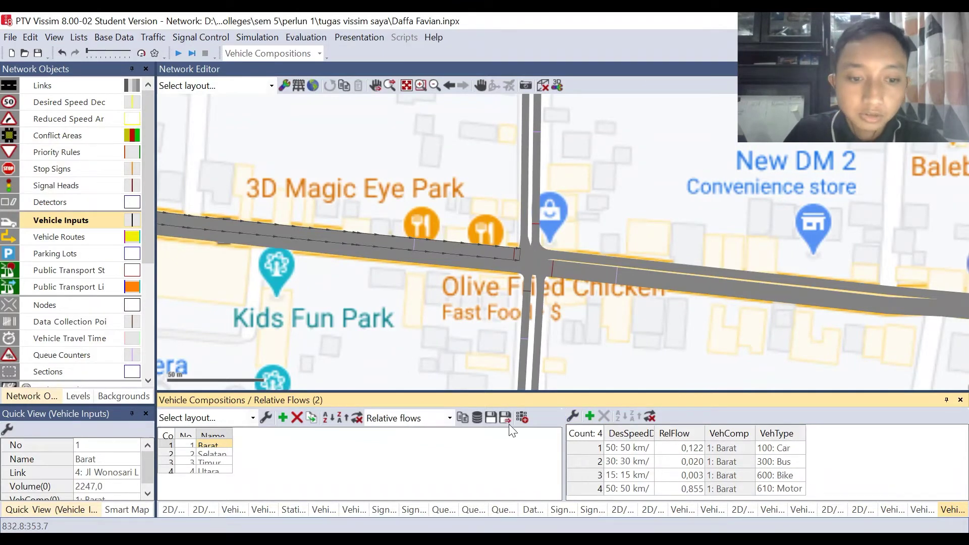
# Examine the western approach's MC, LV, HV and UM counts in the PDF's enlarged peak-hour flow diagram, and return to PTV Vissim
pyautogui.moveTo(341, 539)
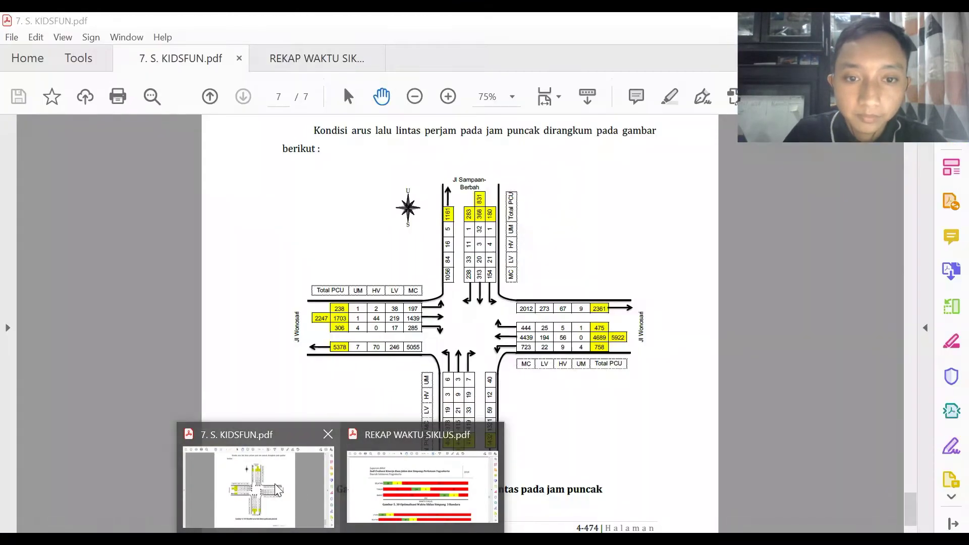
pyautogui.click(274, 484)
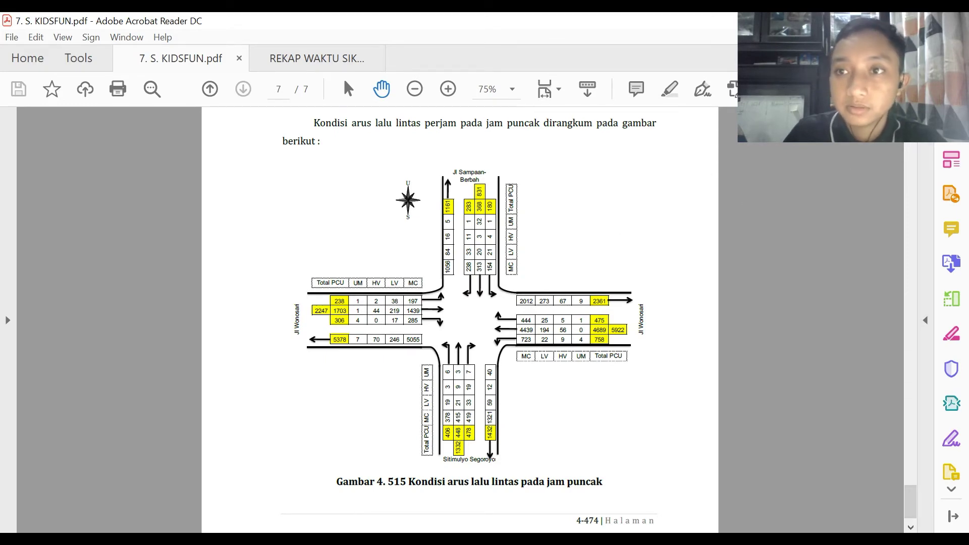
pyautogui.hotkey('alt', 'Tab')
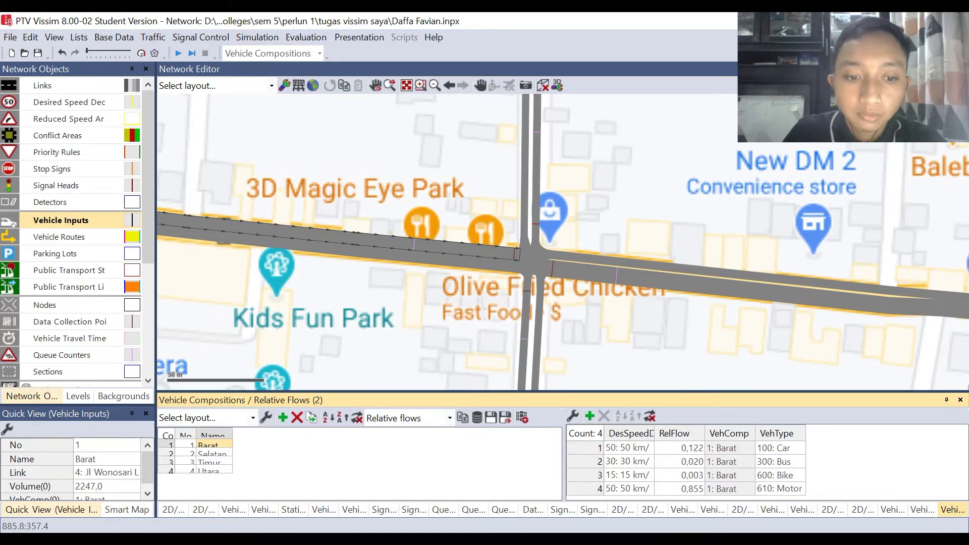
pyautogui.click(326, 503)
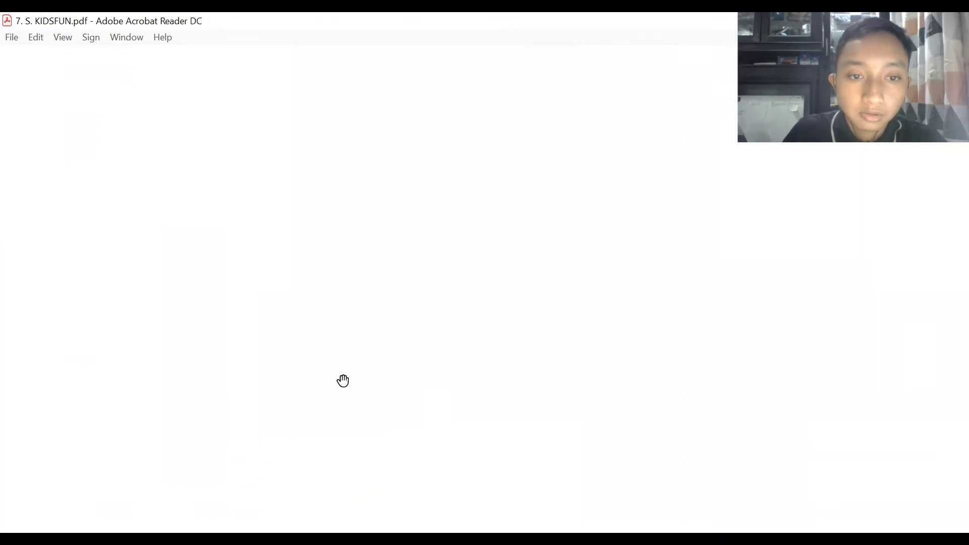
pyautogui.scroll(2, 342, 305)
pyautogui.scroll(-2, 341, 309)
pyautogui.keyDown('ctrl'); pyautogui.scroll(5, 348, 309); pyautogui.keyUp('ctrl')
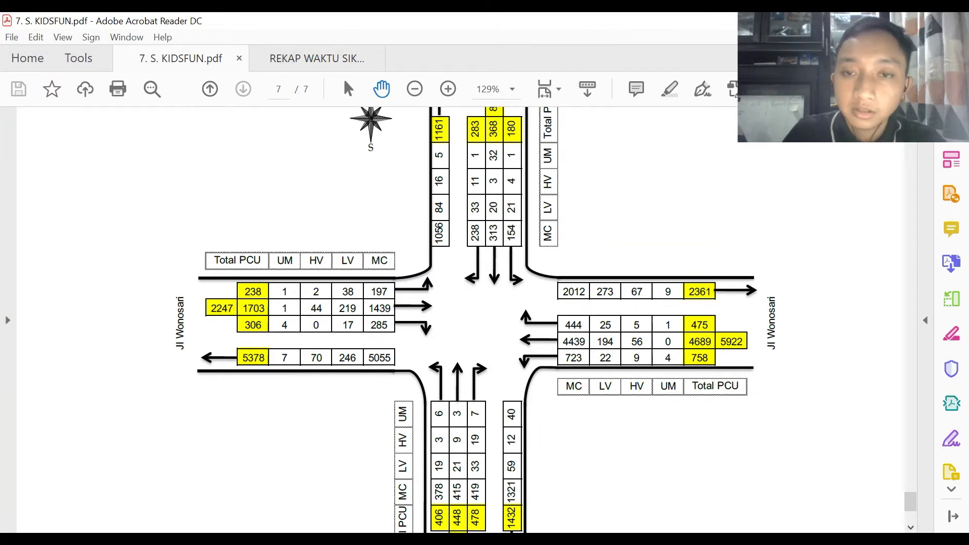
pyautogui.hotkey('alt', 'Tab')
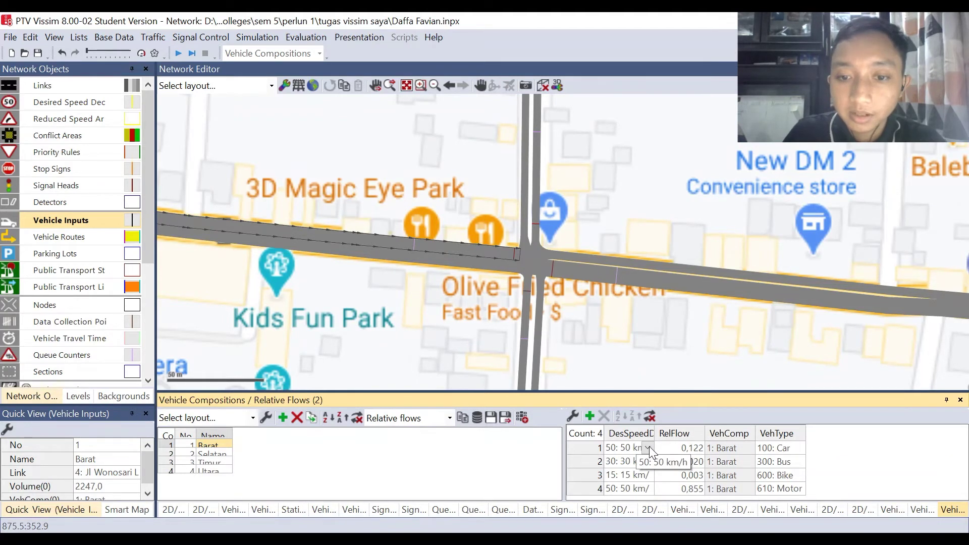
# Check the desired speed distributions of the Barat composition's relative flows, then view the relative flows of the Selatan and Utara compositions
pyautogui.click(649, 448)
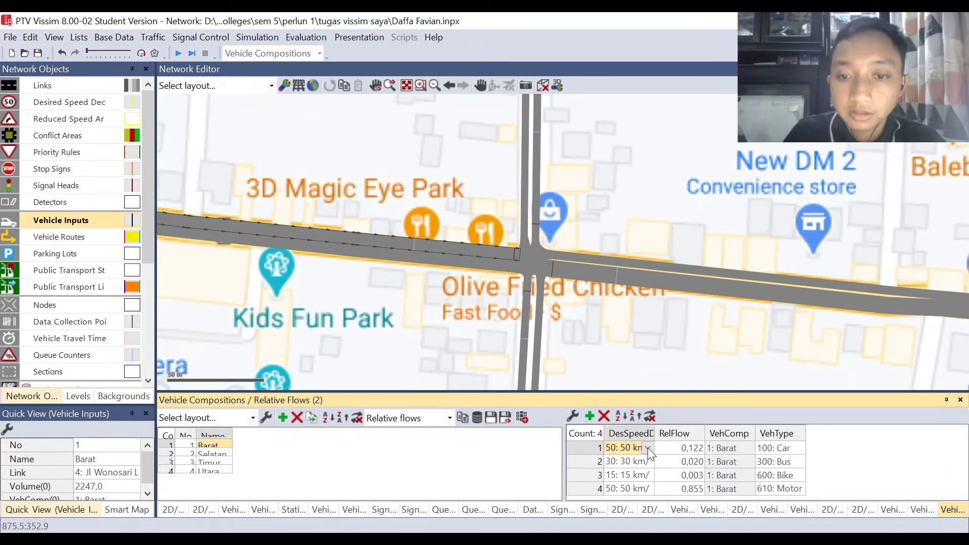
pyautogui.click(650, 447)
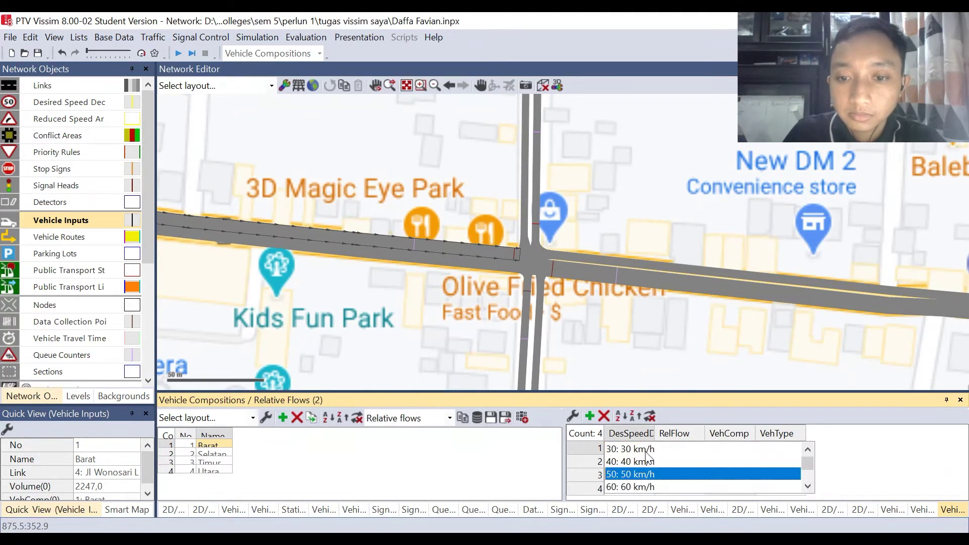
pyautogui.click(904, 442)
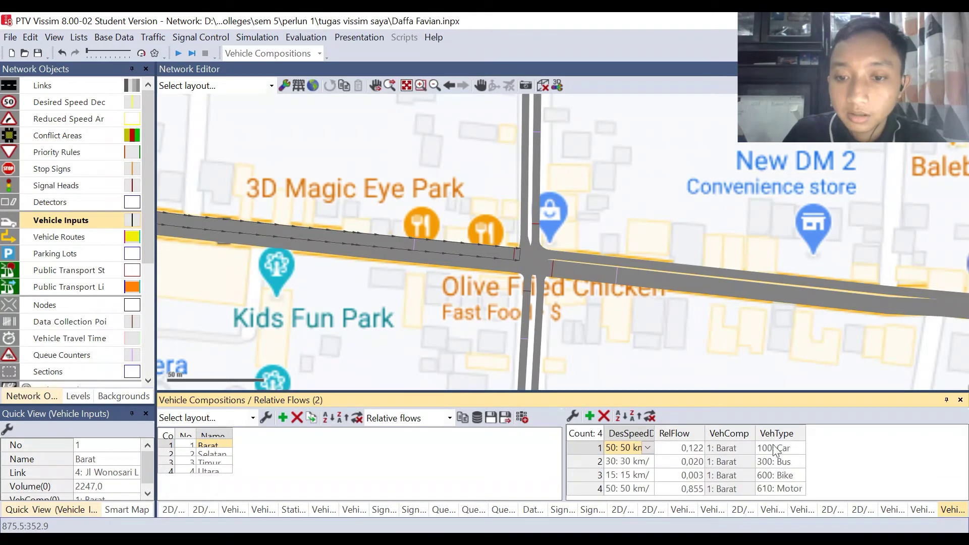
pyautogui.click(647, 490)
pyautogui.click(648, 474)
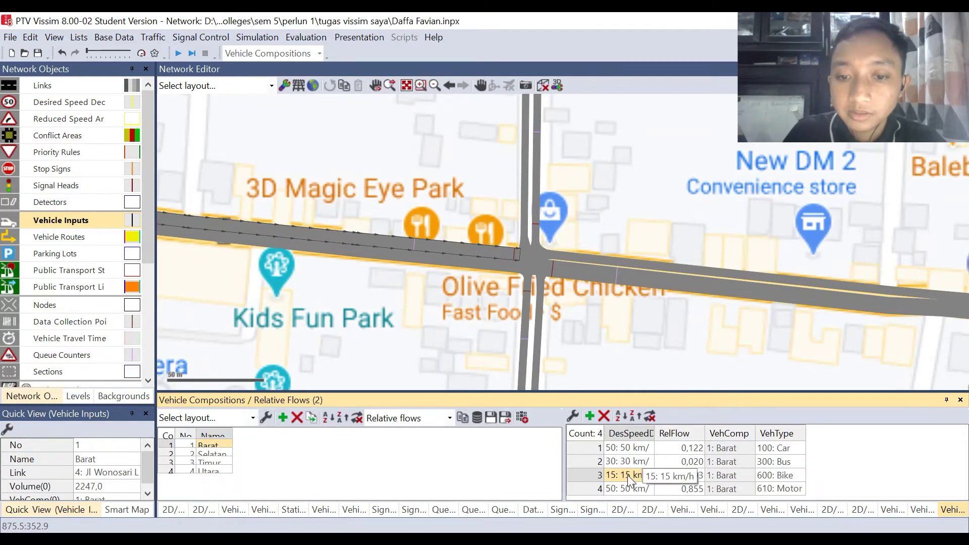
pyautogui.click(648, 462)
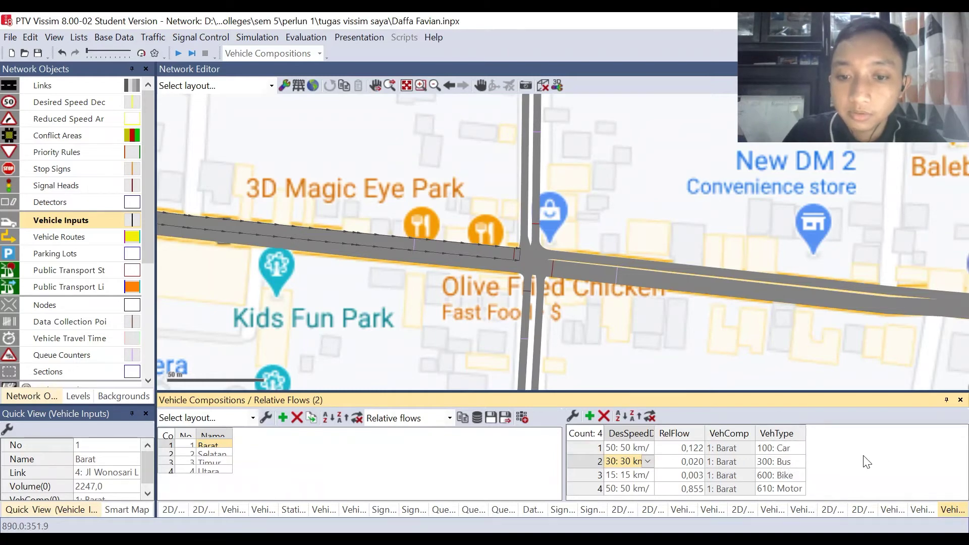
pyautogui.click(638, 447)
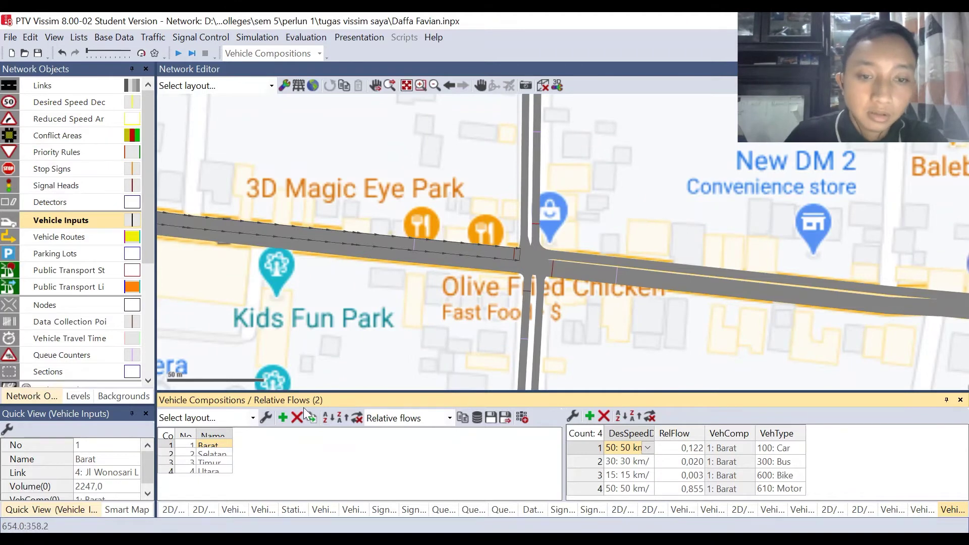
pyautogui.click(216, 455)
pyautogui.click(222, 471)
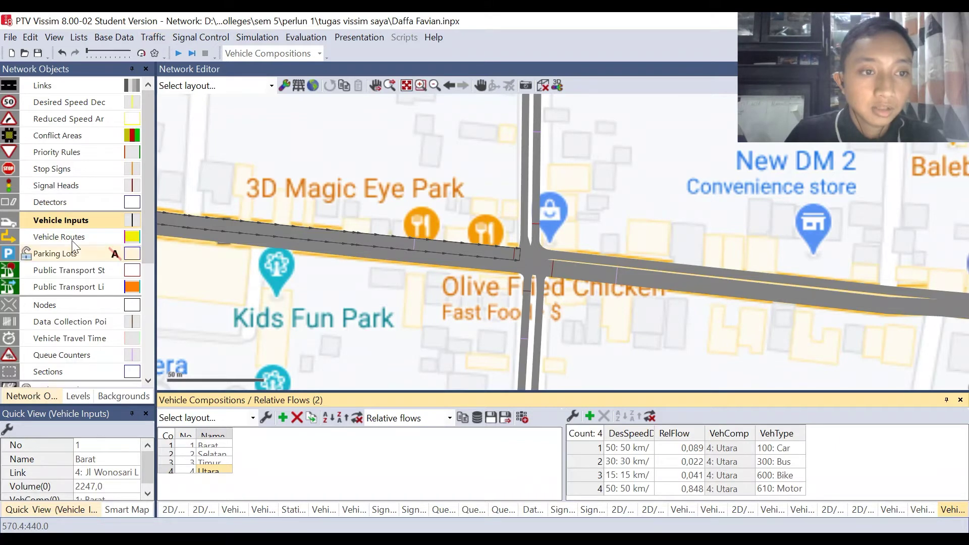
# Show the vehicle inputs list and select the western Jl Wonosari approach link in the network
pyautogui.rightClick(72, 221)
pyautogui.click(88, 233)
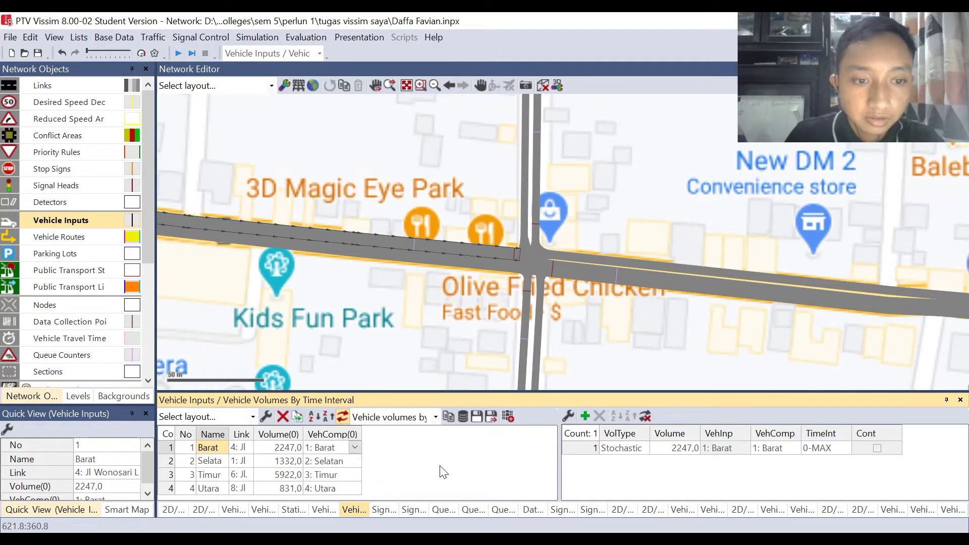
pyautogui.click(355, 238)
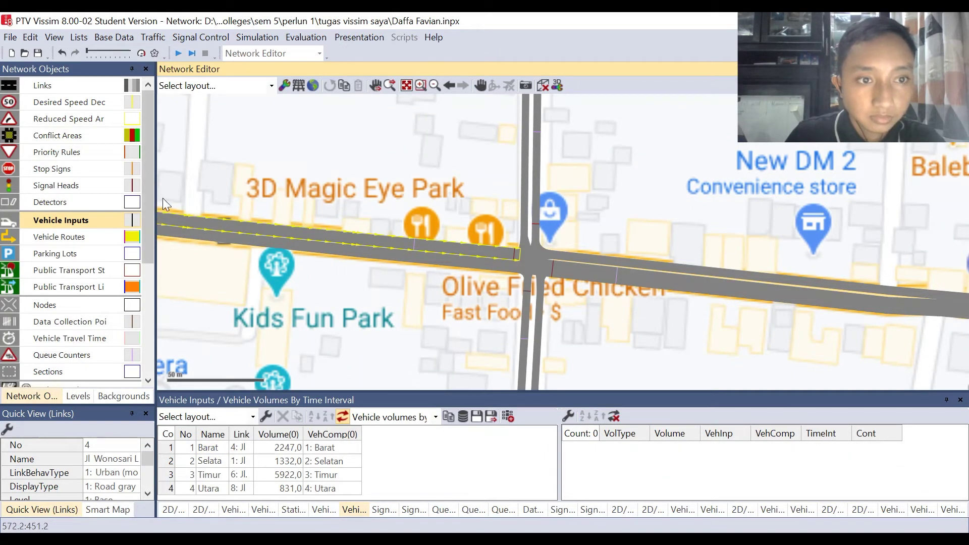
pyautogui.scroll(-2, 300, 273)
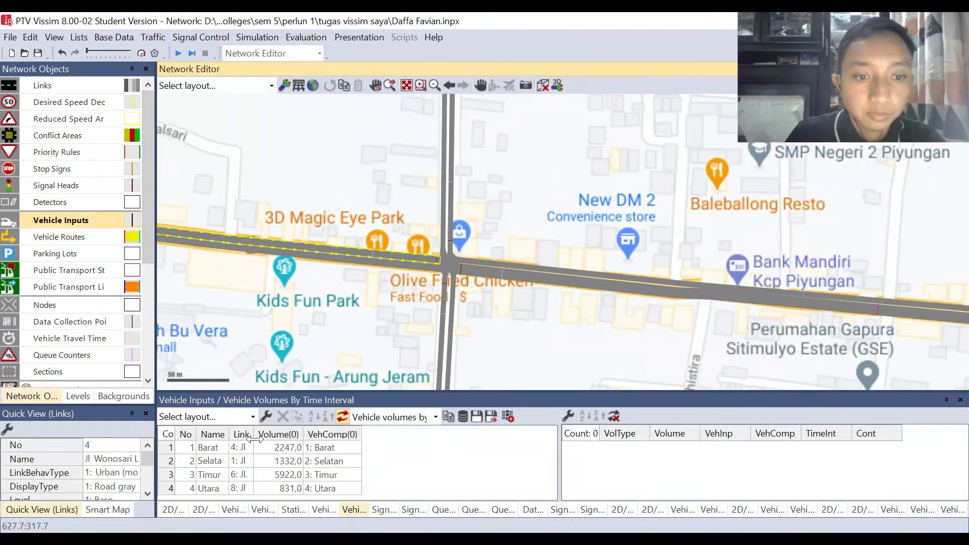
# Show the static vehicle routing decisions list, look through the routes of all four approaches and highlight Barat's B-U route
pyautogui.click(76, 237)
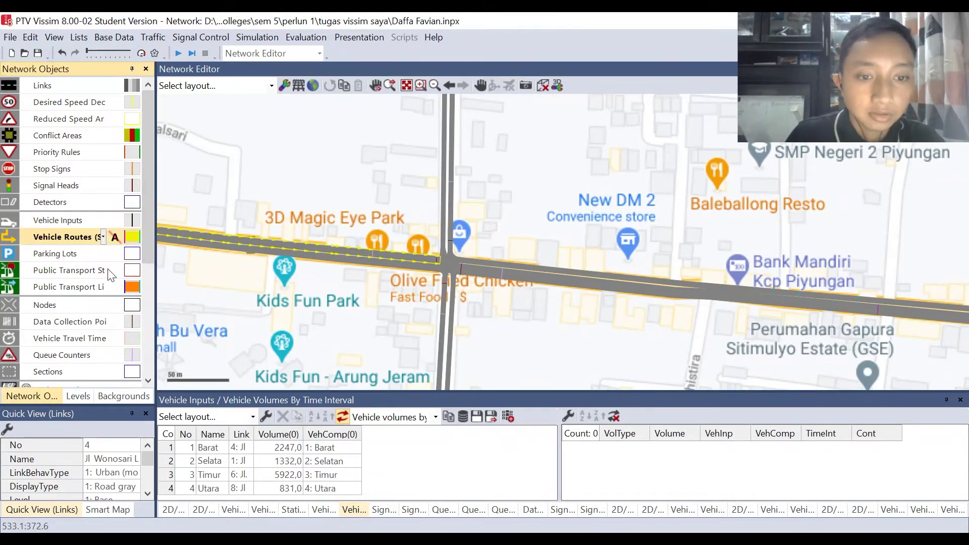
pyautogui.click(222, 447)
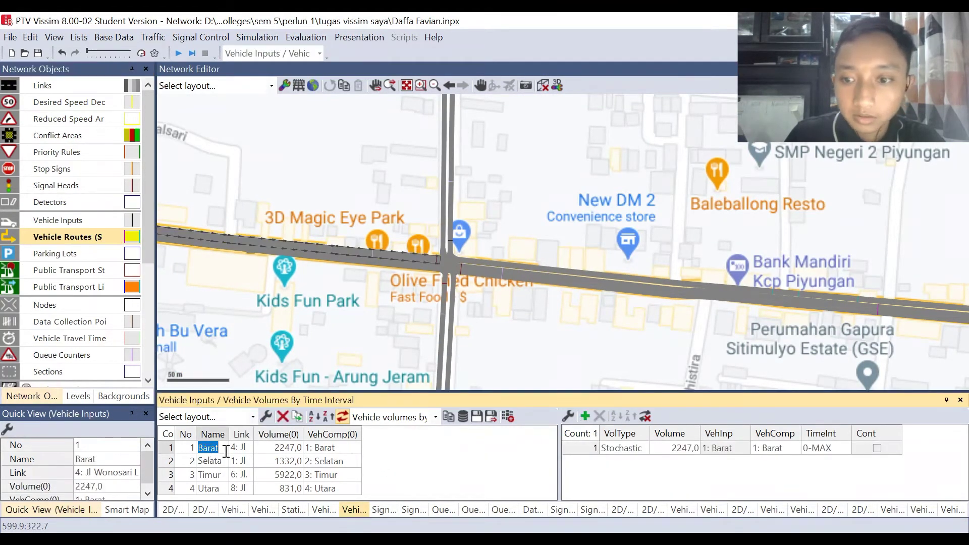
pyautogui.rightClick(91, 238)
pyautogui.moveTo(99, 243)
pyautogui.click(285, 246)
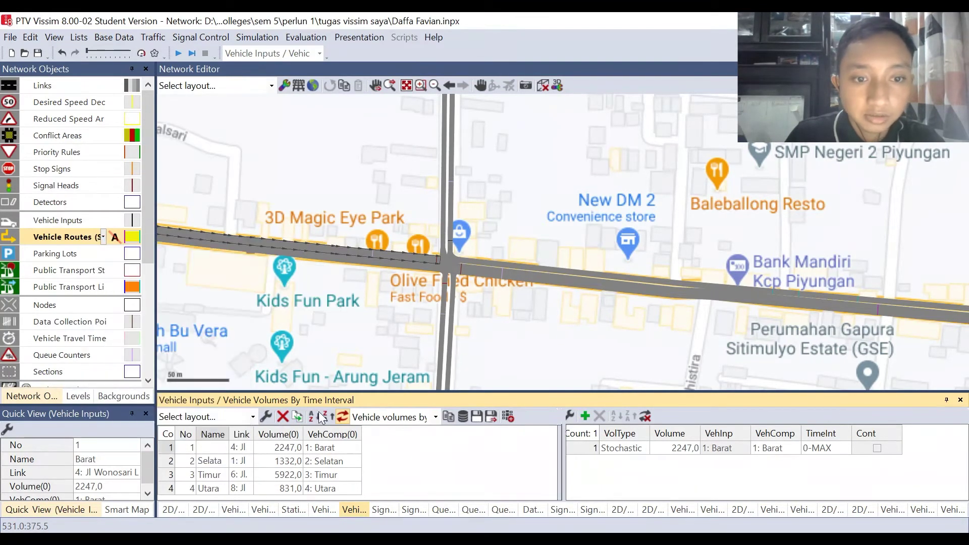
pyautogui.click(206, 450)
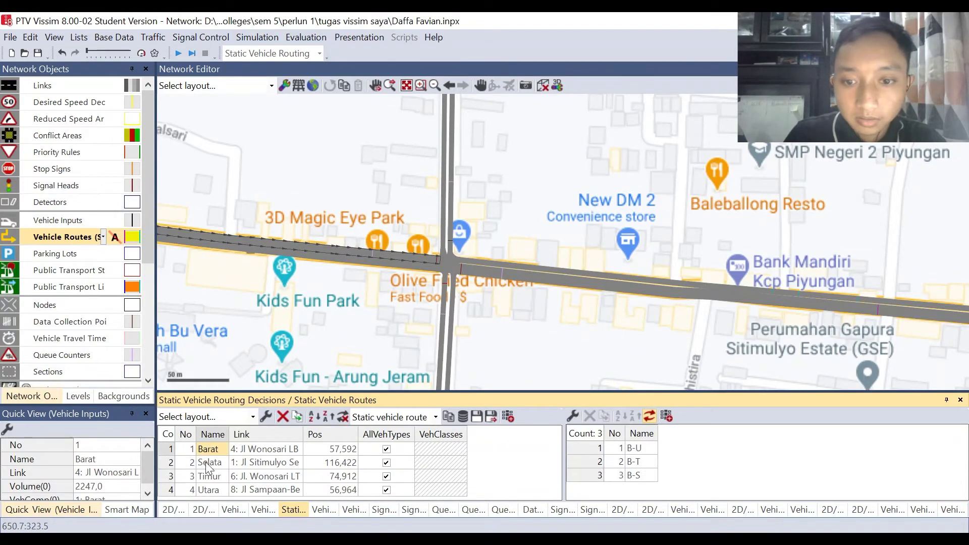
pyautogui.click(206, 463)
pyautogui.click(200, 477)
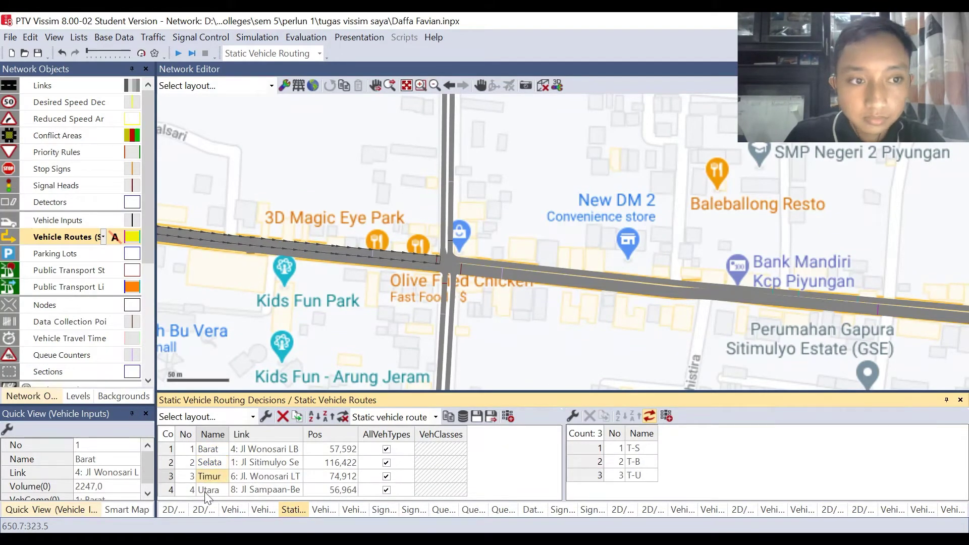
pyautogui.click(205, 488)
pyautogui.click(211, 451)
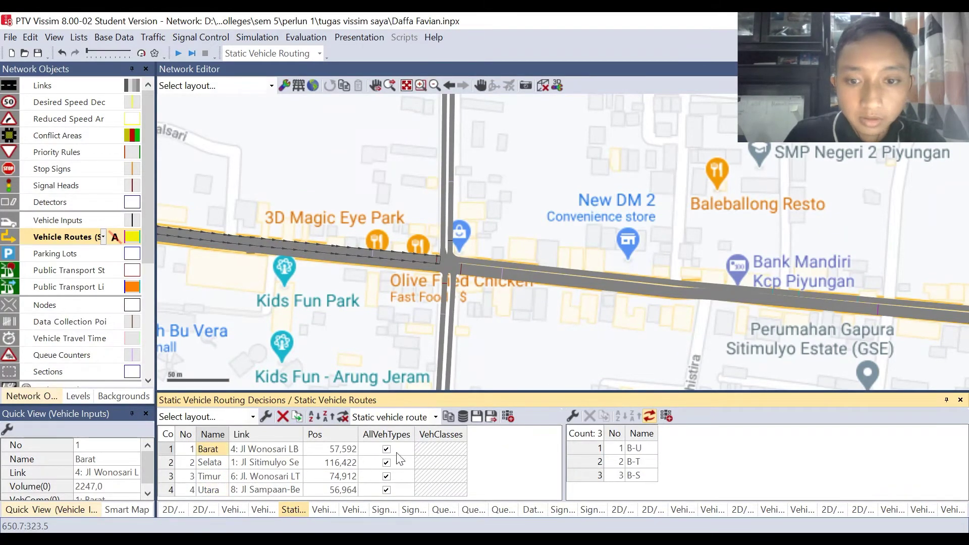
pyautogui.click(645, 447)
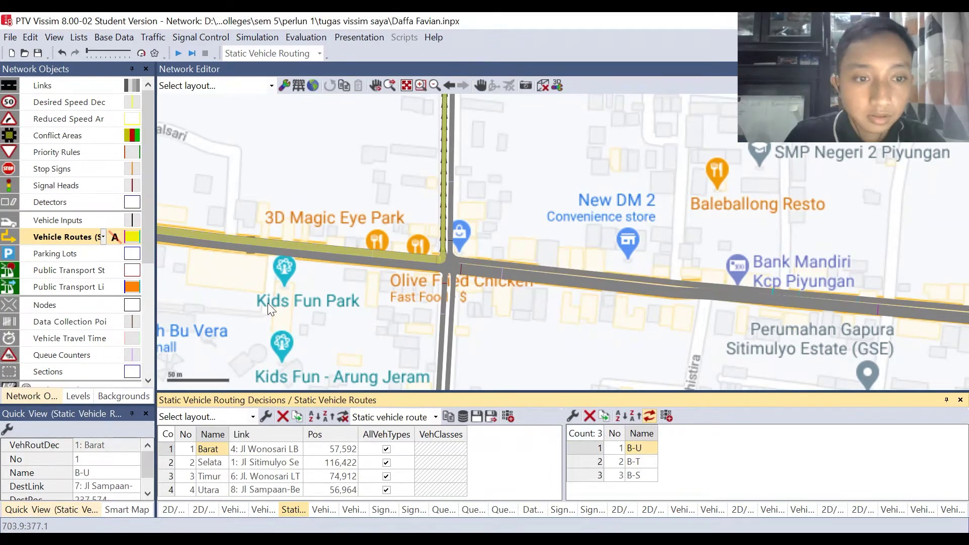
# Add vehicle routing decision, relative flow, number, name, link sequence, destination position and destination link columns to the static vehicle routes list
pyautogui.click(570, 416)
pyautogui.click(145, 194)
pyautogui.click(147, 179)
pyautogui.click(150, 196)
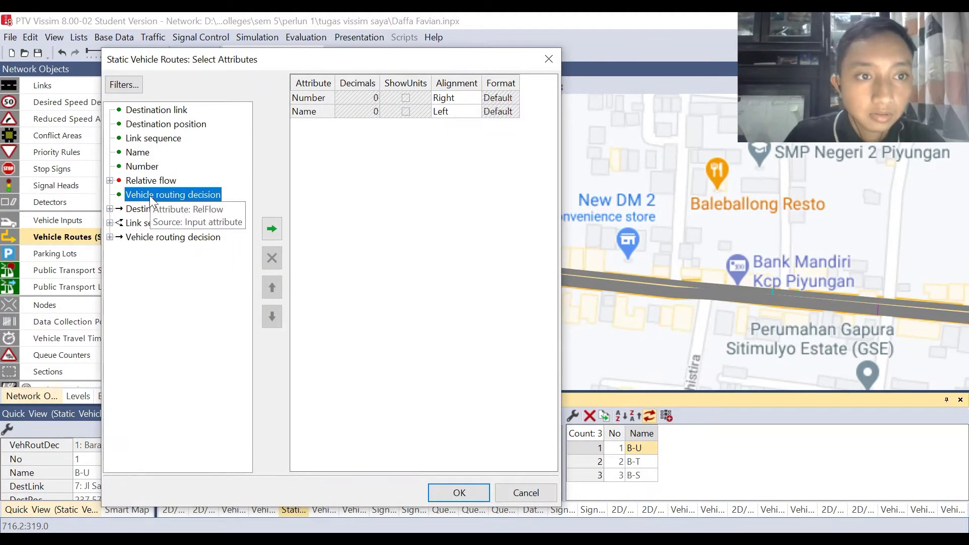
pyautogui.click(268, 229)
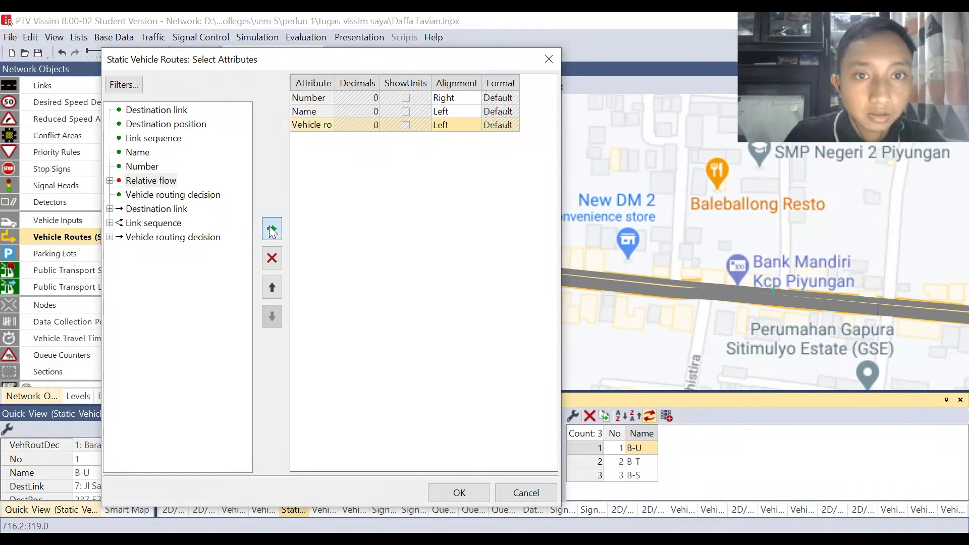
pyautogui.click(270, 227)
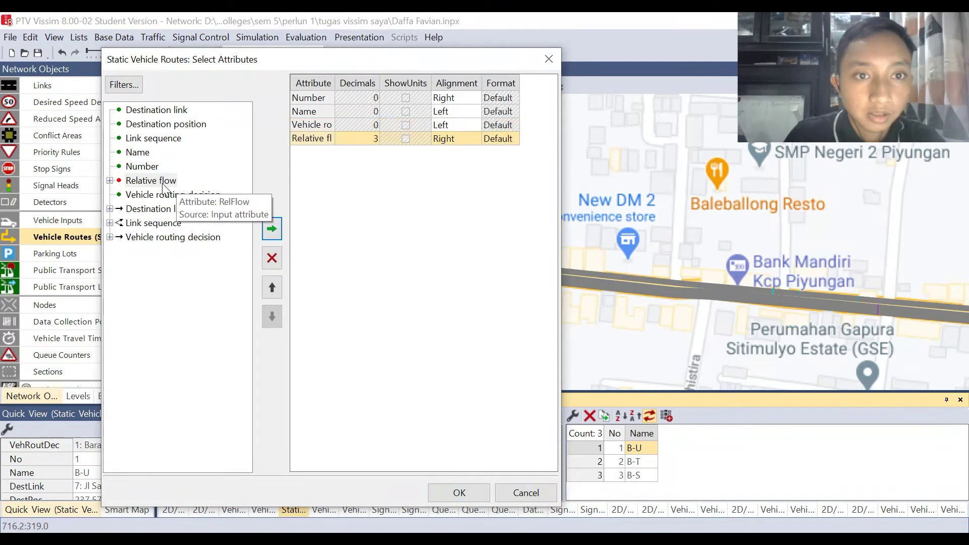
pyautogui.click(272, 230)
pyautogui.doubleClick(160, 153)
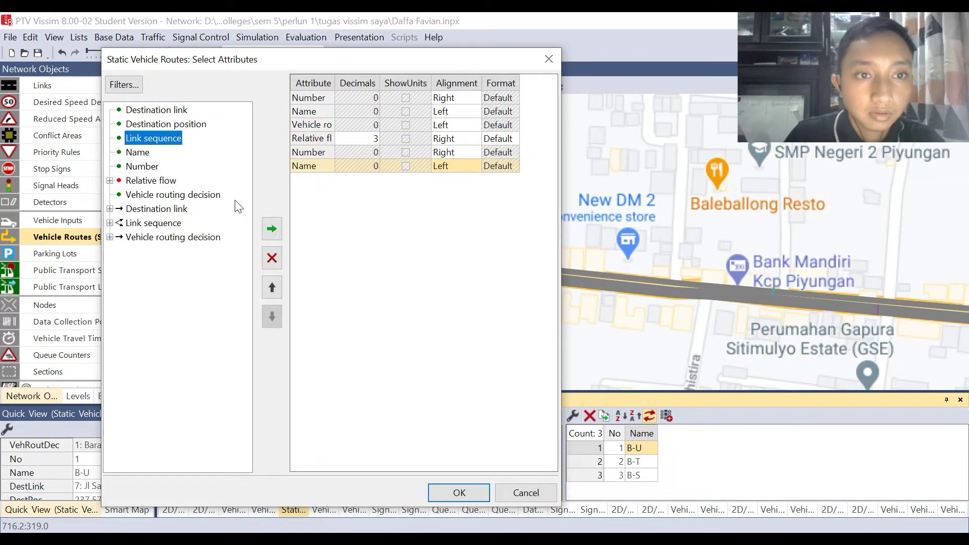
pyautogui.click(271, 230)
pyautogui.click(174, 124)
pyautogui.click(267, 227)
pyautogui.click(174, 110)
pyautogui.click(272, 229)
pyautogui.click(459, 492)
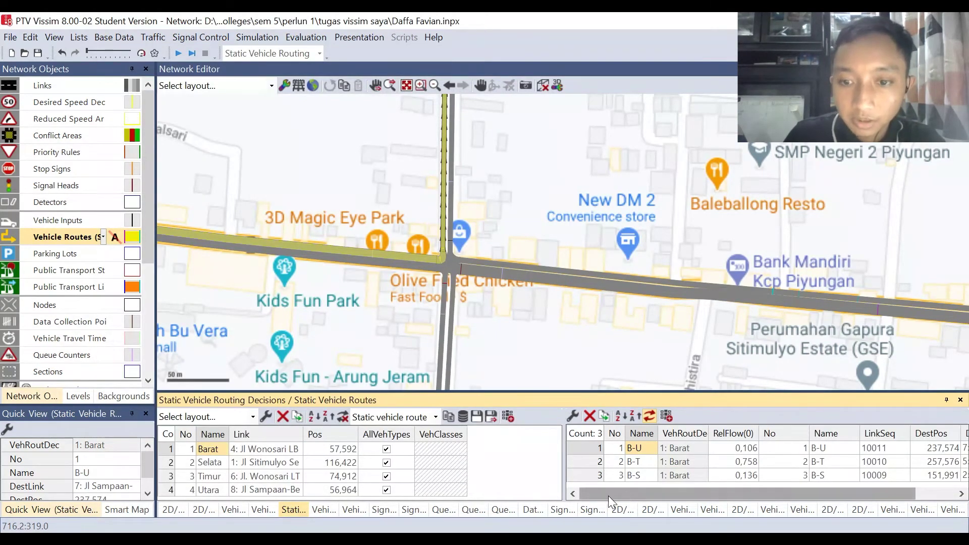
# Review the Barat routes' added attributes, examine the western turning counts in 7. S. KIDSFUN.pdf and return to PTV Vissim
pyautogui.moveTo(610, 499); pyautogui.dragTo(649, 500)
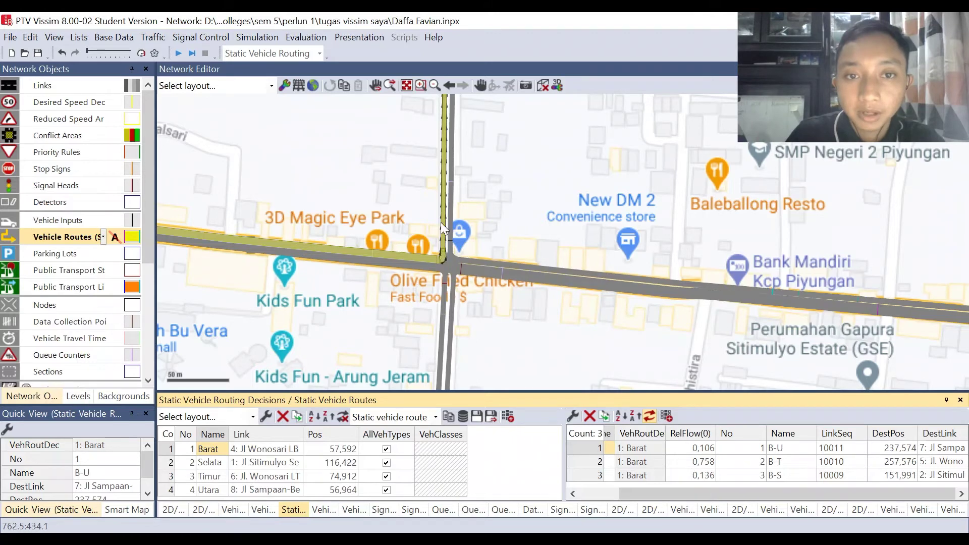
pyautogui.moveTo(677, 493); pyautogui.dragTo(634, 494)
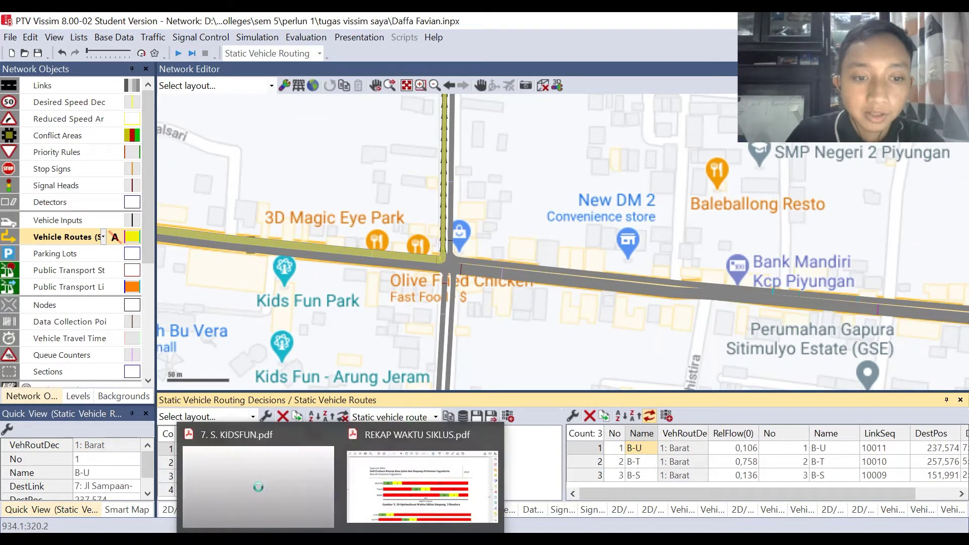
pyautogui.click(333, 445)
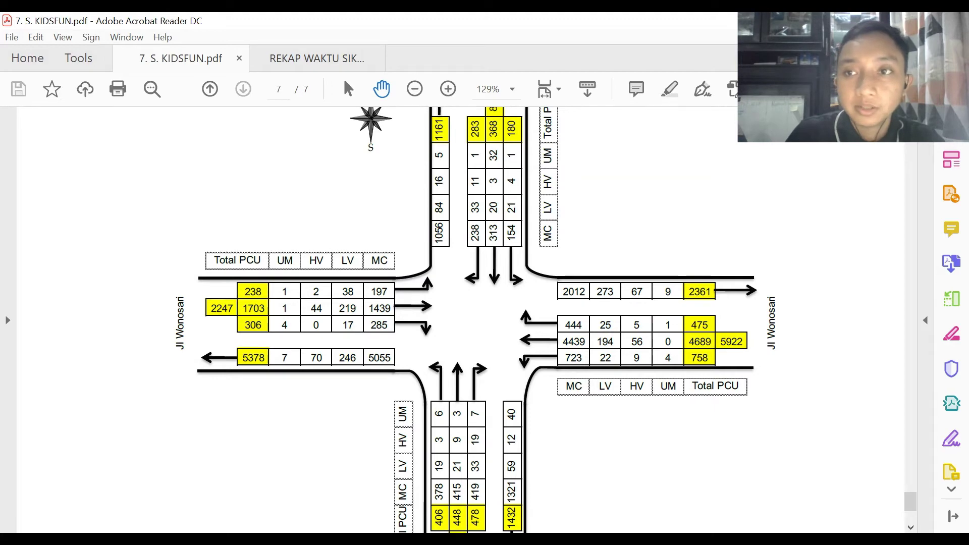
pyautogui.hotkey('alt', 'Tab')
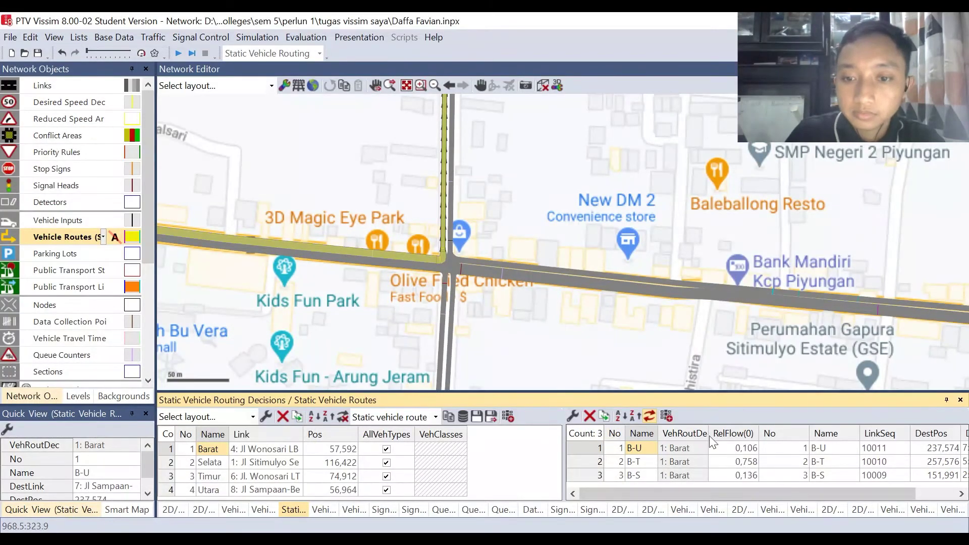
# Show the vehicle inputs list again, select the Barat input and locate the start of its link on the map
pyautogui.click(68, 222)
pyautogui.rightClick(68, 222)
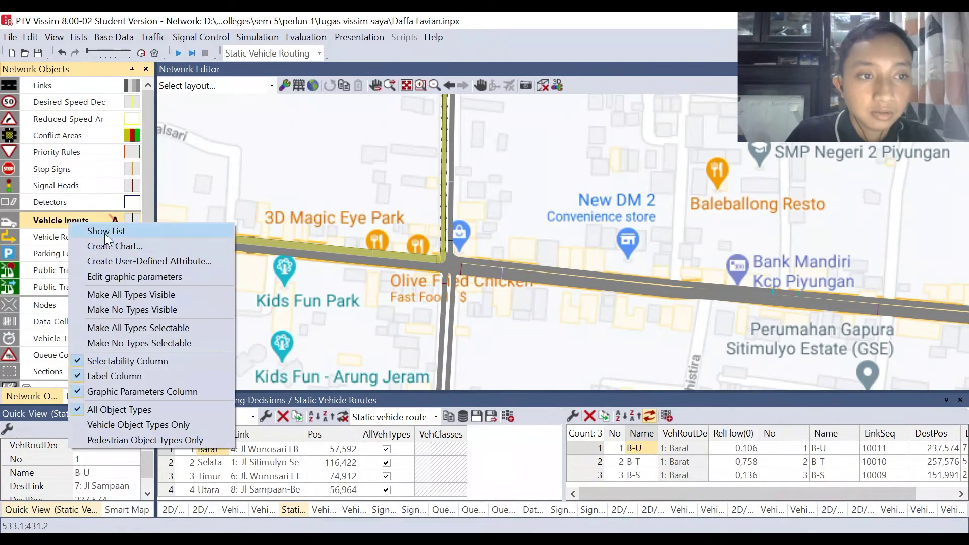
pyautogui.click(104, 231)
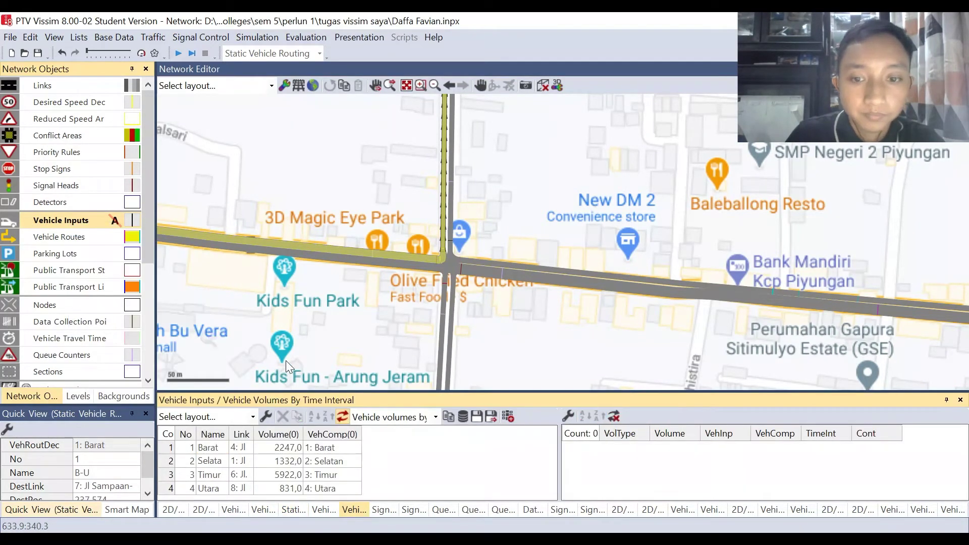
pyautogui.click(215, 451)
pyautogui.scroll(-1, 390, 373)
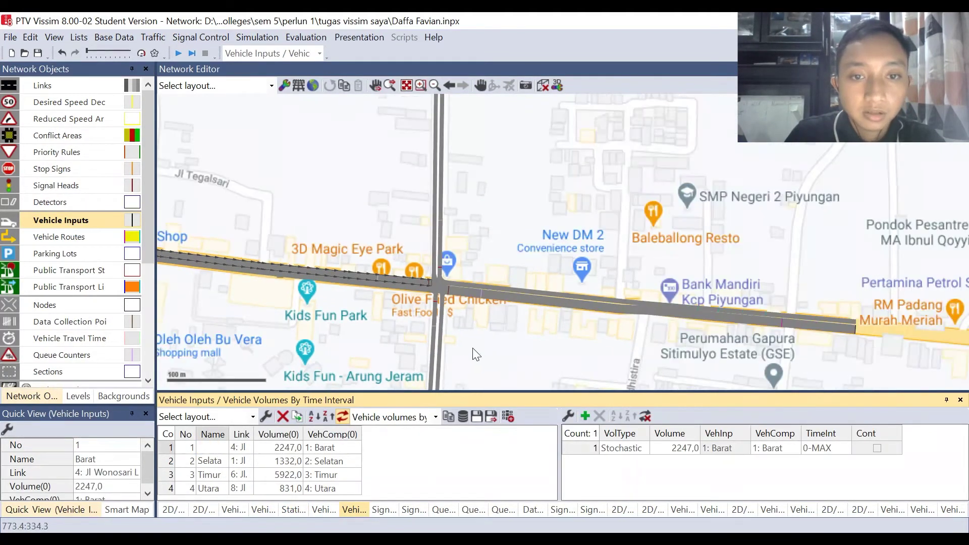
pyautogui.scroll(-1, 274, 292)
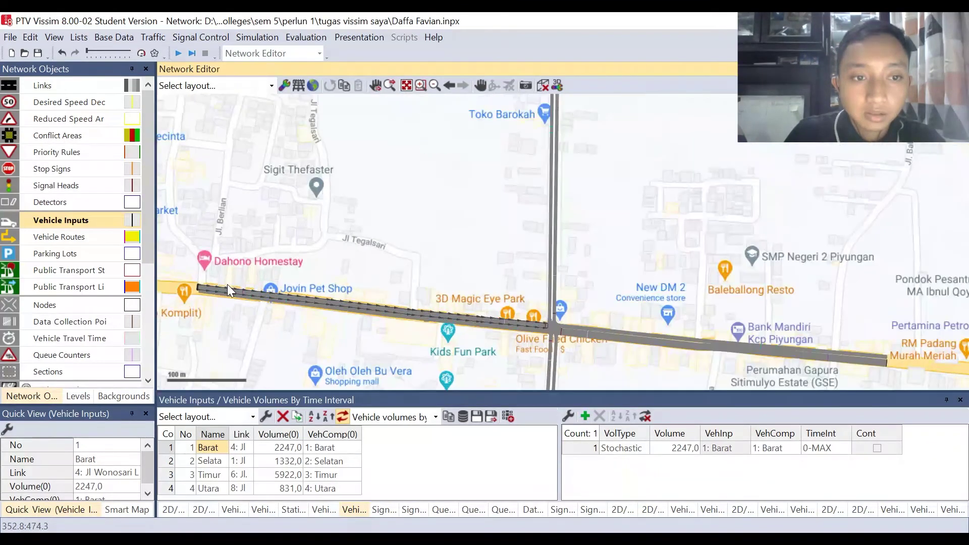
pyautogui.scroll(1, 228, 283)
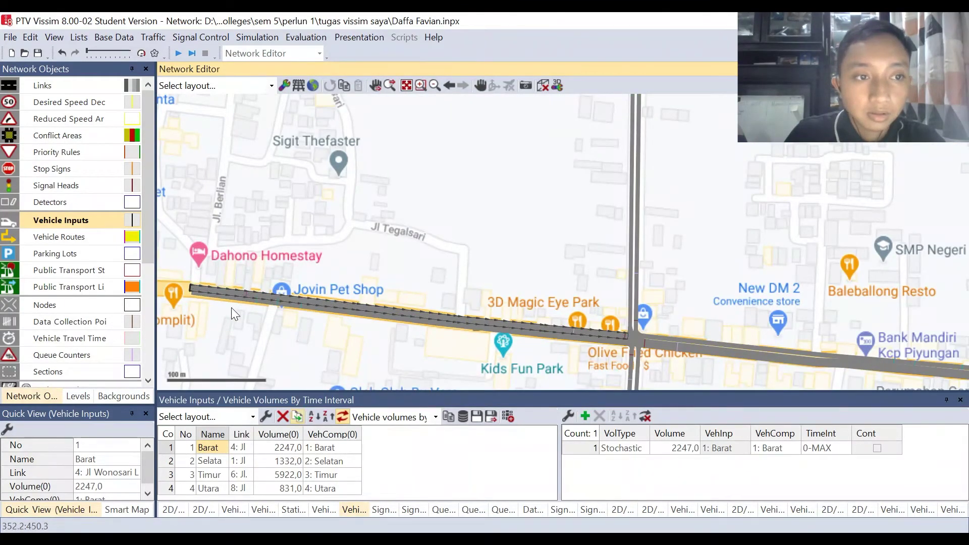
pyautogui.scroll(1, 301, 311)
# Check how a vehicle input is added to the western link and inspect the existing input marker at the link's start
pyautogui.click(327, 291)
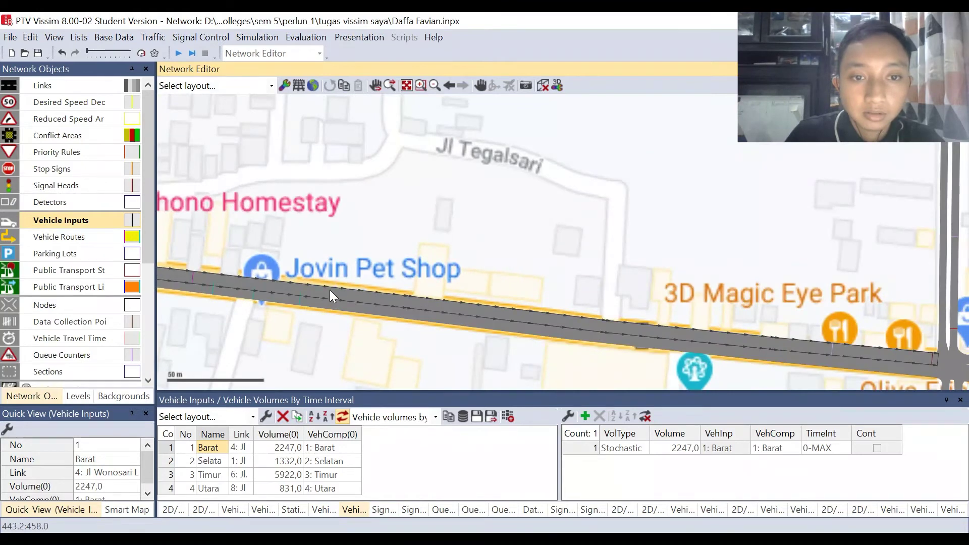
pyautogui.scroll(-1, 470, 338)
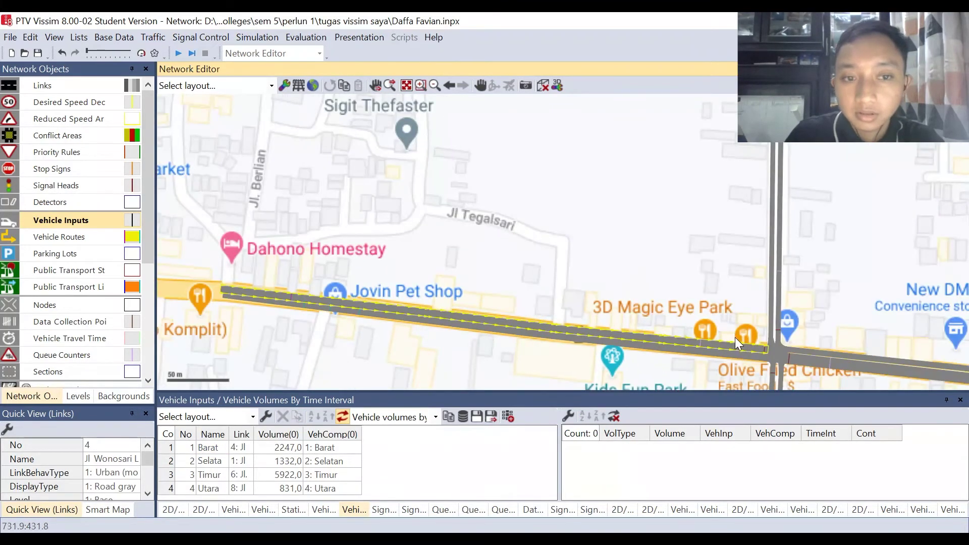
pyautogui.scroll(2, 260, 295)
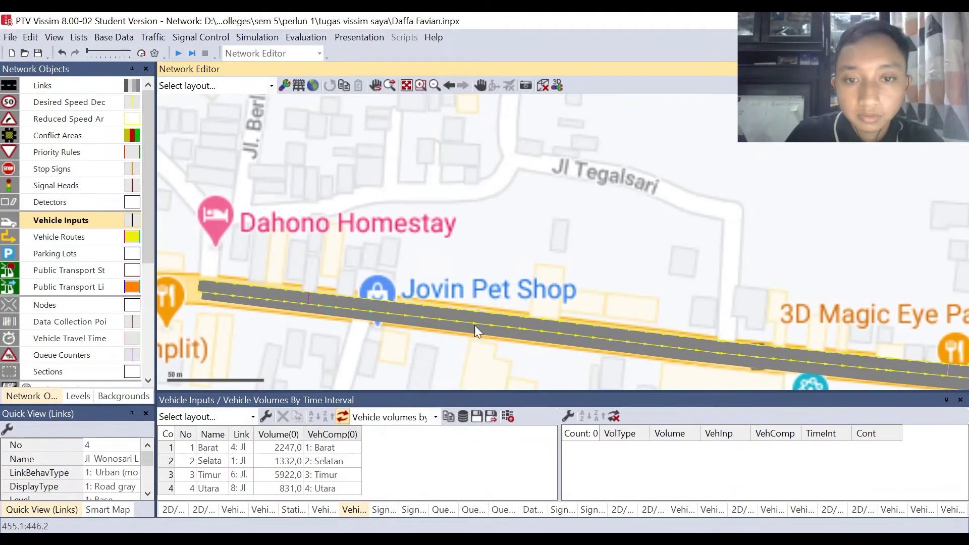
pyautogui.rightClick(535, 323)
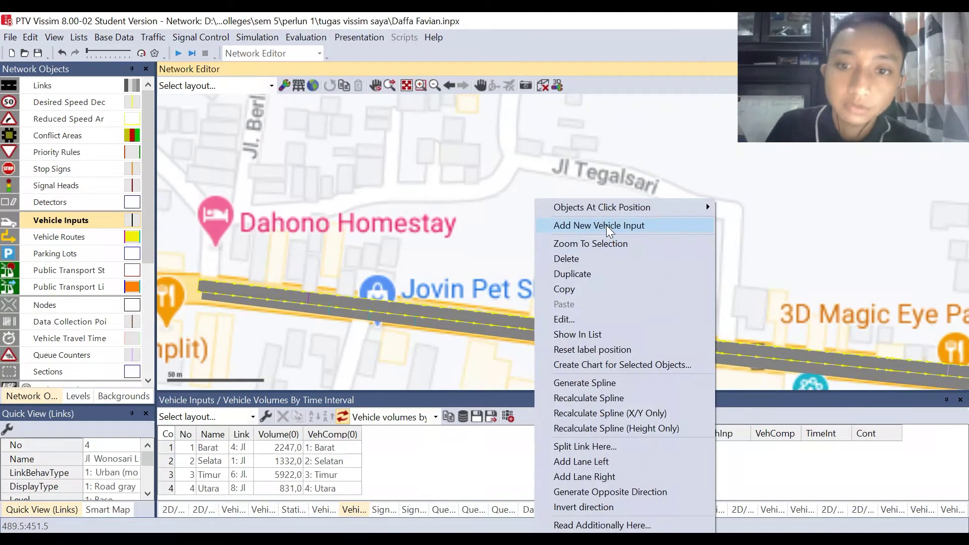
pyautogui.click(237, 335)
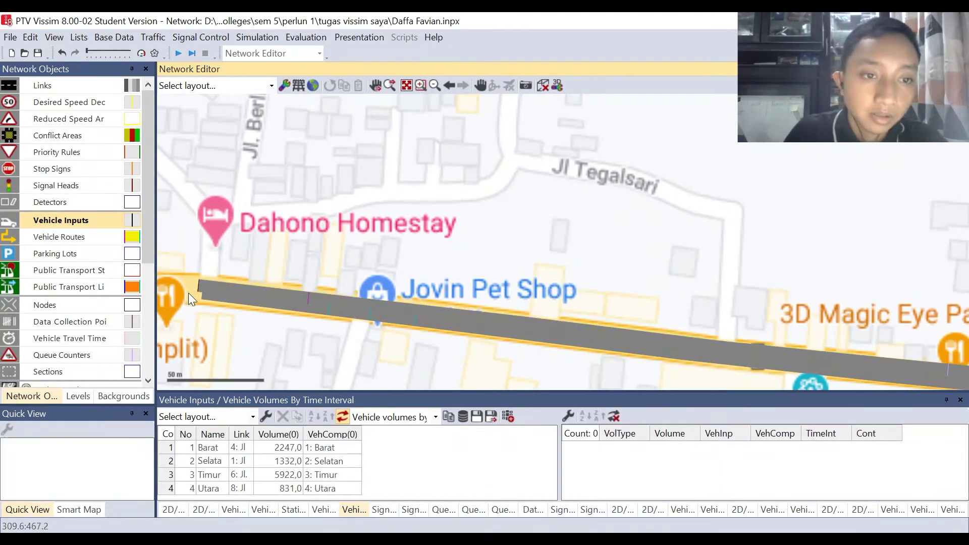
pyautogui.scroll(1, 189, 290)
pyautogui.scroll(2, 189, 291)
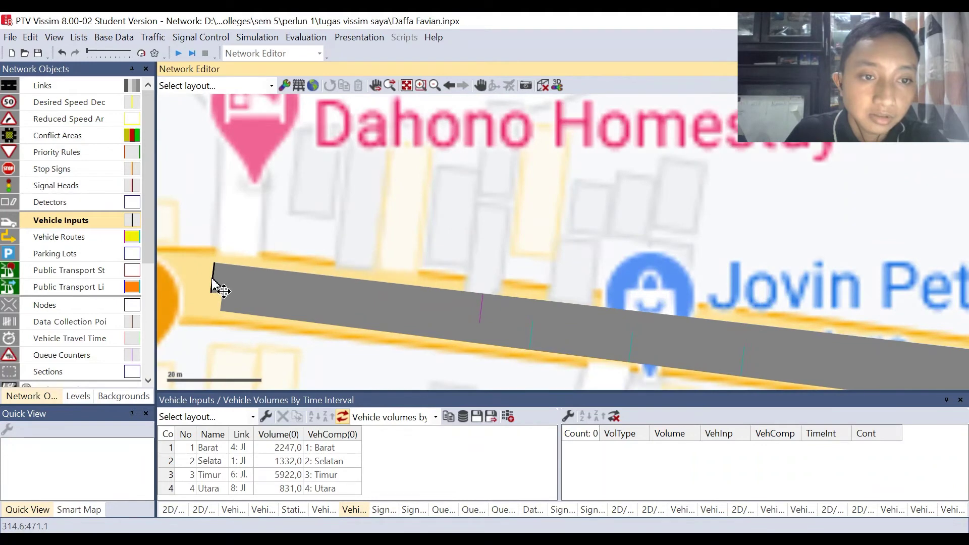
pyautogui.scroll(-3, 212, 293)
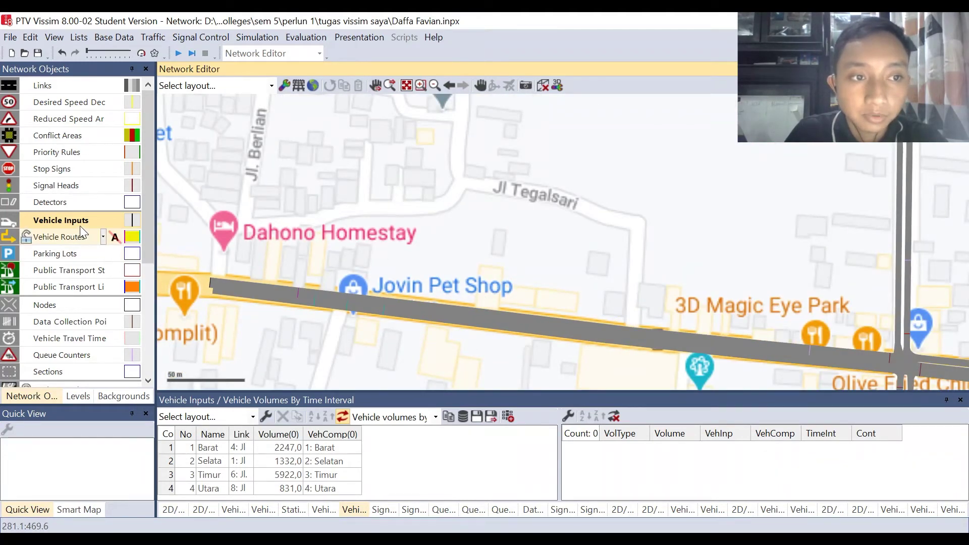
# Select the Barat vehicle input's composition and look at the queue counters and vehicle types lists
pyautogui.click(326, 444)
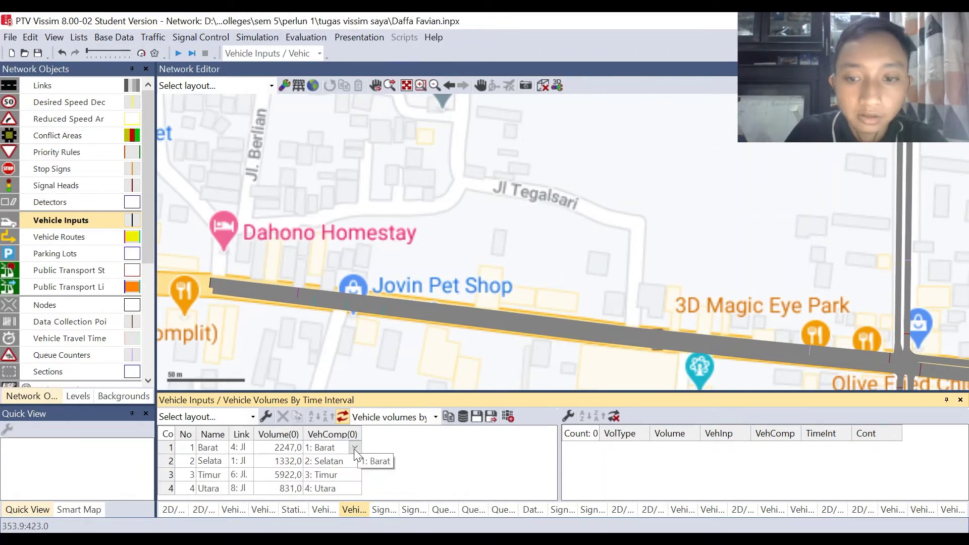
pyautogui.click(355, 451)
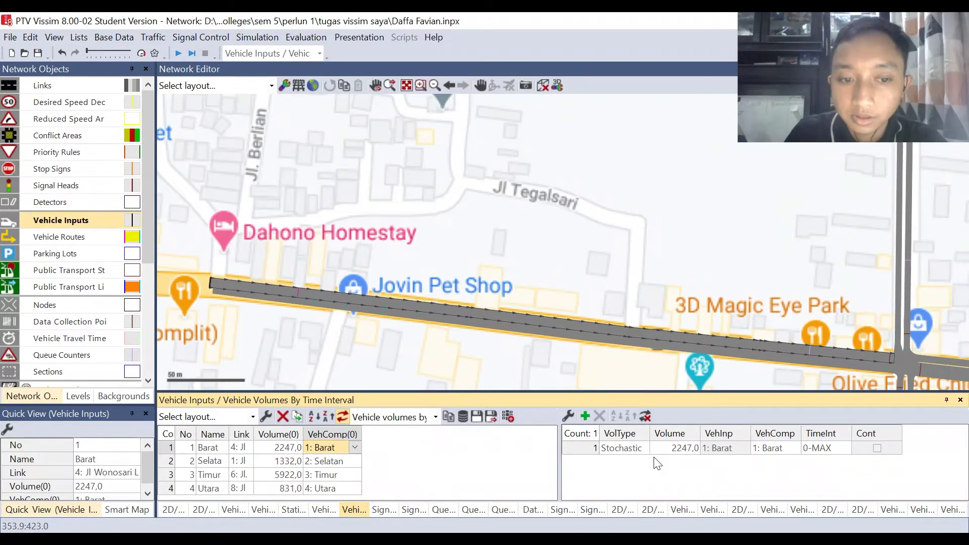
pyautogui.click(438, 510)
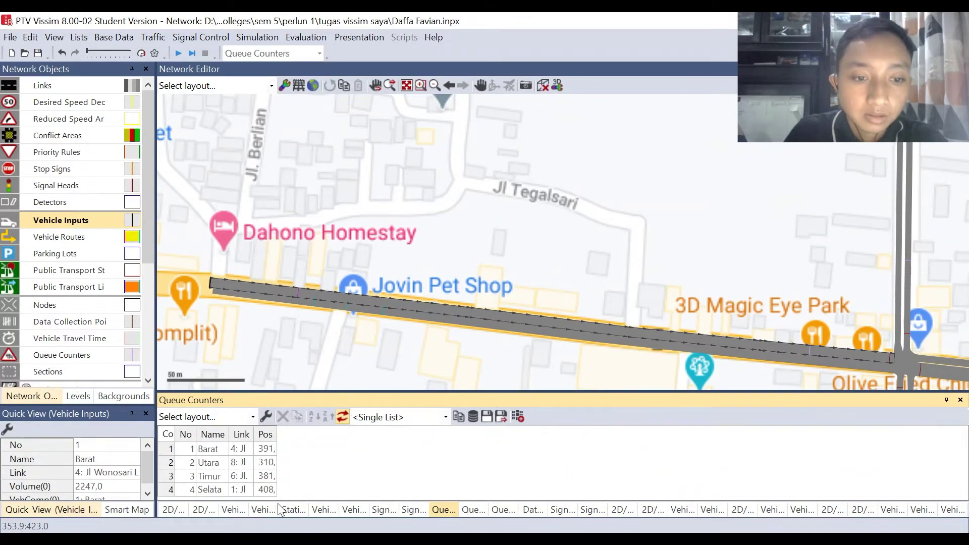
pyautogui.click(229, 512)
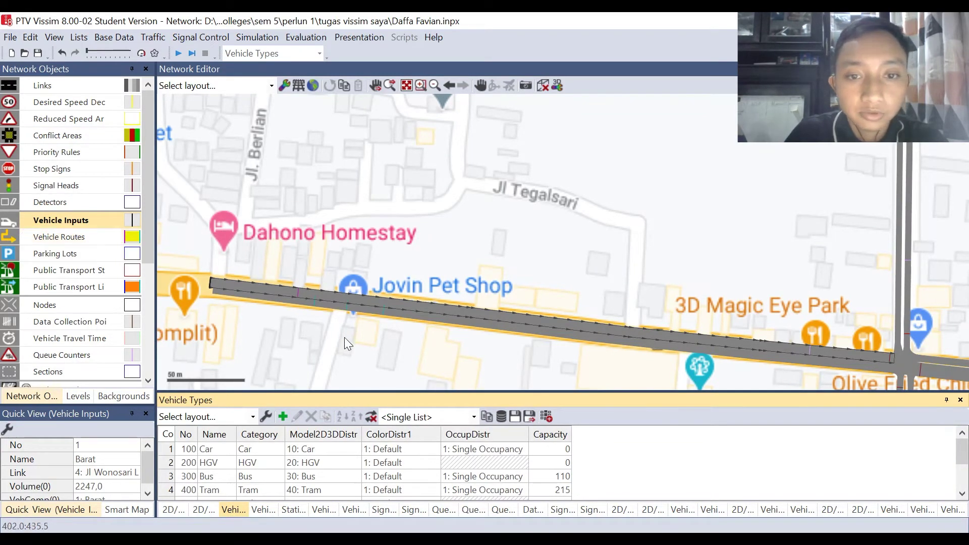
# Activate signal heads as the network object and show the list of the intersection's signal heads
pyautogui.scroll(-3, 221, 284)
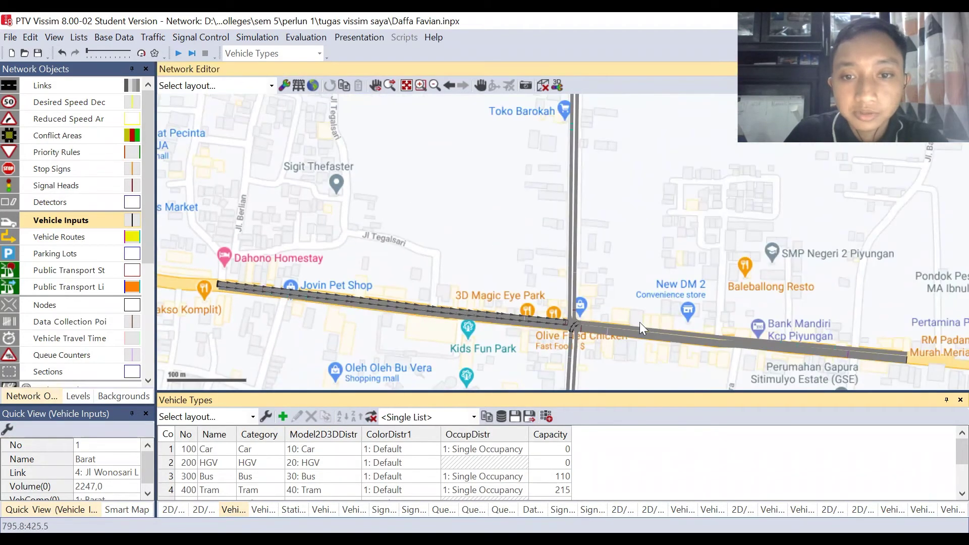
pyautogui.scroll(2, 644, 319)
pyautogui.scroll(2, 558, 334)
pyautogui.scroll(1, 559, 334)
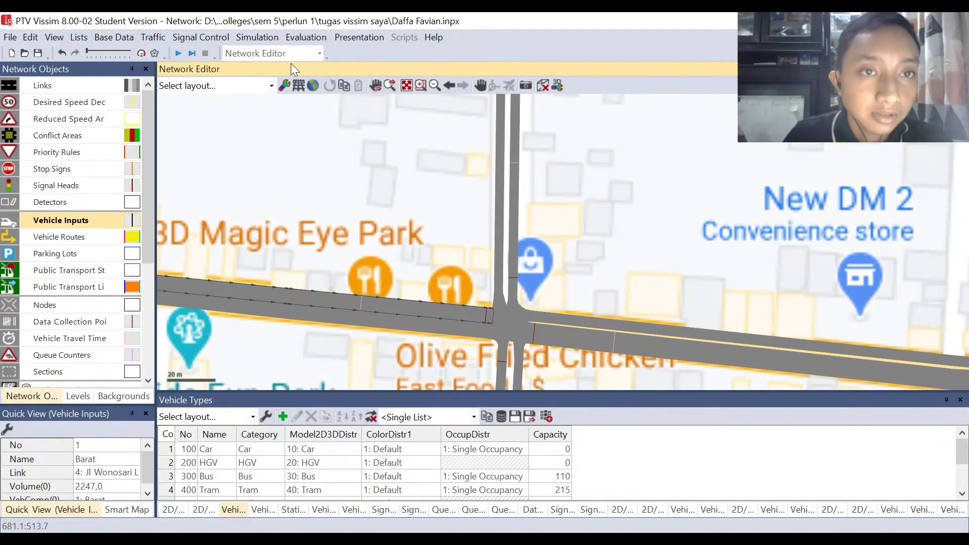
pyautogui.click(202, 38)
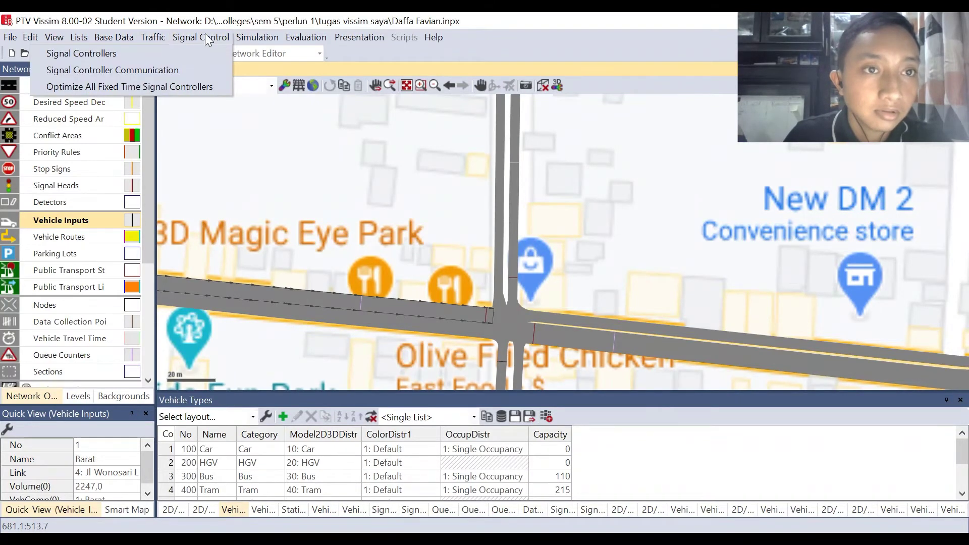
pyautogui.click(202, 37)
pyautogui.click(84, 191)
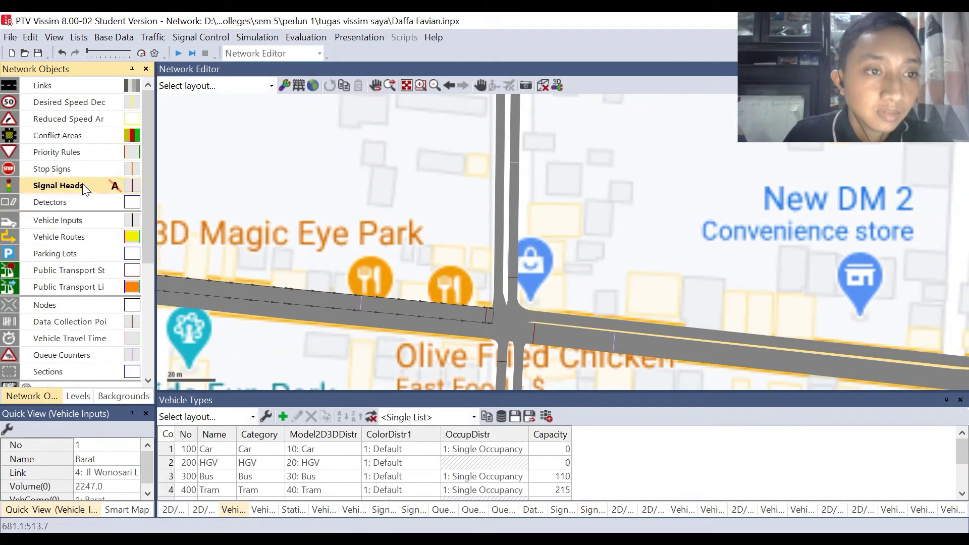
pyautogui.rightClick(82, 184)
pyautogui.click(101, 192)
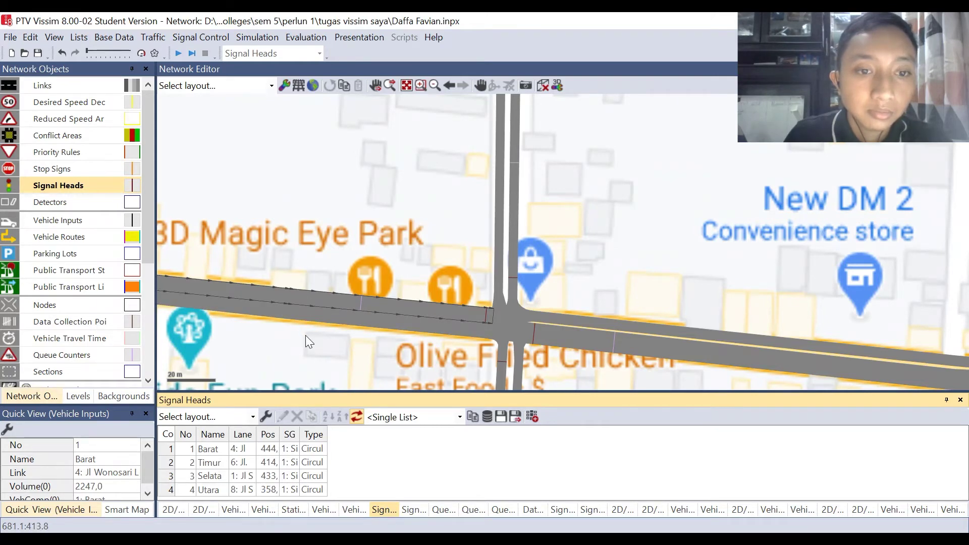
# Open signal controller 1's fixed-time signal control editor, show its signal groups and widen the tree so the names are readable
pyautogui.click(196, 38)
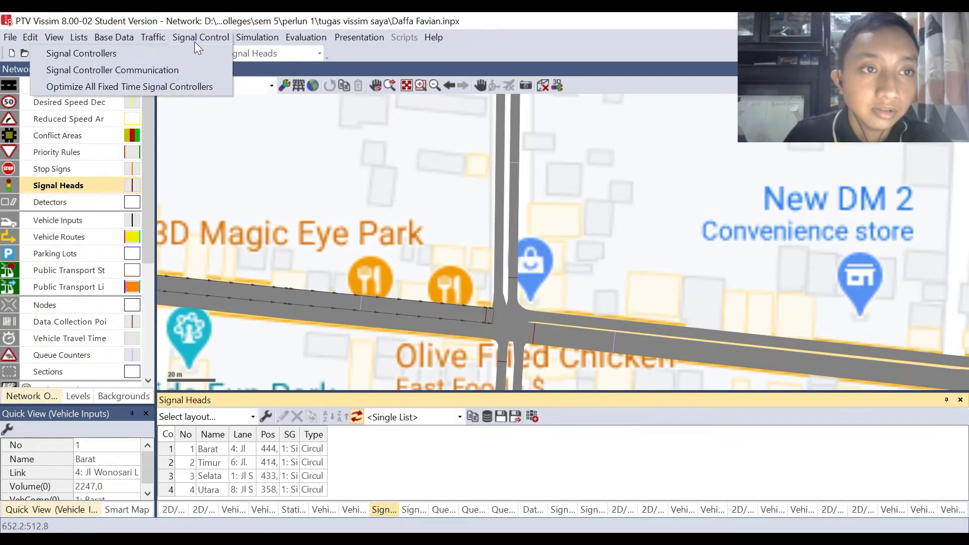
pyautogui.click(168, 57)
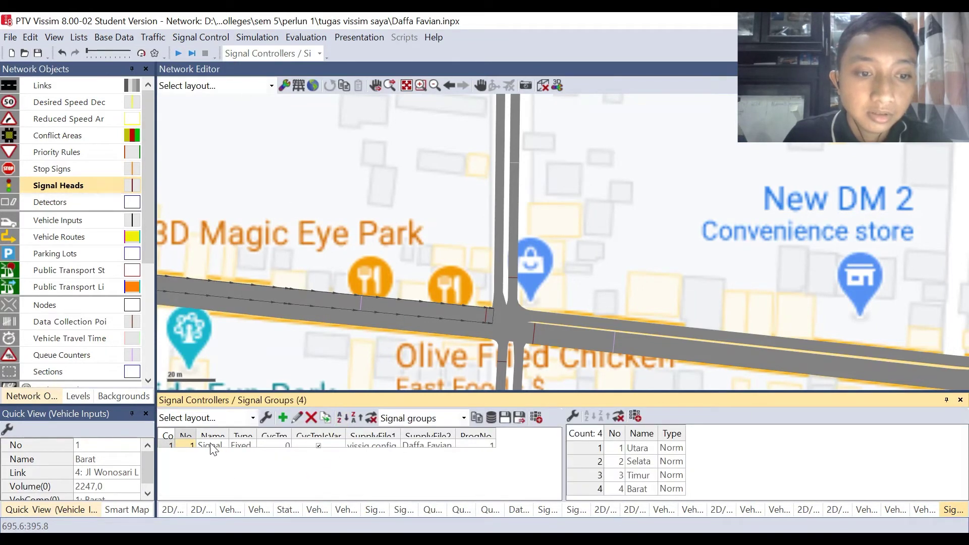
pyautogui.click(172, 445)
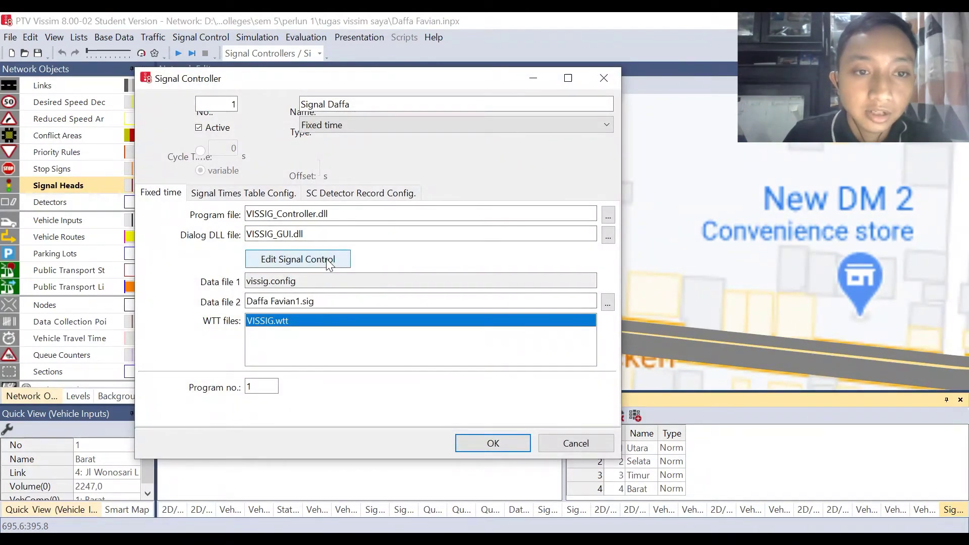
pyautogui.click(328, 260)
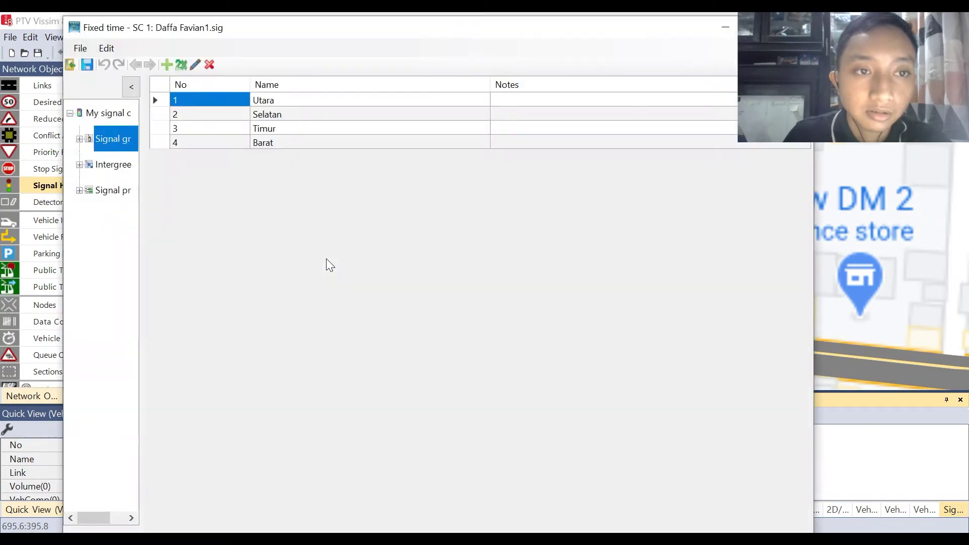
pyautogui.click(115, 114)
pyautogui.click(117, 132)
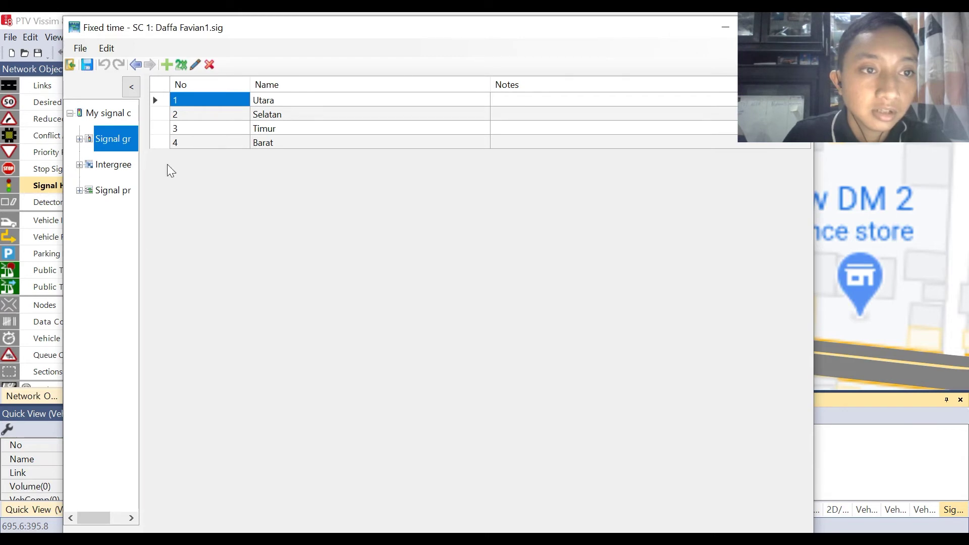
pyautogui.moveTo(145, 169); pyautogui.dragTo(180, 167)
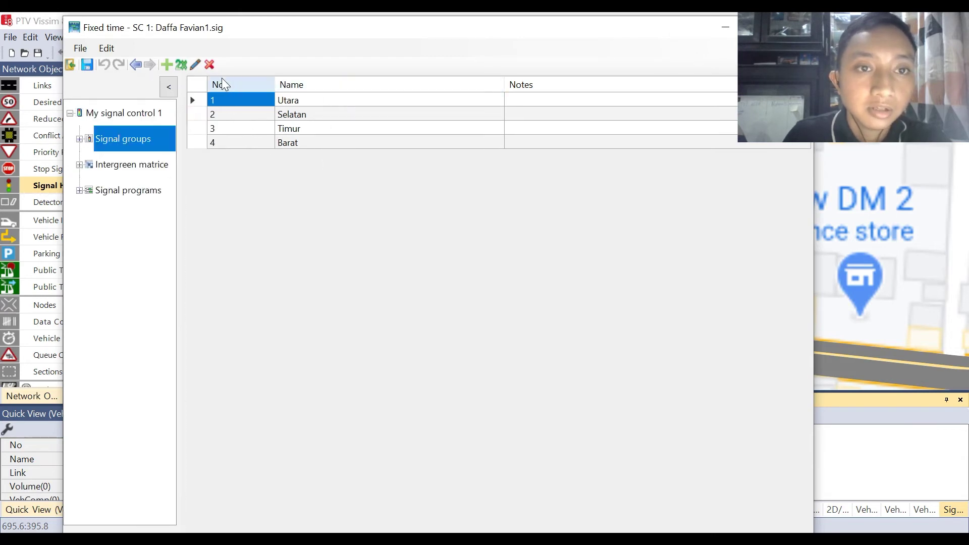
# Add a fifth signal group as a trial and delete it again
pyautogui.click(165, 66)
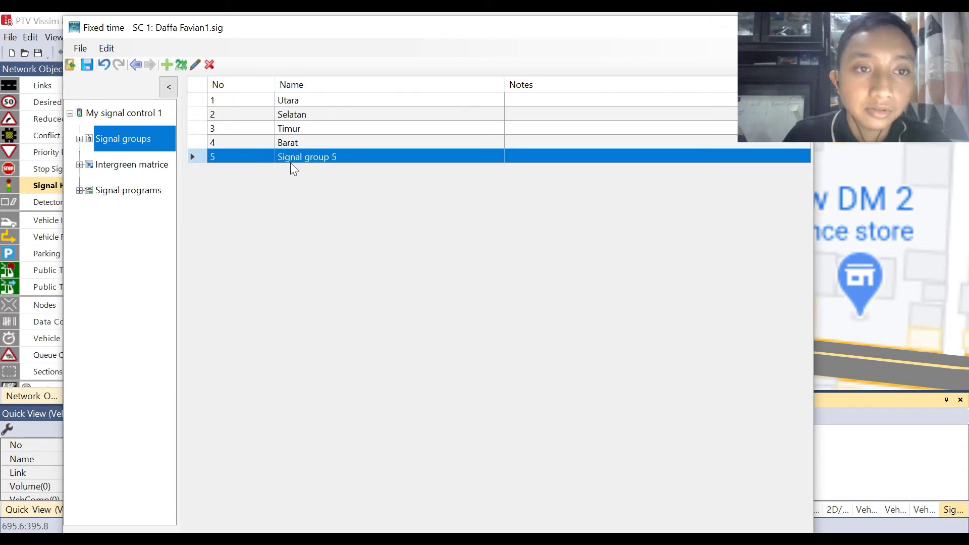
pyautogui.click(242, 156)
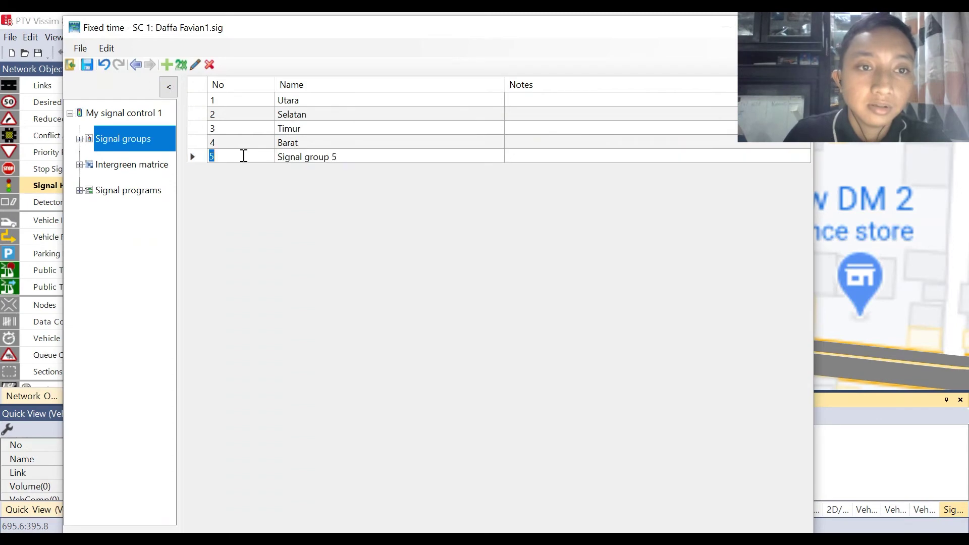
pyautogui.click(295, 158)
pyautogui.press('Delete')
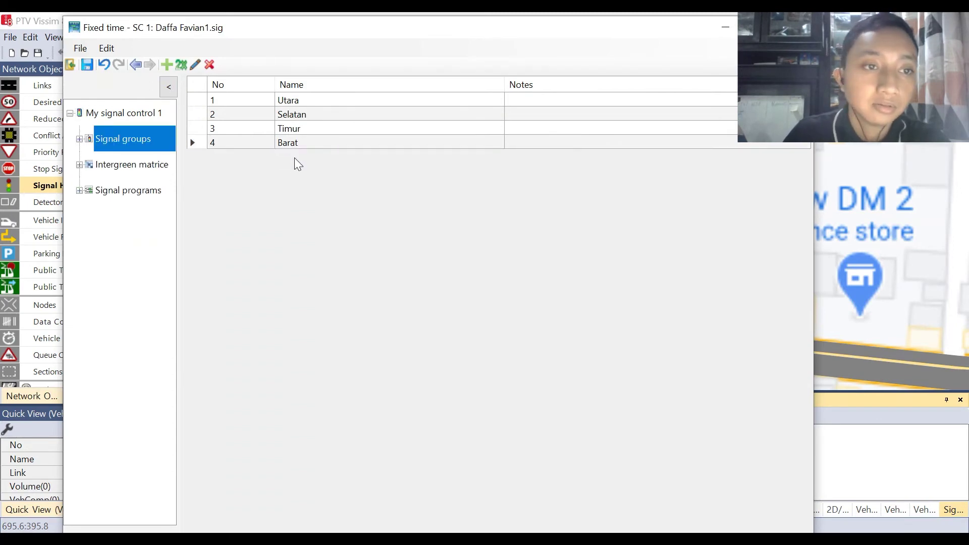
# Open Intergreen matrix 1 to examine the matrix for the Utara, Selatan, Timur and Barat signal groups
pyautogui.click(161, 173)
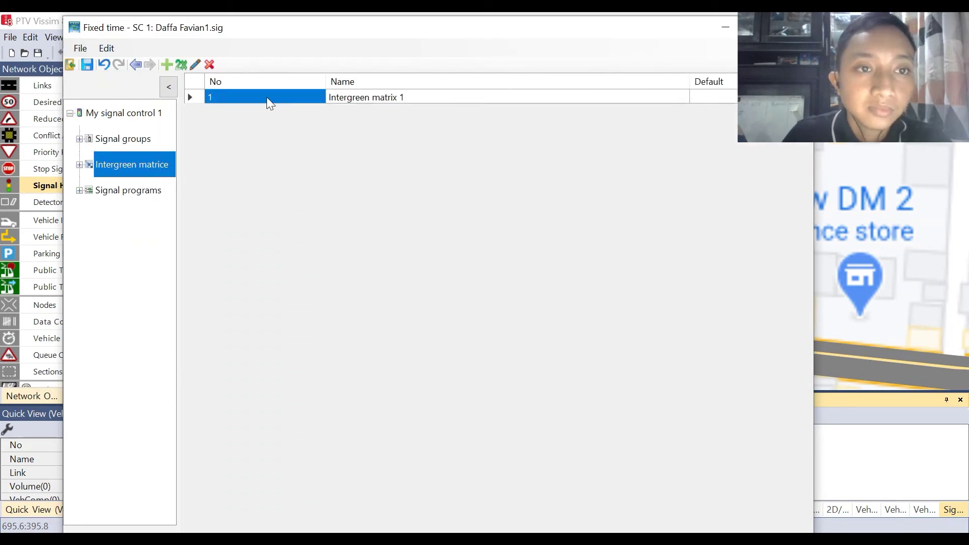
pyautogui.click(192, 96)
pyautogui.doubleClick(139, 163)
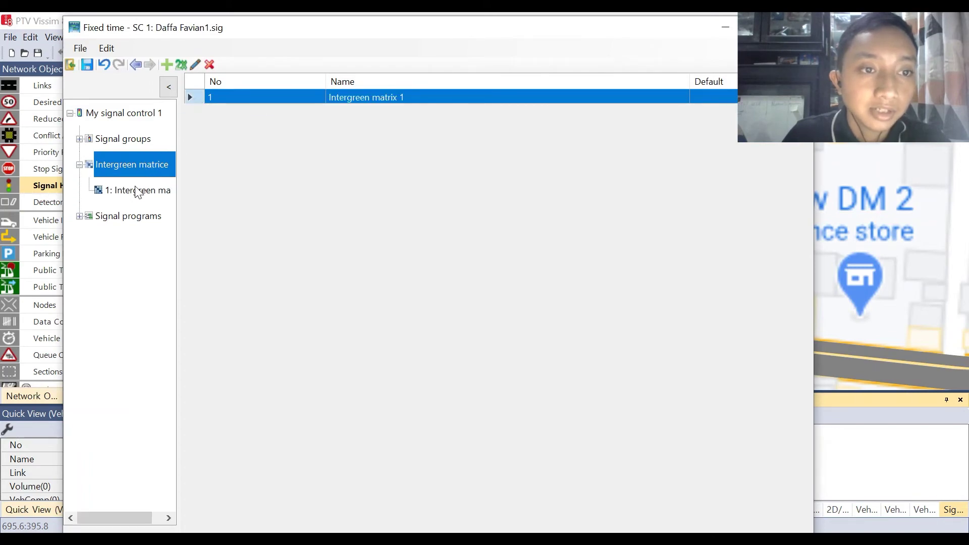
pyautogui.click(137, 190)
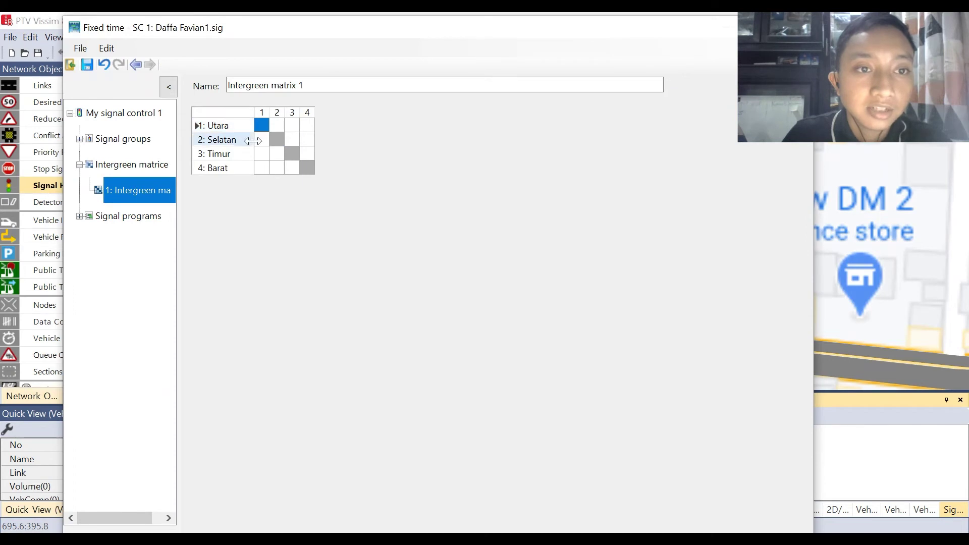
# Add a second signal program to the signal controller and open its signal group timing diagram
pyautogui.click(142, 216)
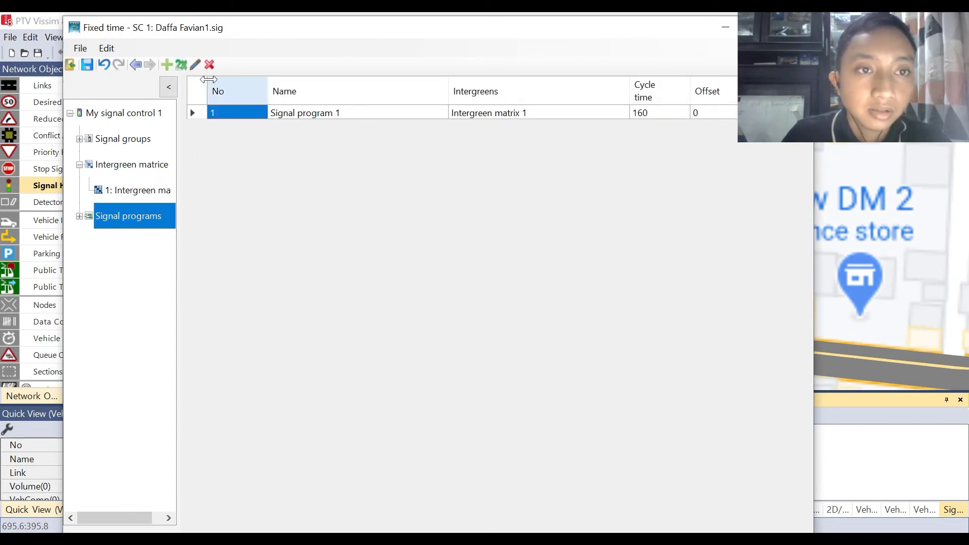
pyautogui.click(167, 65)
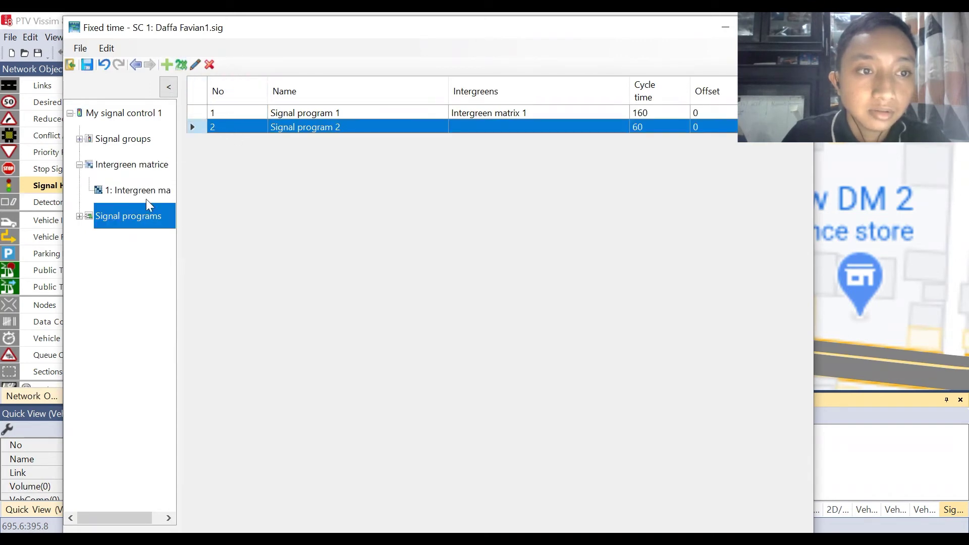
pyautogui.doubleClick(122, 222)
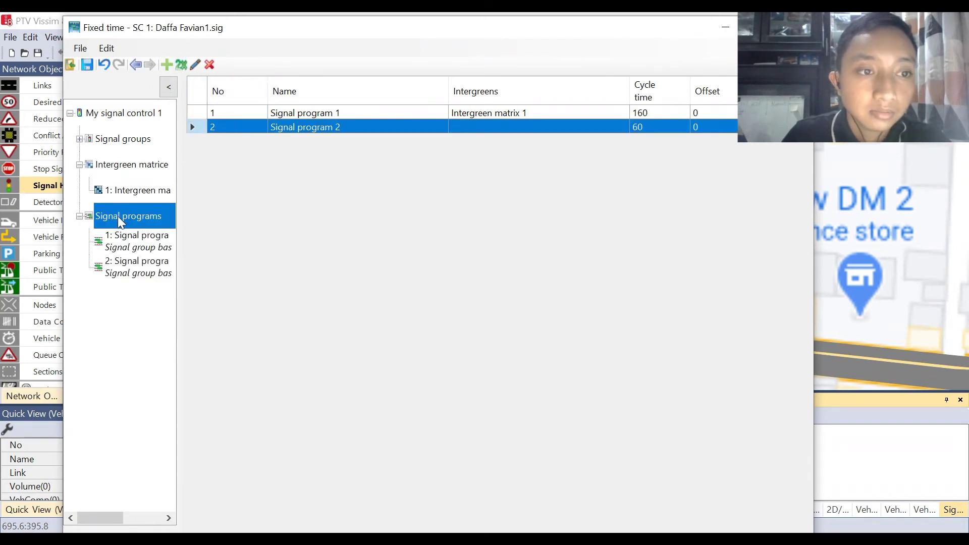
pyautogui.click(137, 267)
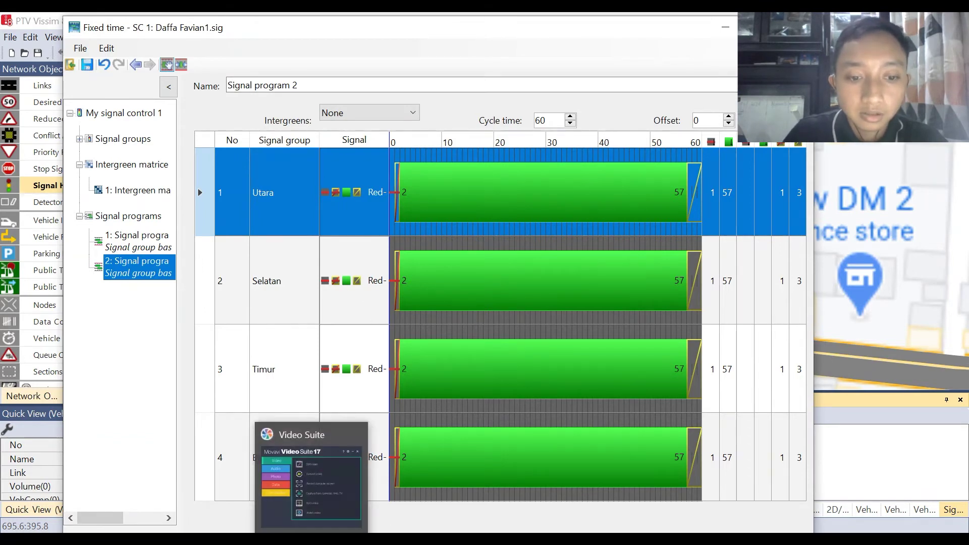
# Examine the Simpang 4 Kidsfun optimised cycle time diagram in REKAP WAKTU SIKLUS.pdf and return to the signal program editor
pyautogui.hotkey('alt', 'Tab')
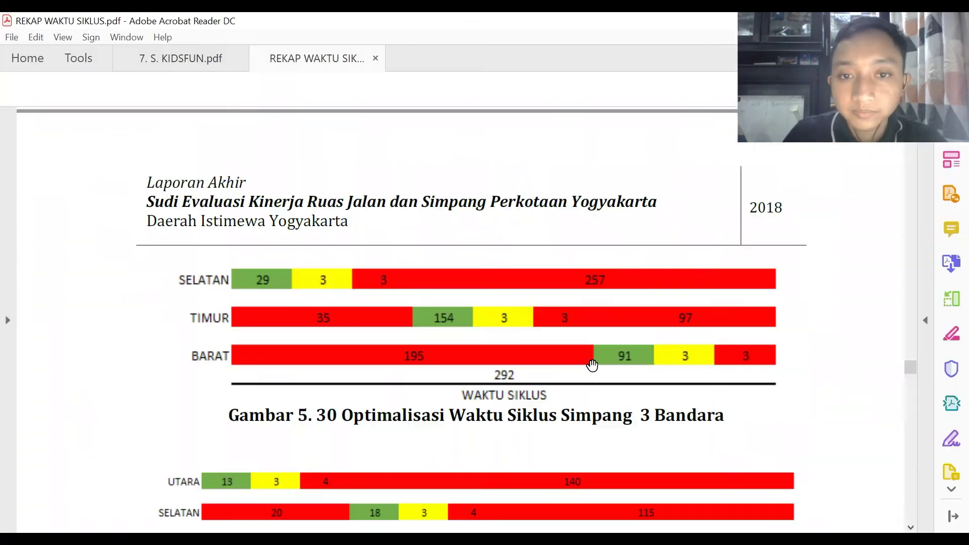
pyautogui.scroll(-1, 551, 329)
pyautogui.scroll(-5, 552, 328)
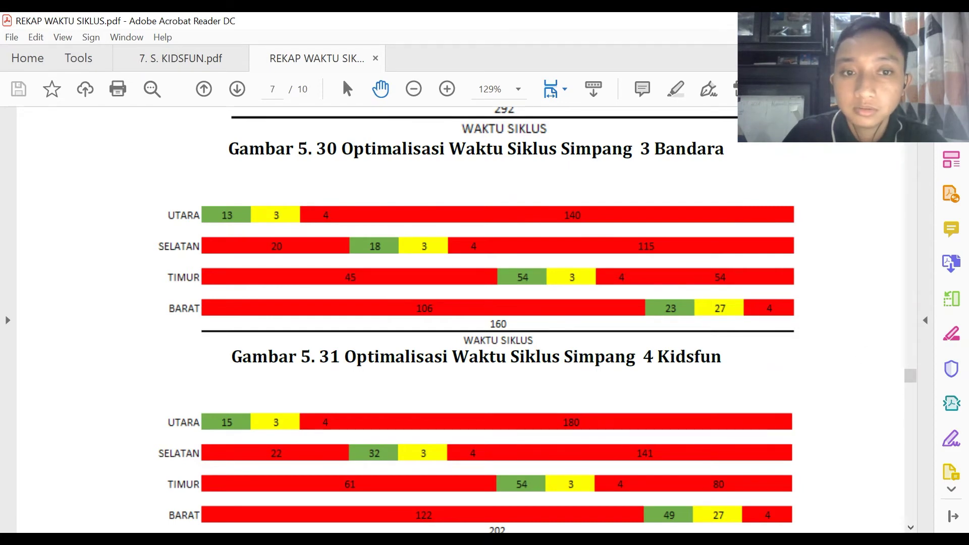
pyautogui.hotkey('alt', 'Tab')
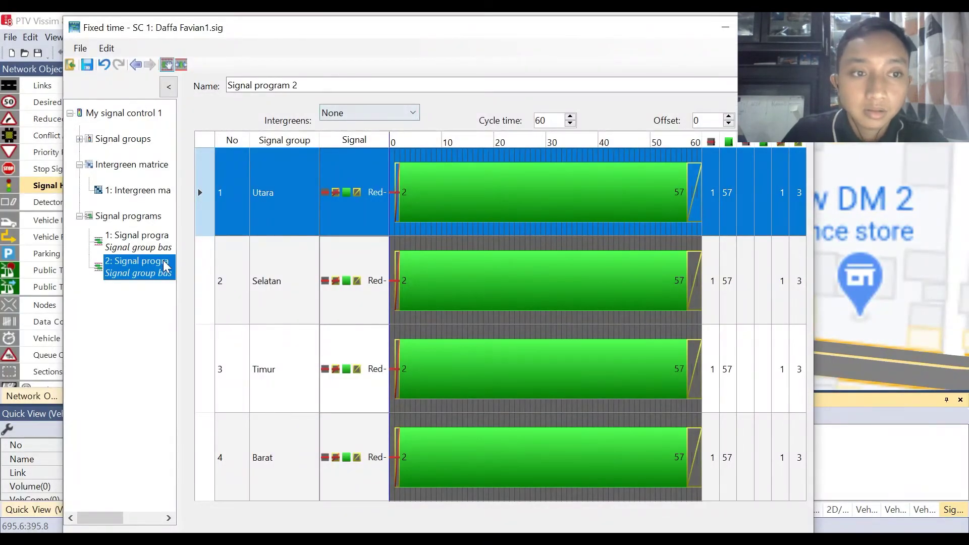
# Assign Intergreen matrix 1 to Signal program 2 and set its cycle time to 160
pyautogui.click(399, 112)
pyautogui.click(388, 145)
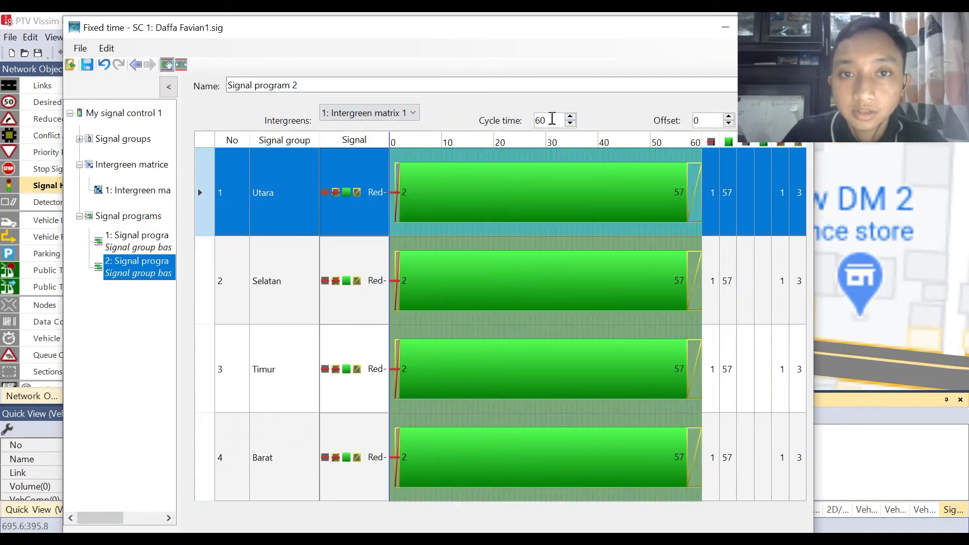
pyautogui.moveTo(544, 120); pyautogui.dragTo(536, 124)
pyautogui.click(538, 120)
pyautogui.write('1')
pyautogui.moveTo(341, 538)
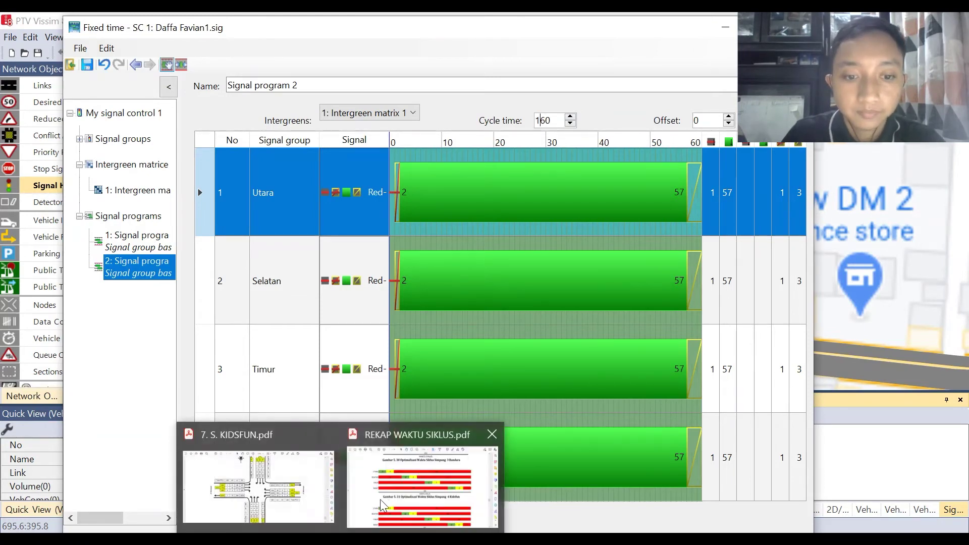
pyautogui.click(423, 485)
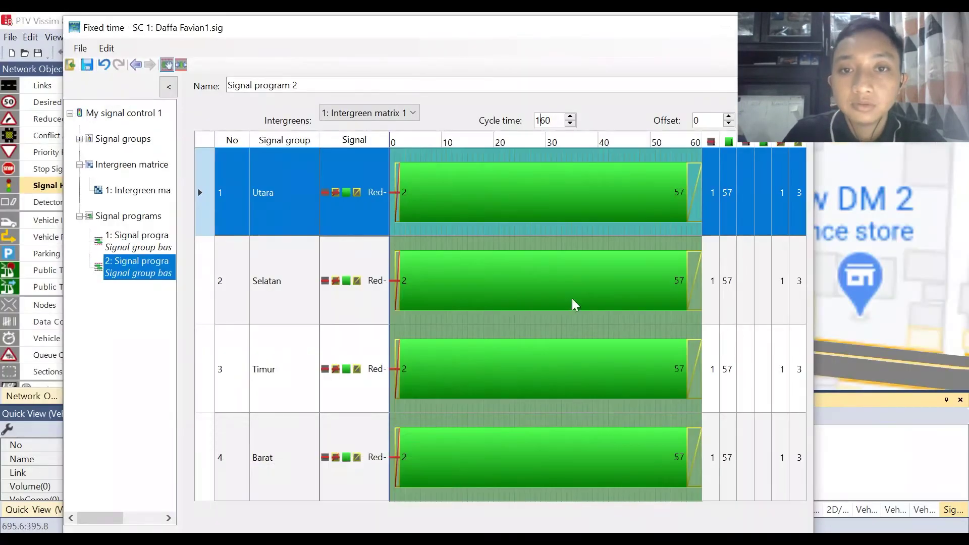
pyautogui.press('Return')
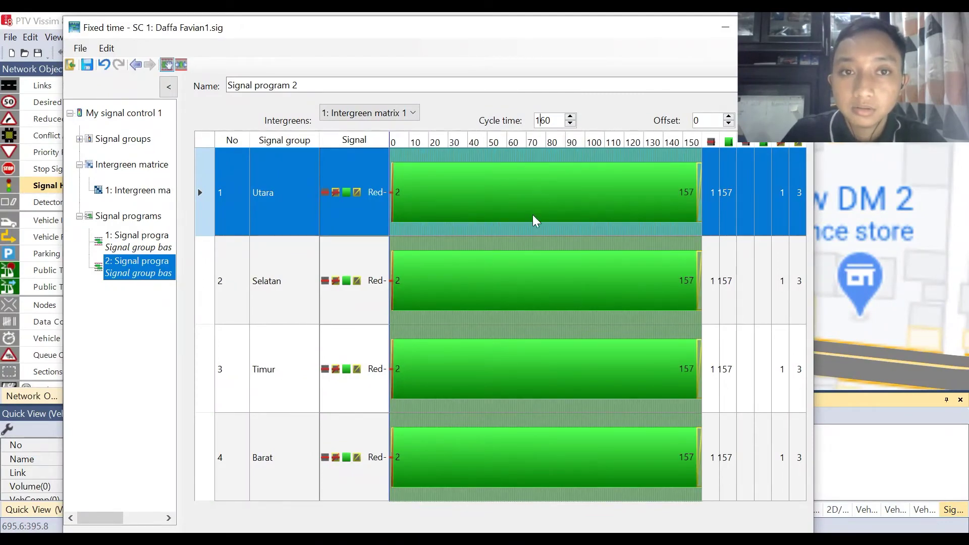
# Set the intergreens of Signal program 2 to None
pyautogui.click(399, 113)
pyautogui.click(397, 132)
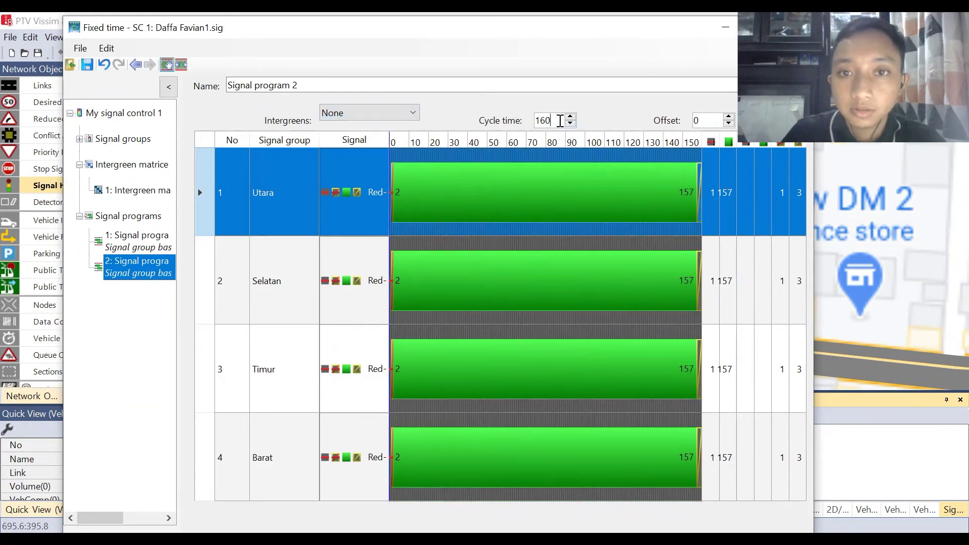
pyautogui.click(596, 86)
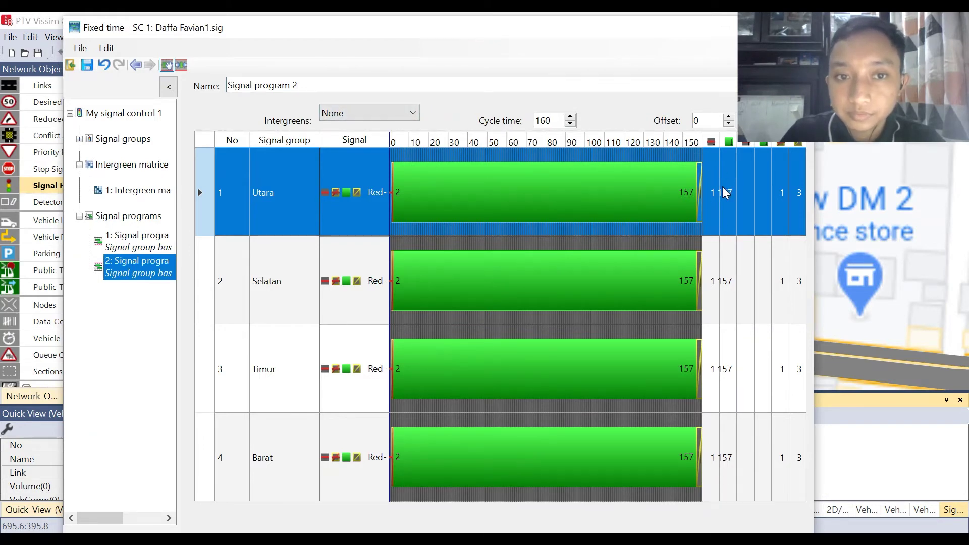
# Set the red end of the Utara signal group to 0 in Signal program 2
pyautogui.click(771, 256)
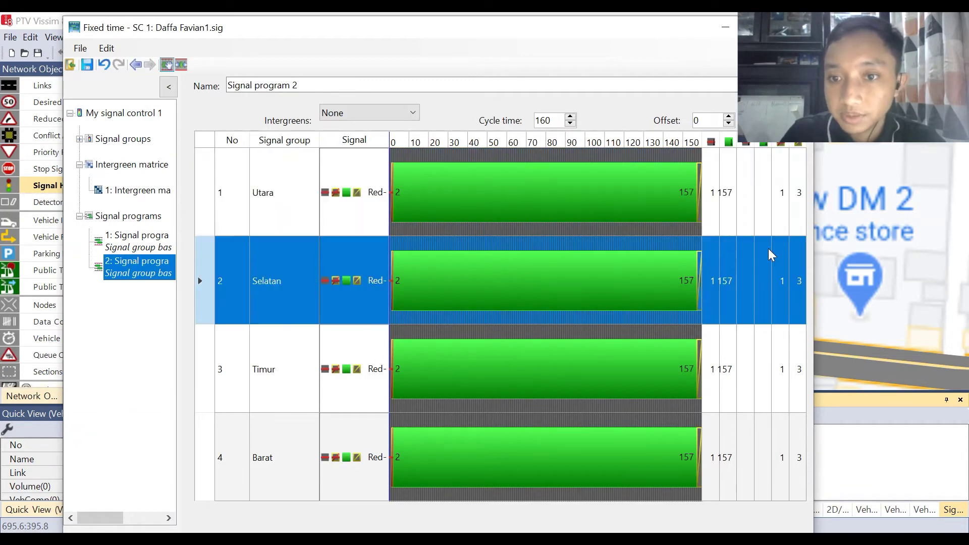
pyautogui.click(756, 207)
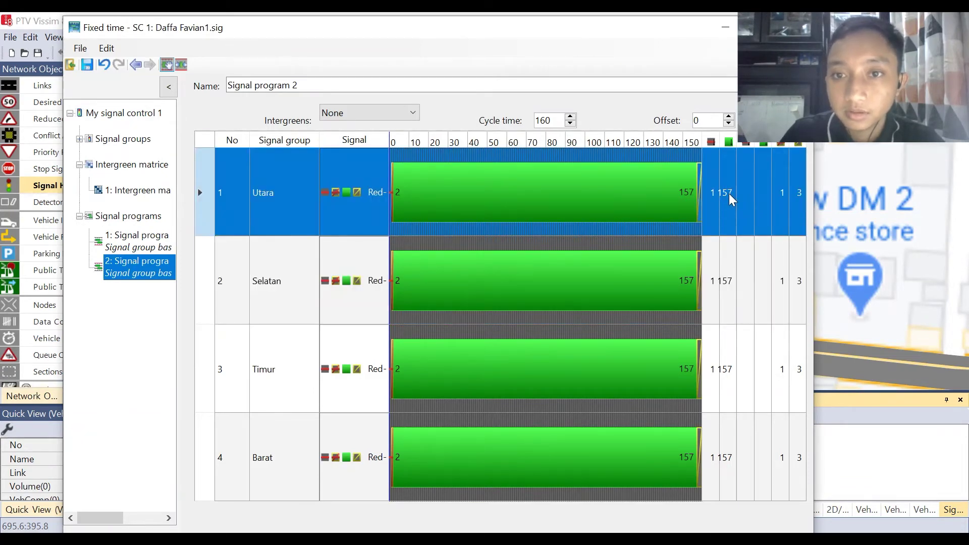
pyautogui.click(731, 194)
pyautogui.click(711, 202)
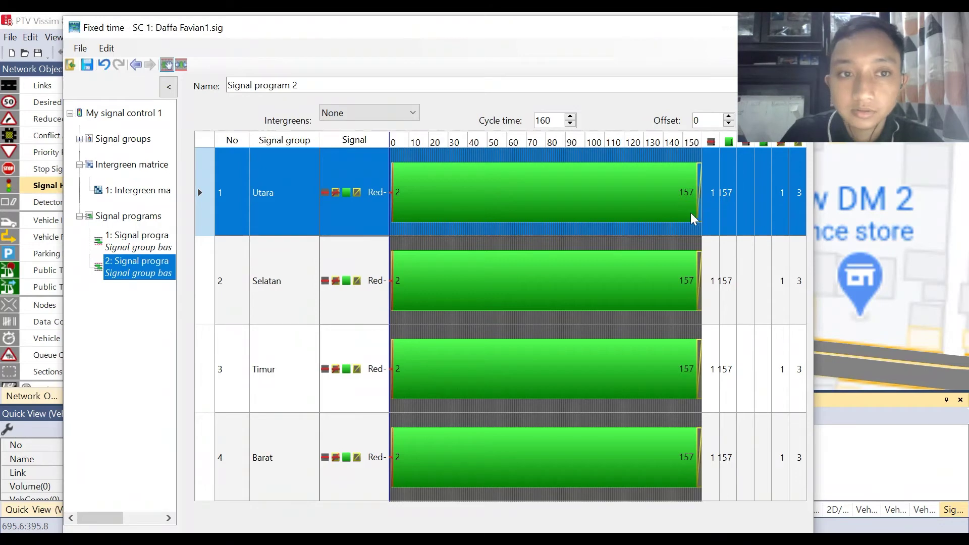
pyautogui.click(710, 193)
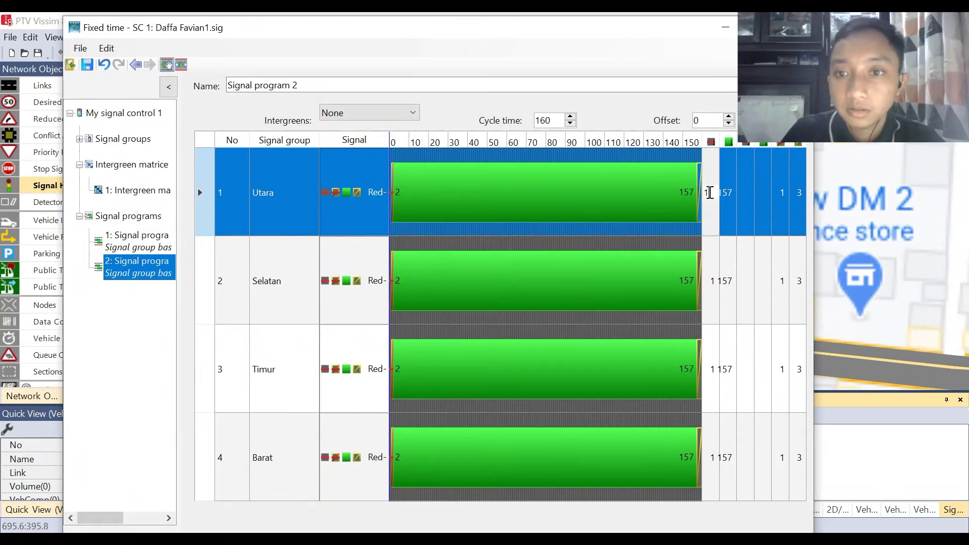
pyautogui.press('BackSpace')
pyautogui.write('0')
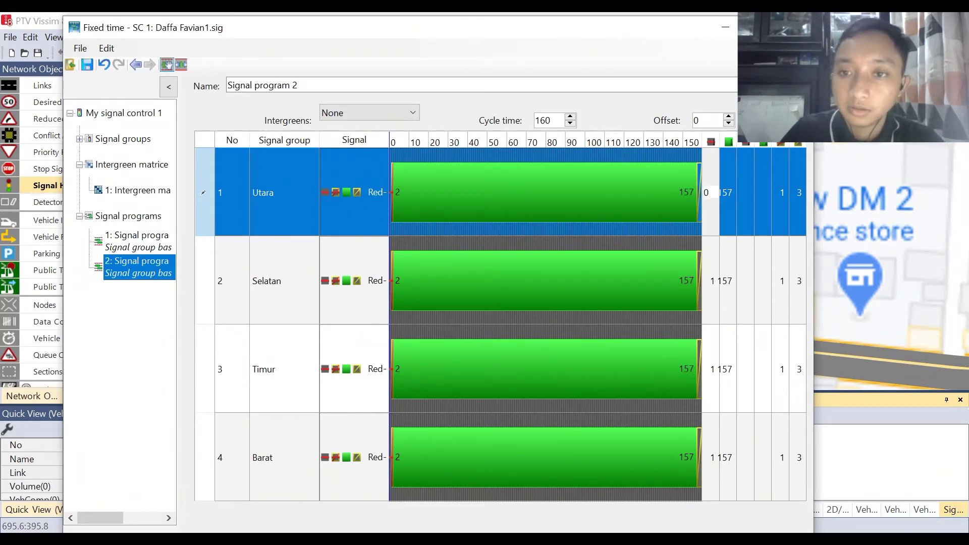
# Set the Utara signal group's green end to 13 and its red/amber duration to 4
pyautogui.click(727, 204)
pyautogui.click(727, 204)
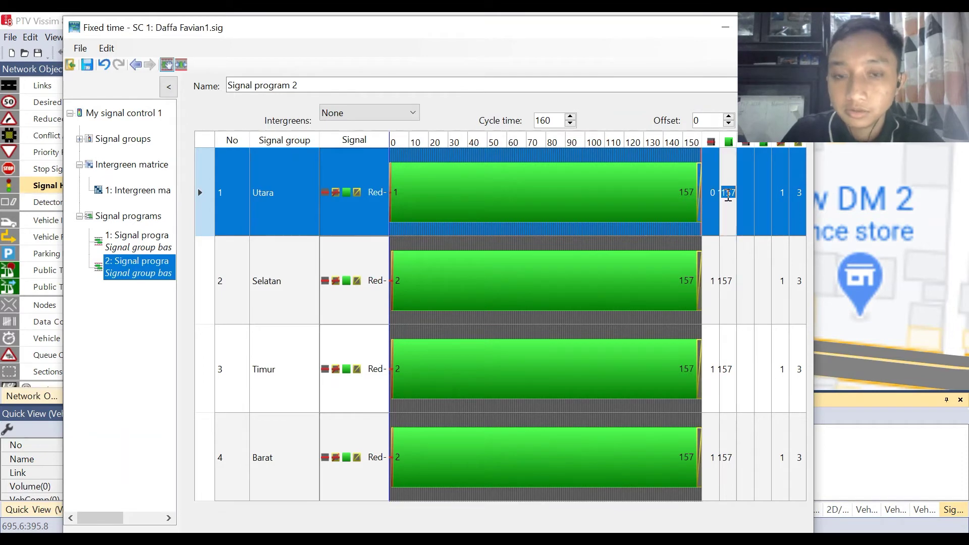
pyautogui.press('BackSpace')
pyautogui.press('BackSpace')
pyautogui.write('3')
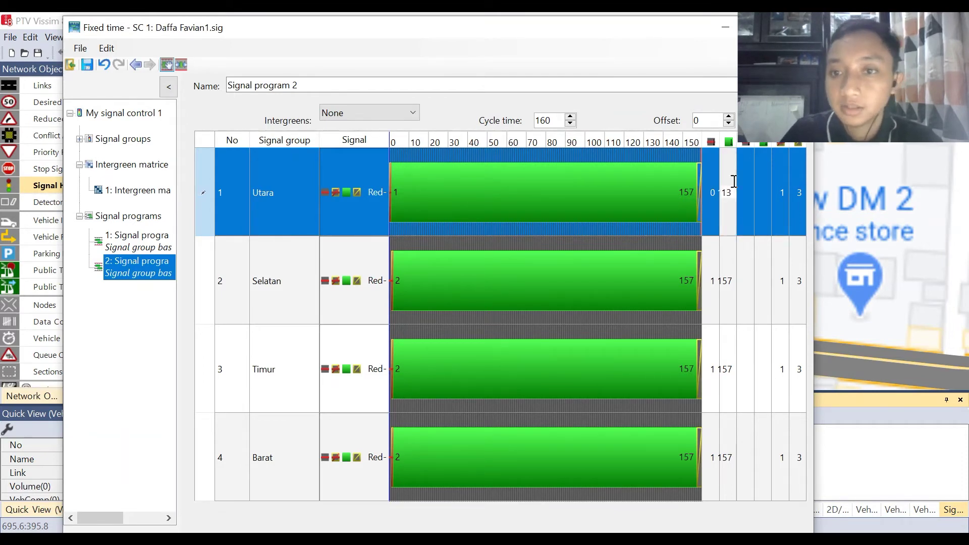
pyautogui.press('Return')
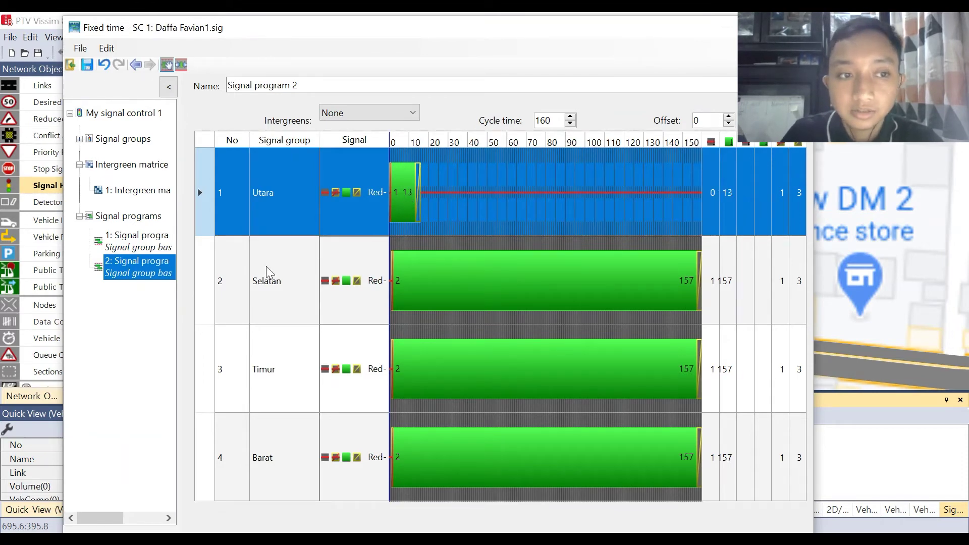
pyautogui.doubleClick(782, 197)
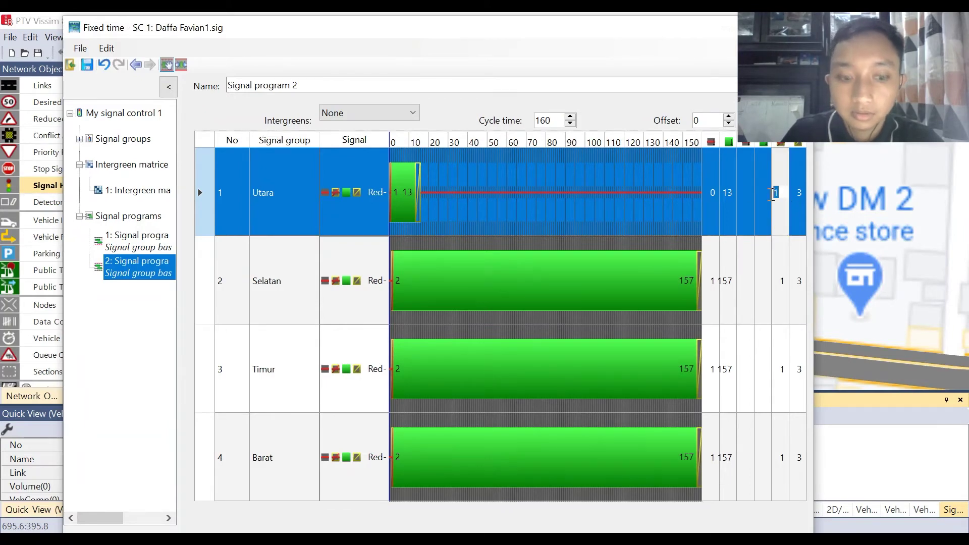
pyautogui.write('4')
pyautogui.press('Return')
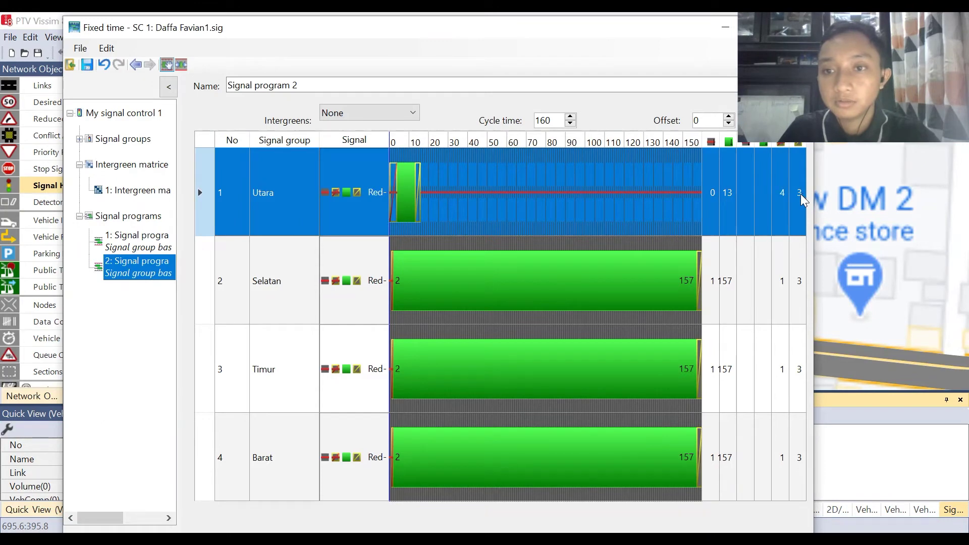
# Set the red end of the Selatan signal group to 20
pyautogui.click(711, 283)
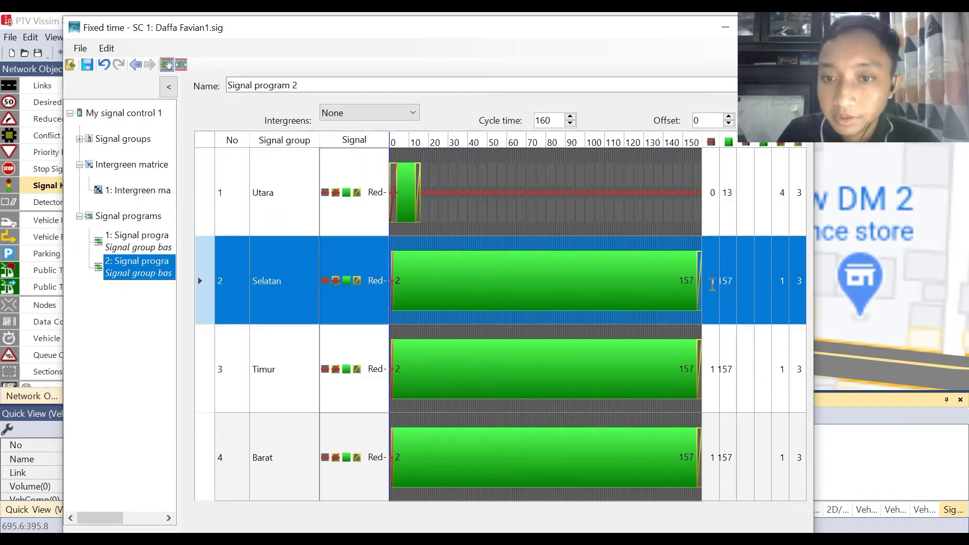
pyautogui.click(711, 283)
pyautogui.press('BackSpace')
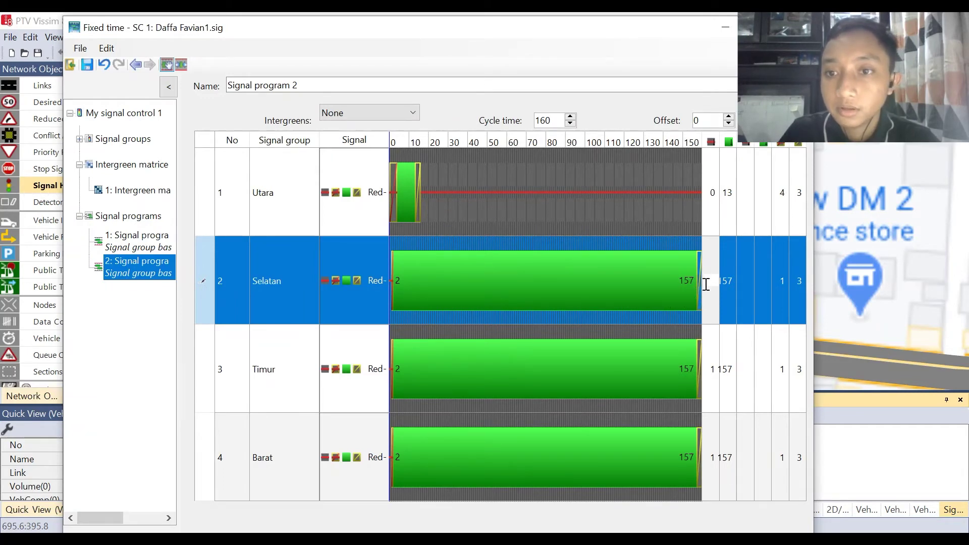
pyautogui.write('20')
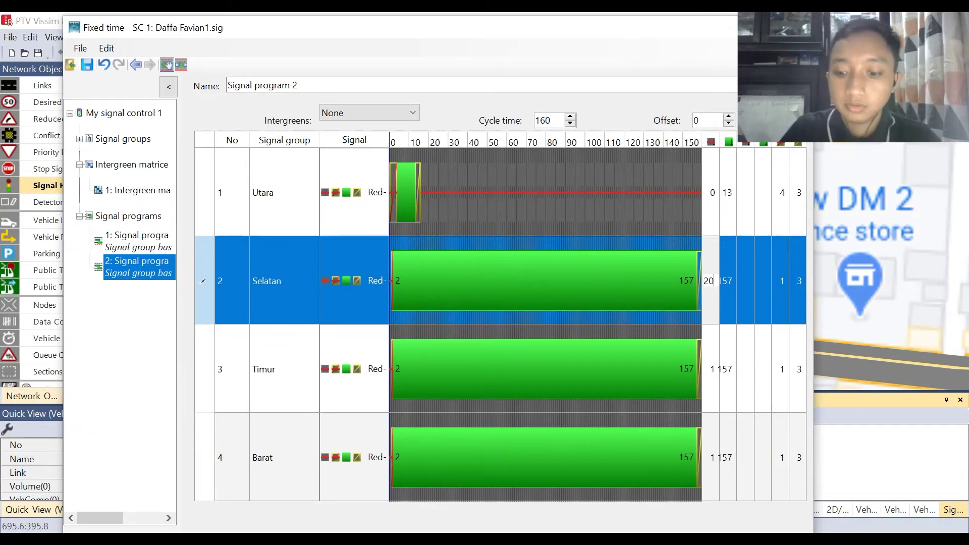
pyautogui.press('Return')
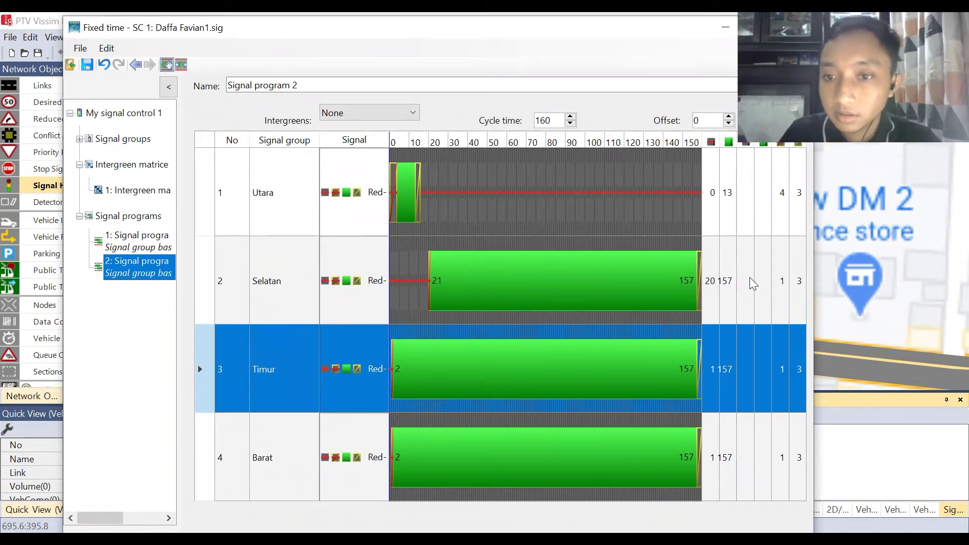
# Set the red/amber duration of the Selatan signal group to 4
pyautogui.click(782, 283)
pyautogui.click(782, 284)
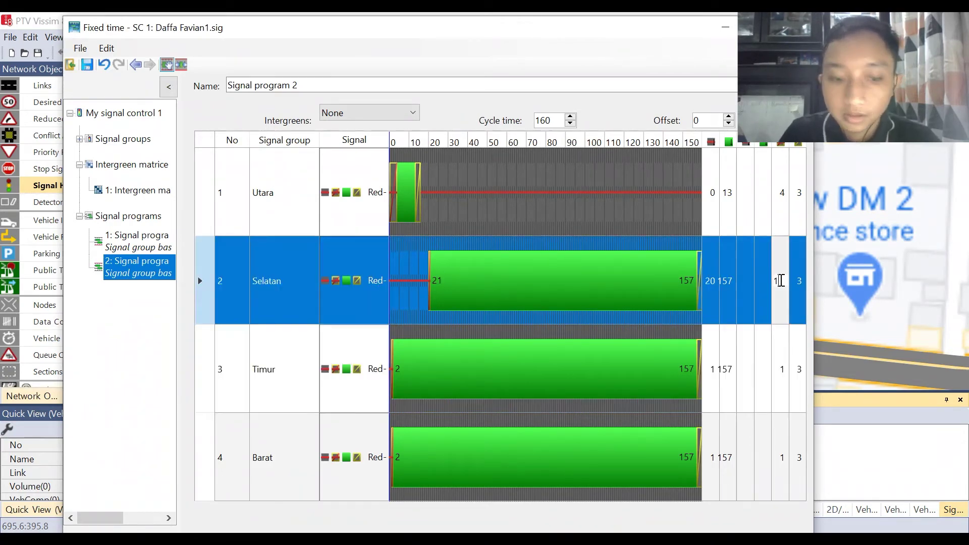
pyautogui.write('4')
pyautogui.press('BackSpace')
pyautogui.press('BackSpace')
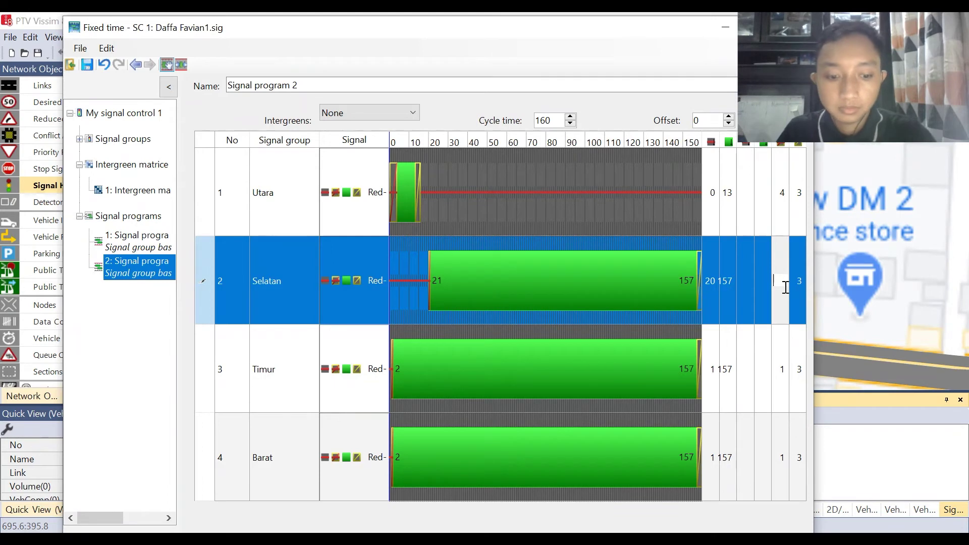
pyautogui.write('4')
pyautogui.press('Return')
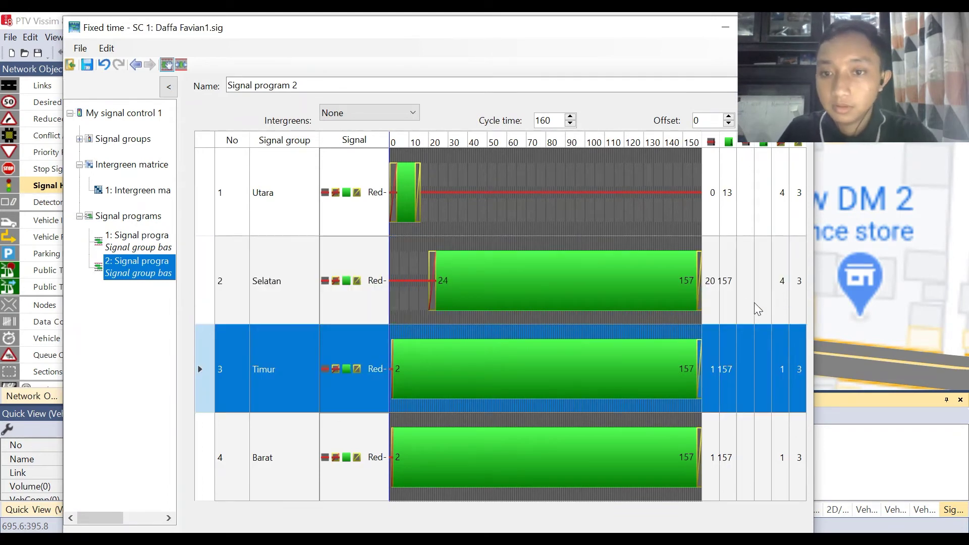
# Set the green end of the Selatan signal group to 38
pyautogui.click(731, 283)
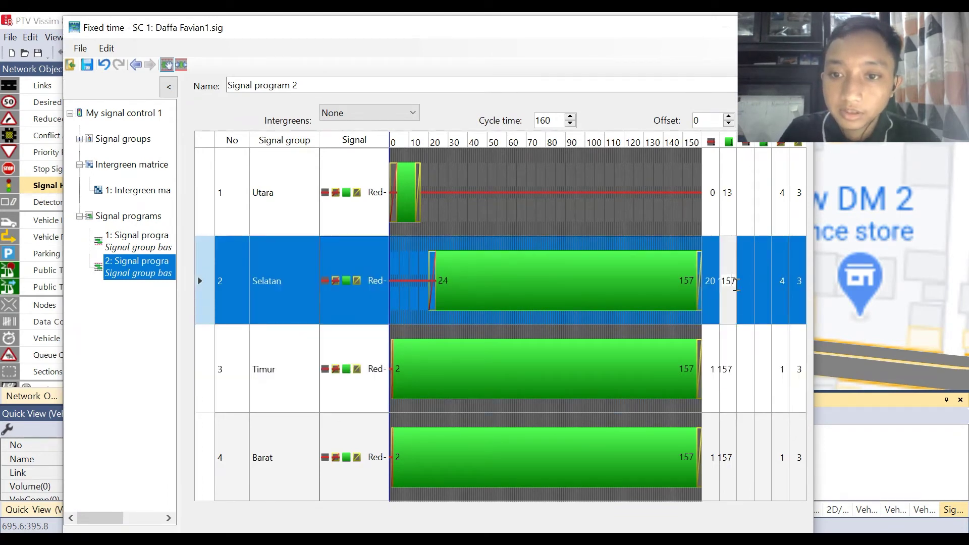
pyautogui.moveTo(725, 291); pyautogui.dragTo(724, 292)
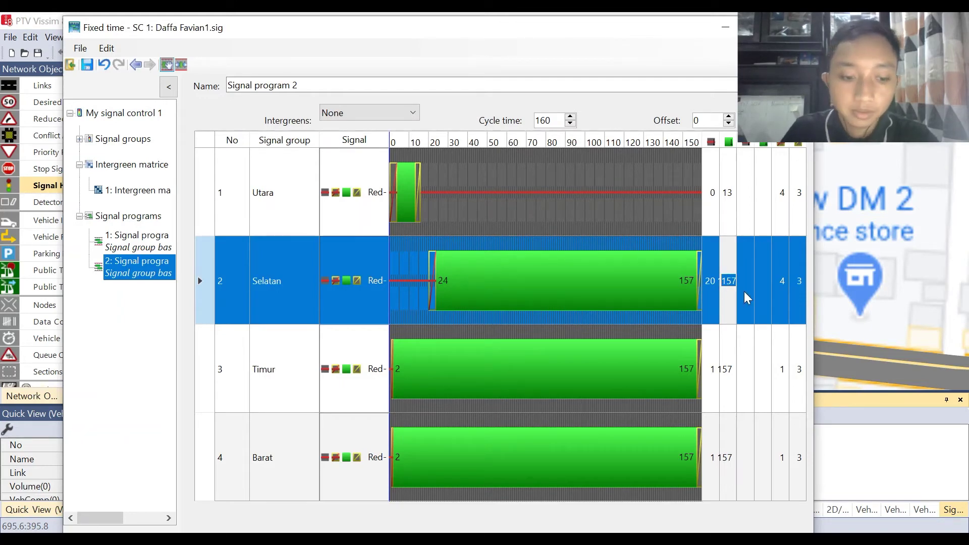
pyautogui.write('138')
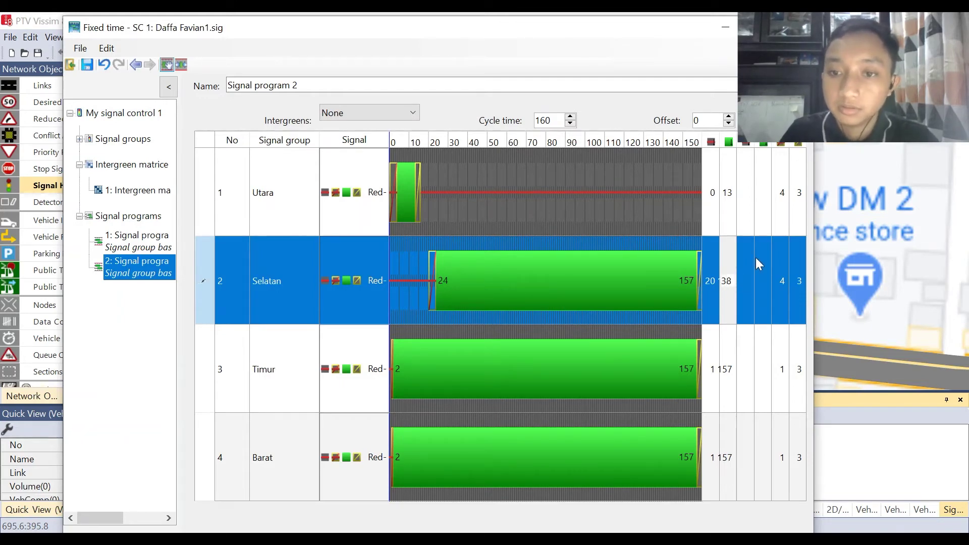
pyautogui.press('Return')
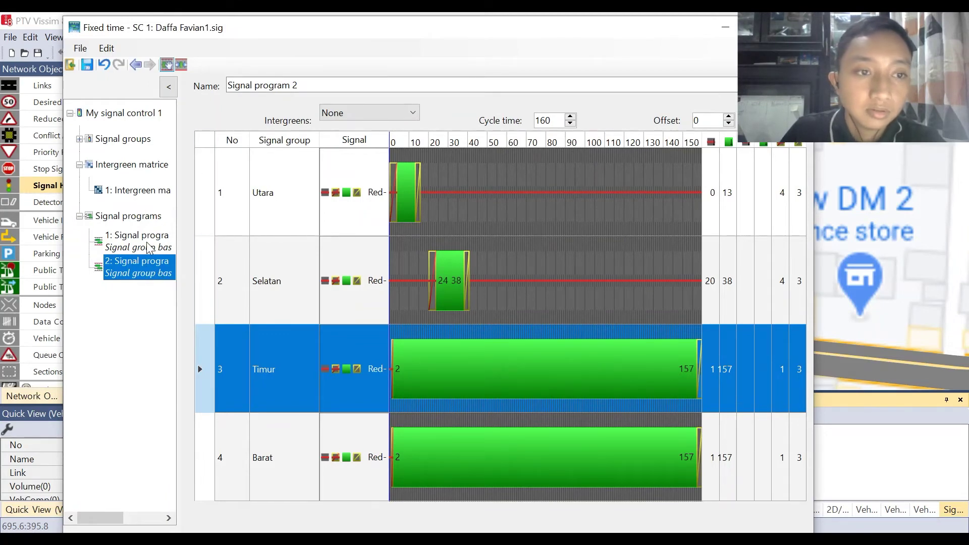
# Delete Signal program 2 from the signal programs list and open Signal program 1
pyautogui.click(148, 241)
pyautogui.click(145, 219)
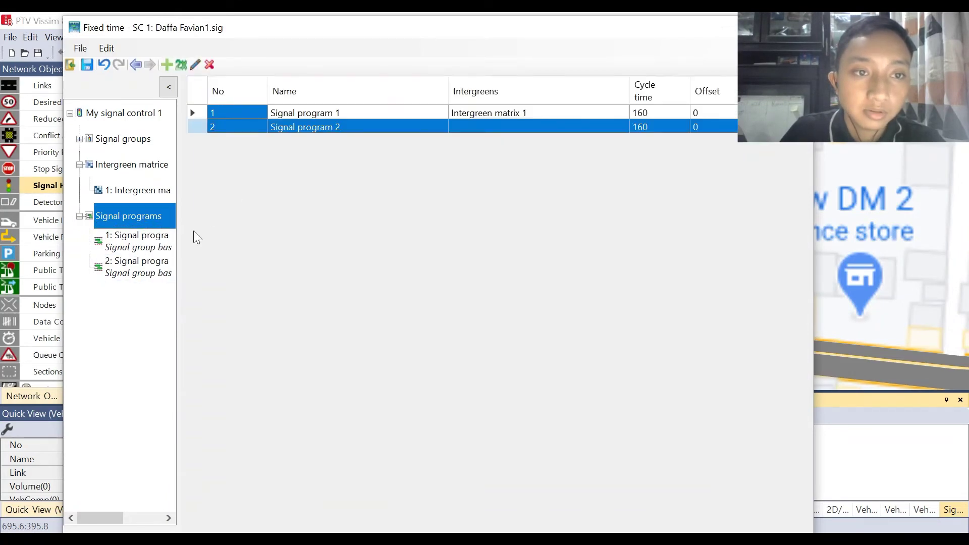
pyautogui.rightClick(300, 129)
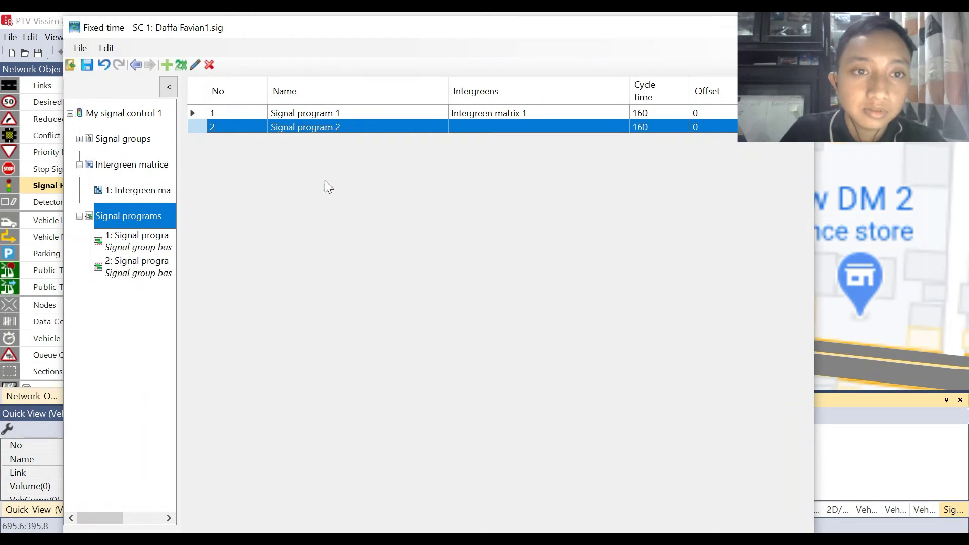
pyautogui.click(325, 180)
pyautogui.click(308, 112)
pyautogui.click(133, 245)
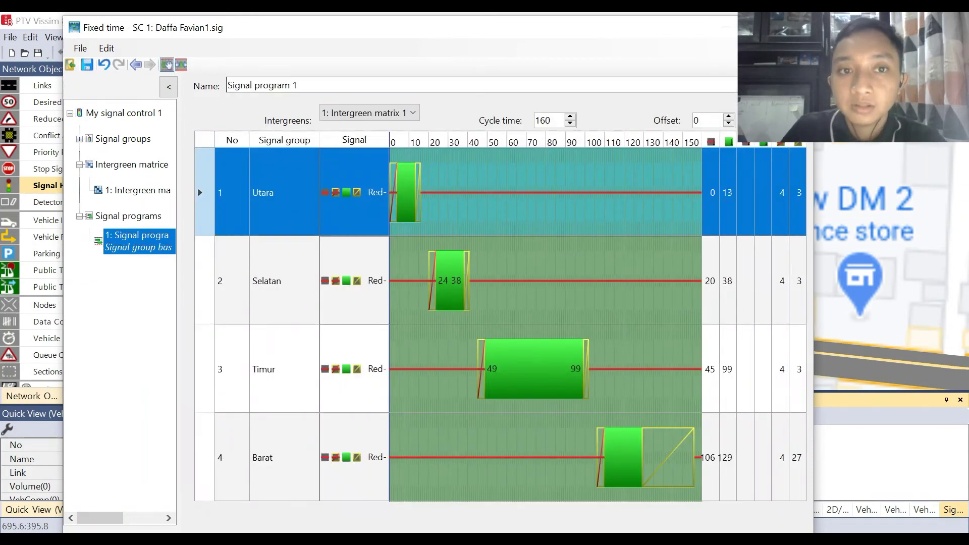
# Save the fixed-time signal control file, close its editor and accept the signal controller settings
pyautogui.click(86, 65)
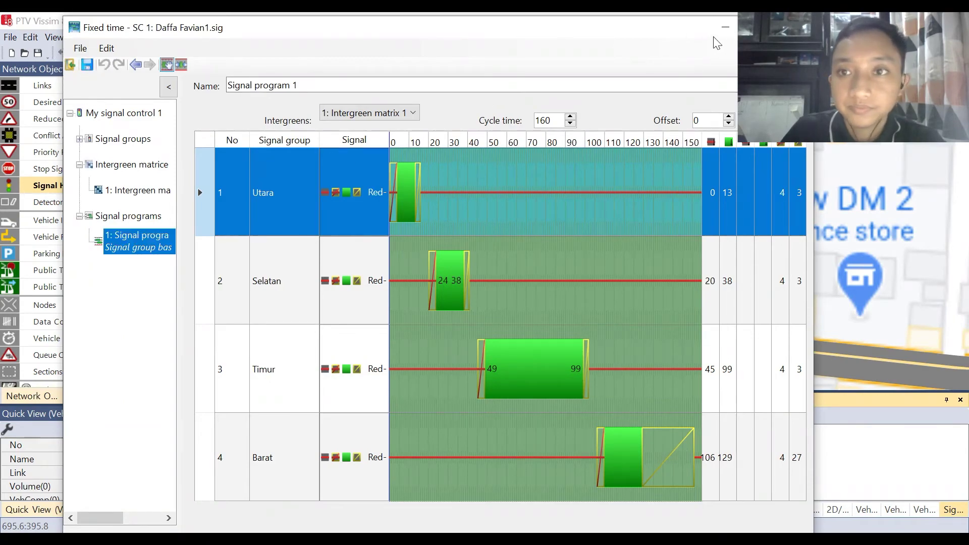
pyautogui.click(795, 27)
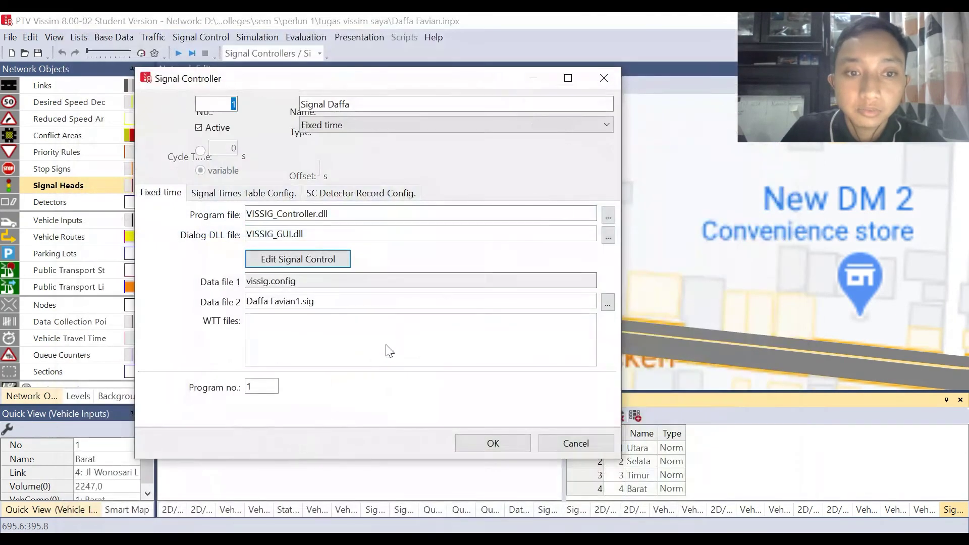
pyautogui.click(488, 443)
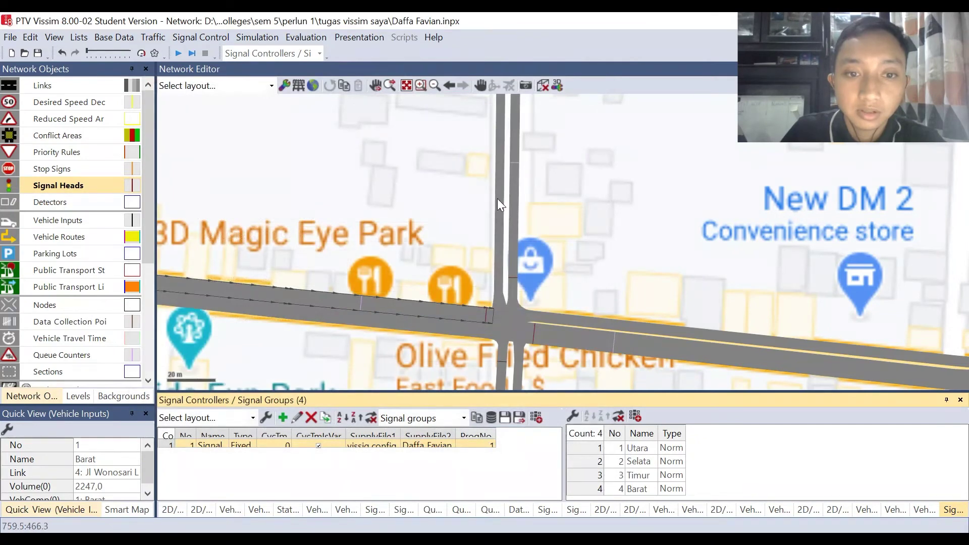
pyautogui.click(529, 317)
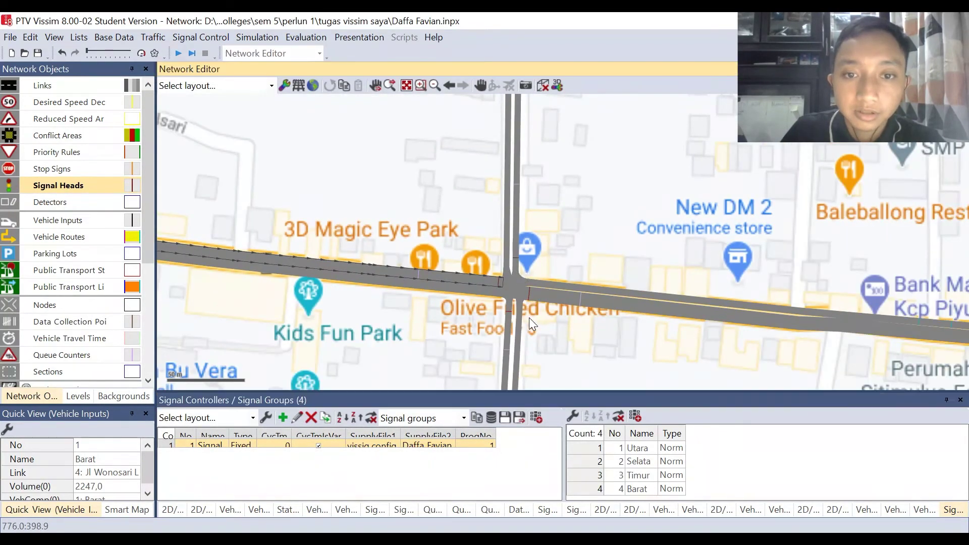
pyautogui.scroll(2, 529, 317)
pyautogui.scroll(2, 458, 247)
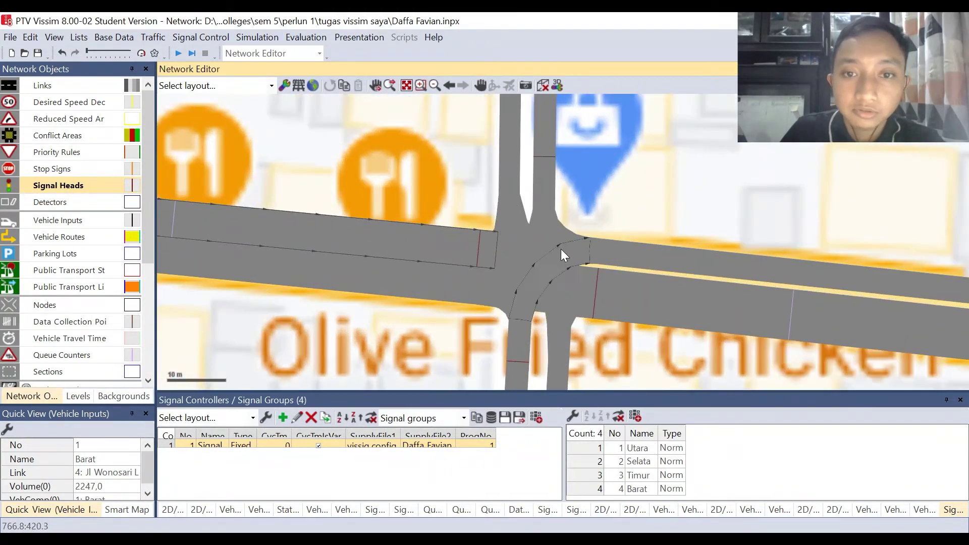
pyautogui.scroll(-2, 395, 268)
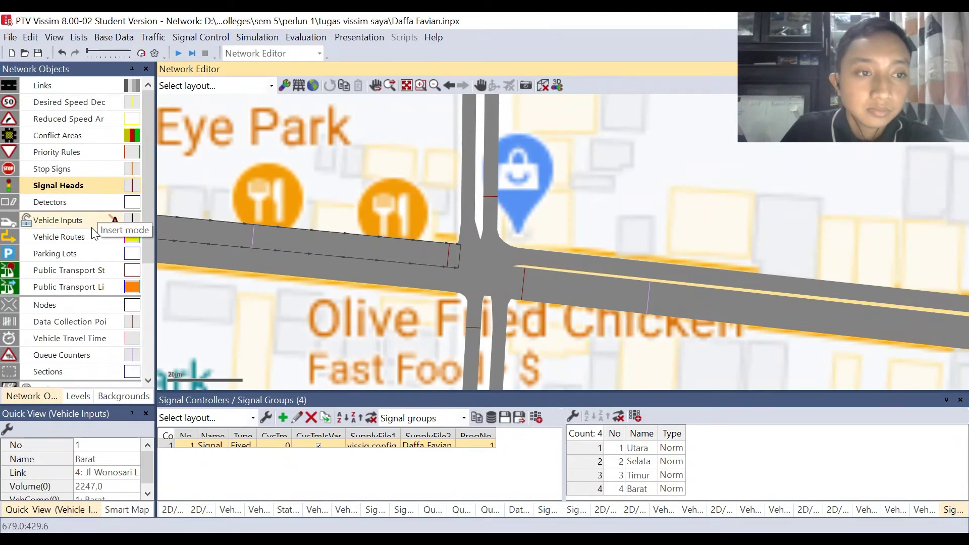
pyautogui.scroll(-3, 95, 233)
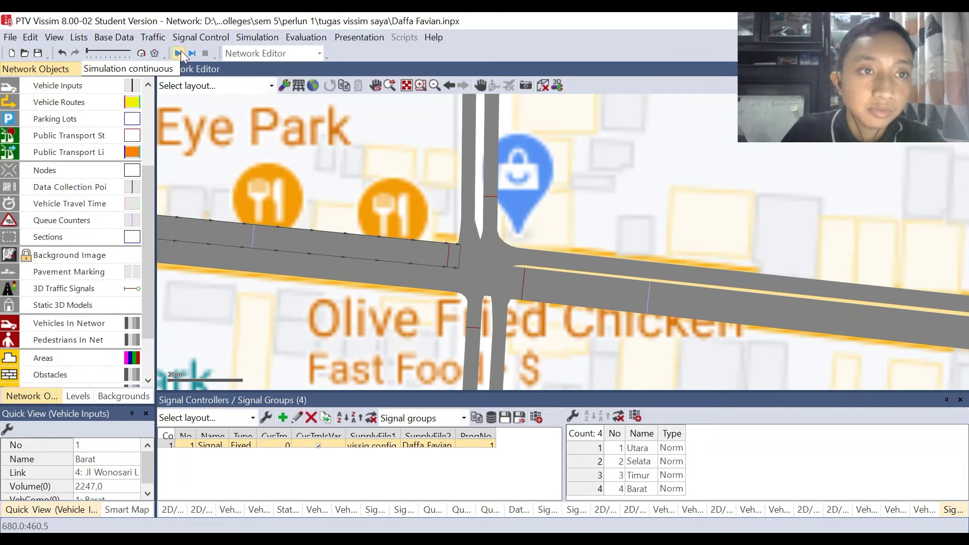
pyautogui.scroll(1, 55, 243)
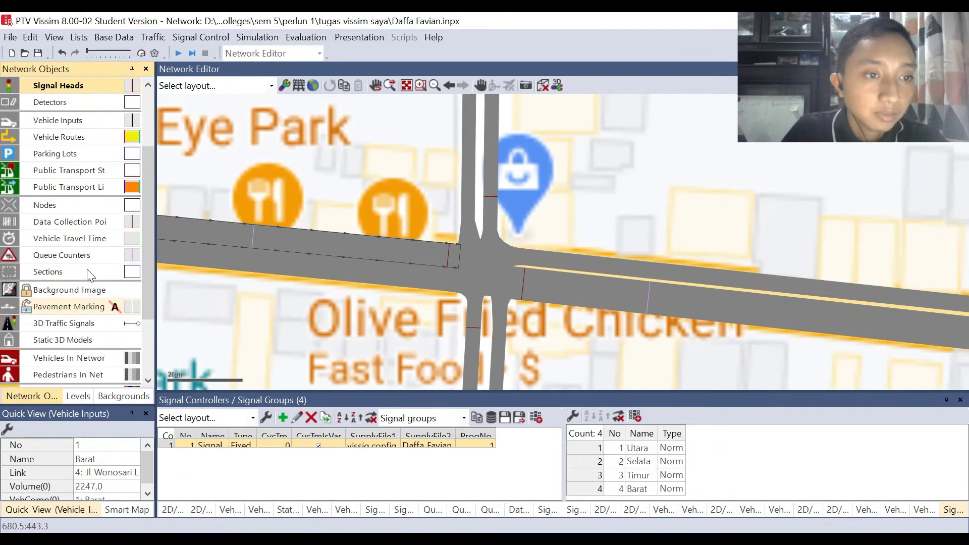
pyautogui.click(62, 256)
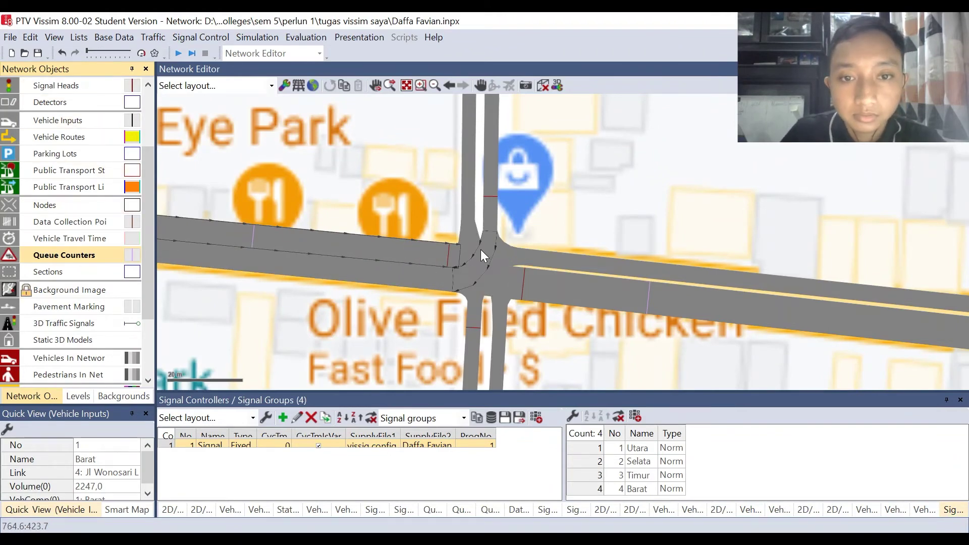
pyautogui.scroll(2, 480, 249)
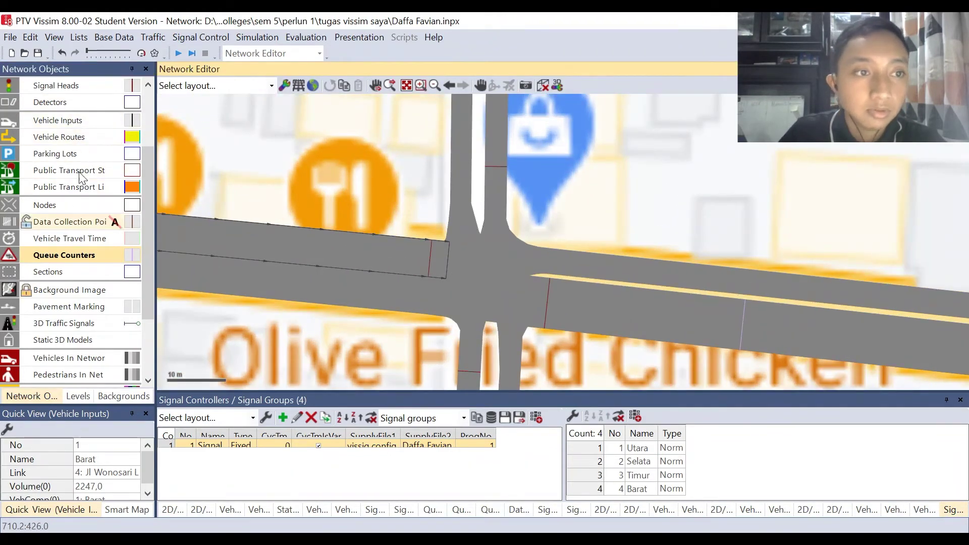
pyautogui.scroll(1, 80, 174)
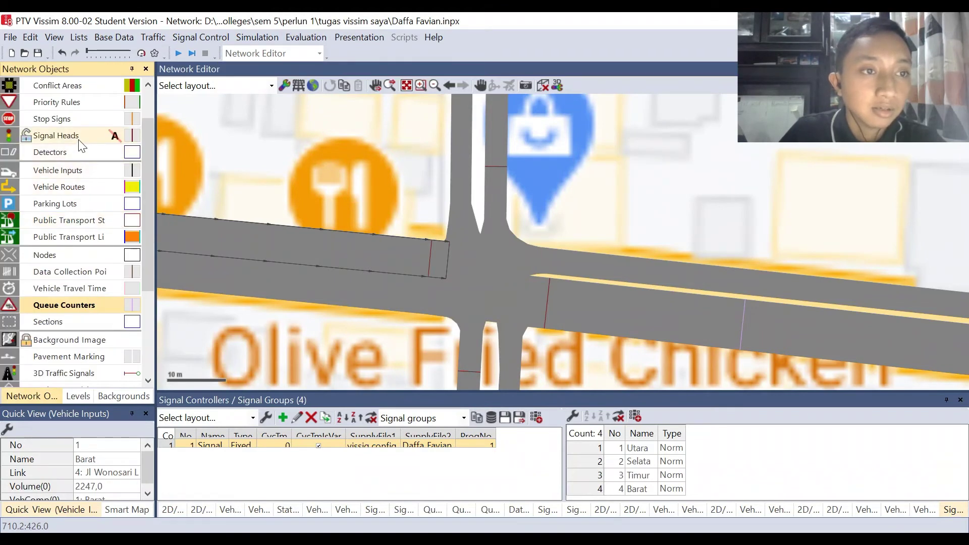
# Make signal heads the active network object type and show the list of existing signal heads
pyautogui.click(80, 136)
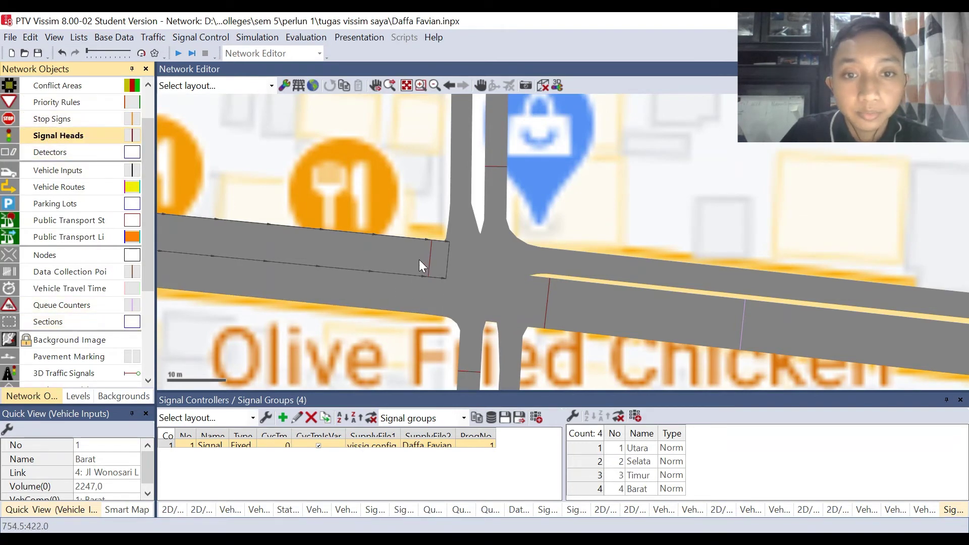
pyautogui.click(209, 36)
pyautogui.click(206, 40)
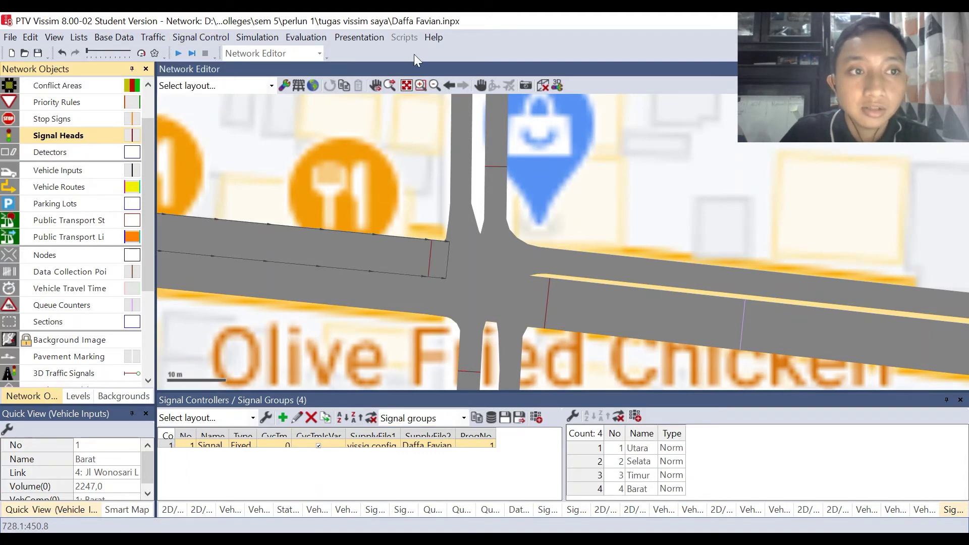
pyautogui.rightClick(73, 135)
pyautogui.click(86, 145)
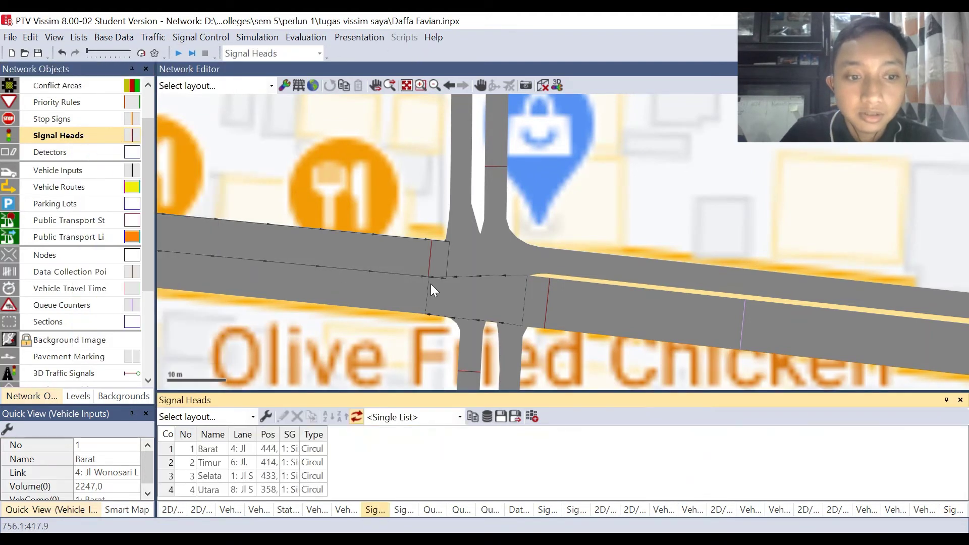
# Add a signal head named Barat on link 4 at 438.259 m, assigned to signal group 4 of signal controller 1
pyautogui.click(405, 256)
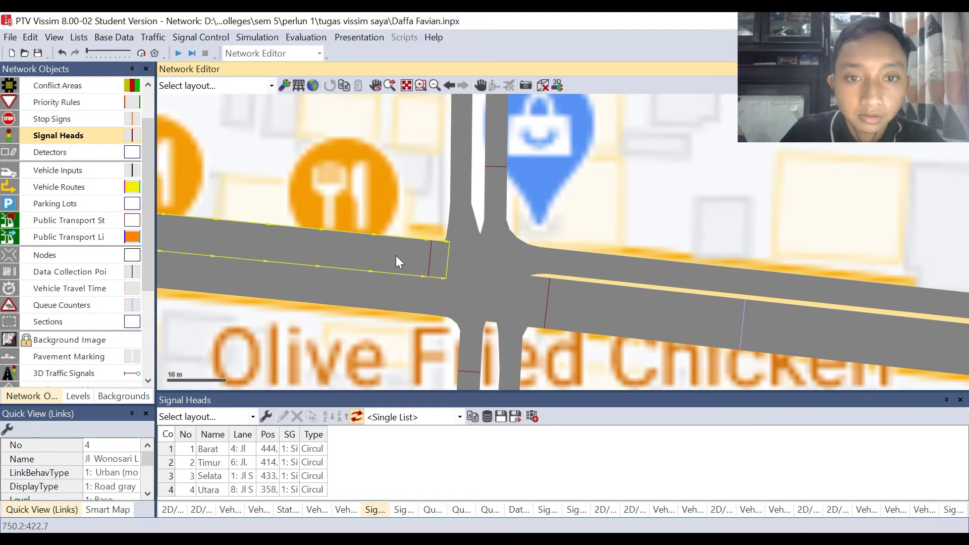
pyautogui.rightClick(398, 259)
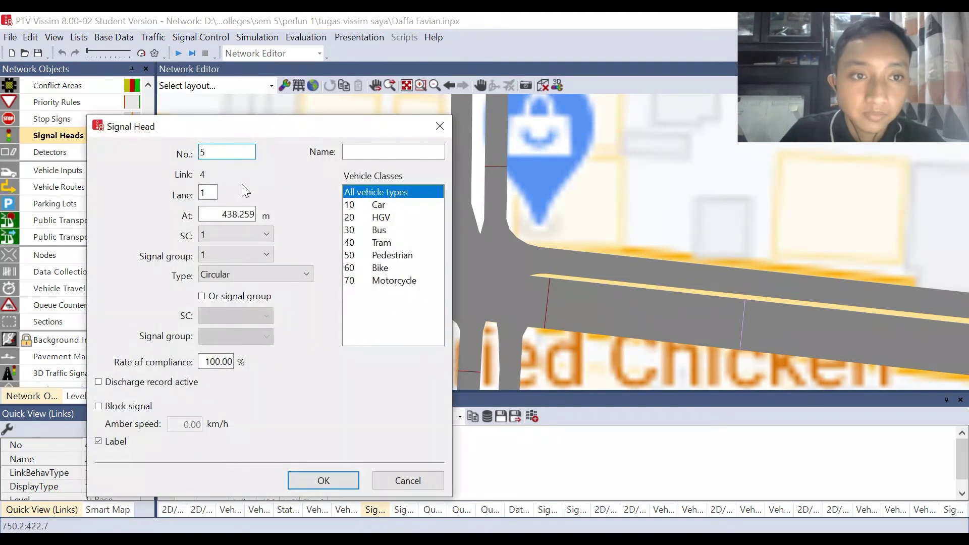
pyautogui.click(367, 147)
pyautogui.write('Barat')
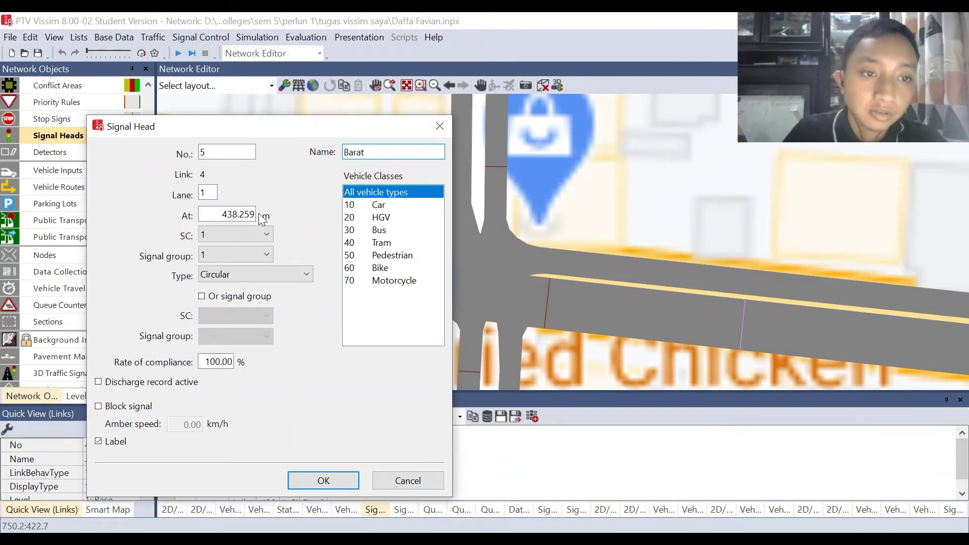
pyautogui.click(254, 256)
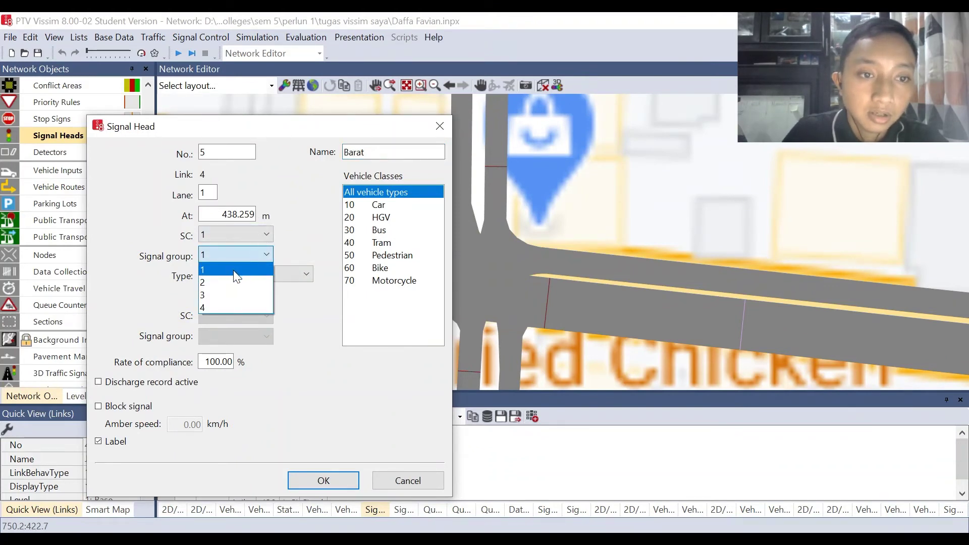
pyautogui.click(211, 306)
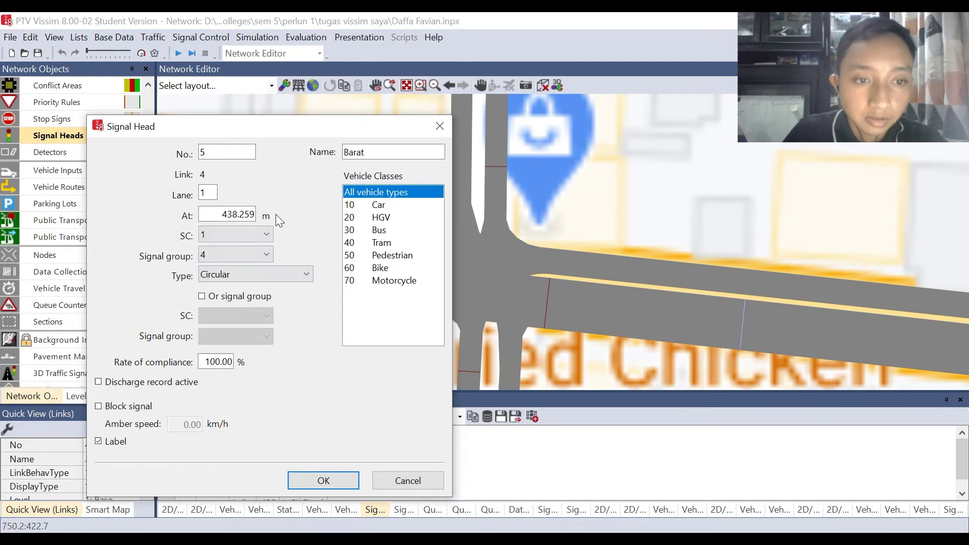
pyautogui.click(324, 481)
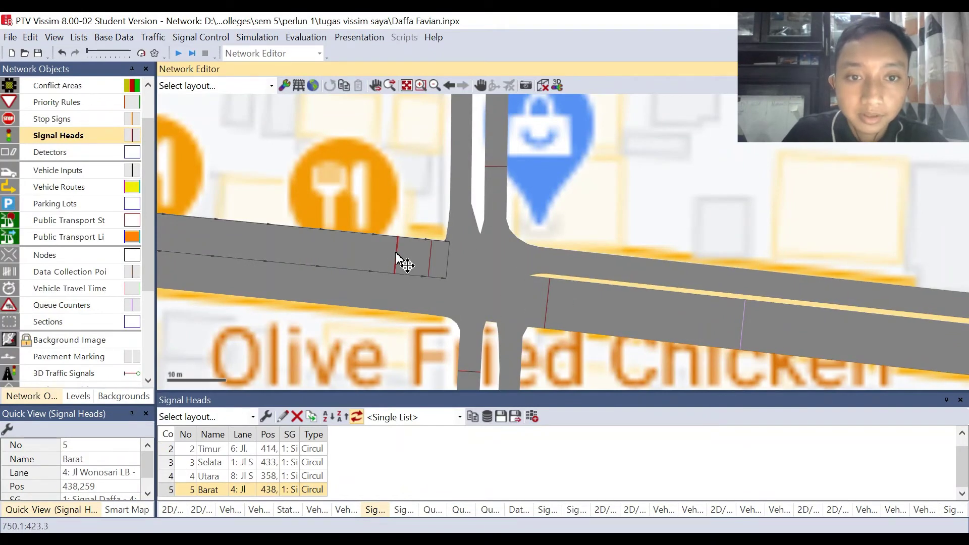
# Delete signal head 5, the extra Barat head on link 4, from the signal heads list
pyautogui.rightClick(210, 491)
pyautogui.click(268, 320)
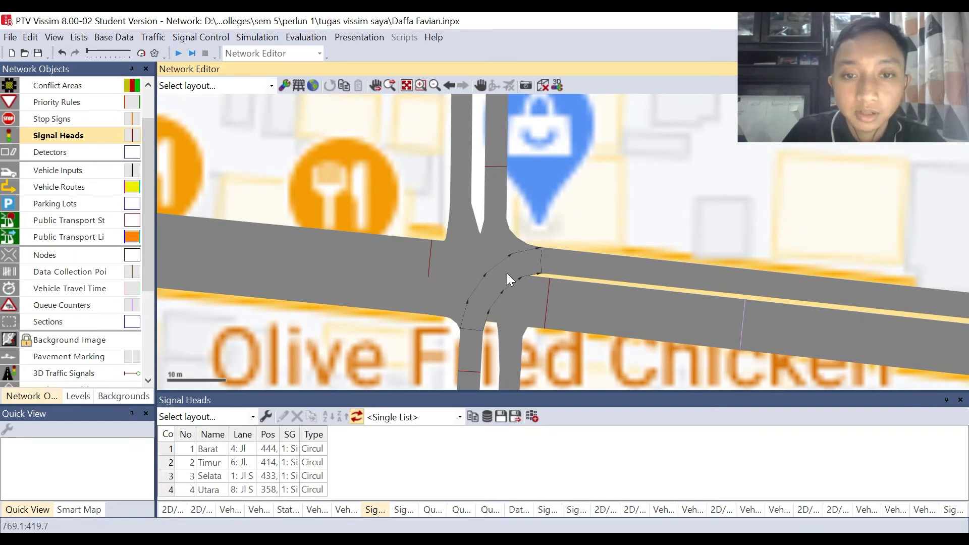
# Examine the turning connectors inside the intersection and the west approach link to see where signal heads belong
pyautogui.click(507, 273)
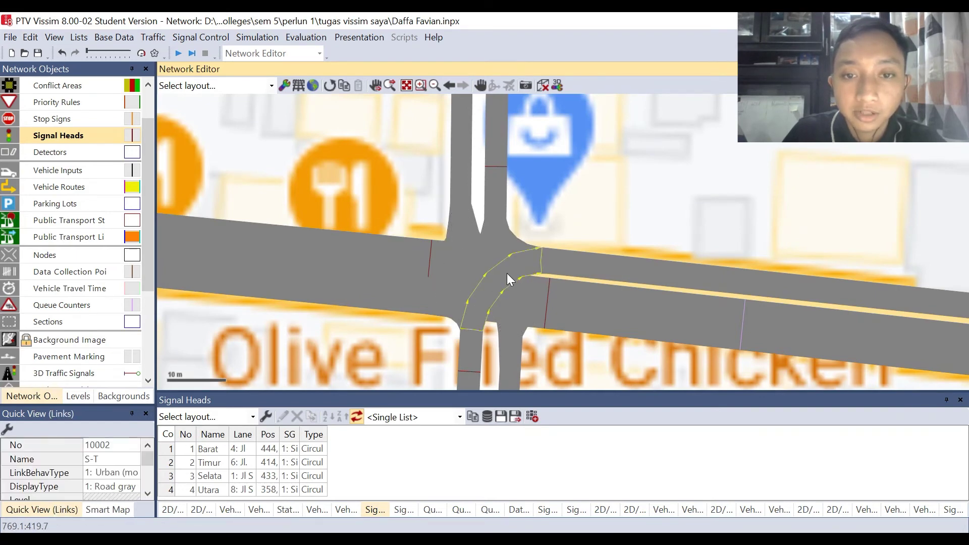
pyautogui.click(483, 262)
pyautogui.click(407, 265)
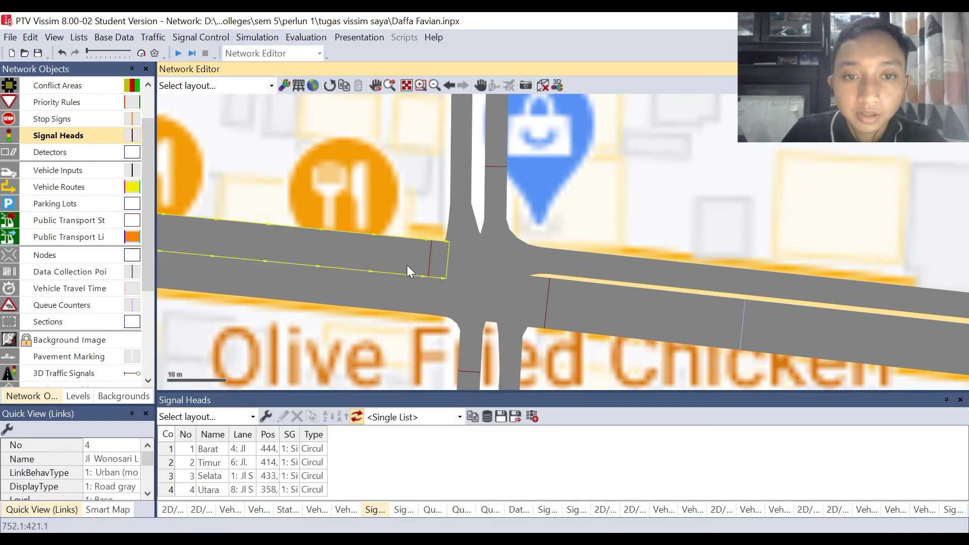
pyautogui.click(457, 259)
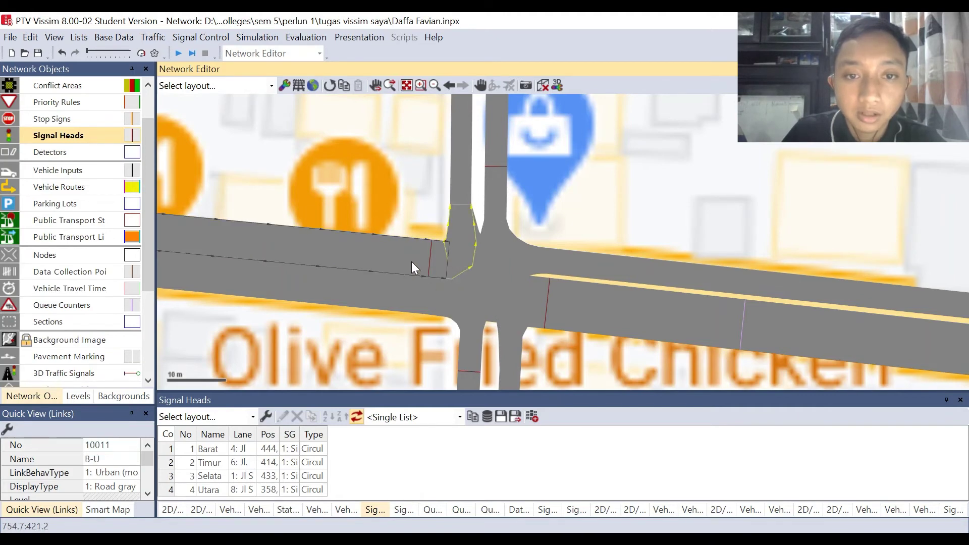
pyautogui.click(408, 261)
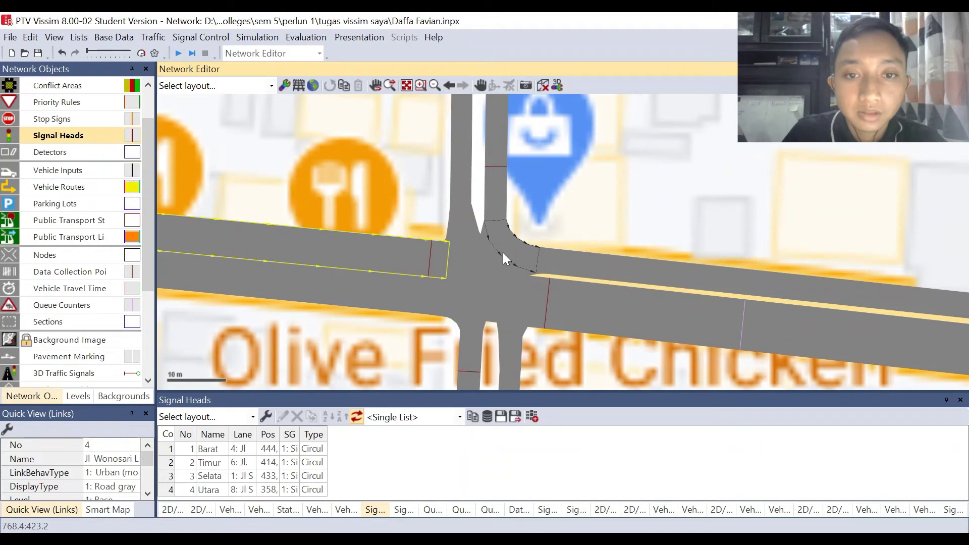
pyautogui.click(473, 279)
pyautogui.click(505, 270)
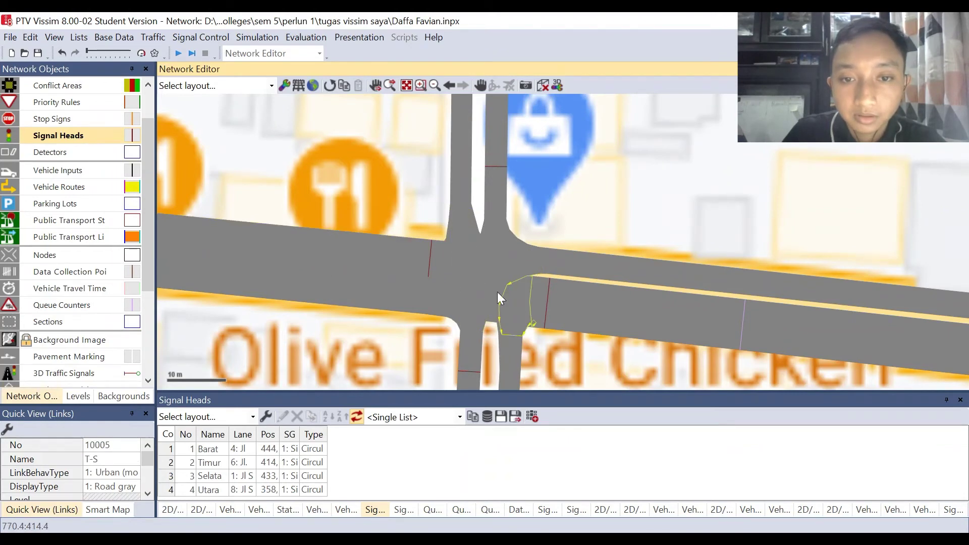
pyautogui.click(412, 266)
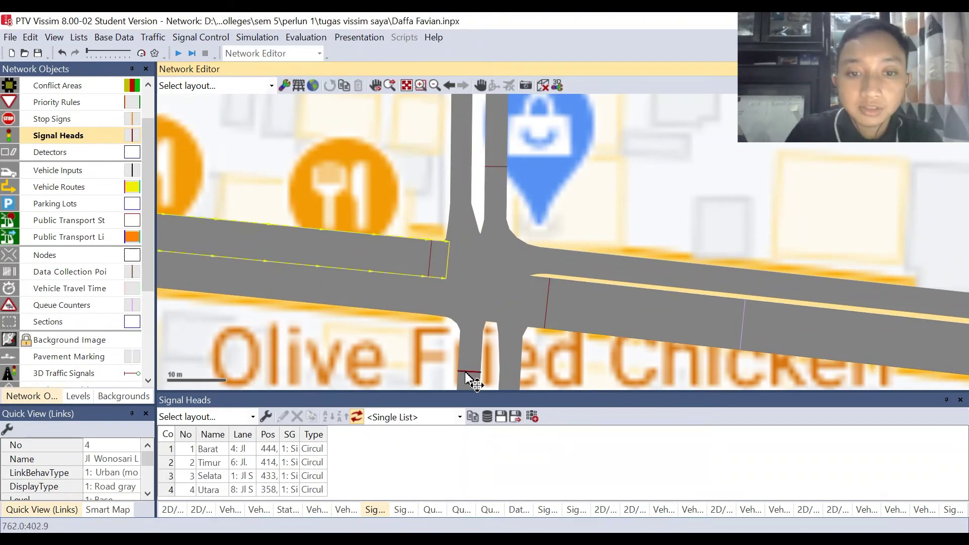
# Make queue counters the active network object type and show the list of existing queue counters
pyautogui.click(70, 310)
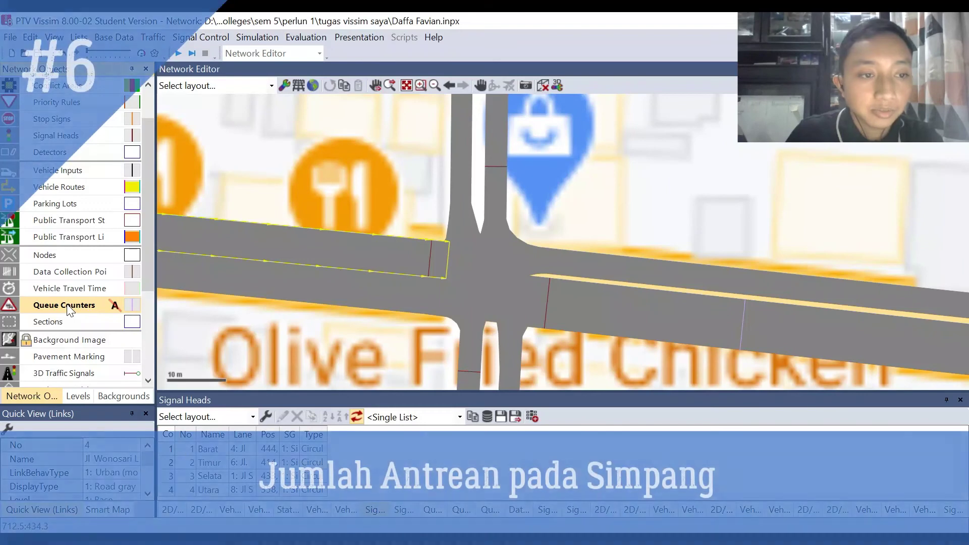
pyautogui.rightClick(70, 310)
pyautogui.click(96, 313)
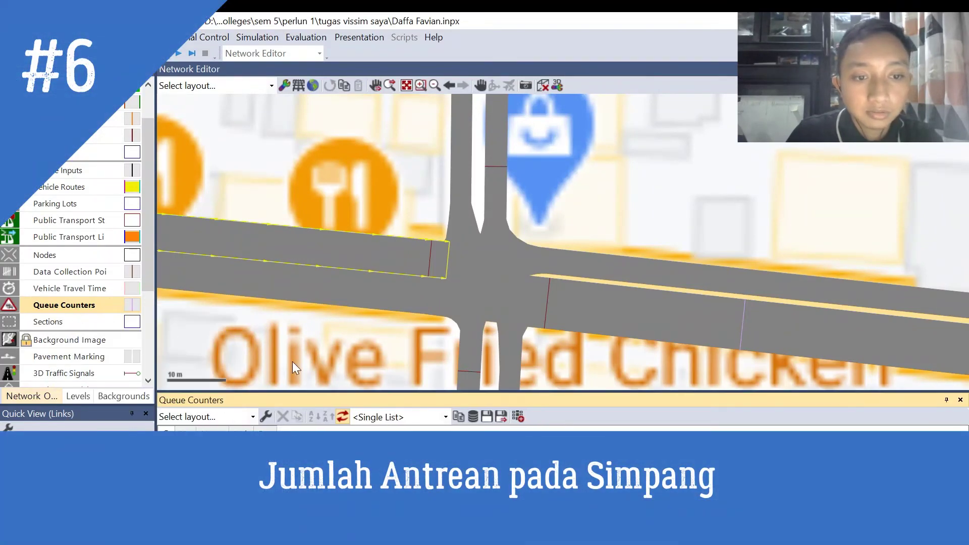
# Place an unnamed queue counter on link 4, the west approach, at about 412.8 m
pyautogui.click(283, 242)
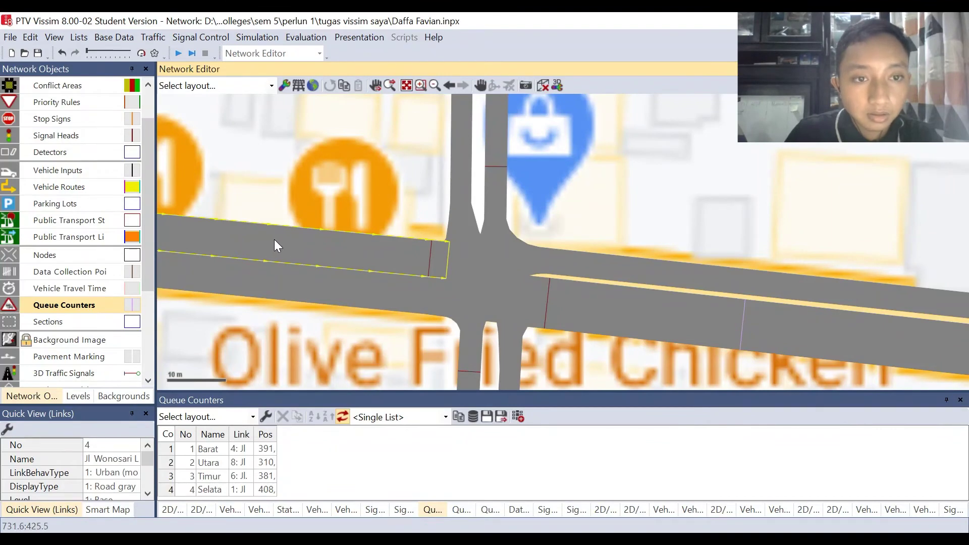
pyautogui.keyDown('ctrl'); pyautogui.rightClick(248, 238); pyautogui.keyUp('ctrl')
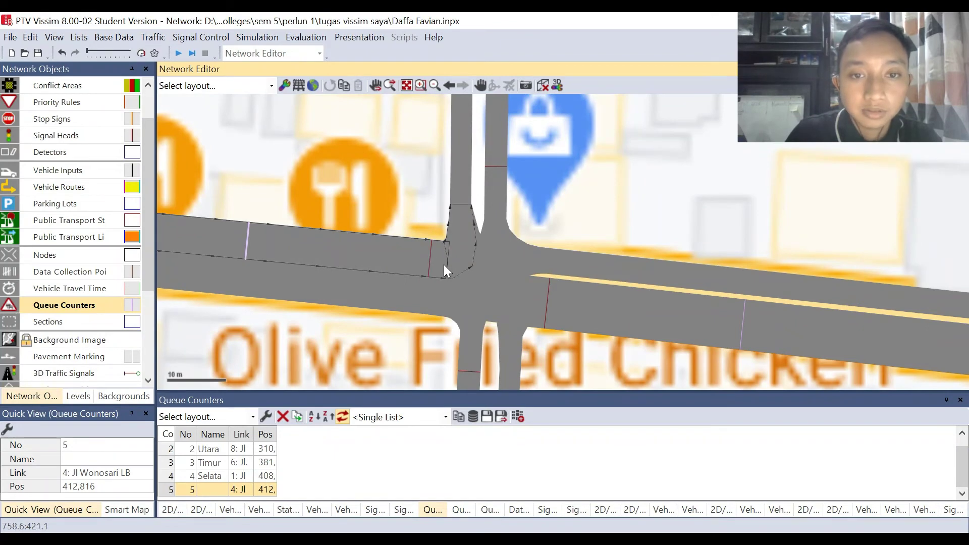
pyautogui.click(400, 264)
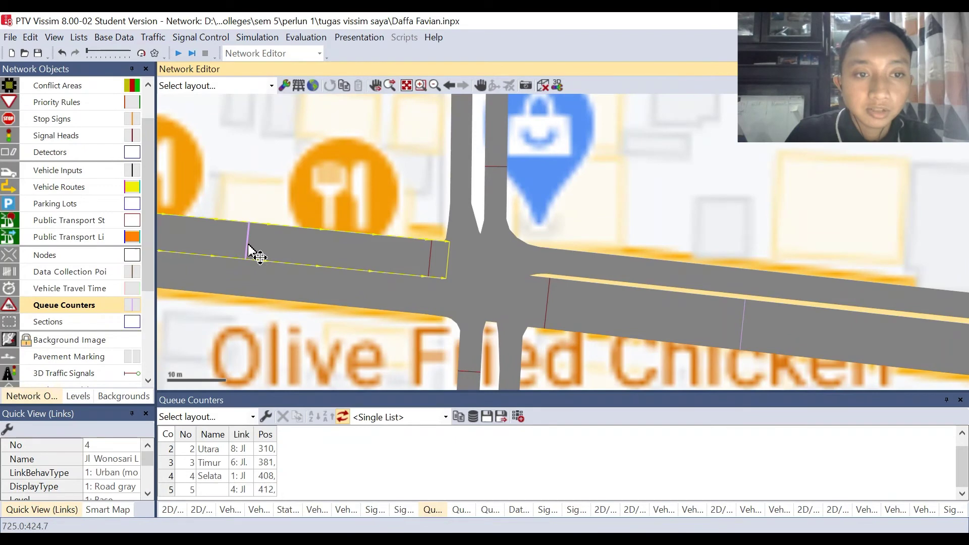
# Delete the extra unnamed queue counter 5 on the west approach link
pyautogui.scroll(-2, 319, 278)
pyautogui.scroll(-2, 325, 286)
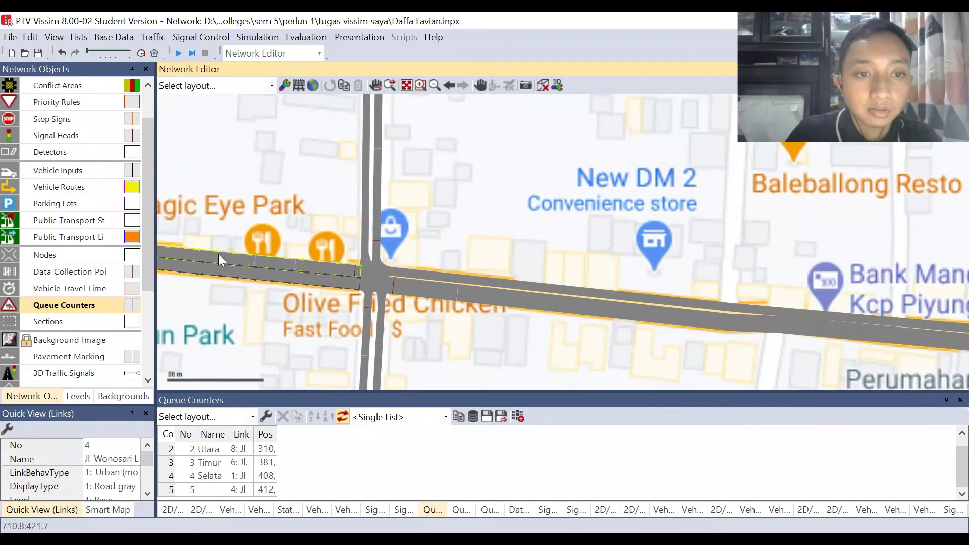
pyautogui.scroll(2, 284, 268)
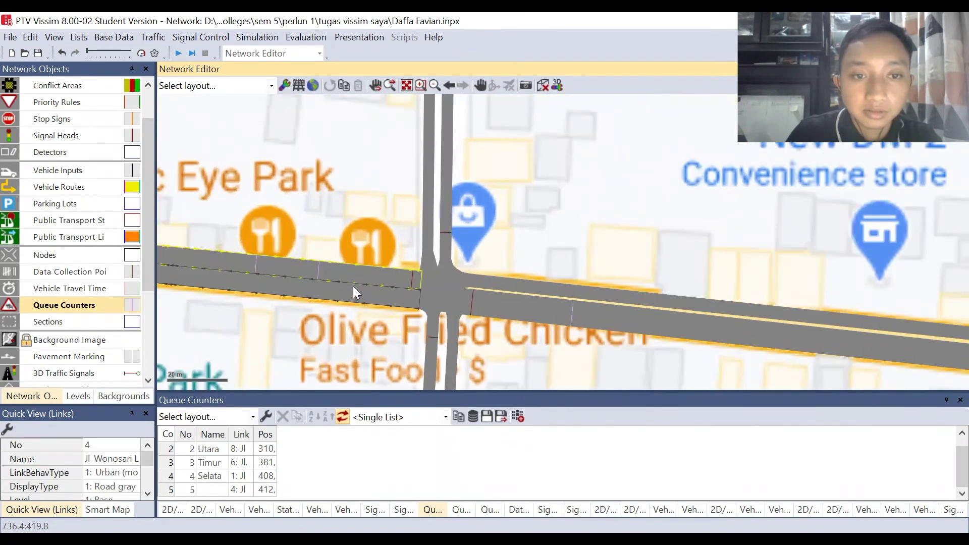
pyautogui.scroll(2, 324, 269)
pyautogui.click(316, 271)
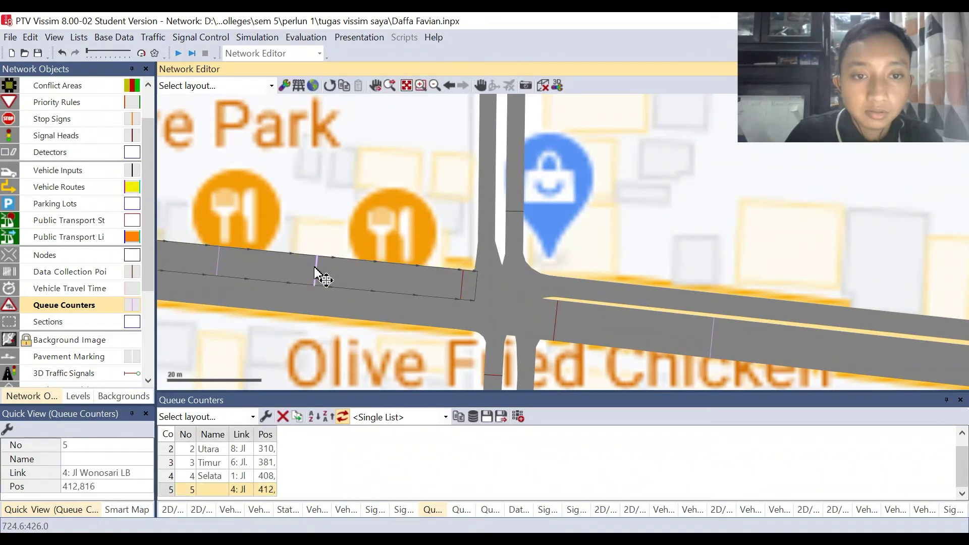
pyautogui.rightClick(206, 488)
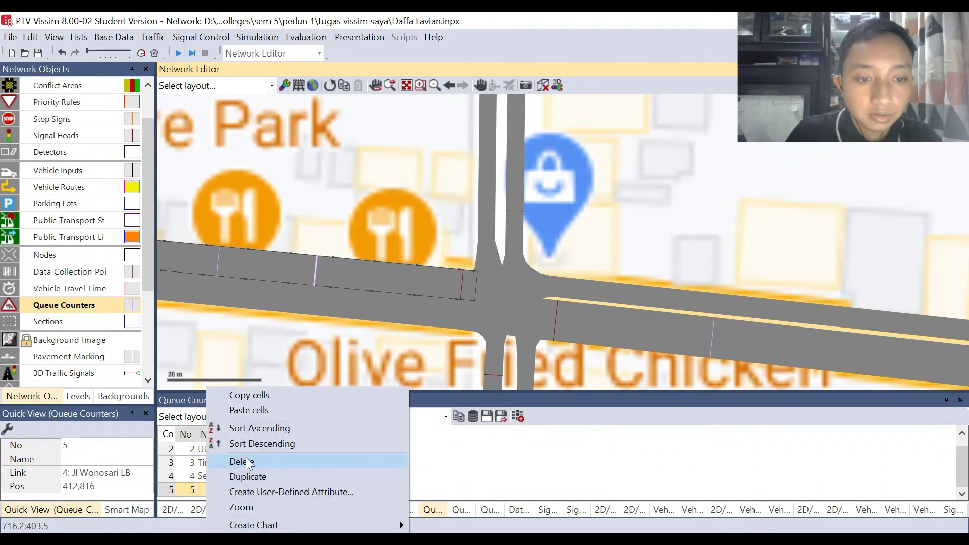
pyautogui.click(245, 462)
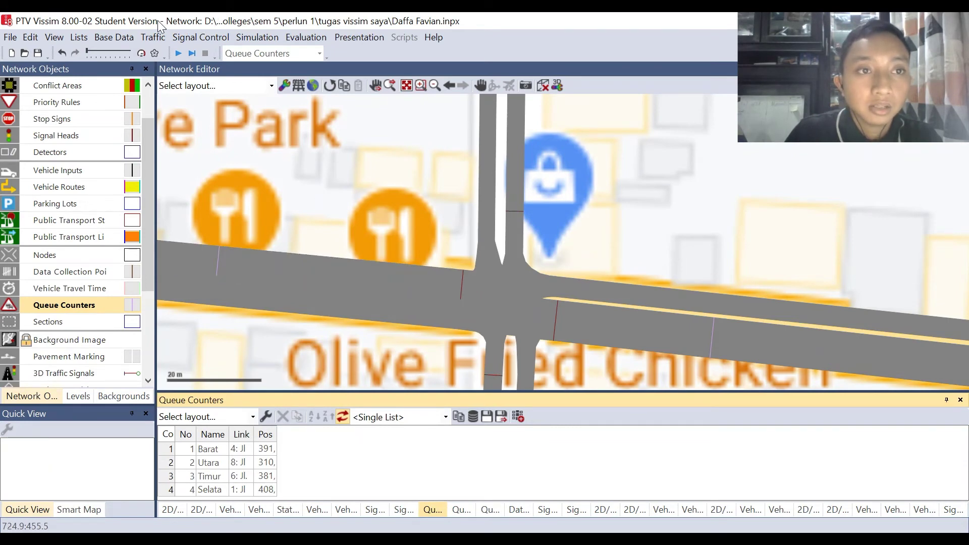
# Review the result attributes and direct output settings in the evaluation configuration and accept them
pyautogui.click(319, 40)
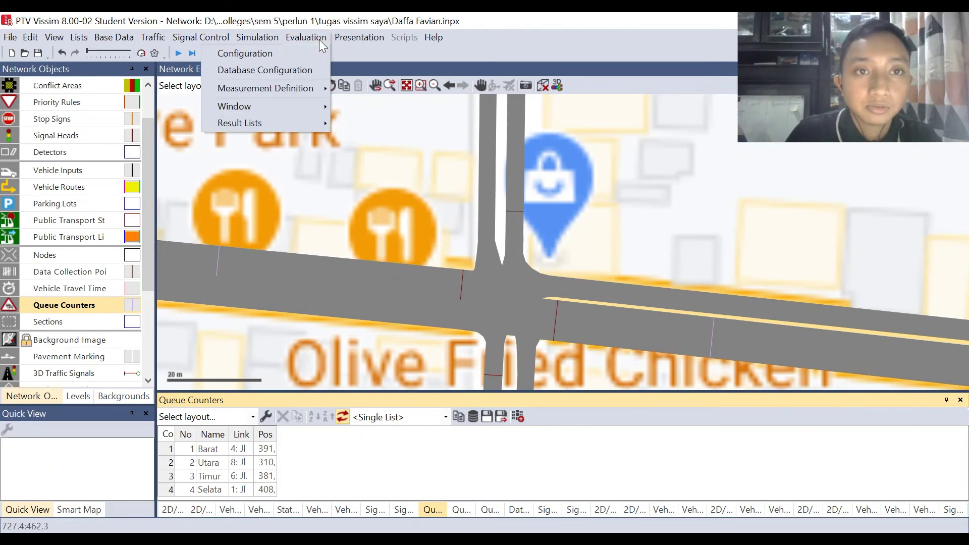
pyautogui.click(277, 53)
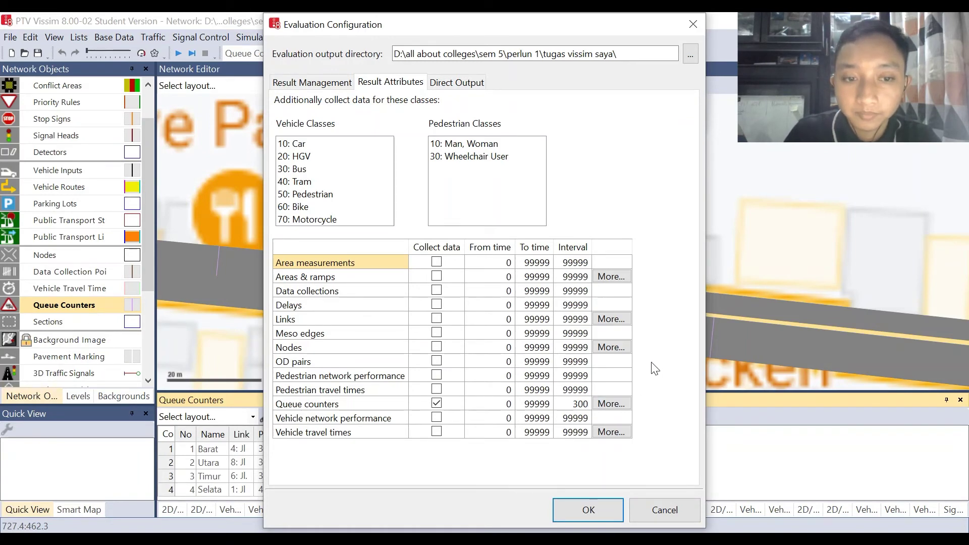
pyautogui.click(447, 84)
pyautogui.click(409, 82)
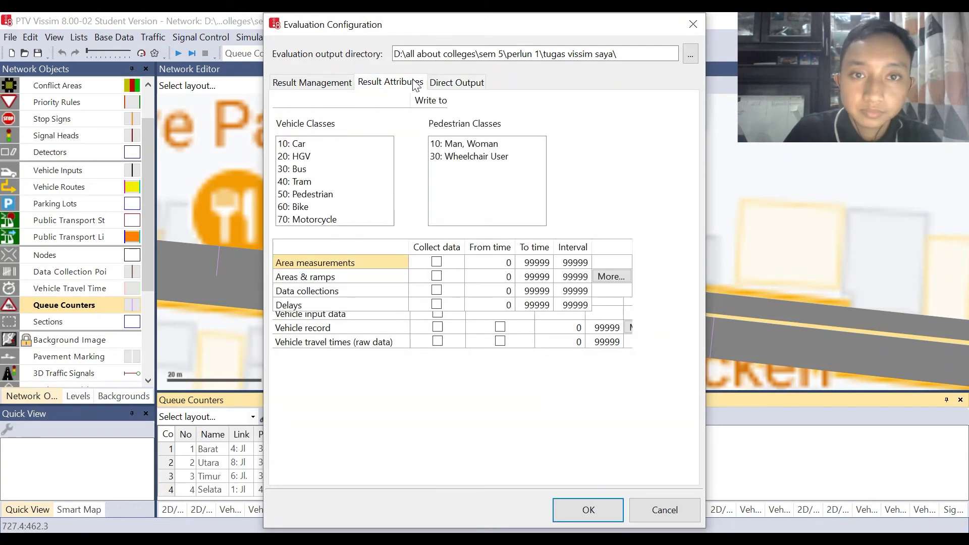
pyautogui.click(592, 513)
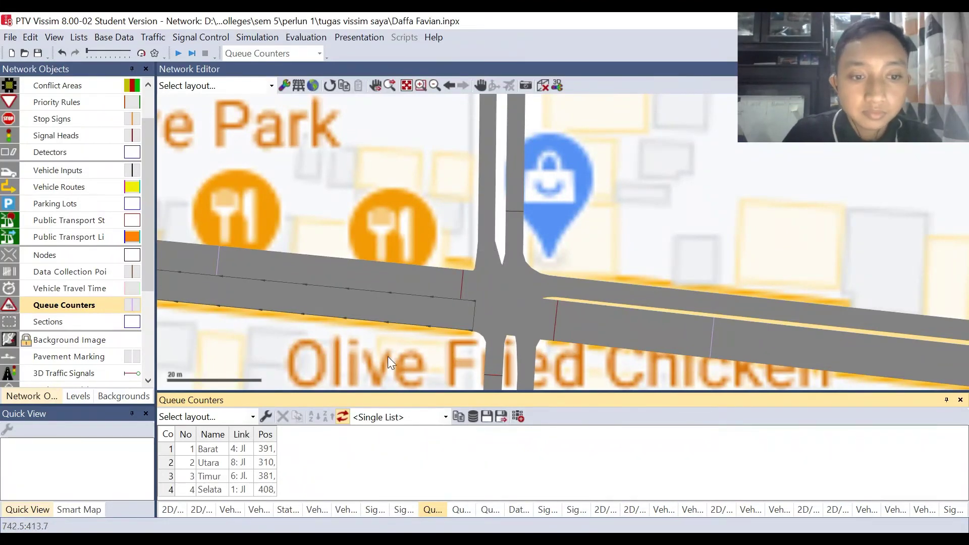
pyautogui.click(233, 449)
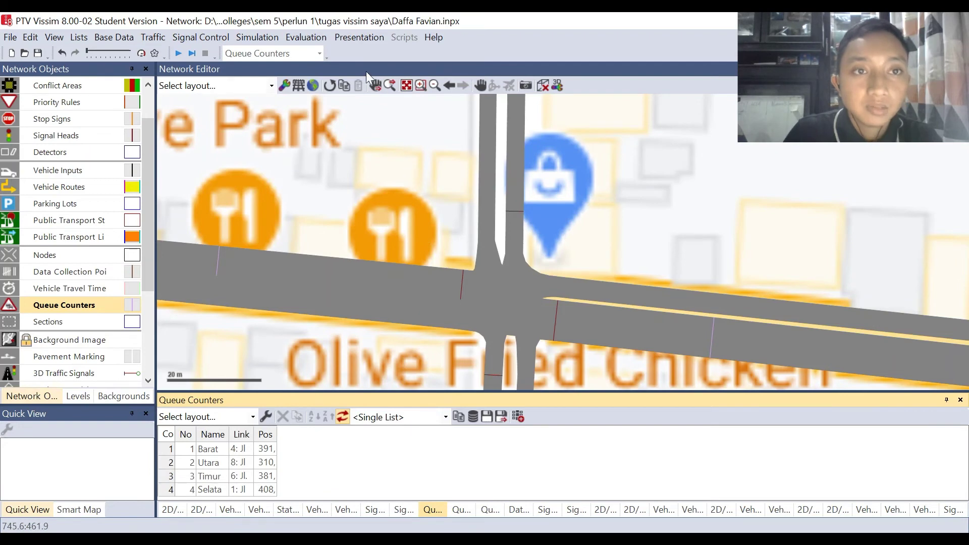
# Try to accept the simulation parameters with a period of 3600 and a break at 600 simulation seconds
pyautogui.click(268, 40)
pyautogui.click(262, 53)
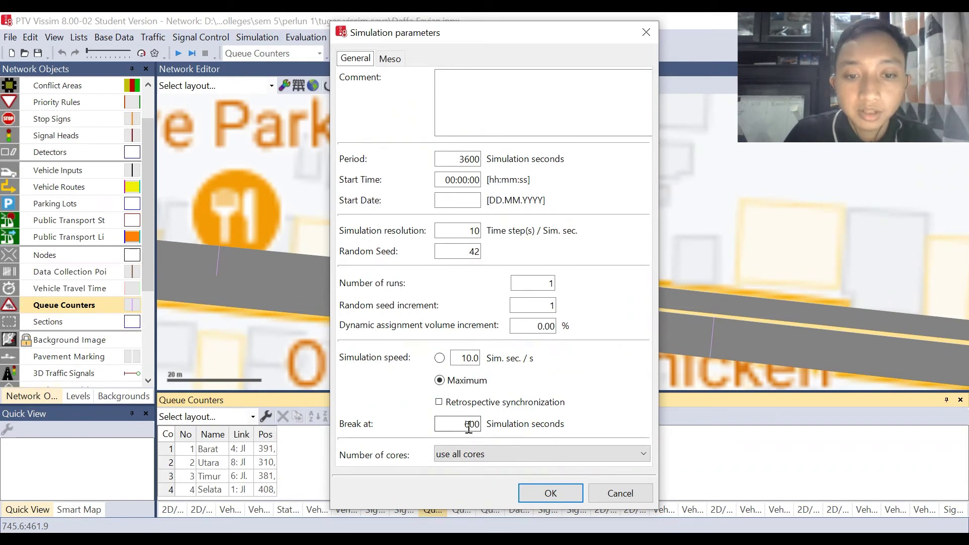
pyautogui.click(525, 495)
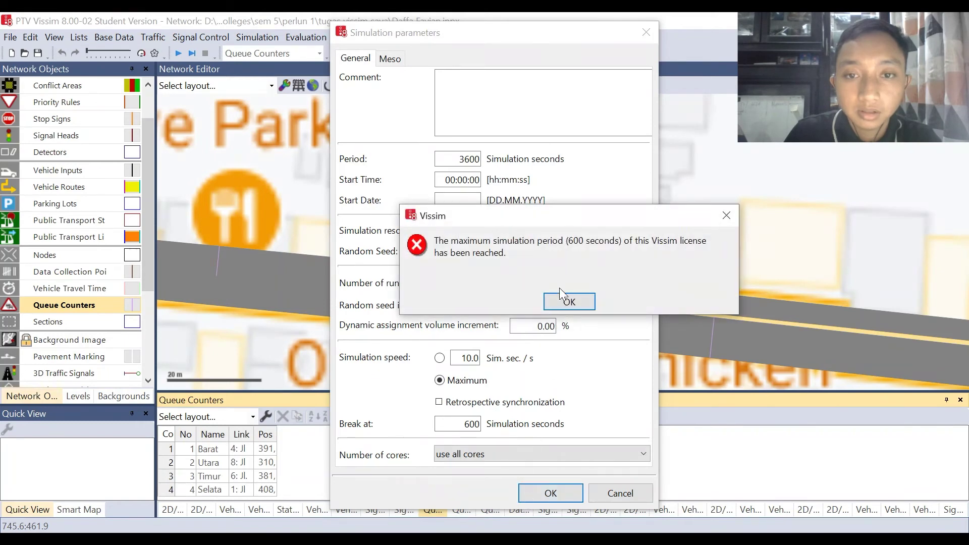
pyautogui.click(570, 302)
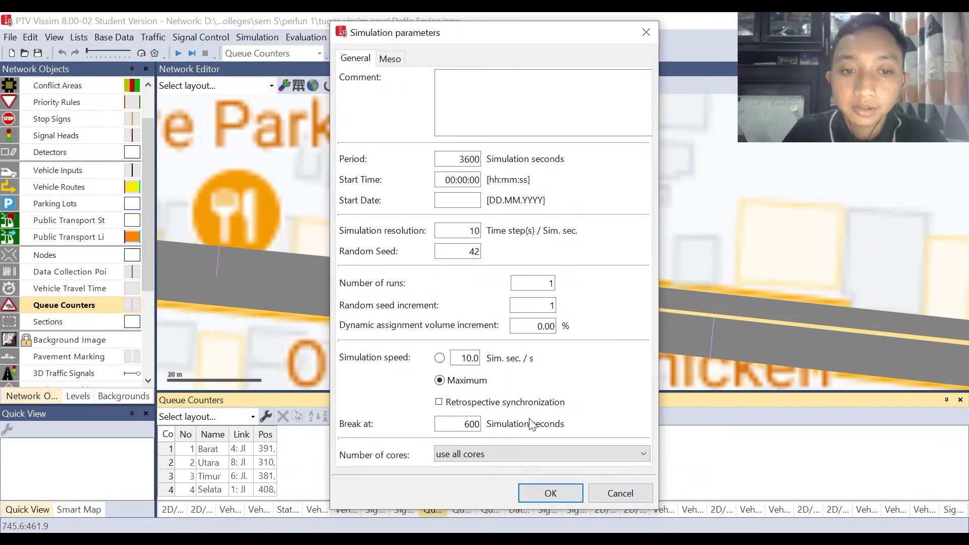
pyautogui.click(500, 404)
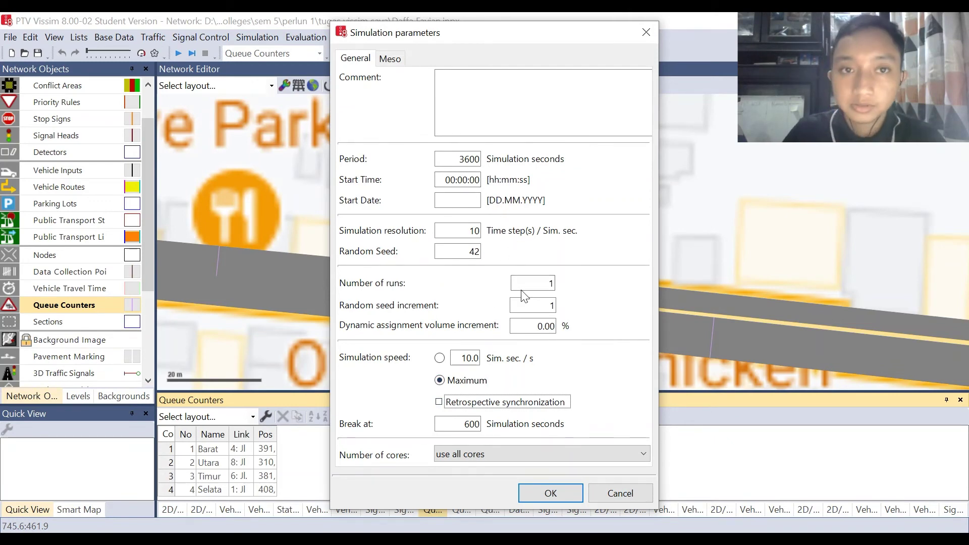
pyautogui.click(552, 495)
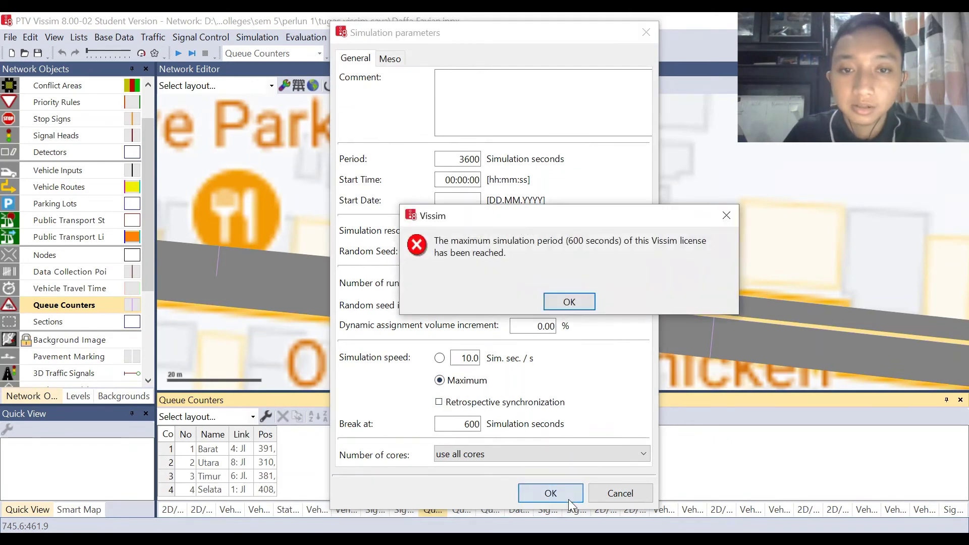
pyautogui.click(579, 309)
pyautogui.click(634, 488)
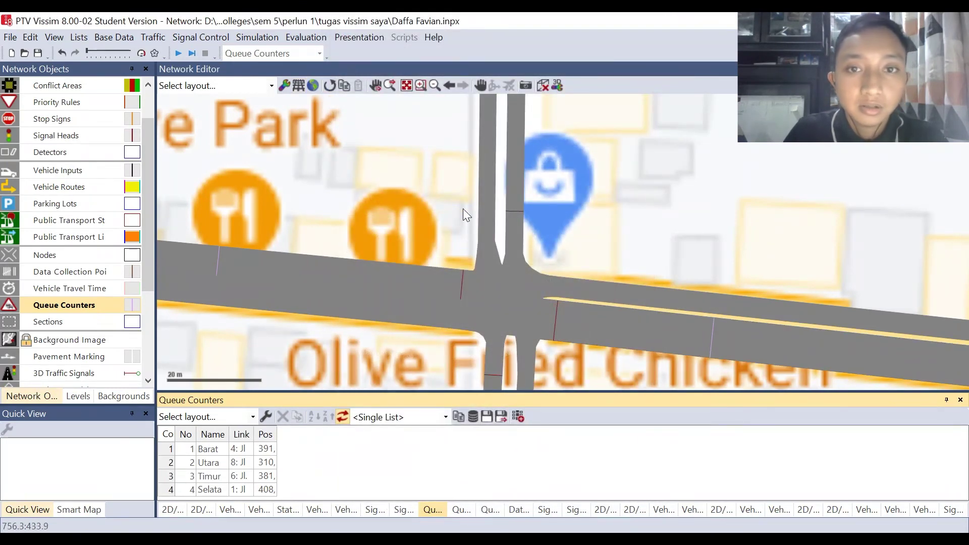
# Start the continuous simulation, saving the network changes first
pyautogui.scroll(-2, 463, 202)
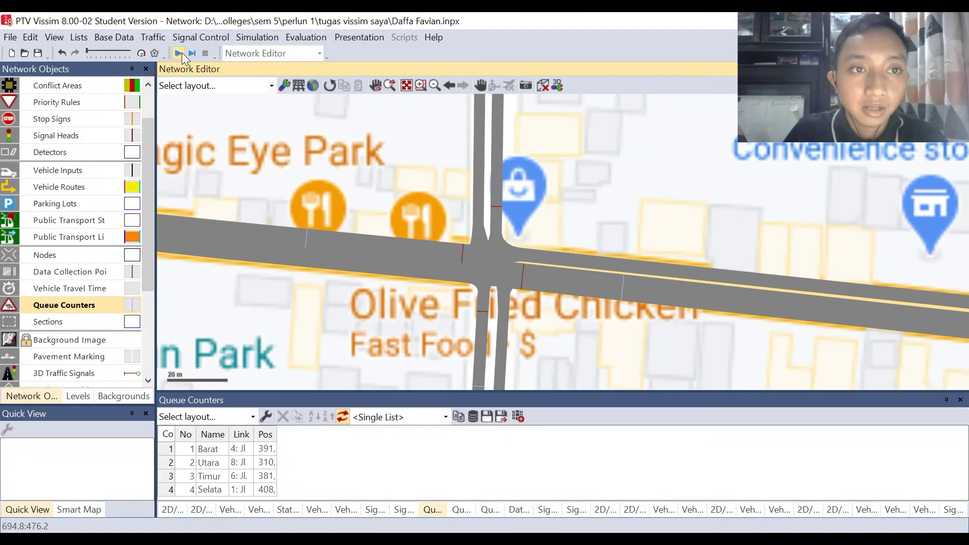
pyautogui.click(182, 53)
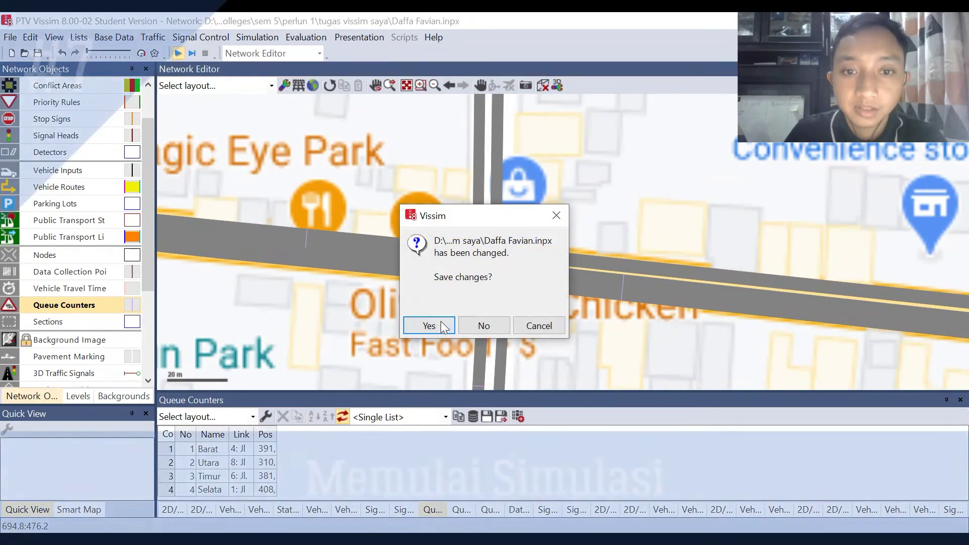
pyautogui.click(442, 325)
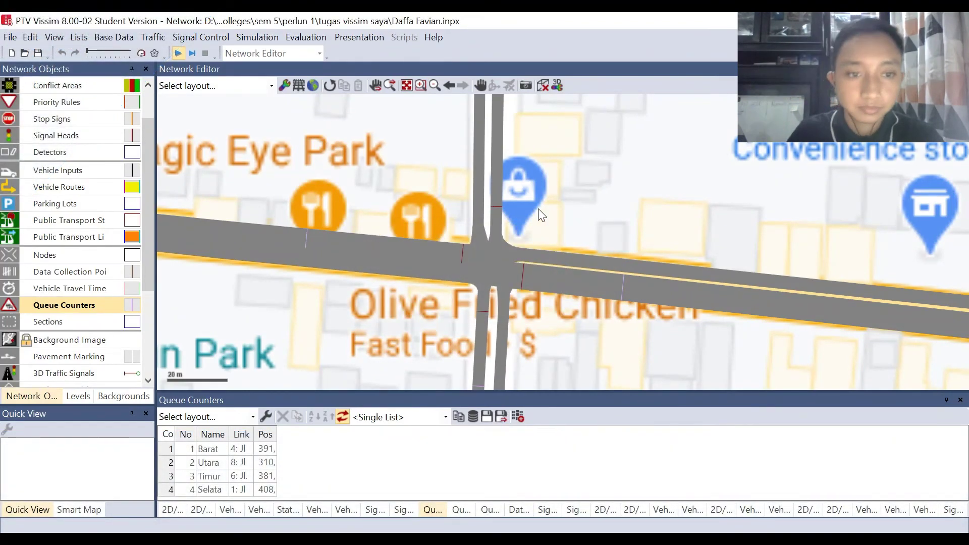
# Show the queue results list for the running simulation
pyautogui.click(317, 37)
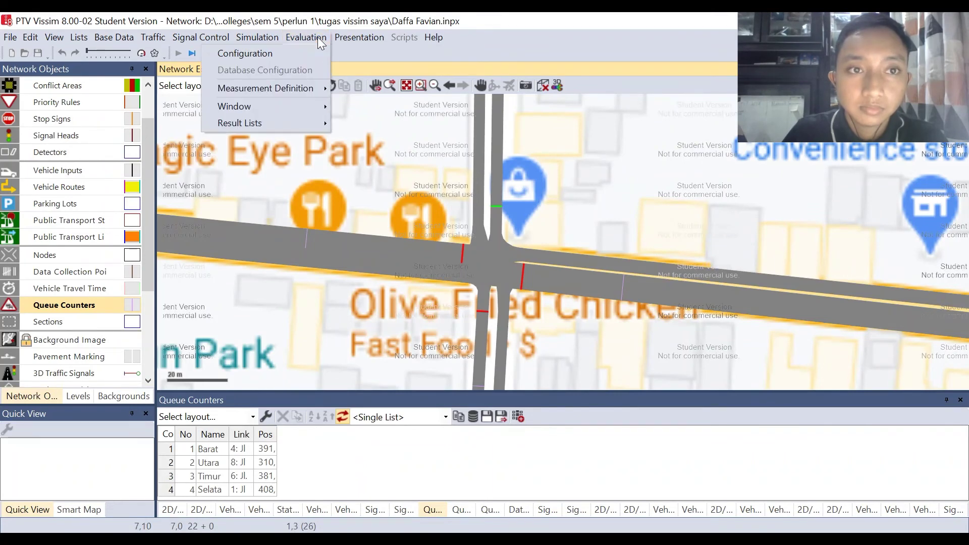
pyautogui.moveTo(292, 125)
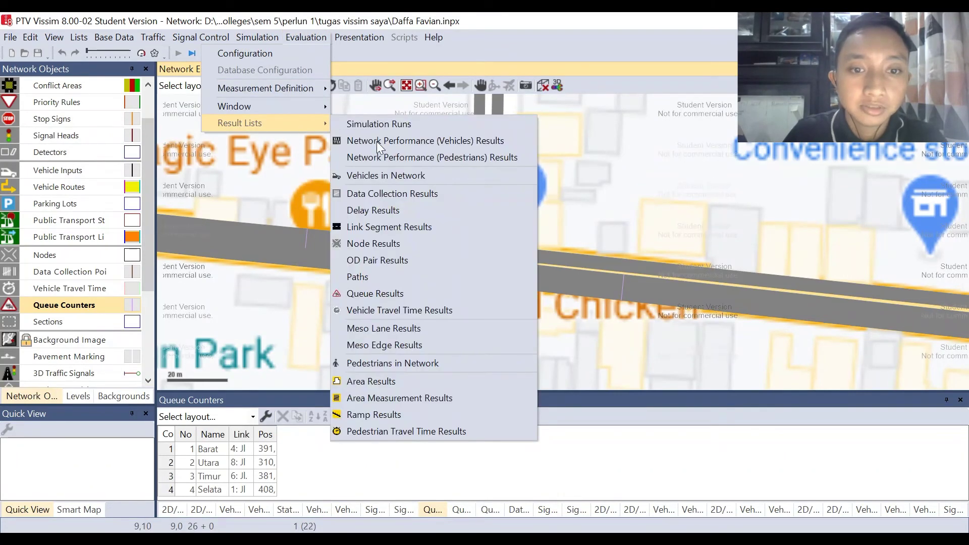
pyautogui.click(375, 294)
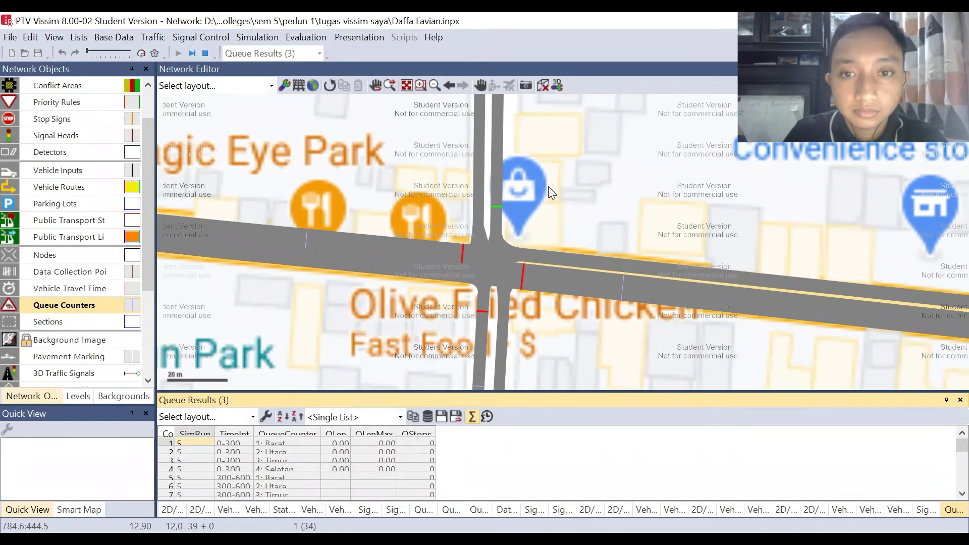
# Switch the network to 3D and watch the traffic queuing at the signals of the Kids Fun intersection
pyautogui.scroll(-5, 528, 178)
pyautogui.scroll(-2, 528, 179)
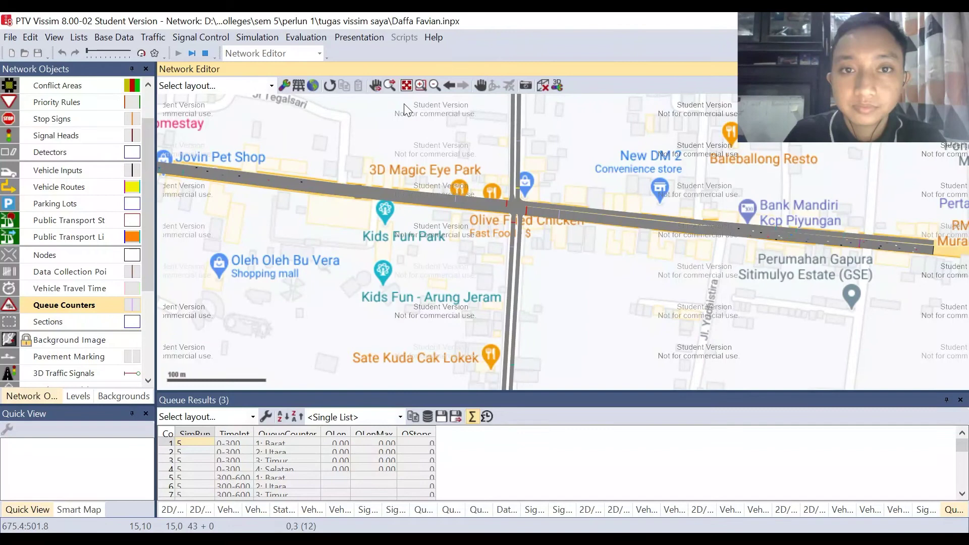
pyautogui.scroll(1, 513, 192)
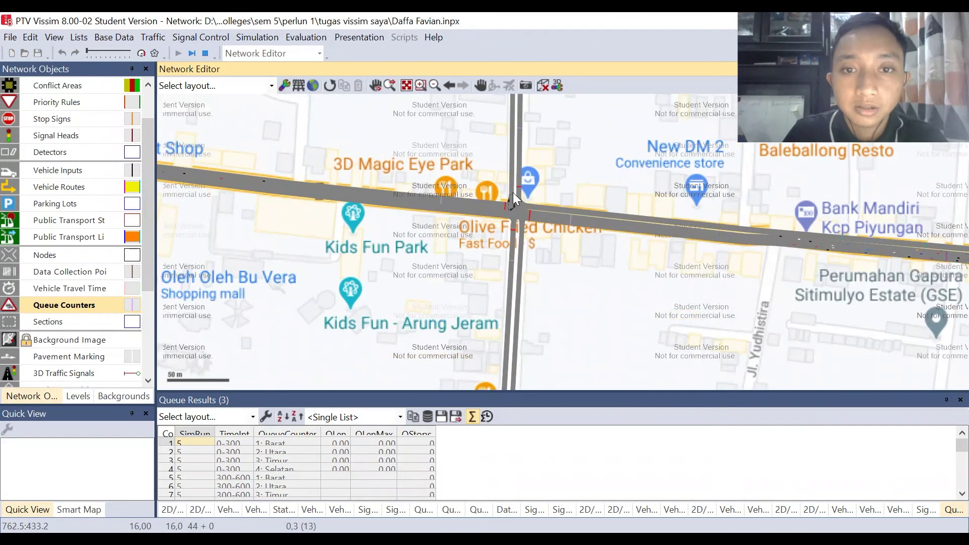
pyautogui.click(543, 86)
pyautogui.scroll(4, 503, 222)
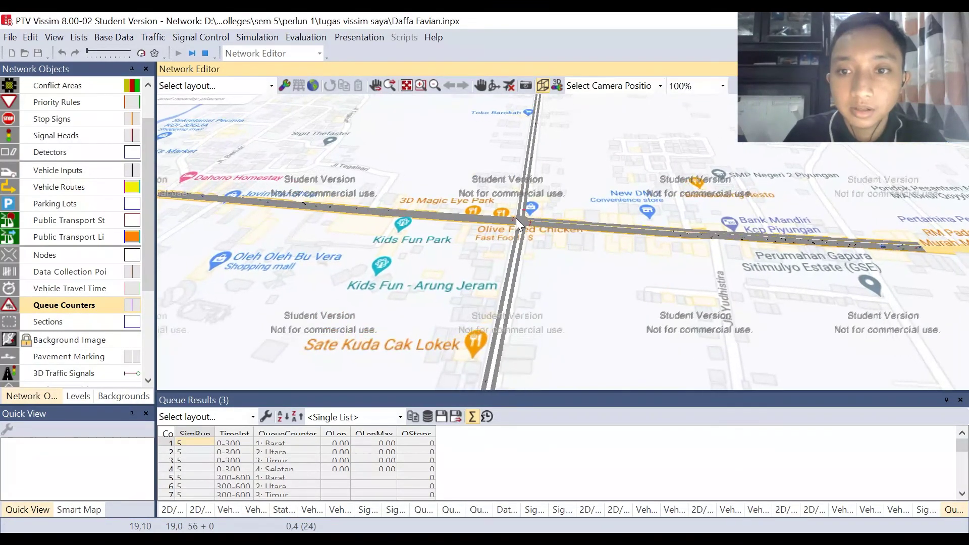
pyautogui.scroll(3, 479, 192)
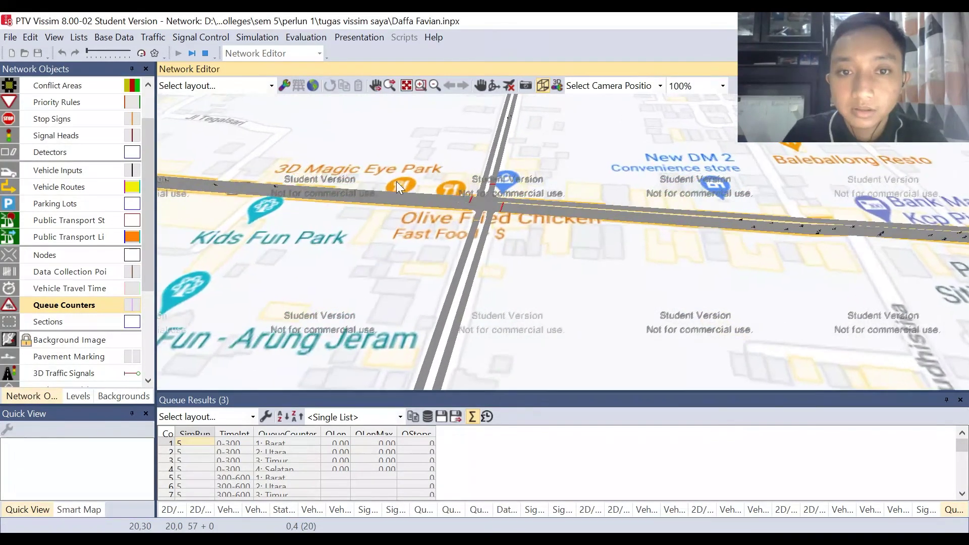
pyautogui.scroll(2, 345, 157)
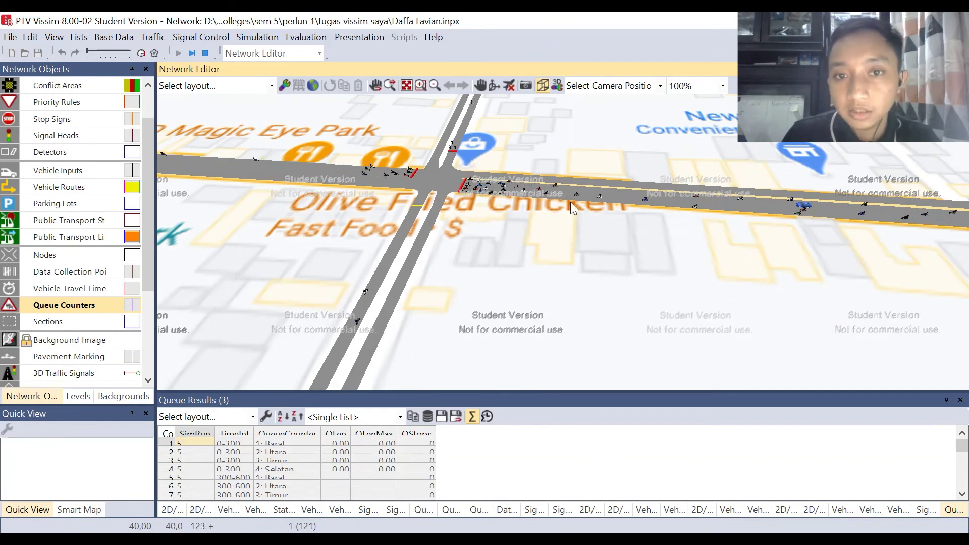
pyautogui.moveTo(448, 144); pyautogui.dragTo(365, 124)
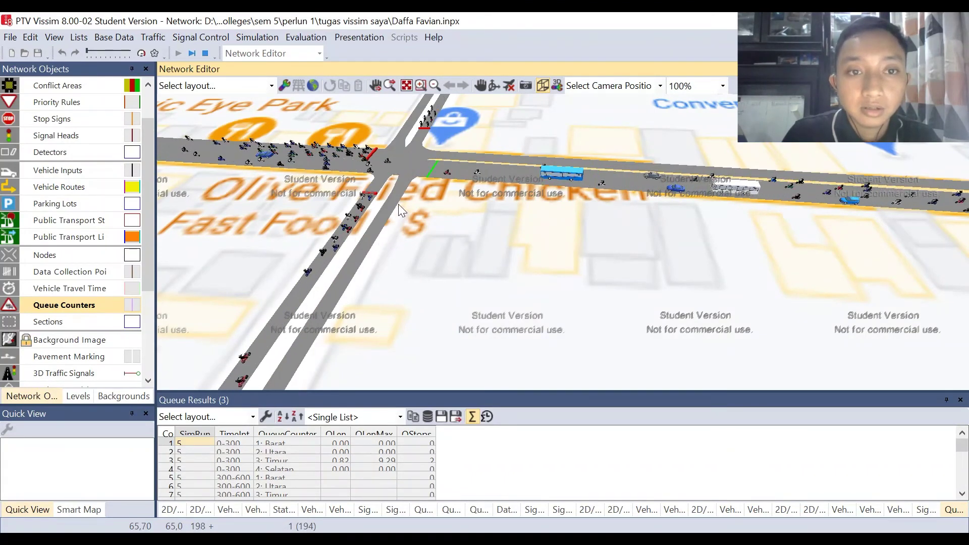
# Run the rest of the simulation in quick mode and dismiss the closing notice about run time warnings
pyautogui.click(141, 53)
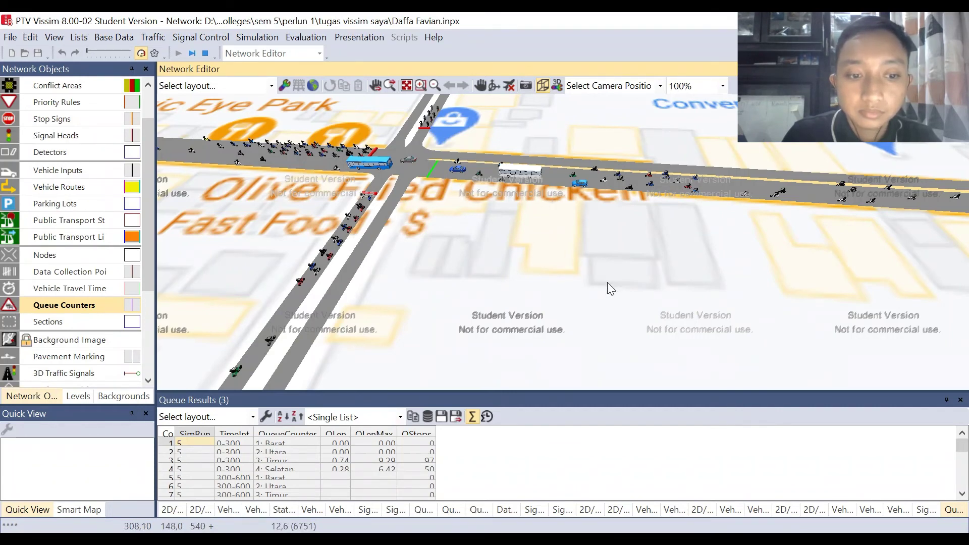
pyautogui.scroll(-1, 320, 475)
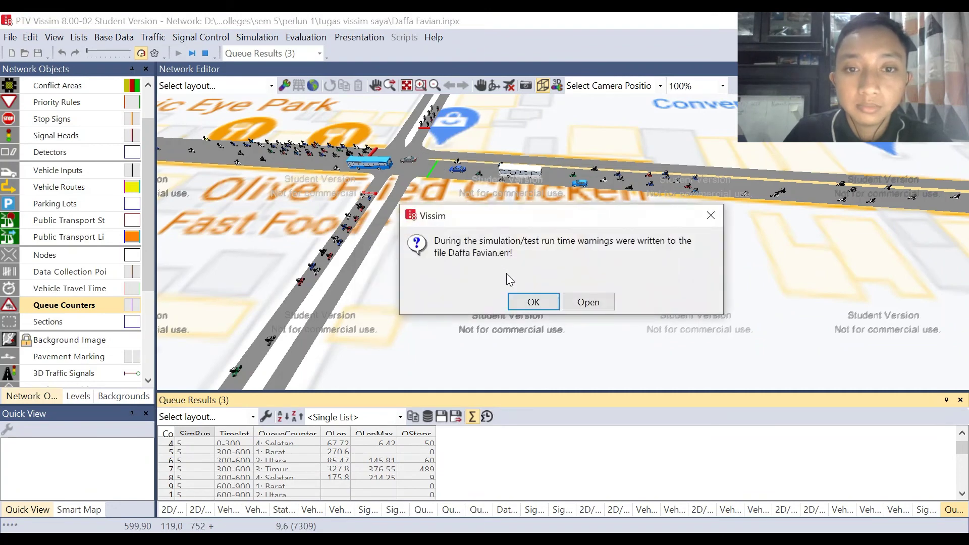
pyautogui.click(530, 303)
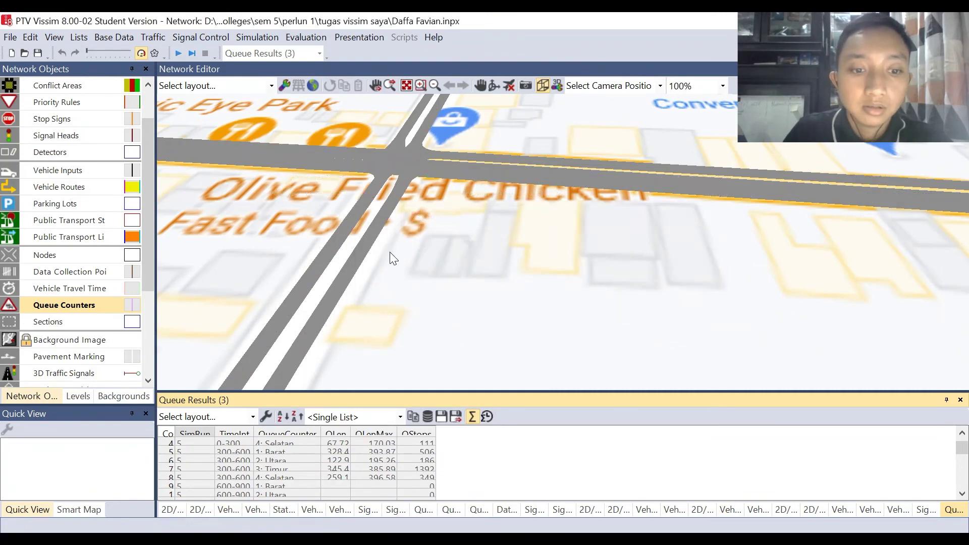
# Return the network to the 2D view with the intersection in close view
pyautogui.scroll(2, 389, 252)
pyautogui.scroll(-2, 394, 257)
pyautogui.scroll(2, 395, 141)
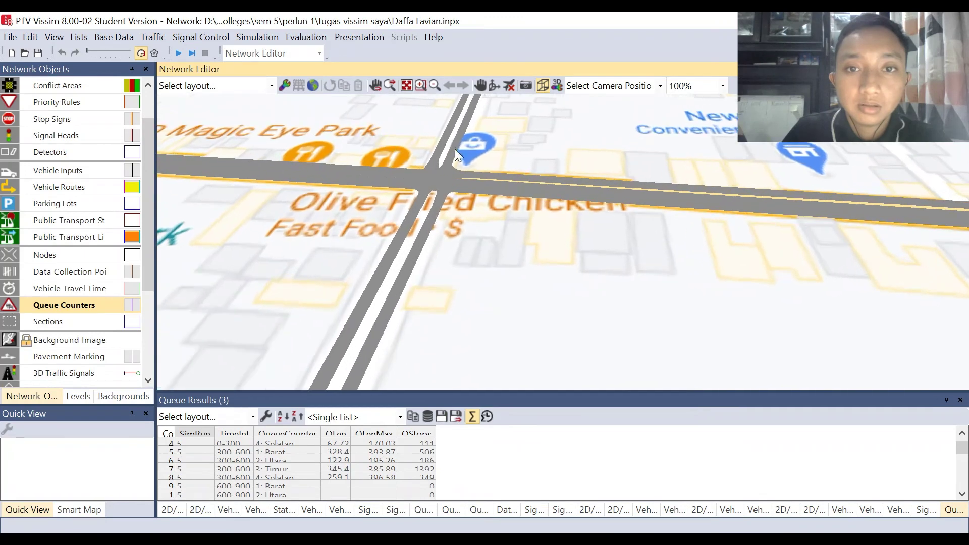
pyautogui.click(542, 87)
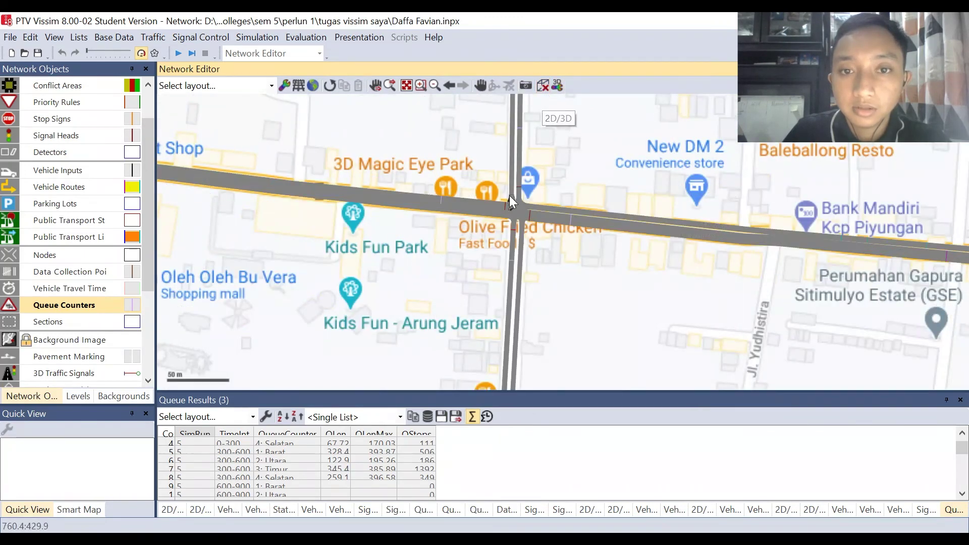
pyautogui.scroll(2, 509, 195)
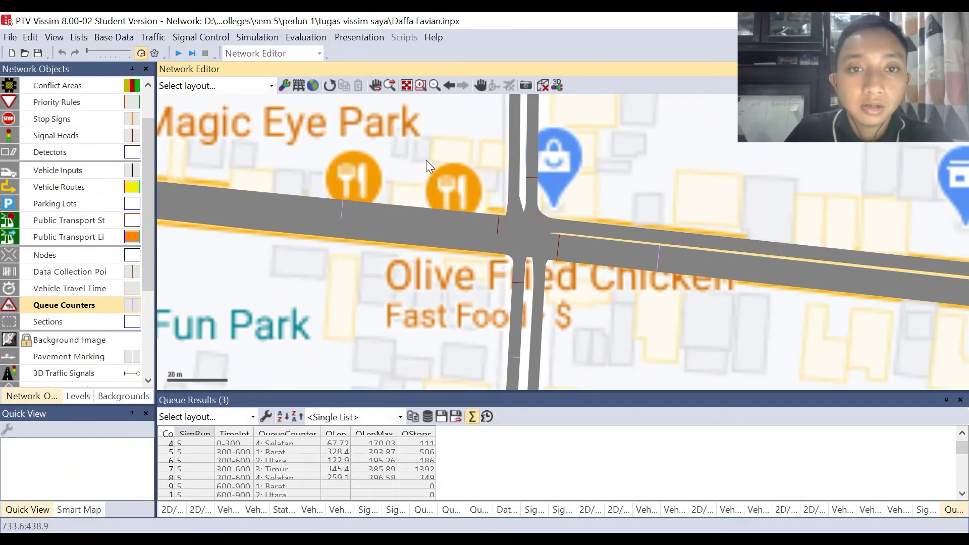
# Show the list of driving behaviors from the base data and look closely at the intersection
pyautogui.click(10, 37)
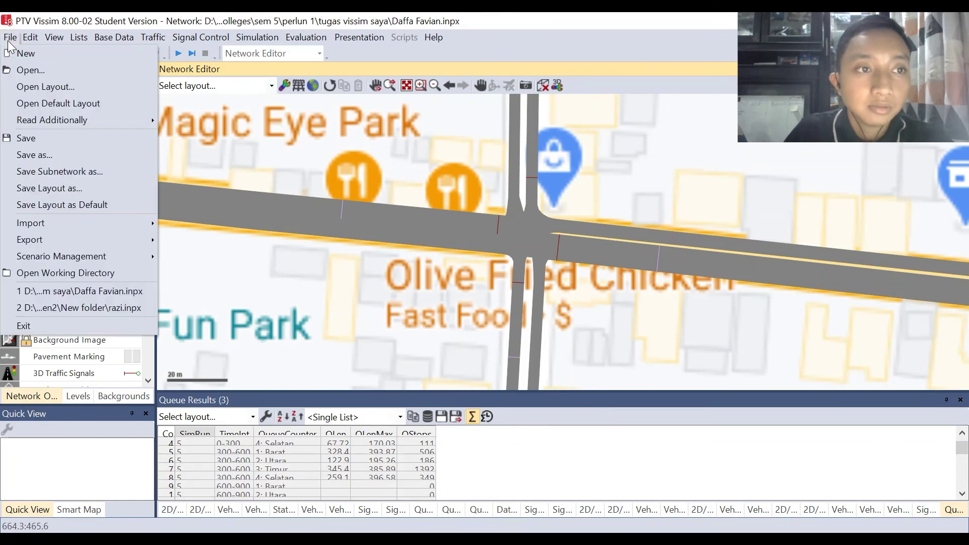
pyautogui.click(54, 38)
pyautogui.moveTo(81, 38)
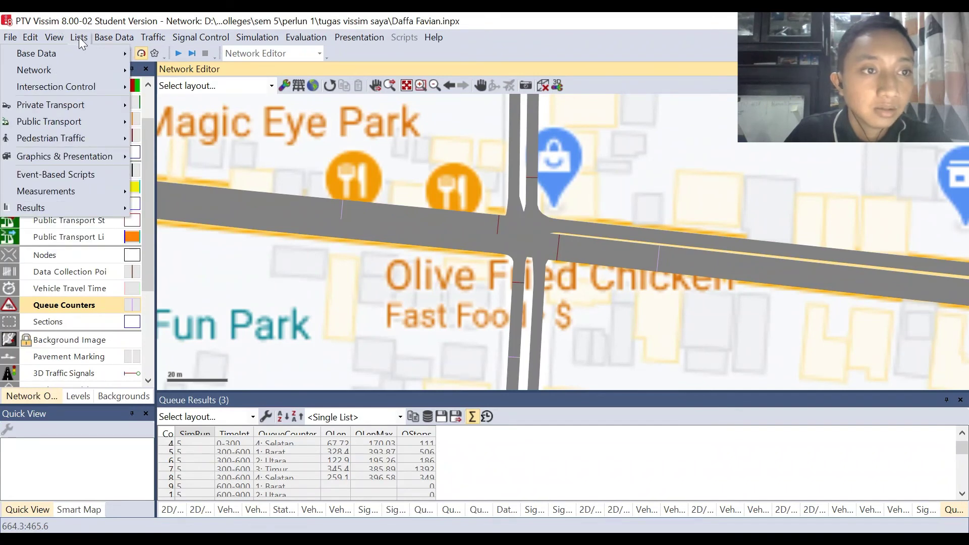
pyautogui.moveTo(112, 38)
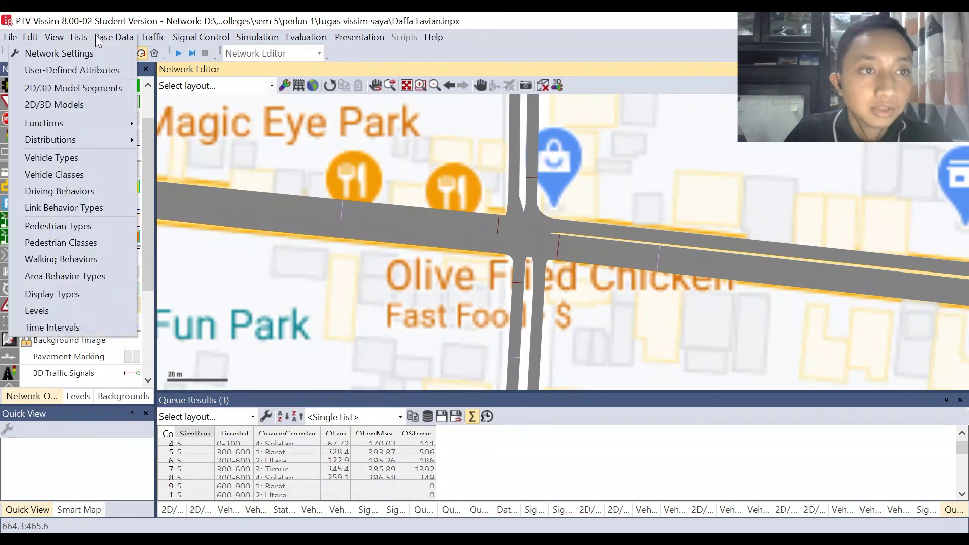
pyautogui.click(83, 192)
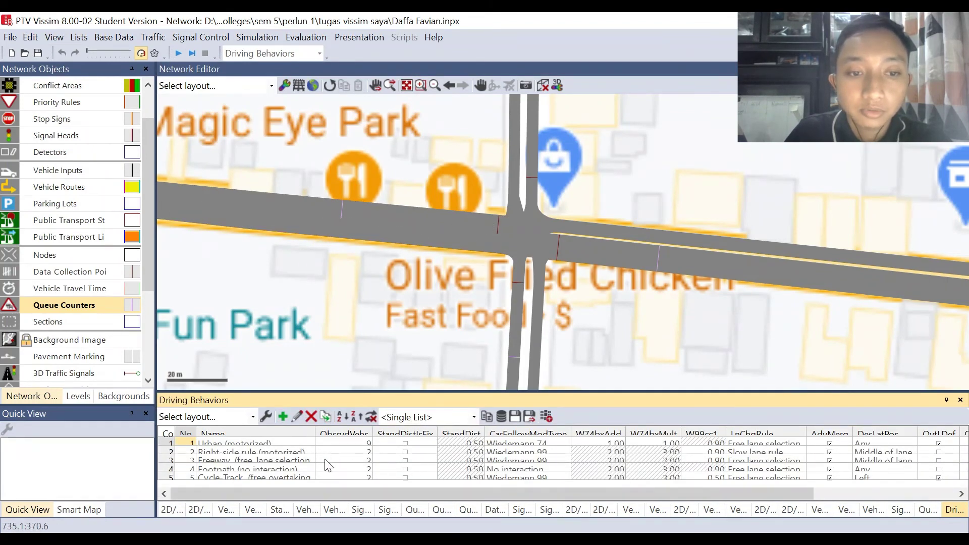
pyautogui.click(603, 209)
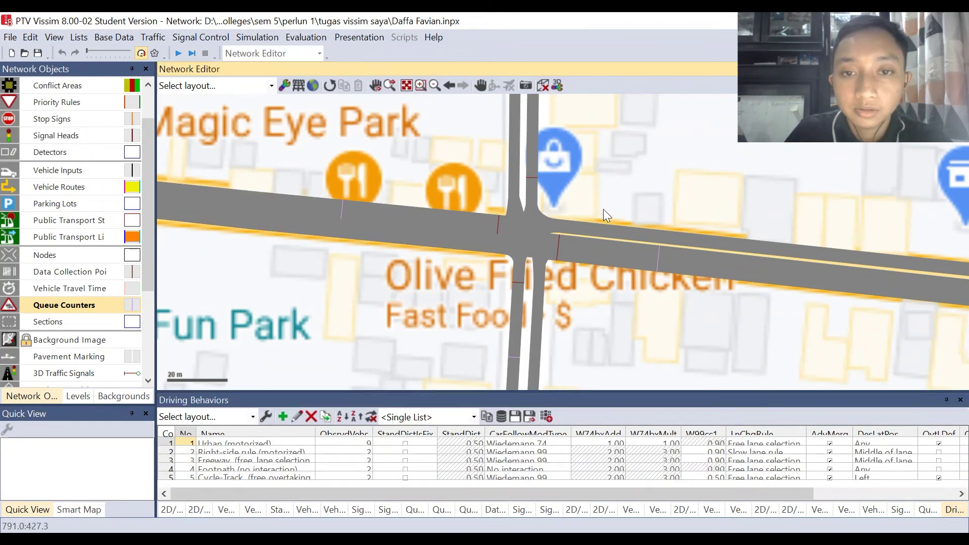
pyautogui.scroll(1, 604, 209)
pyautogui.scroll(1, 477, 225)
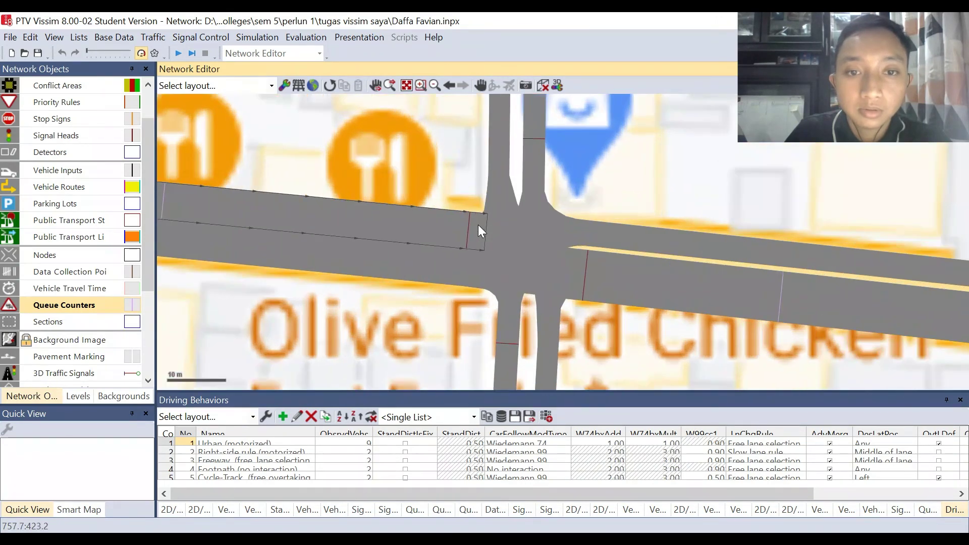
# Enlarge the Driving Behaviors list and its header row, and show the columns through the lateral distance settings
pyautogui.scroll(1, 478, 225)
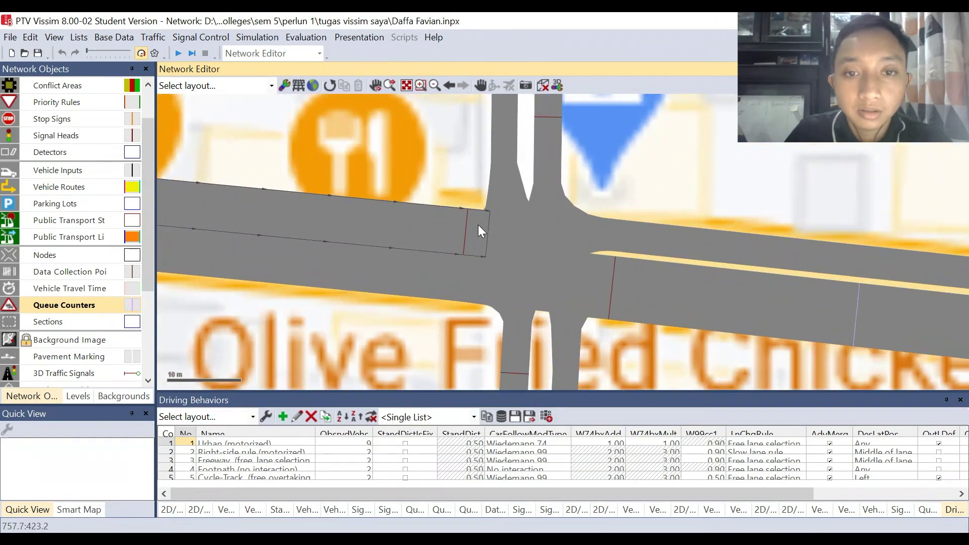
pyautogui.scroll(1, 478, 225)
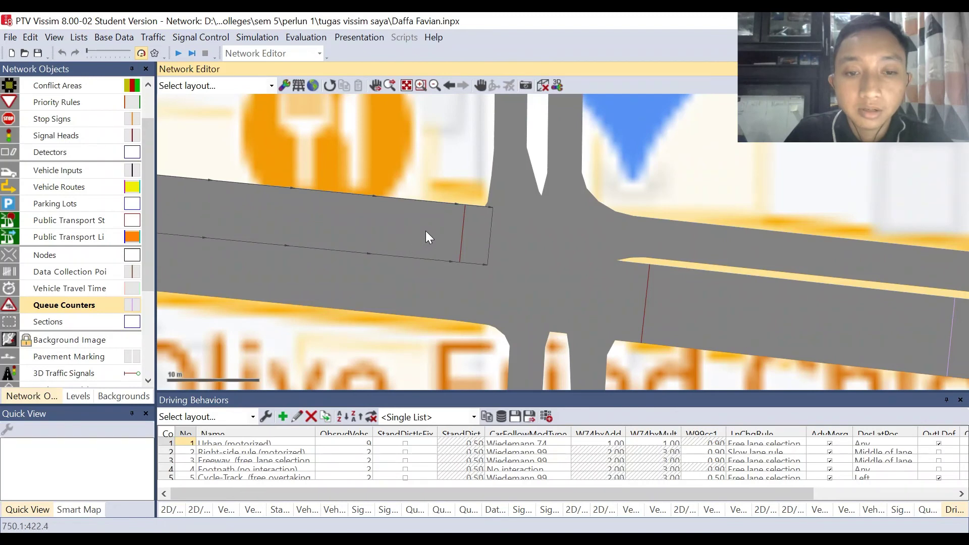
pyautogui.scroll(-1, 440, 239)
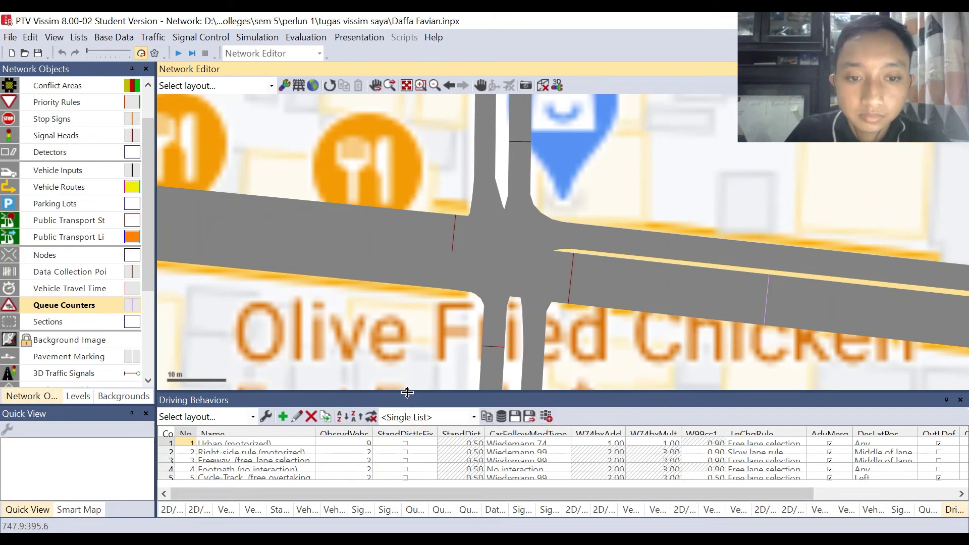
pyautogui.moveTo(408, 392); pyautogui.dragTo(411, 326)
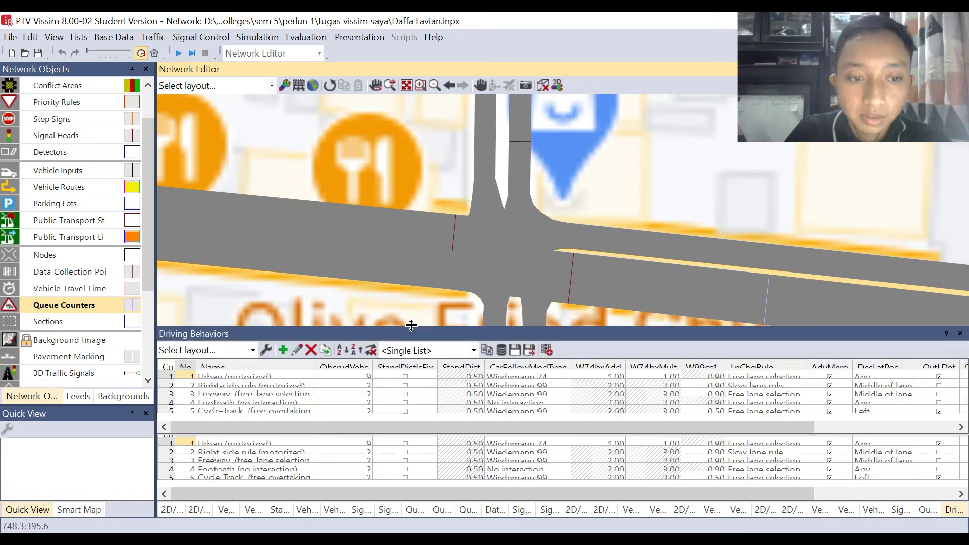
pyautogui.click(291, 379)
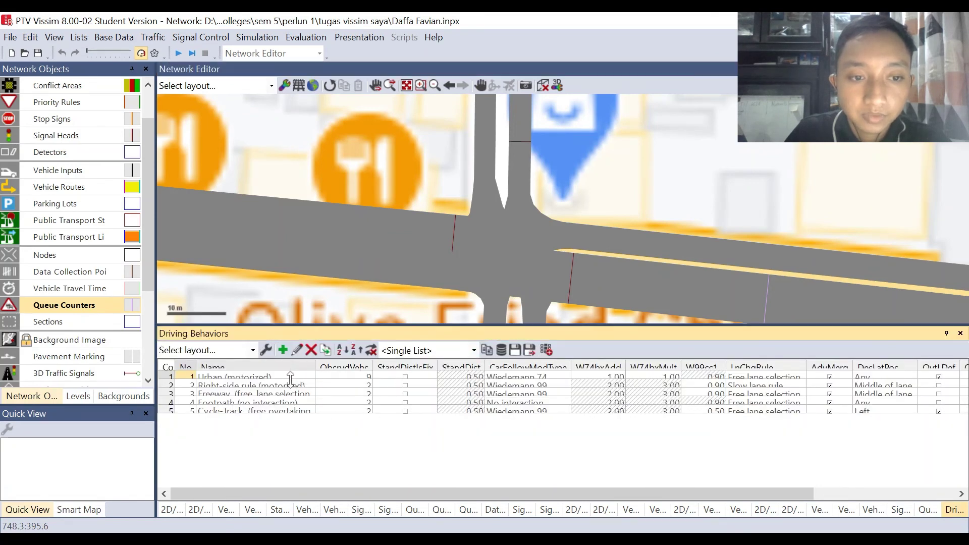
pyautogui.moveTo(290, 378); pyautogui.dragTo(291, 389)
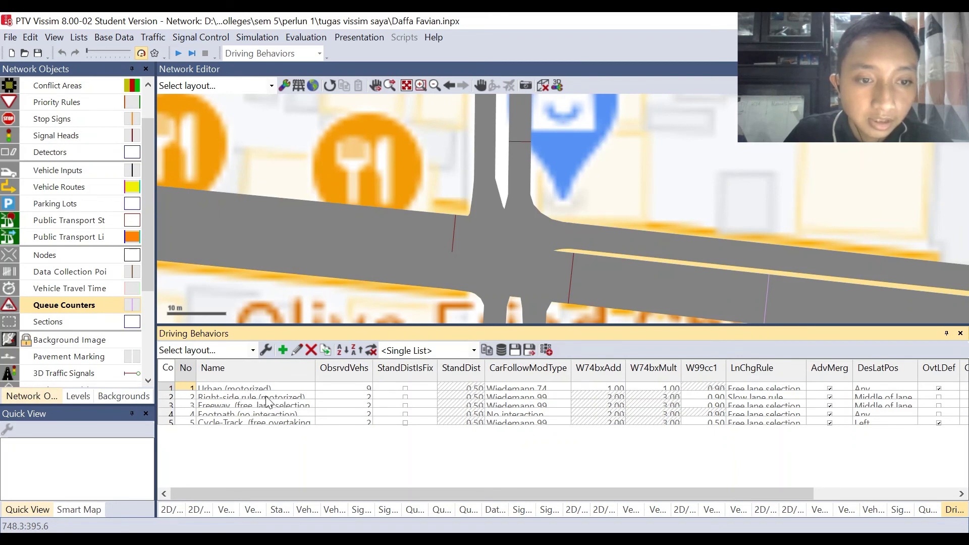
pyautogui.moveTo(286, 495); pyautogui.dragTo(489, 476)
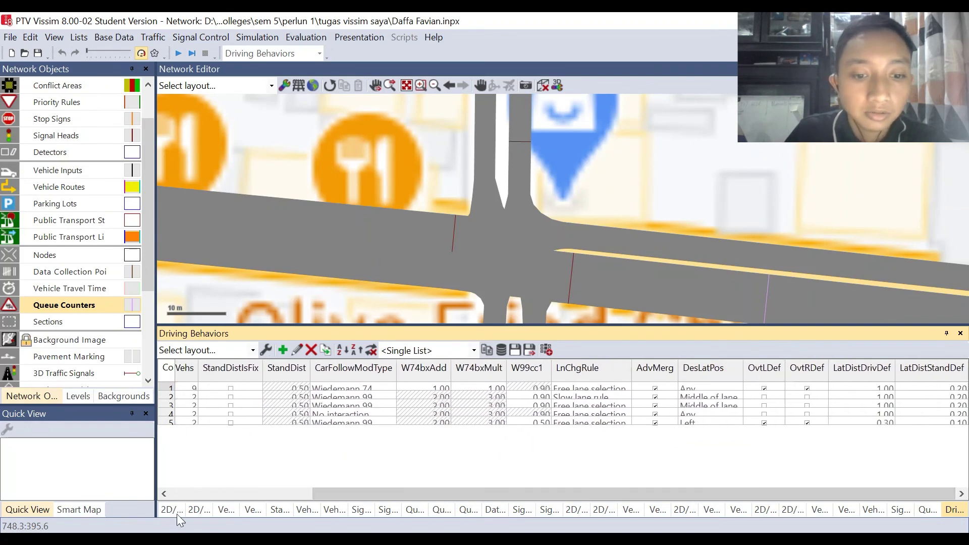
# Switch to the Downloads folder in File Explorer and bring up the Vissim calibration paper 180-590-1-PB.pdf in Adobe Acrobat Reader
pyautogui.click(169, 475)
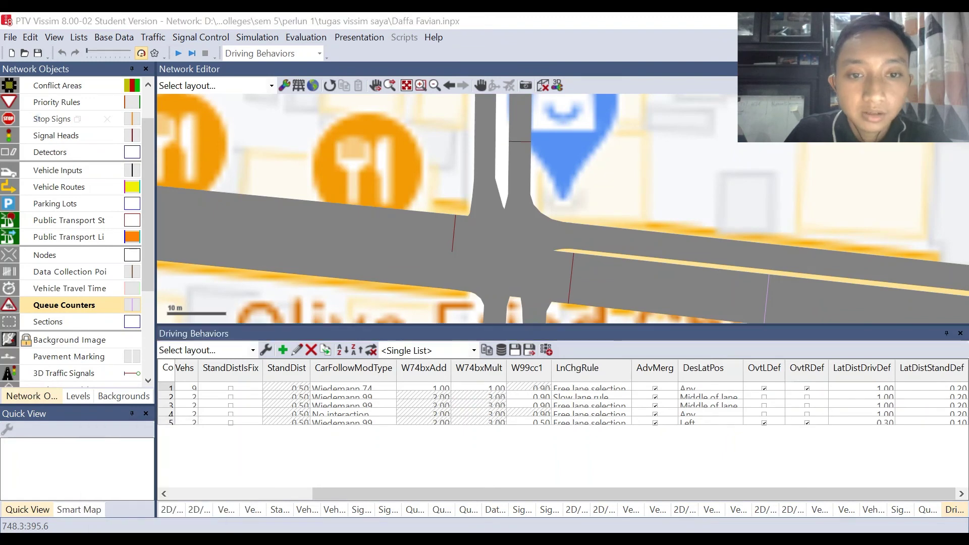
pyautogui.click(471, 302)
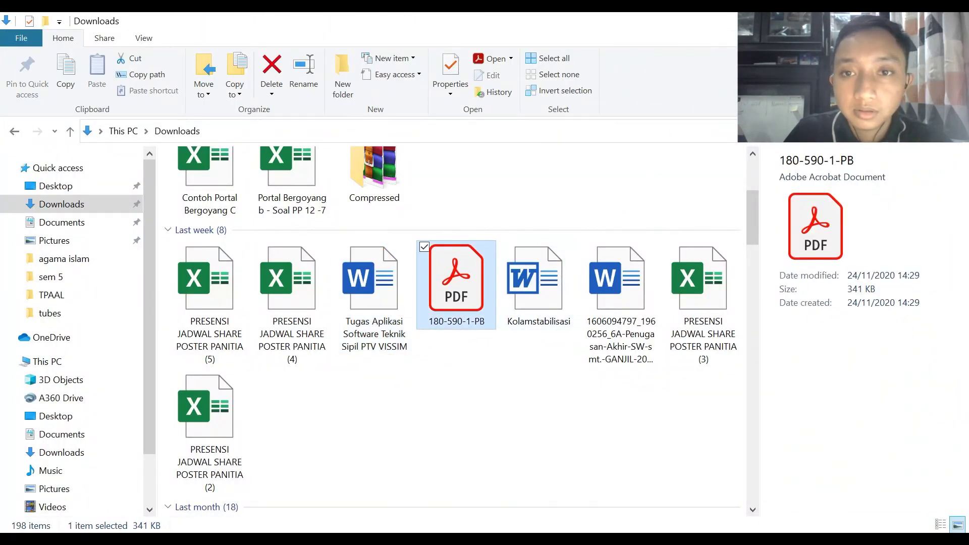
pyautogui.hotkey('alt', 'Tab')
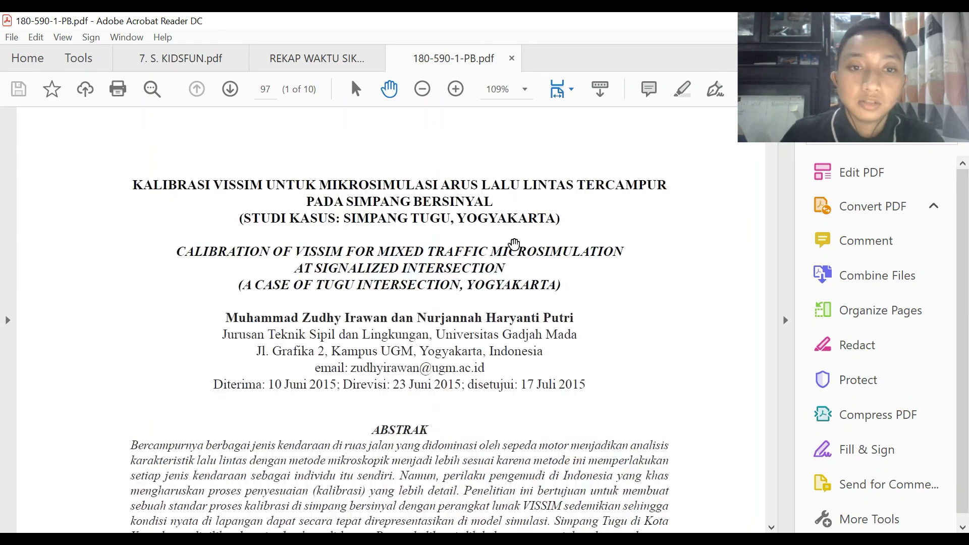
# Look through the paper's abstract, calibration trial tables, queue length charts and the 3D pictures before and after calibration
pyautogui.scroll(-1, 532, 325)
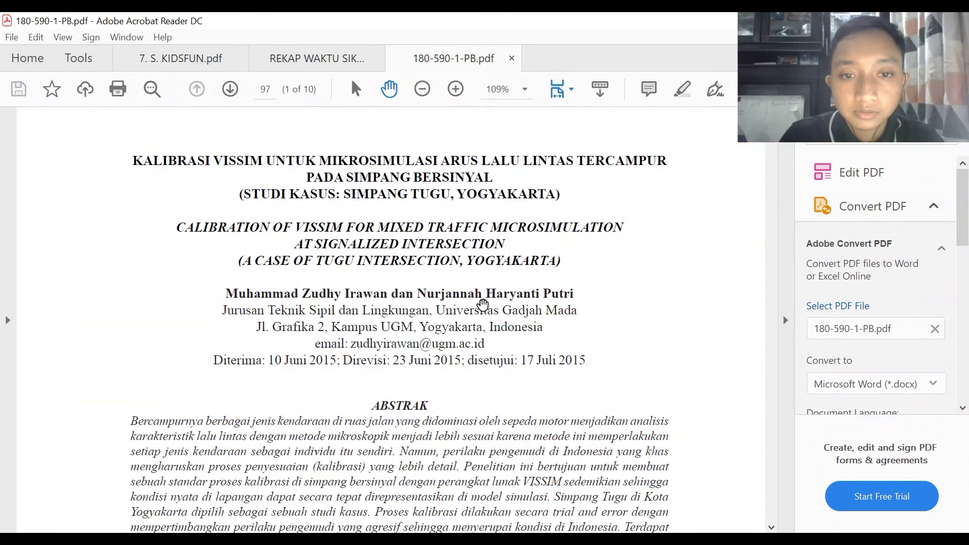
pyautogui.scroll(-15, 479, 308)
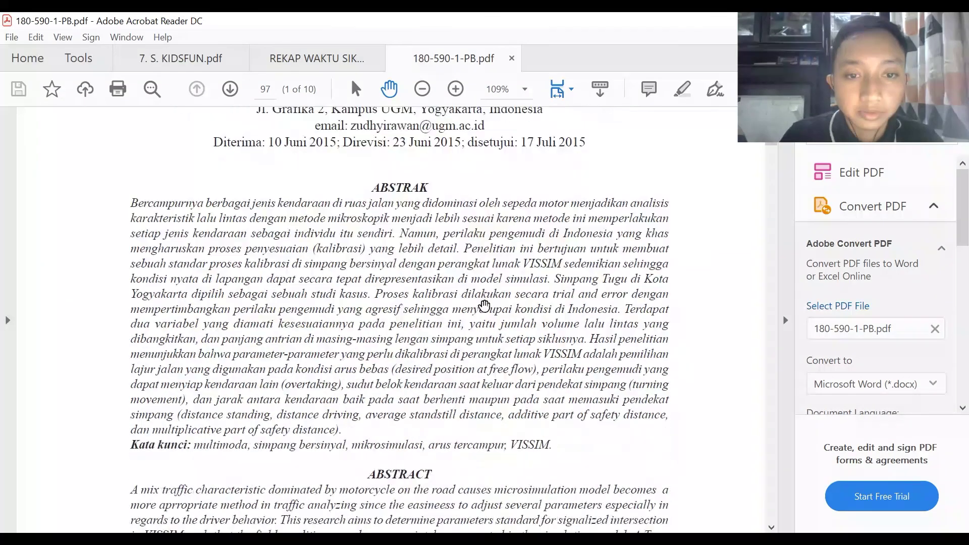
pyautogui.scroll(-20, 484, 306)
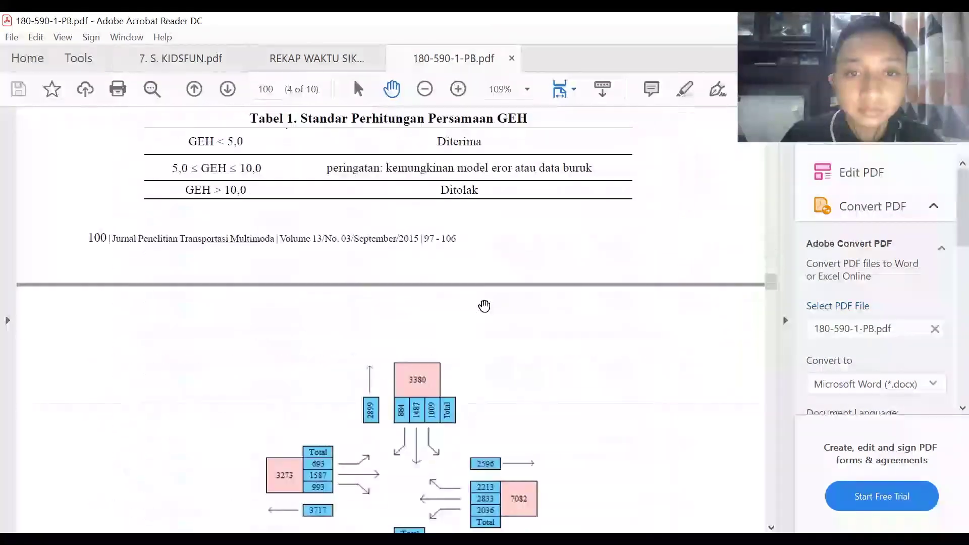
pyautogui.scroll(-20, 484, 306)
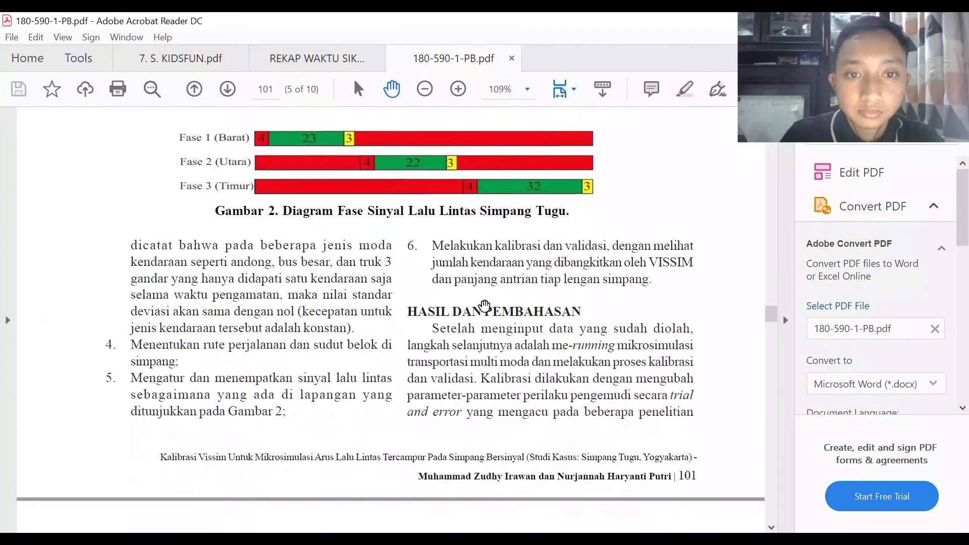
pyautogui.scroll(-20, 484, 306)
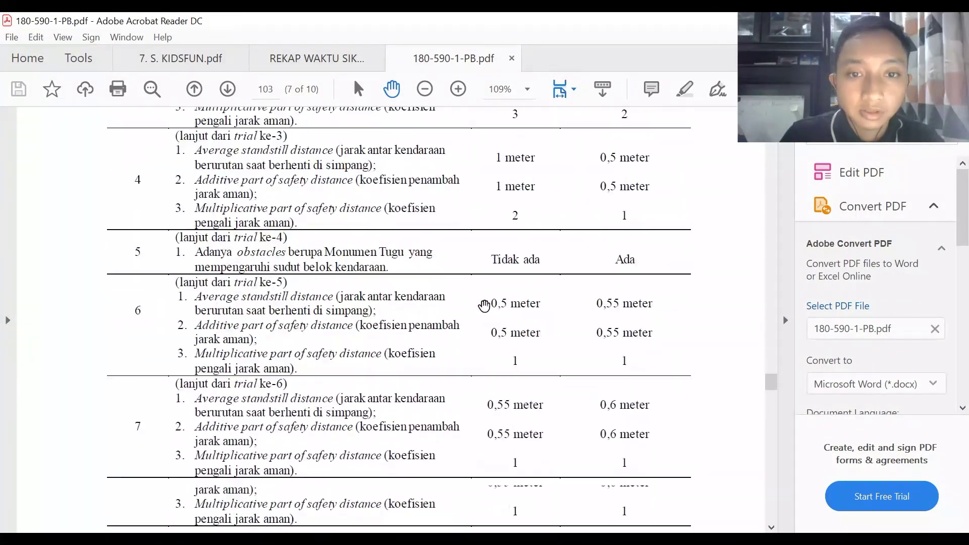
pyautogui.scroll(-20, 484, 306)
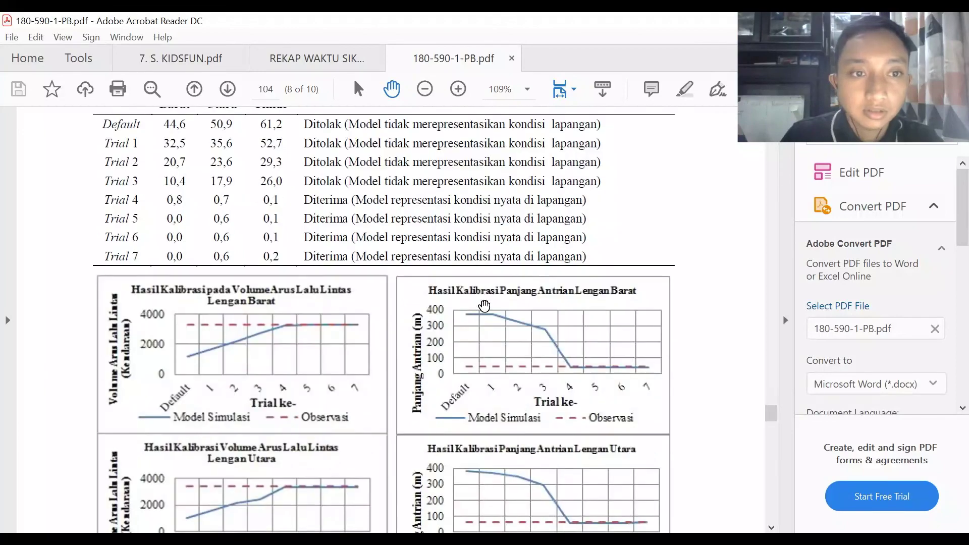
pyautogui.scroll(-20, 484, 306)
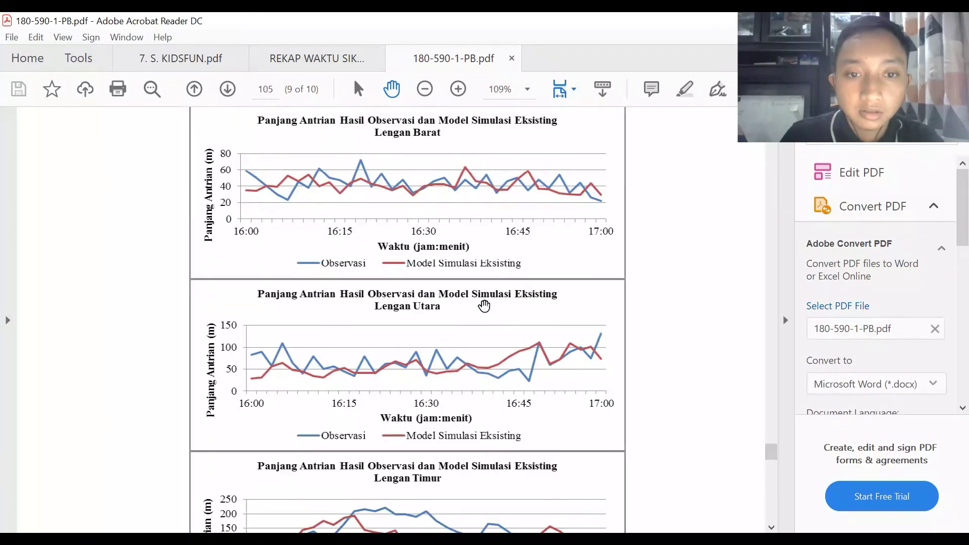
pyautogui.scroll(-6, 484, 306)
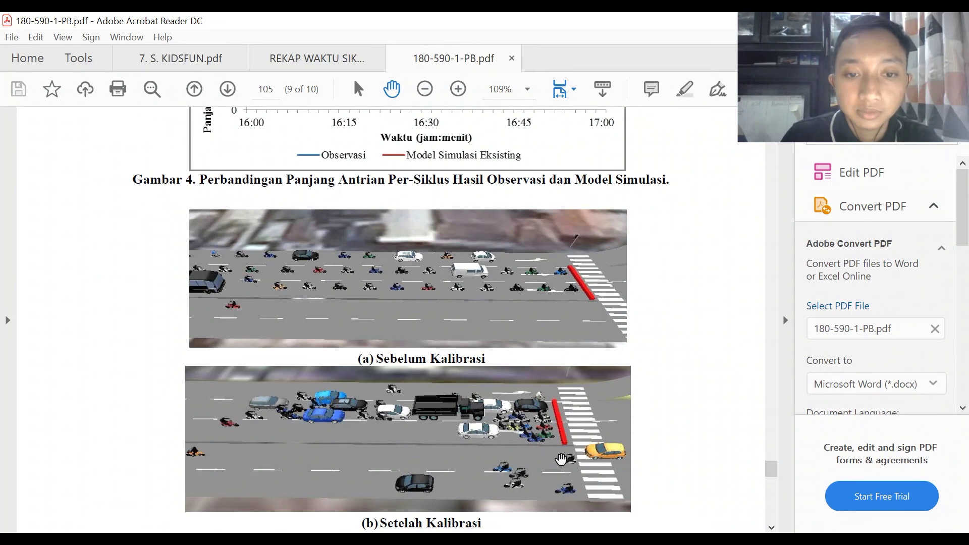
pyautogui.scroll(-4, 382, 426)
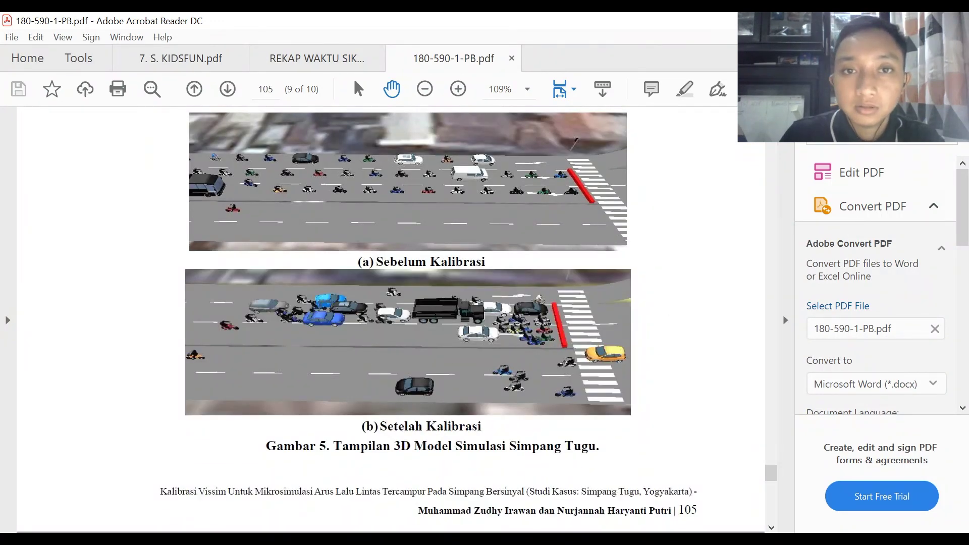
# Leave the paper for Vissim, review the Driving Behaviors columns back to the first one, and shrink the list to enlarge the network view
pyautogui.click(510, 58)
pyautogui.hotkey('alt', 'Tab')
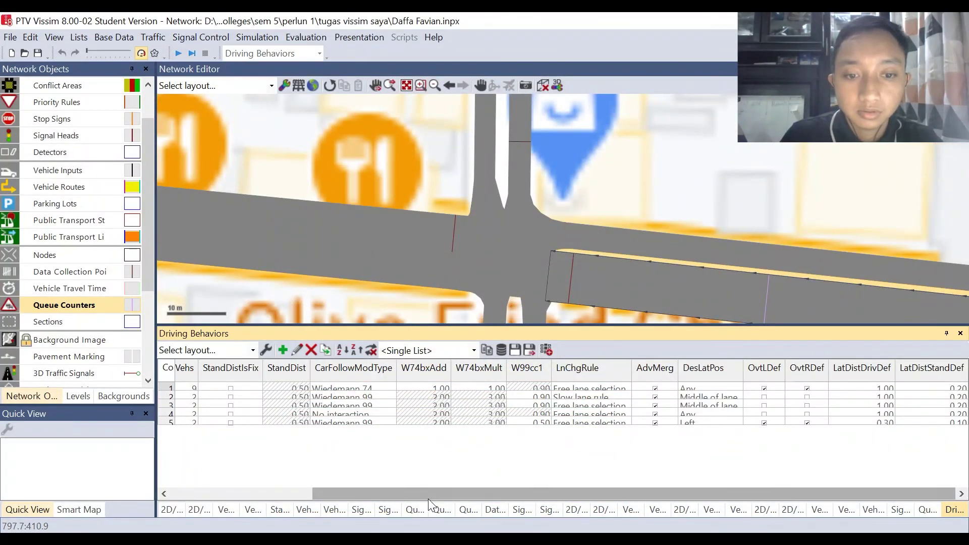
pyautogui.moveTo(405, 494); pyautogui.dragTo(392, 493)
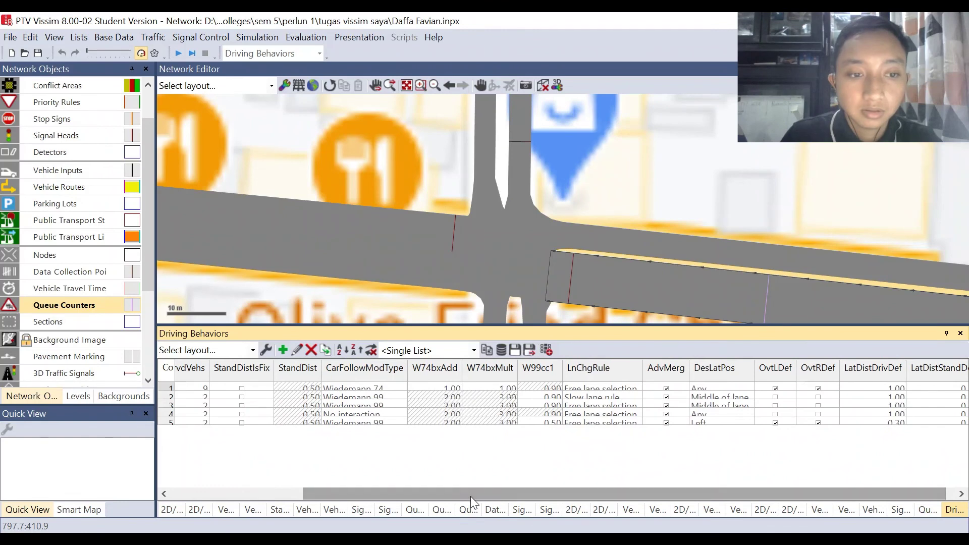
pyautogui.moveTo(471, 496); pyautogui.dragTo(308, 495)
pyautogui.click(334, 271)
pyautogui.moveTo(342, 325); pyautogui.dragTo(343, 442)
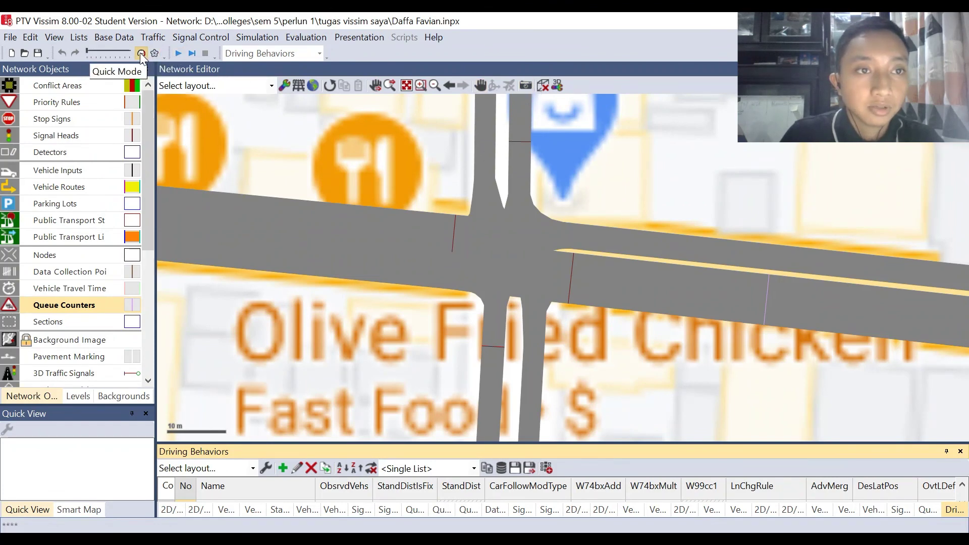
# Start the simulation with quick mode off and show the Queue Results list in an enlarged pane
pyautogui.click(181, 53)
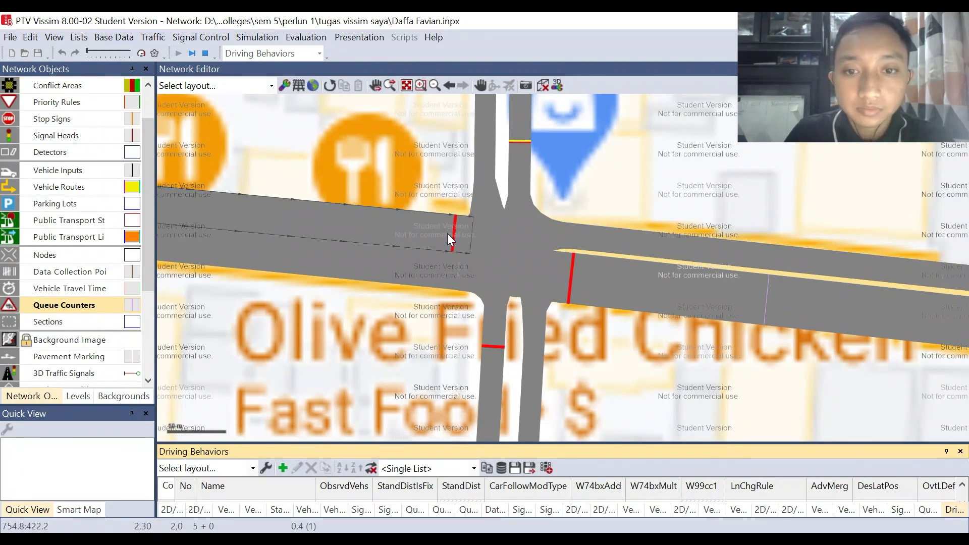
pyautogui.scroll(-3, 510, 256)
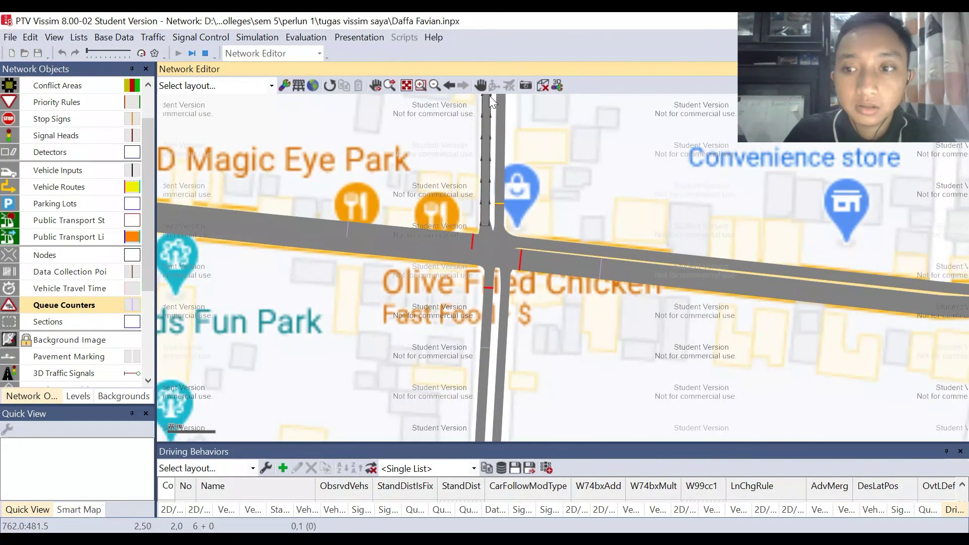
pyautogui.click(313, 35)
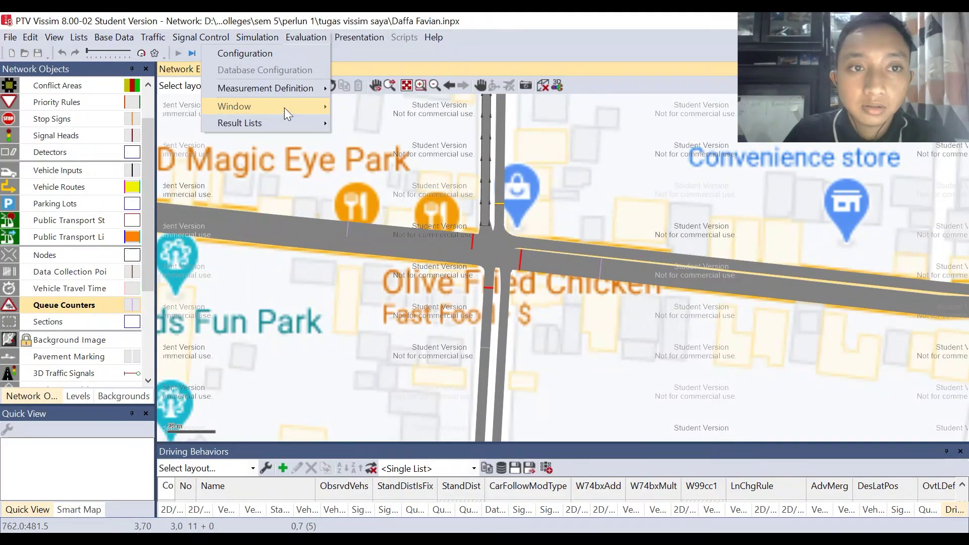
pyautogui.moveTo(280, 118)
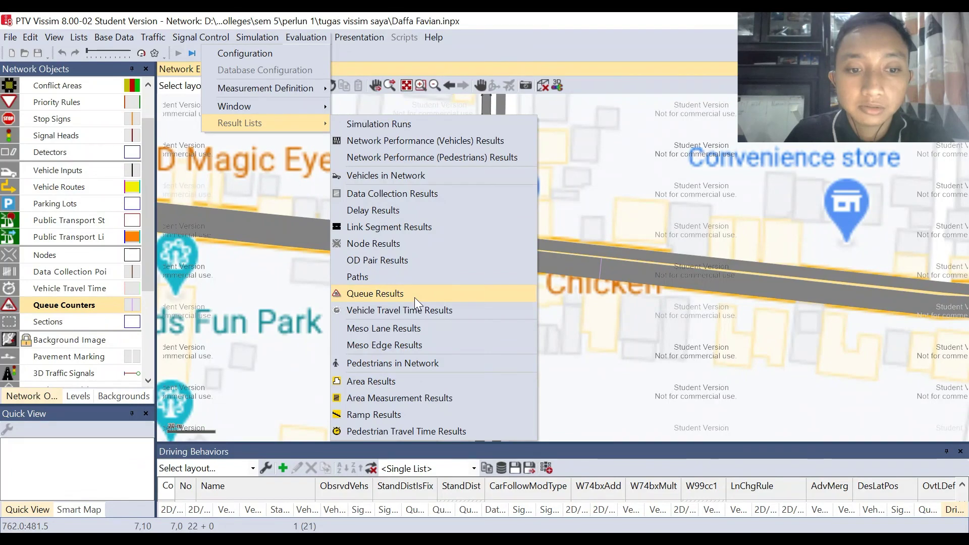
pyautogui.click(414, 298)
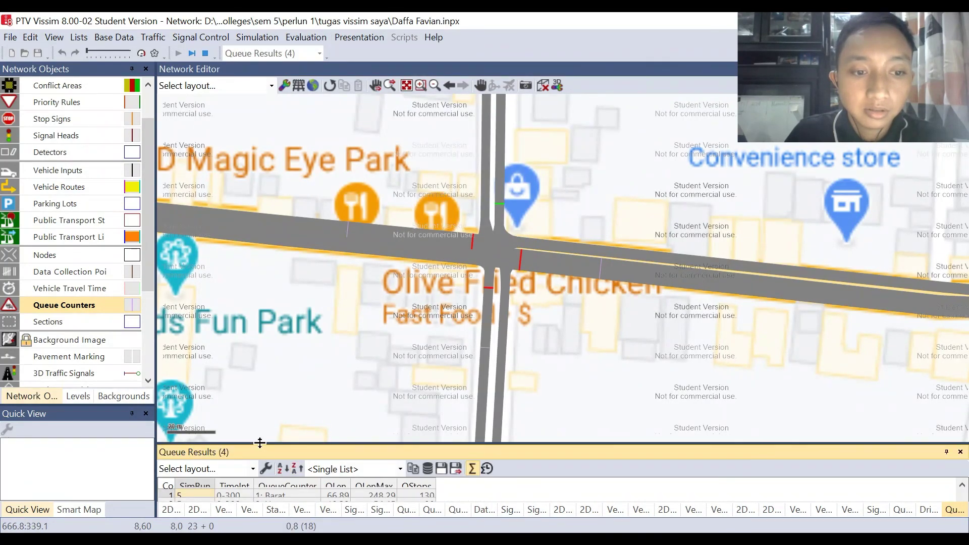
pyautogui.moveTo(281, 342); pyautogui.dragTo(282, 342)
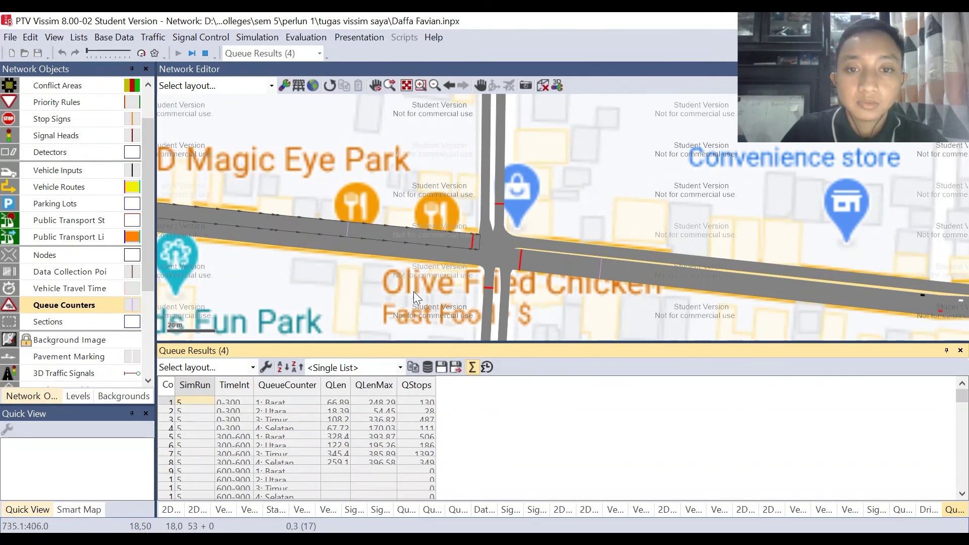
# Watch the running traffic on the approaches to the intersection, first in 2D and then in the 3D view
pyautogui.scroll(-1, 378, 310)
pyautogui.scroll(-1, 419, 283)
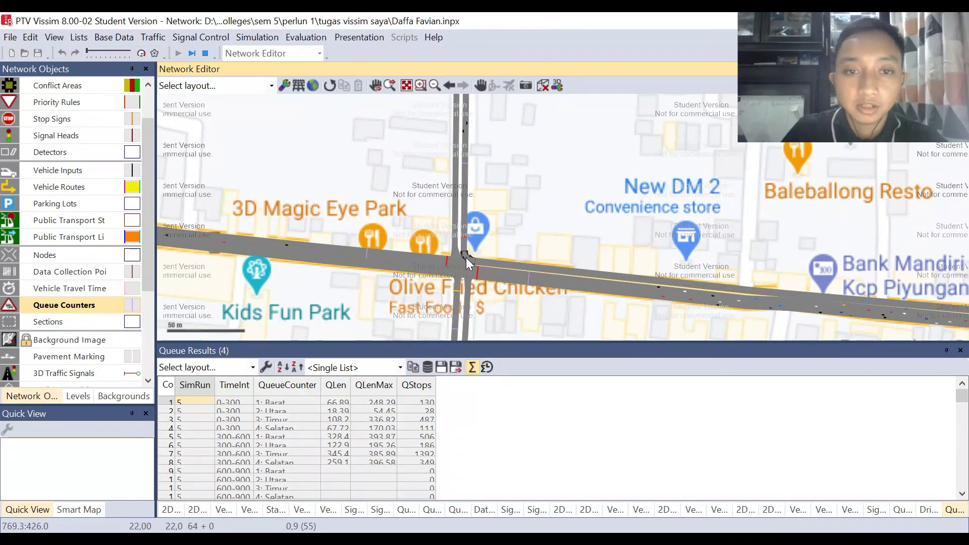
pyautogui.scroll(2, 465, 257)
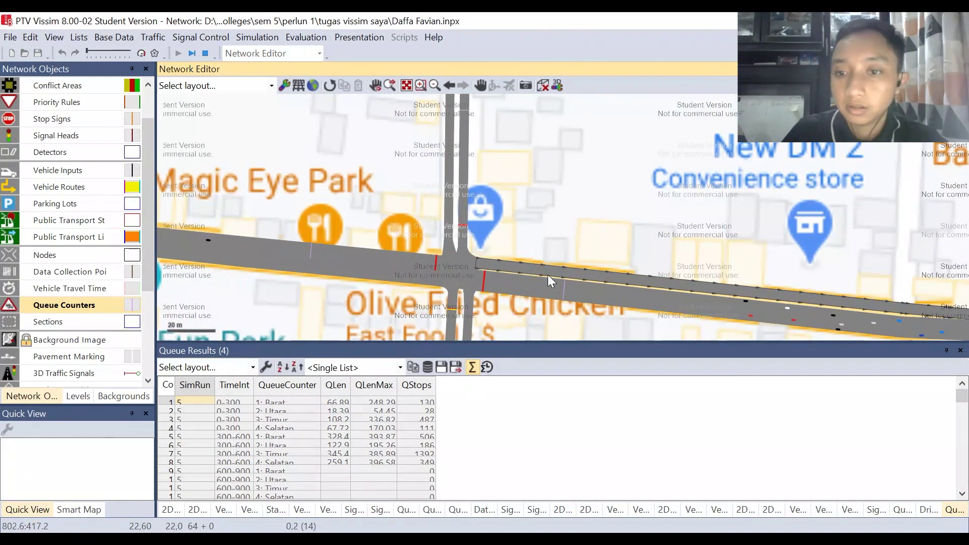
pyautogui.click(547, 84)
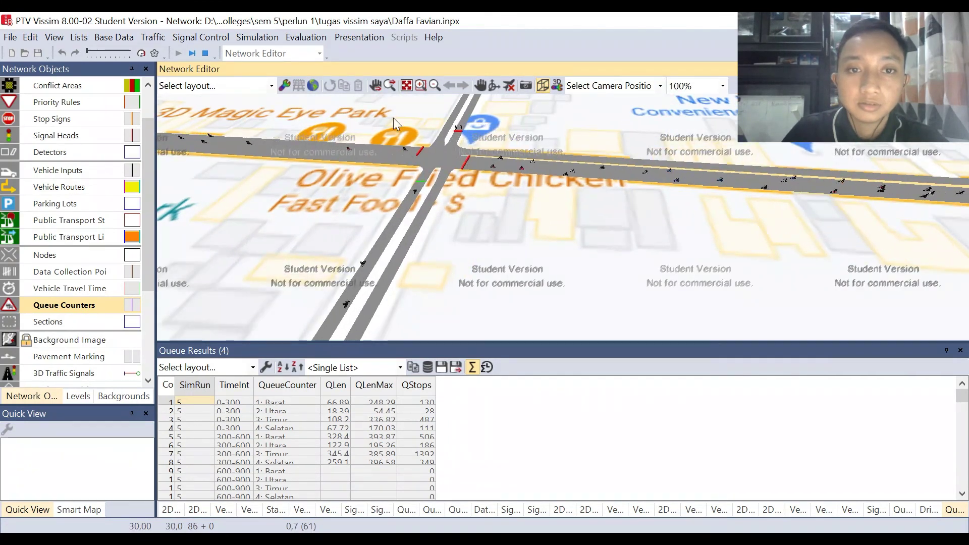
pyautogui.scroll(2, 393, 119)
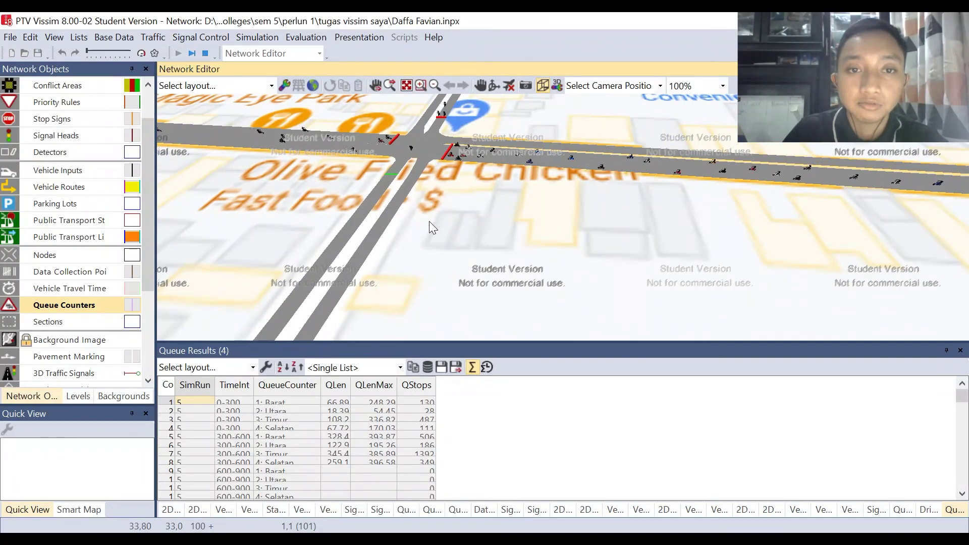
pyautogui.scroll(1, 418, 124)
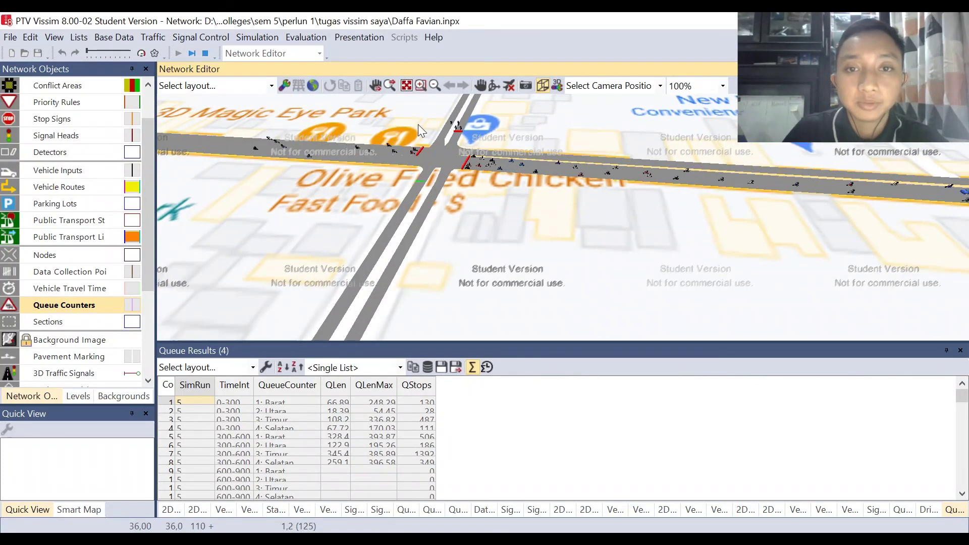